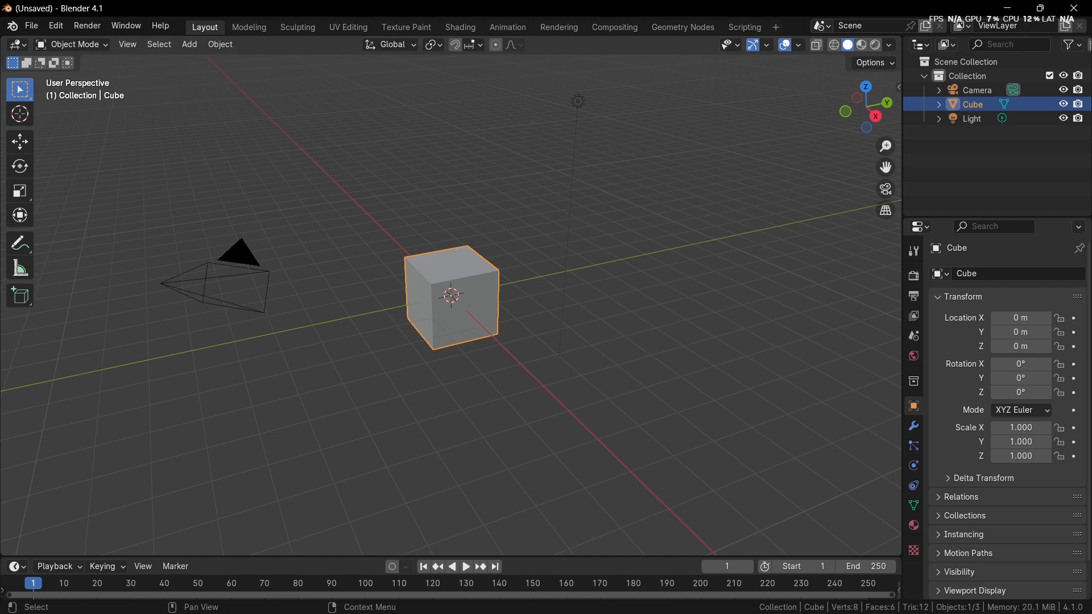
# Step: Switch to the Geometry Nodes workspace and start opening a Blender file, browsing to the F: drive
pyautogui.click(695, 26)
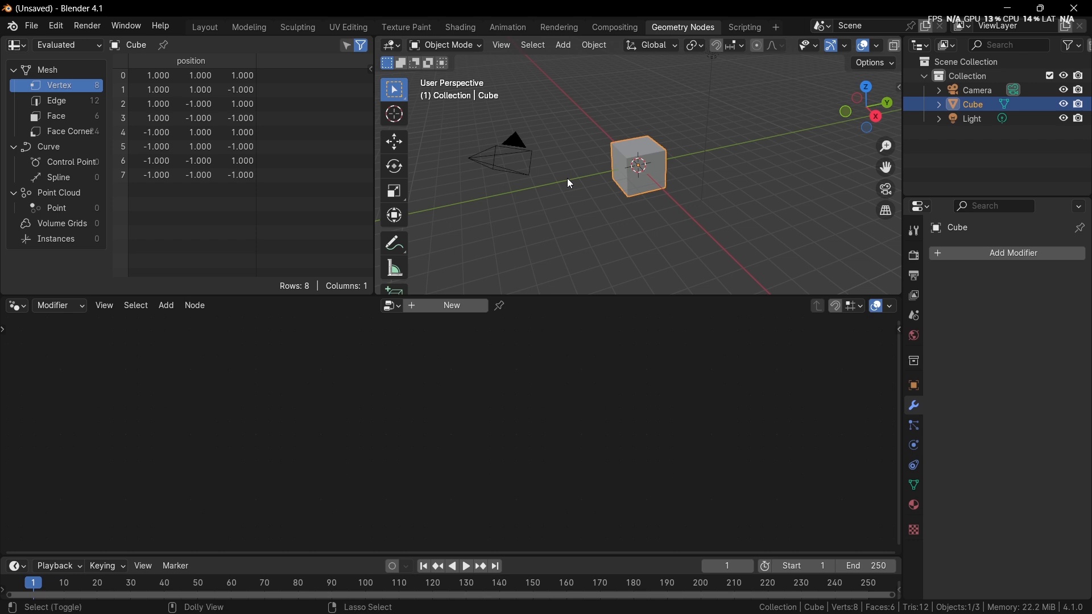
pyautogui.hotkey('ctrl', 'shift', 'o')
pyautogui.press('Escape')
pyautogui.hotkey('ctrl', 'o')
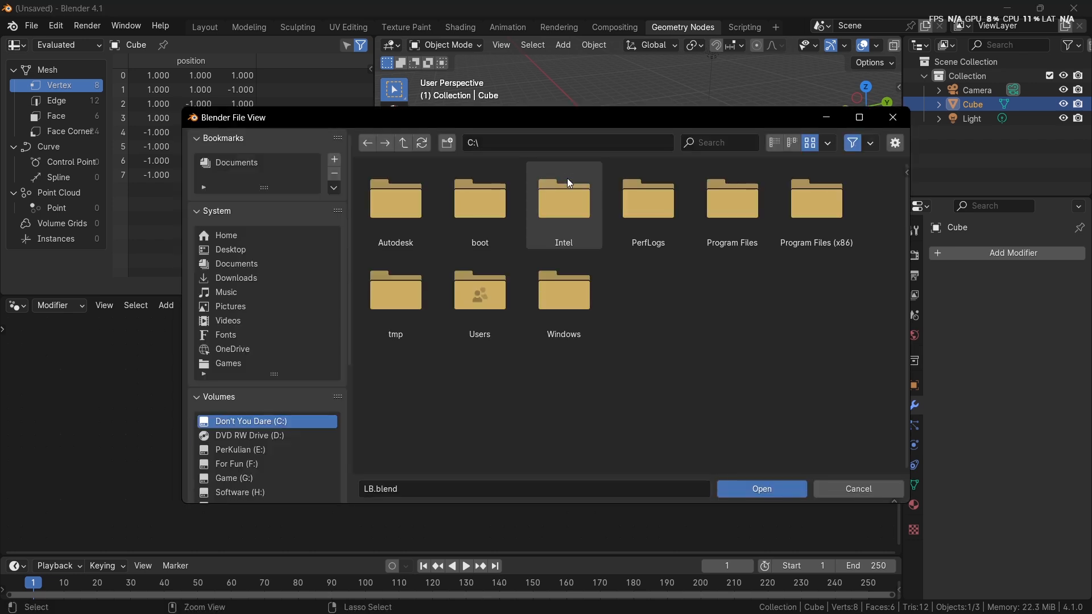
pyautogui.scroll(-3, 290, 332)
pyautogui.scroll(-3, 290, 333)
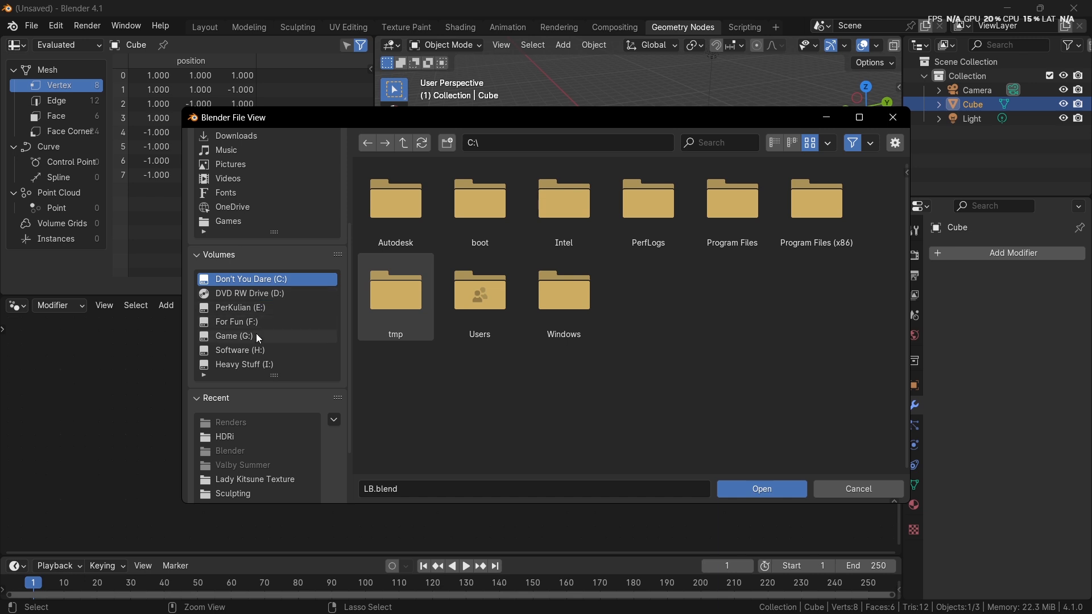
pyautogui.scroll(-3, 258, 324)
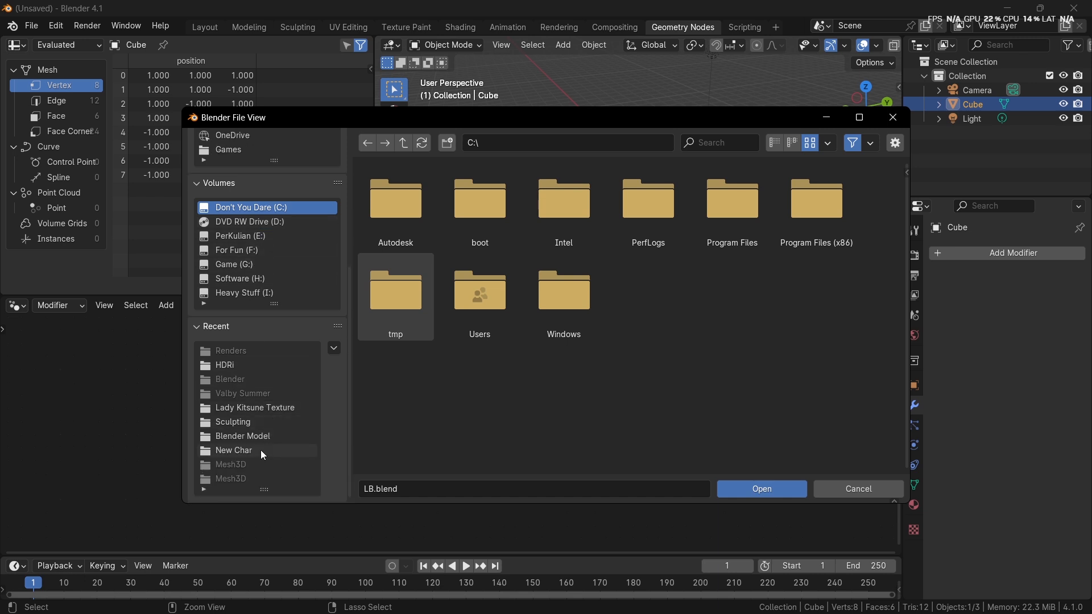
pyautogui.scroll(8, 260, 452)
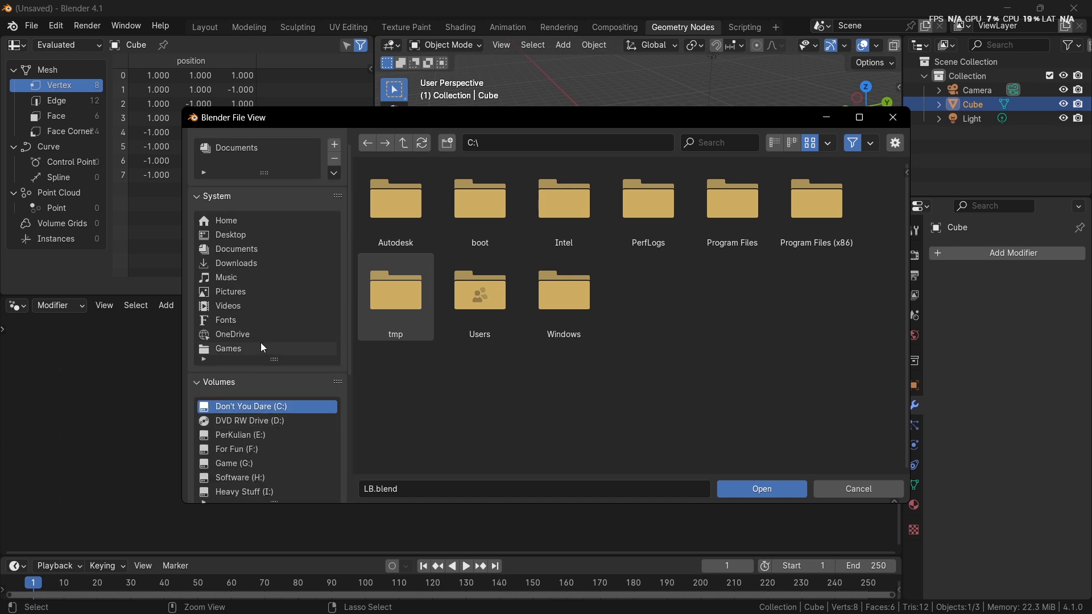
pyautogui.scroll(-3, 262, 347)
pyautogui.click(261, 365)
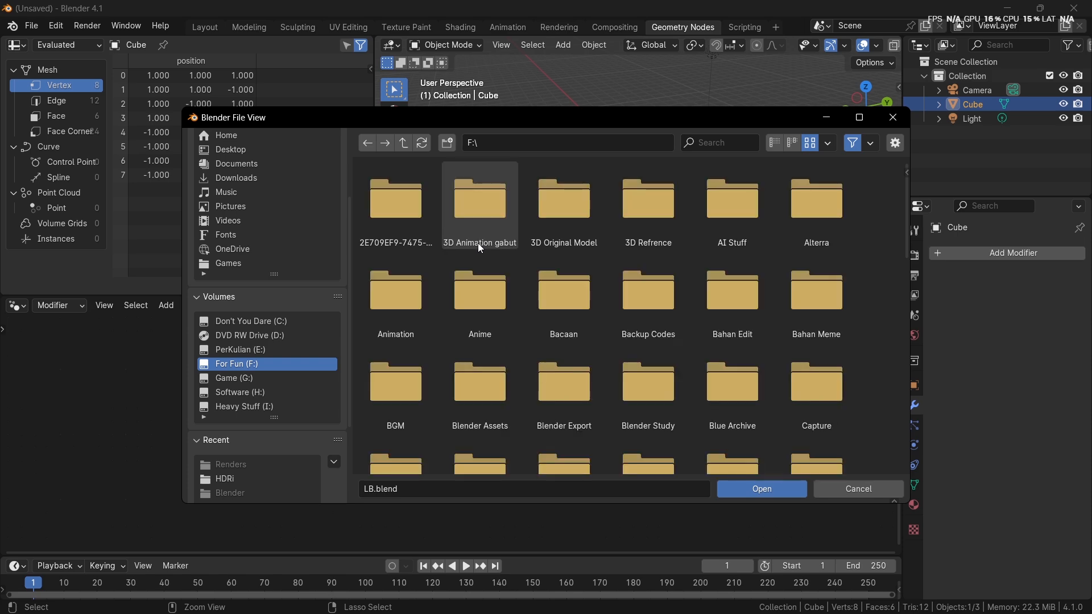
# Step: Show the files as a vertical list and open untitled.blend from the Tanpa Budget folder
pyautogui.scroll(-3, 478, 244)
pyautogui.click(775, 142)
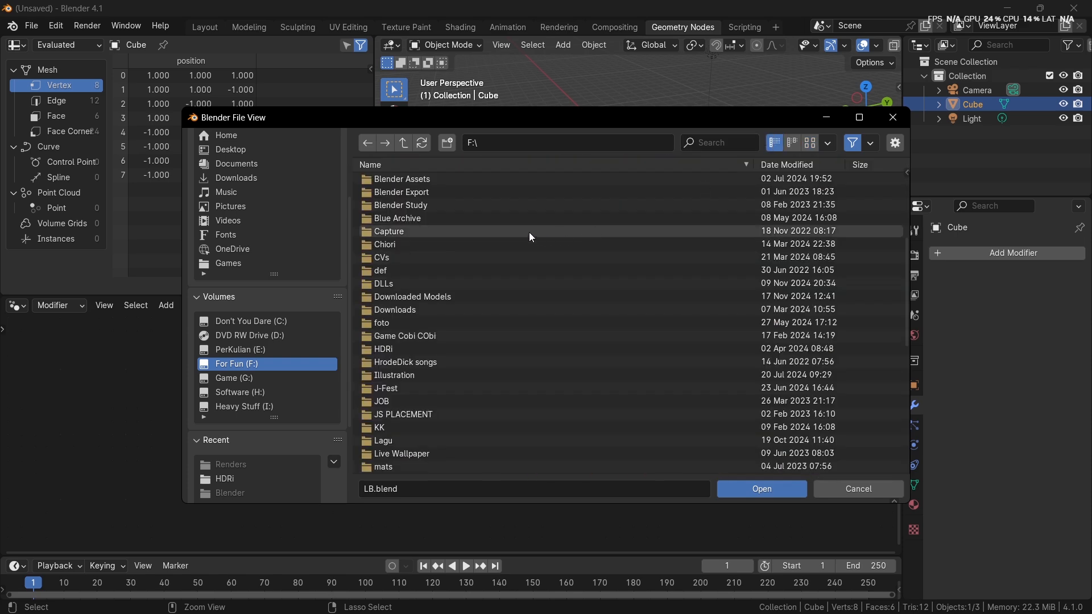
pyautogui.scroll(-3, 480, 299)
pyautogui.scroll(-5, 449, 340)
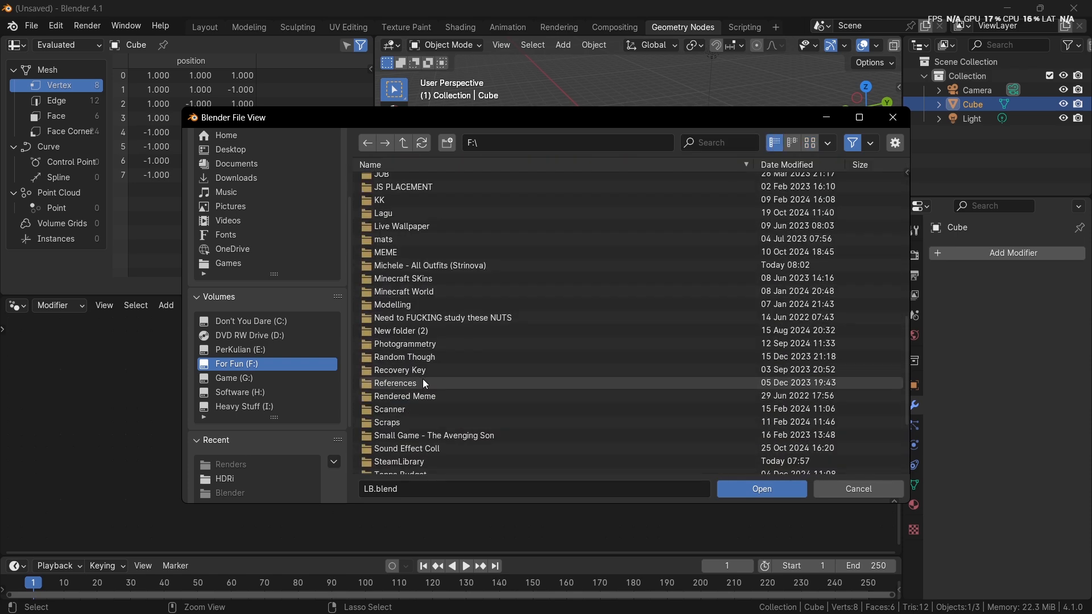
pyautogui.doubleClick(408, 417)
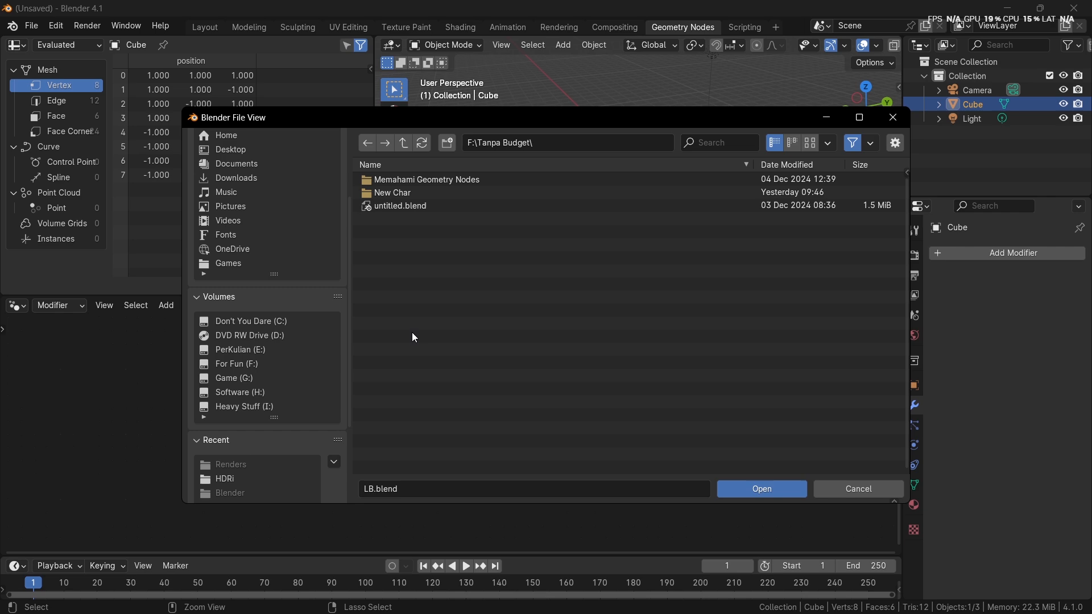
pyautogui.doubleClick(439, 179)
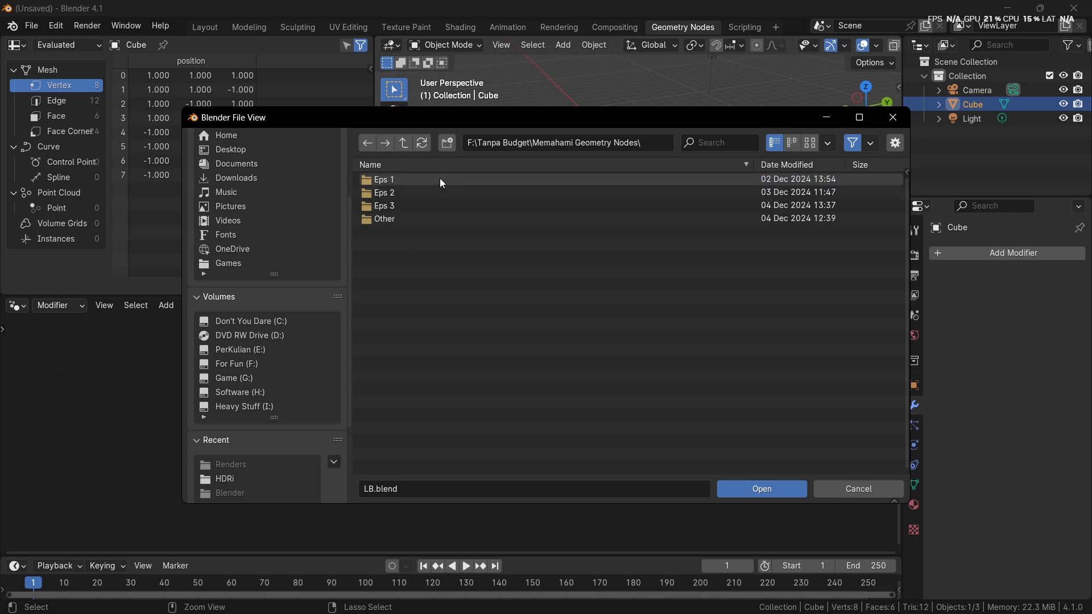
pyautogui.click(403, 145)
pyautogui.click(400, 207)
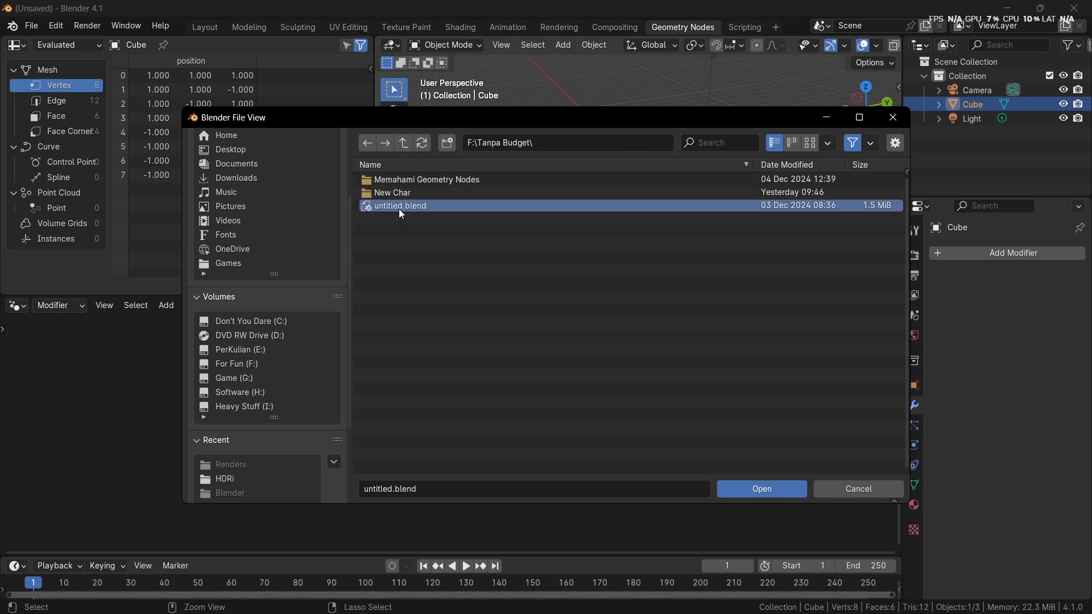
pyautogui.doubleClick(533, 206)
# Step: Examine the boolean notes in the viewport and the noise texture and math nodes in the cube's geometry node tree
pyautogui.moveTo(519, 267); pyautogui.dragTo(647, 205, button='middle')
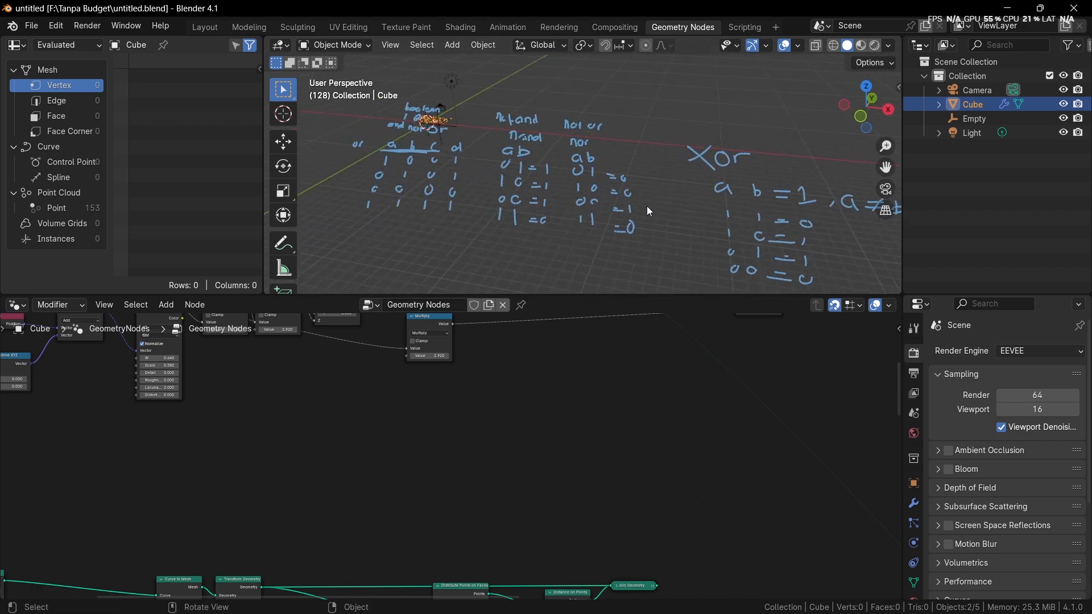
pyautogui.scroll(-1, 647, 206)
pyautogui.scroll(-2, 561, 509)
pyautogui.scroll(2, 623, 432)
pyautogui.moveTo(355, 348); pyautogui.dragTo(582, 433, button='middle')
pyautogui.scroll(4, 469, 400)
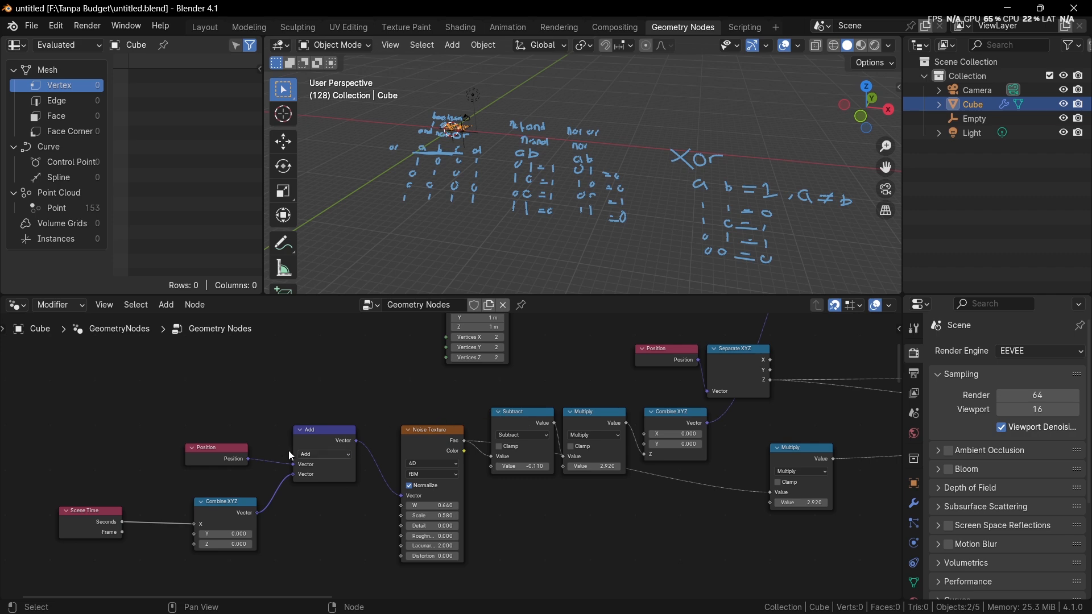
pyautogui.scroll(-1, 392, 400)
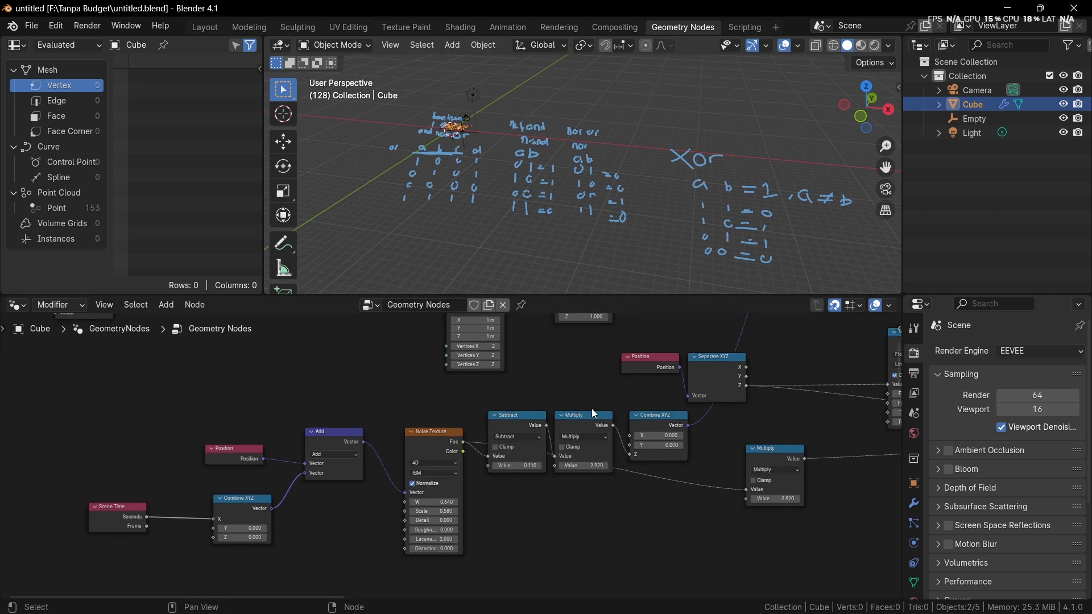
pyautogui.scroll(-7, 591, 409)
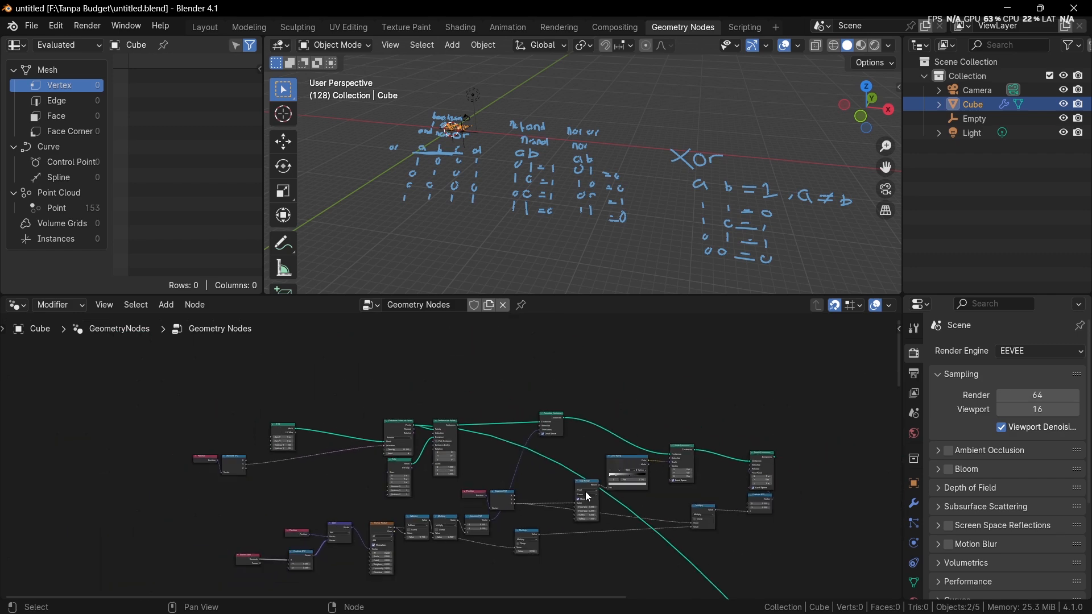
# Step: Cut the long geometry link running from the upper node group down towards the output
pyautogui.scroll(-2, 586, 491)
pyautogui.moveTo(671, 563); pyautogui.dragTo(611, 435, button='middle')
pyautogui.keyDown('ctrl'); pyautogui.moveTo(605, 465); pyautogui.dragTo(684, 415, button='right'); pyautogui.keyUp('ctrl')
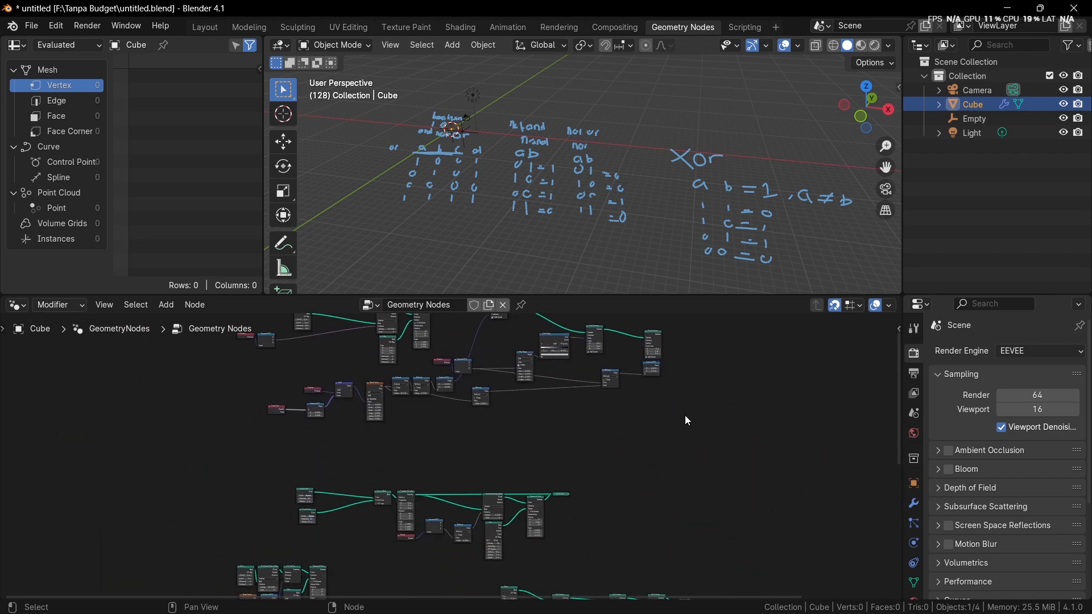
pyautogui.moveTo(687, 420); pyautogui.dragTo(721, 534, button='middle')
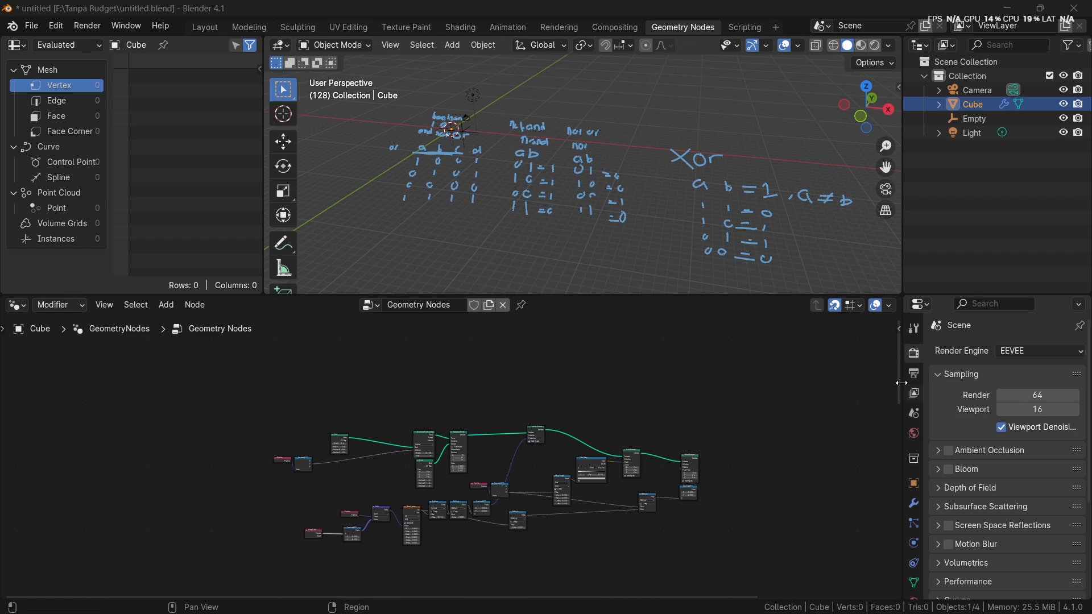
pyautogui.click(770, 462)
pyautogui.scroll(-2, 770, 462)
pyautogui.moveTo(770, 461); pyautogui.dragTo(704, 504, button='middle')
pyautogui.moveTo(367, 488); pyautogui.dragTo(390, 457, button='middle')
pyautogui.scroll(1, 390, 457)
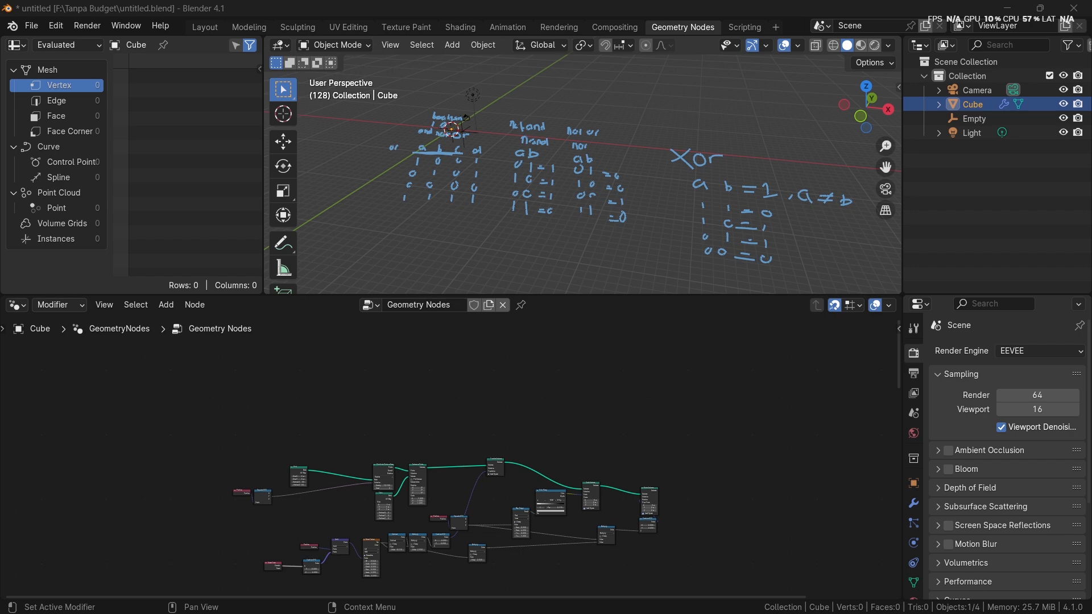
# Step: Erase all the handwritten boolean logic annotations from the 3D viewport with the Annotate tool
pyautogui.scroll(5, 586, 278)
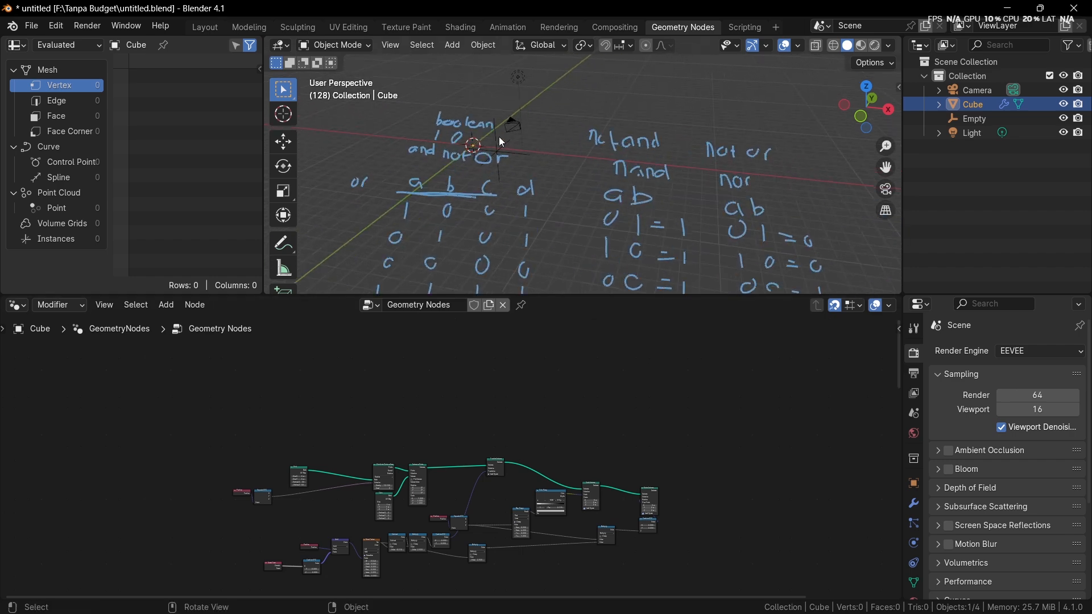
pyautogui.moveTo(499, 137); pyautogui.dragTo(680, 180, button='middle')
pyautogui.scroll(2, 660, 192)
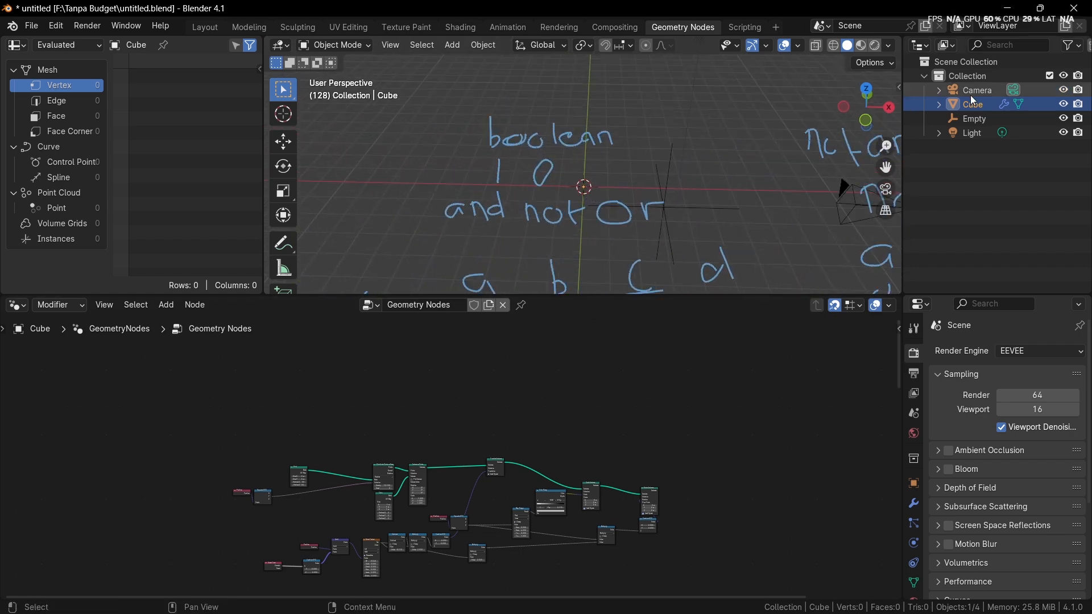
pyautogui.scroll(3, 598, 178)
pyautogui.scroll(-6, 599, 179)
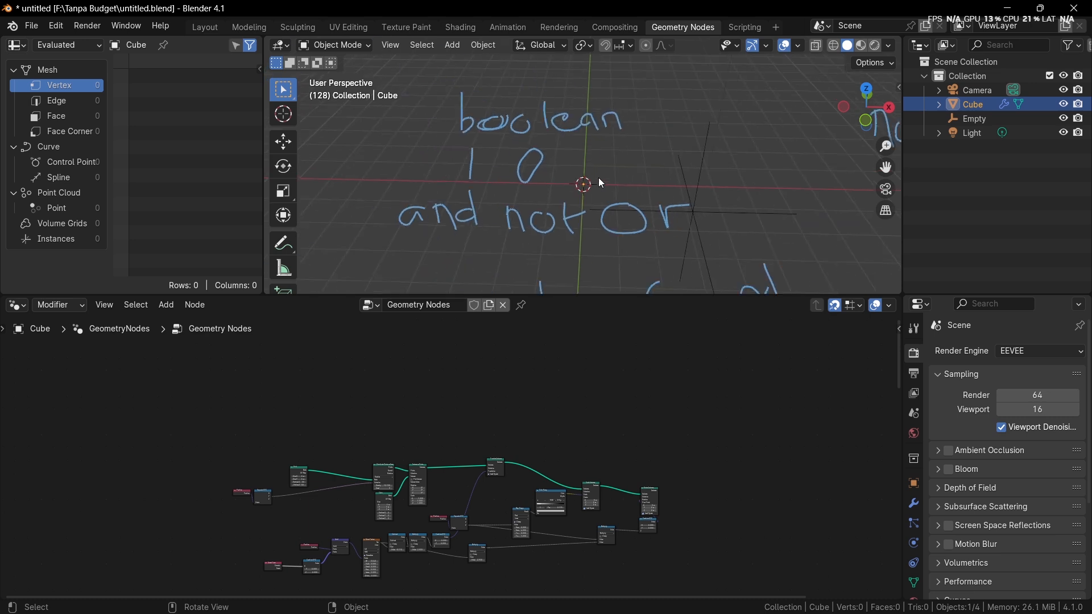
pyautogui.moveTo(610, 182); pyautogui.dragTo(392, 178, button='middle')
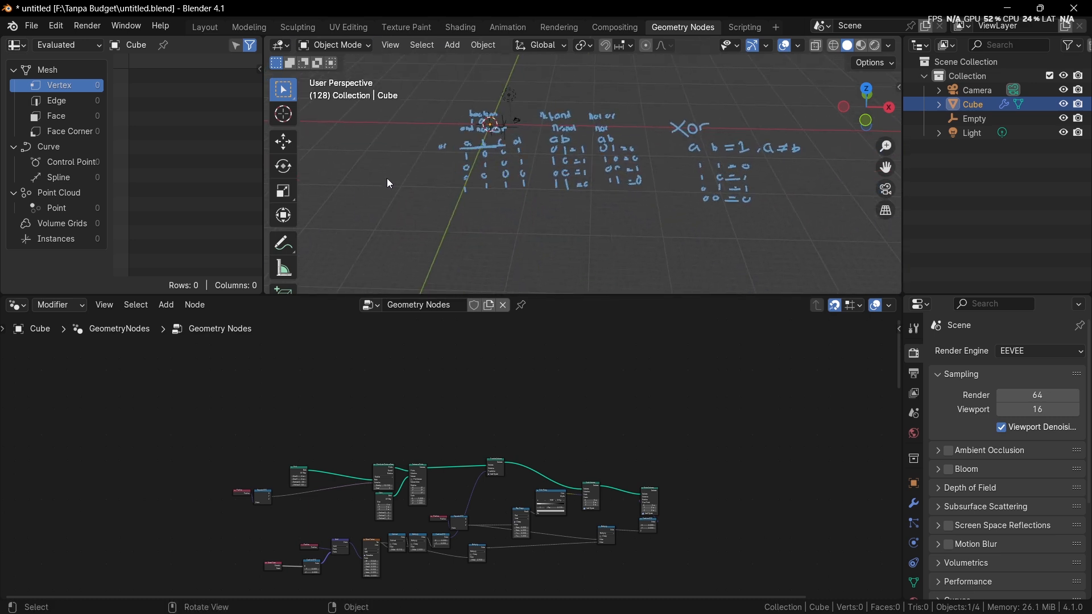
pyautogui.click(283, 244)
pyautogui.moveTo(530, 152)
pyautogui.keyDown('ctrl'); pyautogui.mouseDown()
pyautogui.moveTo(478, 166)
pyautogui.moveTo(596, 156)
pyautogui.moveTo(561, 151)
pyautogui.mouseUp(); pyautogui.keyUp('ctrl')
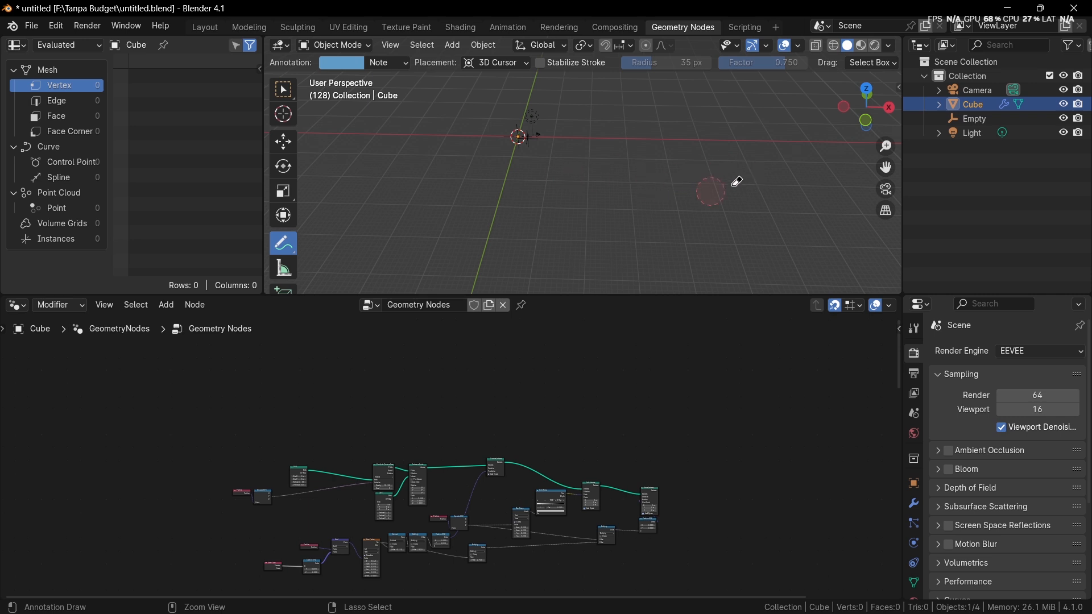
pyautogui.keyDown('shift'); pyautogui.moveTo(502, 147); pyautogui.dragTo(592, 195, button='middle'); pyautogui.keyUp('shift')
pyautogui.scroll(5, 592, 195)
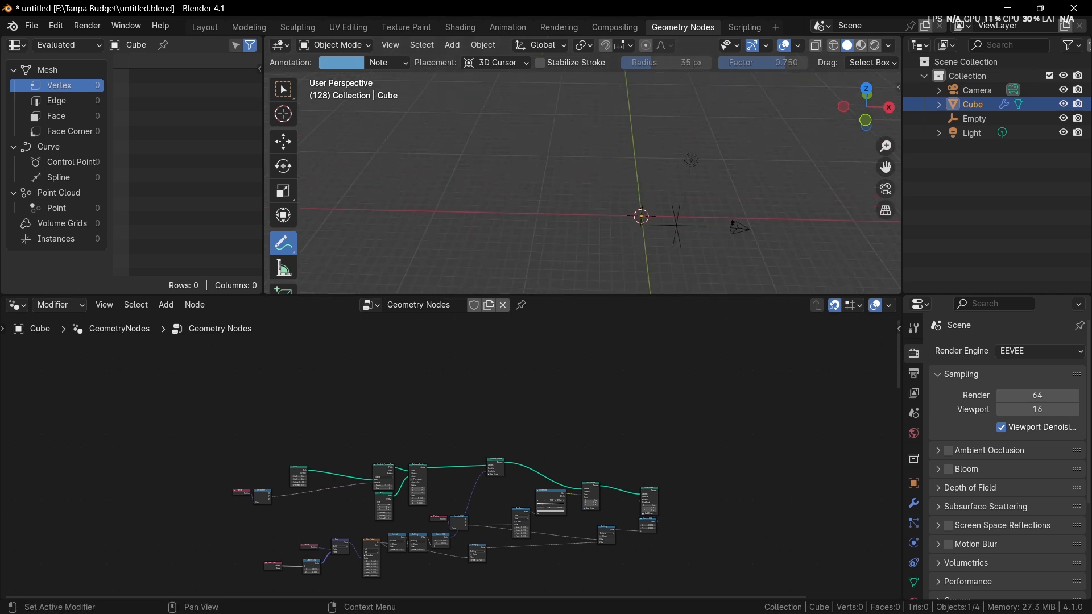
pyautogui.keyDown('shift'); pyautogui.moveTo(585, 161); pyautogui.dragTo(524, 127, button='middle'); pyautogui.keyUp('shift')
pyautogui.scroll(3, 524, 127)
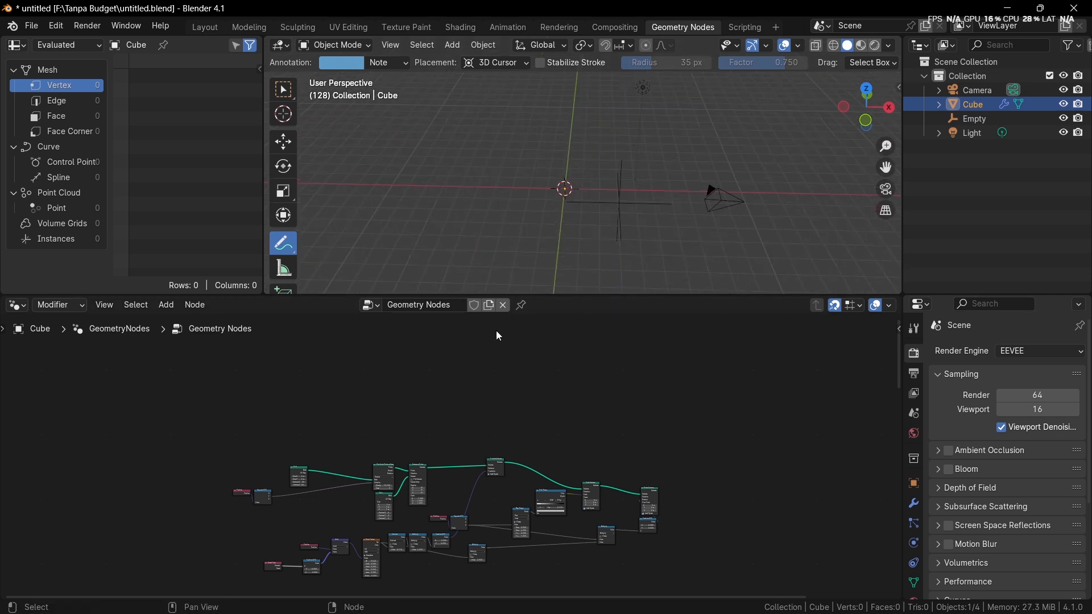
pyautogui.moveTo(498, 332); pyautogui.dragTo(517, 345, button='middle')
pyautogui.scroll(3, 516, 344)
pyautogui.moveTo(517, 383); pyautogui.dragTo(534, 364, button='middle')
pyautogui.scroll(3, 535, 363)
pyautogui.moveTo(380, 391); pyautogui.dragTo(477, 401, button='middle')
pyautogui.scroll(4, 476, 401)
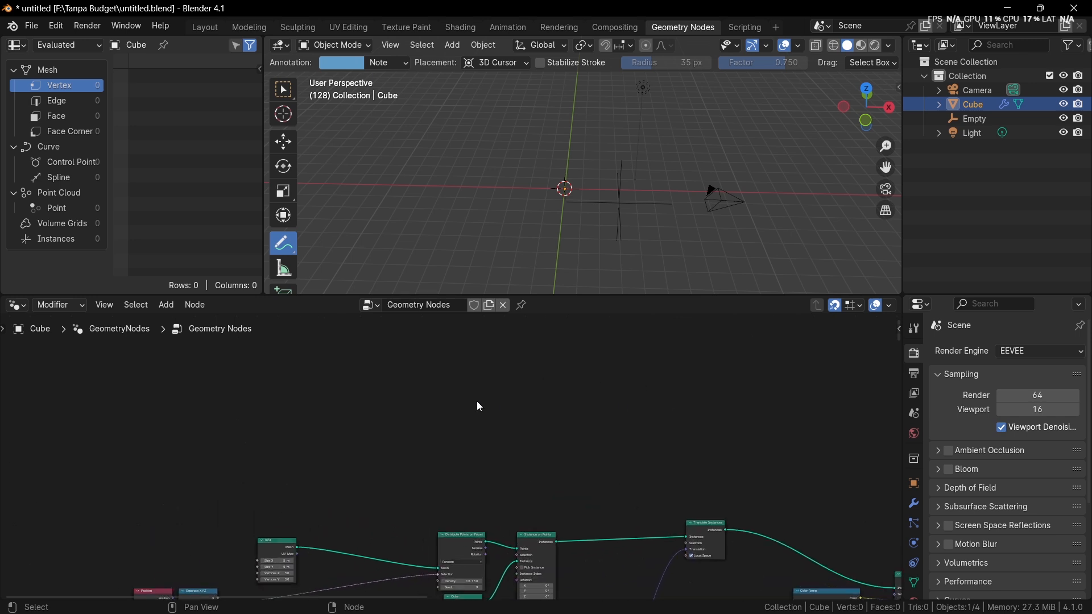
pyautogui.hotkey('shift', 'a')
pyautogui.click(412, 310)
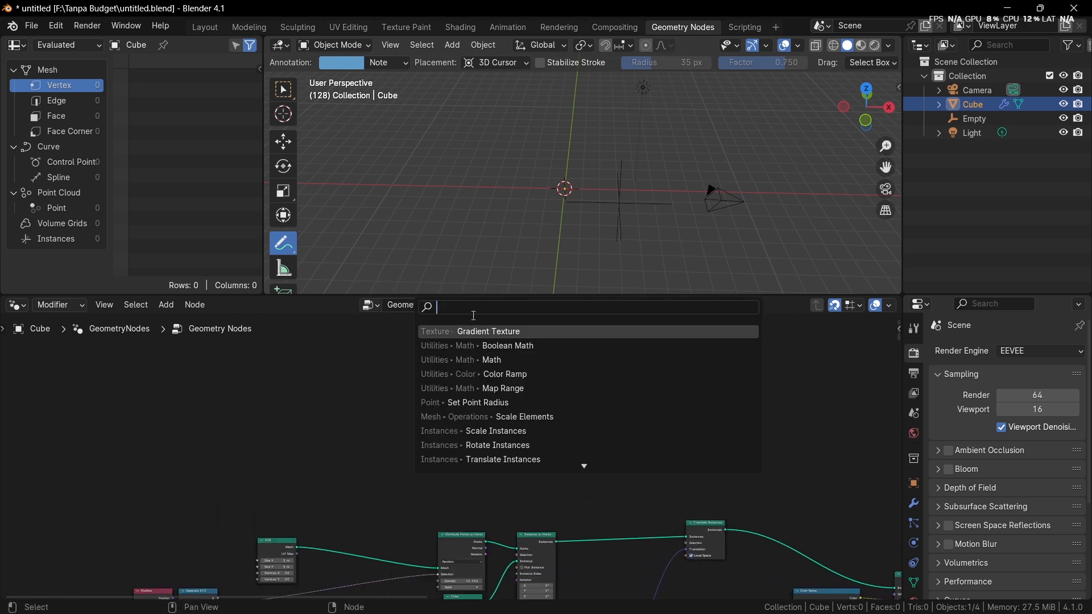
pyautogui.write('curve')
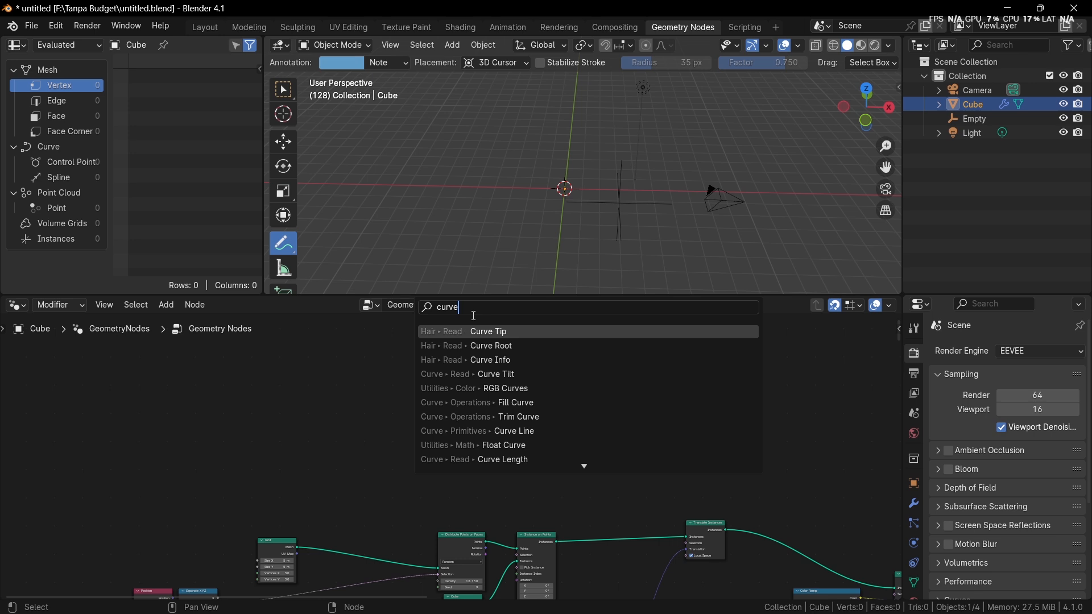
pyautogui.press('Escape')
pyautogui.scroll(2, 419, 352)
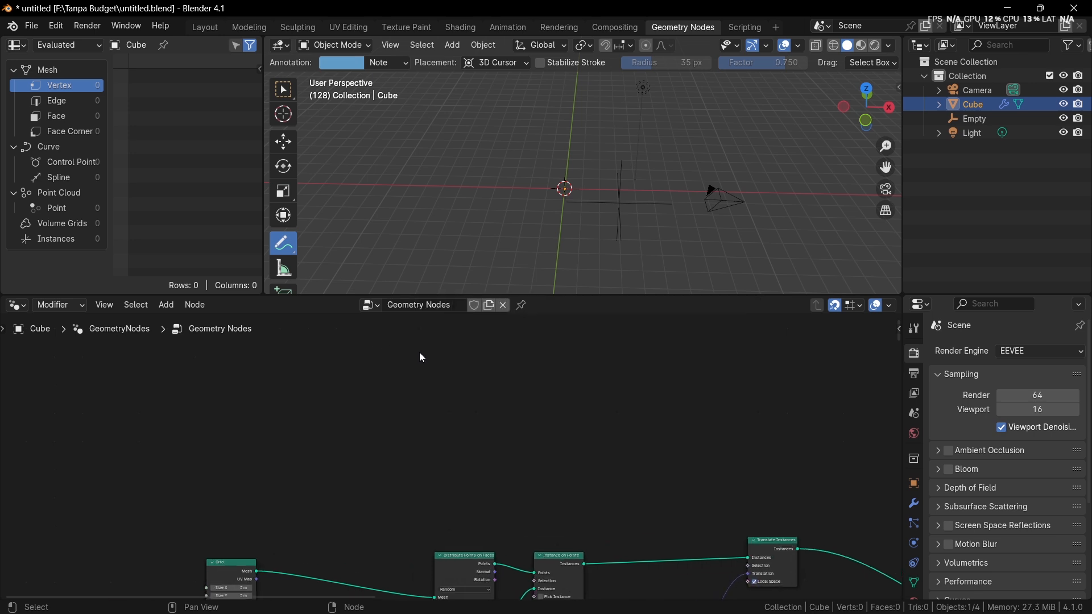
# Step: Add a Curve Line primitive node in the empty area above the node tree and link its curve to the tree's output
pyautogui.hotkey('shift', 'a')
pyautogui.moveTo(439, 395)
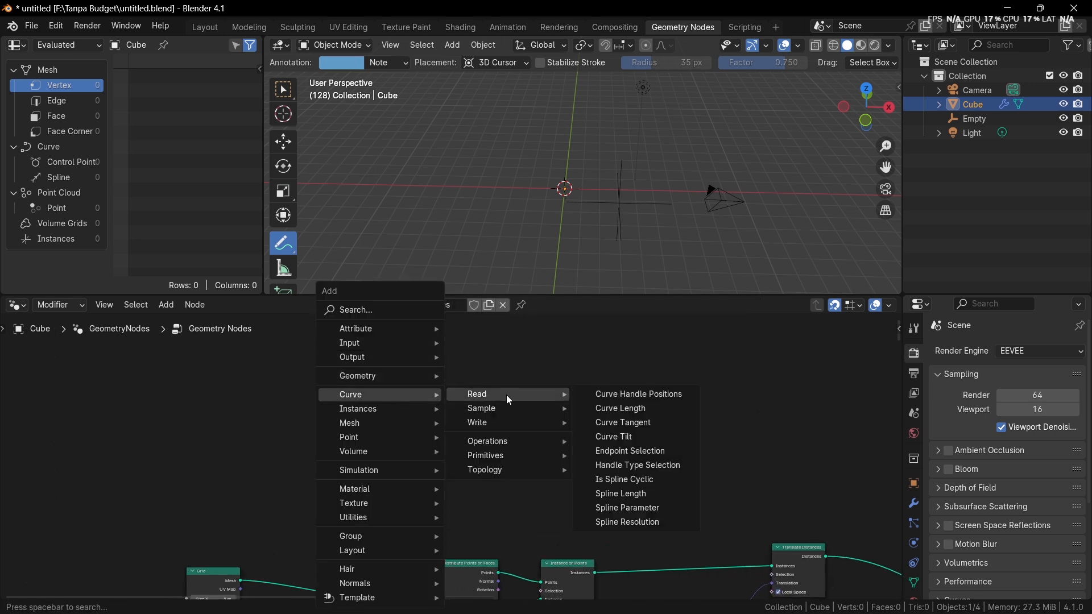
pyautogui.moveTo(389, 401)
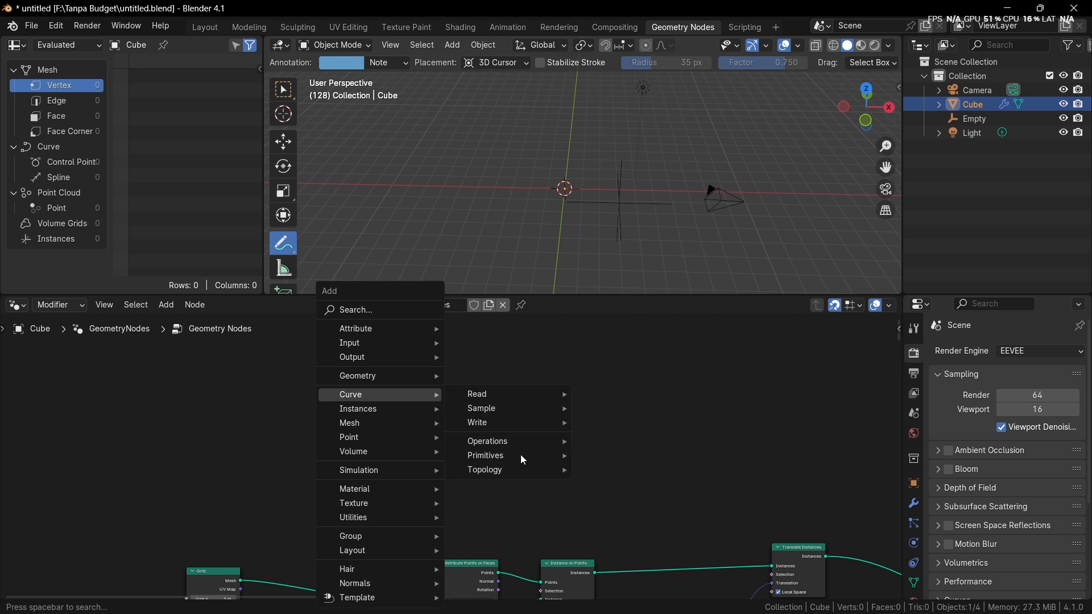
pyautogui.moveTo(522, 456)
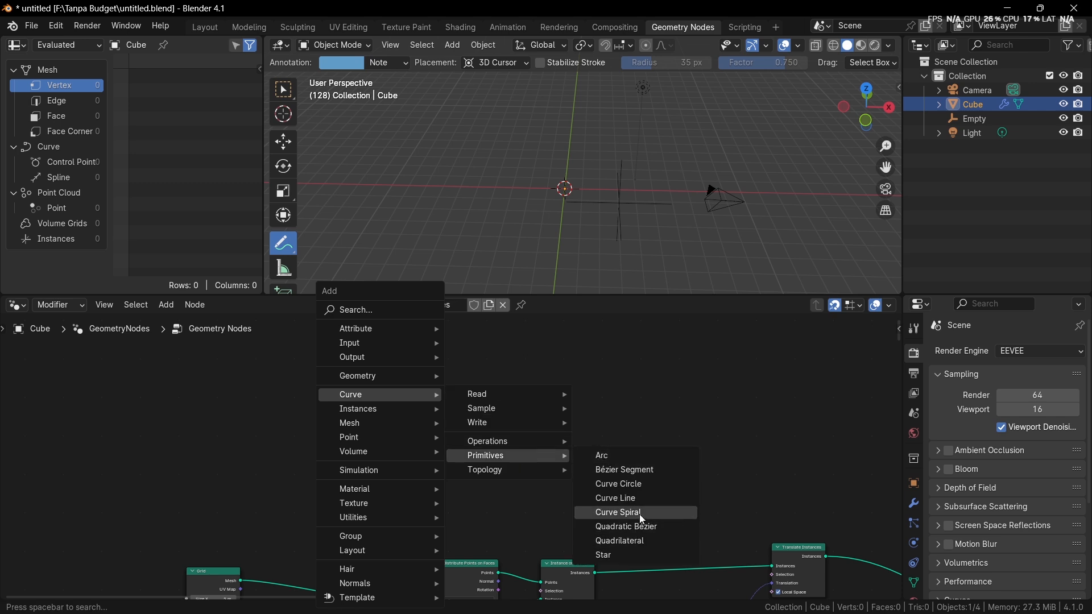
pyautogui.click(649, 498)
pyautogui.click(458, 393)
pyautogui.keyDown('ctrl'); pyautogui.keyDown('shift'); pyautogui.click(457, 390); pyautogui.keyUp('shift'); pyautogui.keyUp('ctrl')
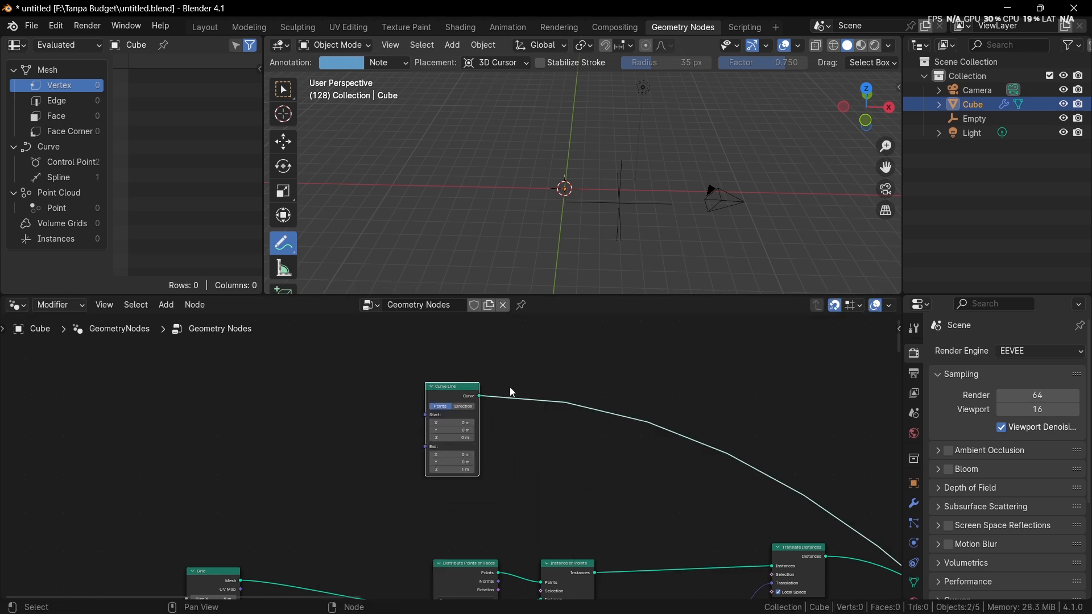
# Step: Isolate the cube in local view and orbit to see the vertical curve line from the side
pyautogui.scroll(-5, 528, 392)
pyautogui.moveTo(700, 405); pyautogui.dragTo(537, 336, button='middle')
pyautogui.press('KP_Divide')
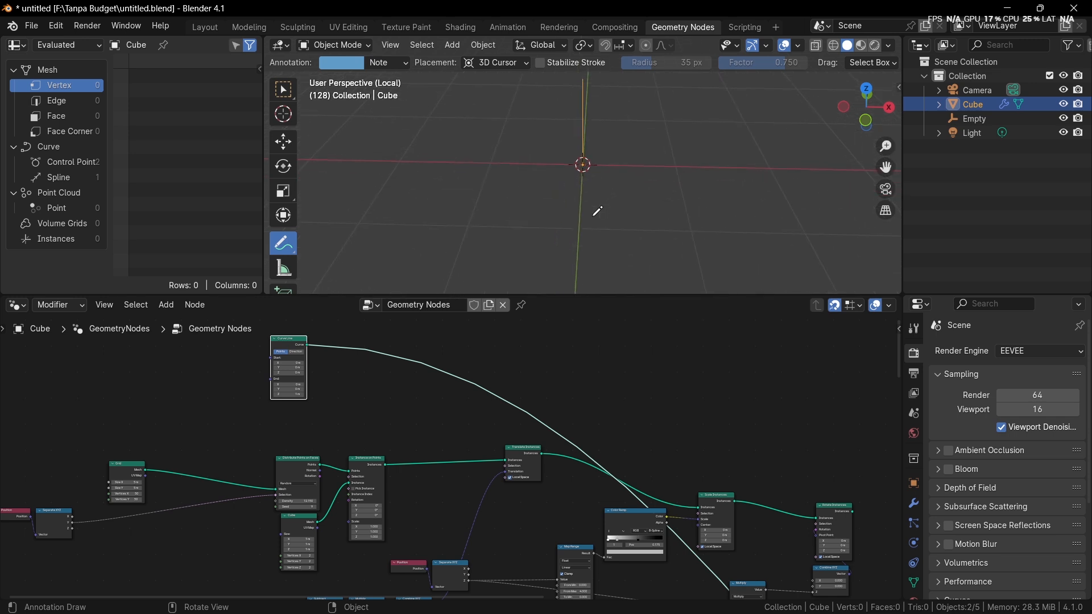
pyautogui.moveTo(592, 207); pyautogui.dragTo(564, 210, button='middle')
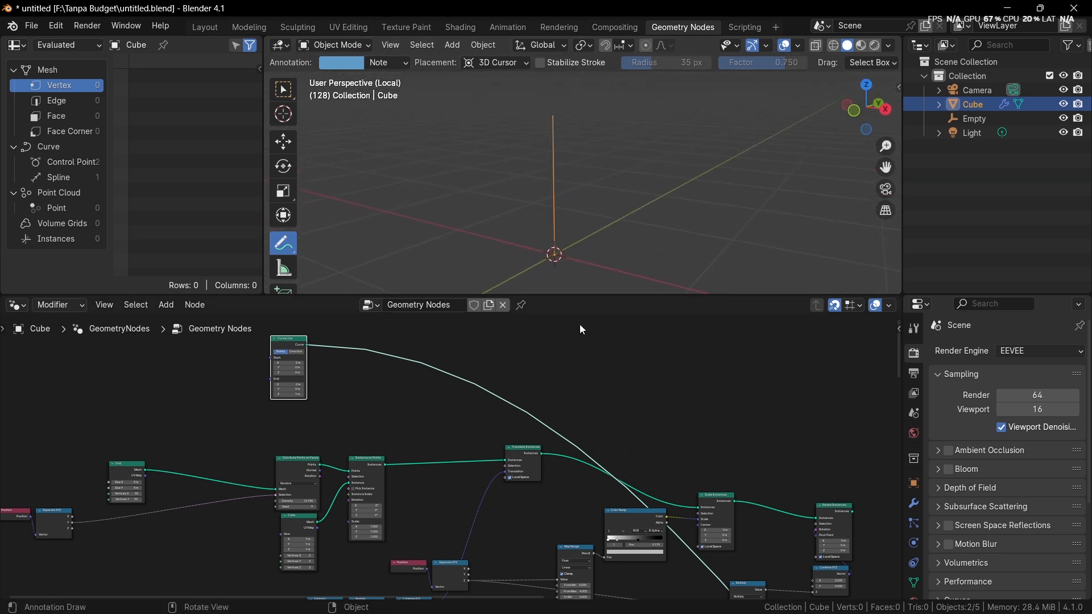
# Step: Move the Group Output node up to the empty area beside the Curve Line node
pyautogui.scroll(-3, 580, 328)
pyautogui.scroll(-2, 650, 523)
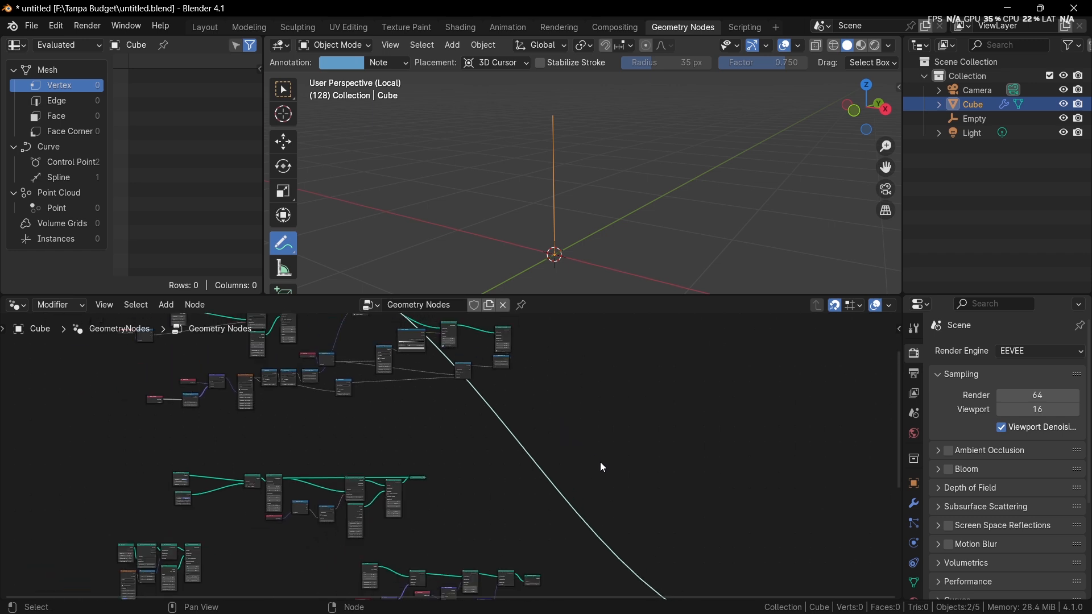
pyautogui.scroll(-2, 603, 467)
pyautogui.moveTo(649, 568); pyautogui.dragTo(409, 341)
pyautogui.moveTo(416, 353); pyautogui.dragTo(535, 476, button='middle')
pyautogui.scroll(2, 535, 476)
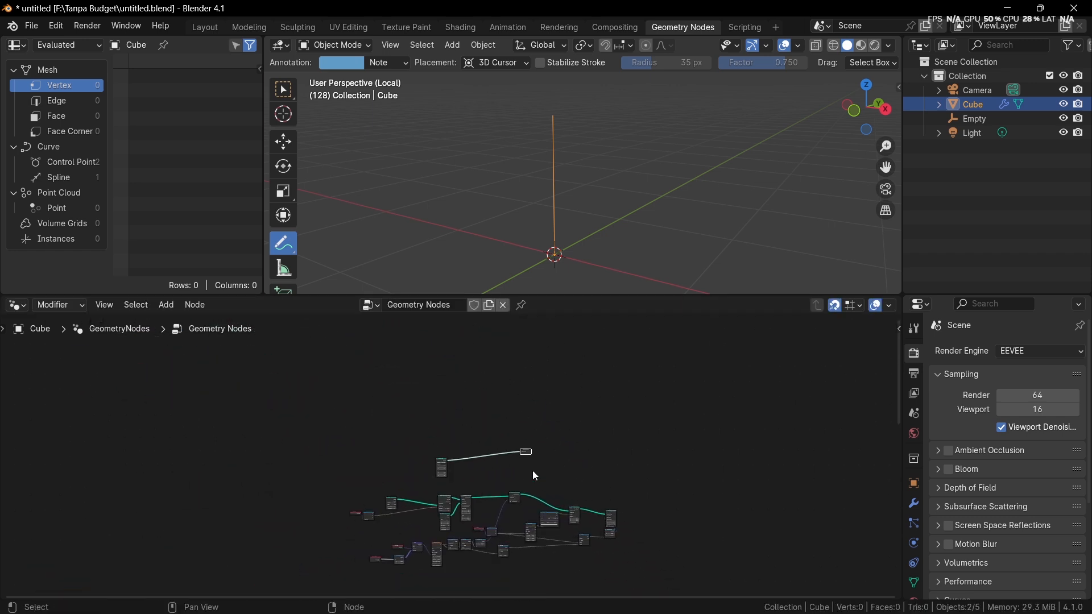
pyautogui.scroll(1, 535, 476)
pyautogui.scroll(3, 561, 258)
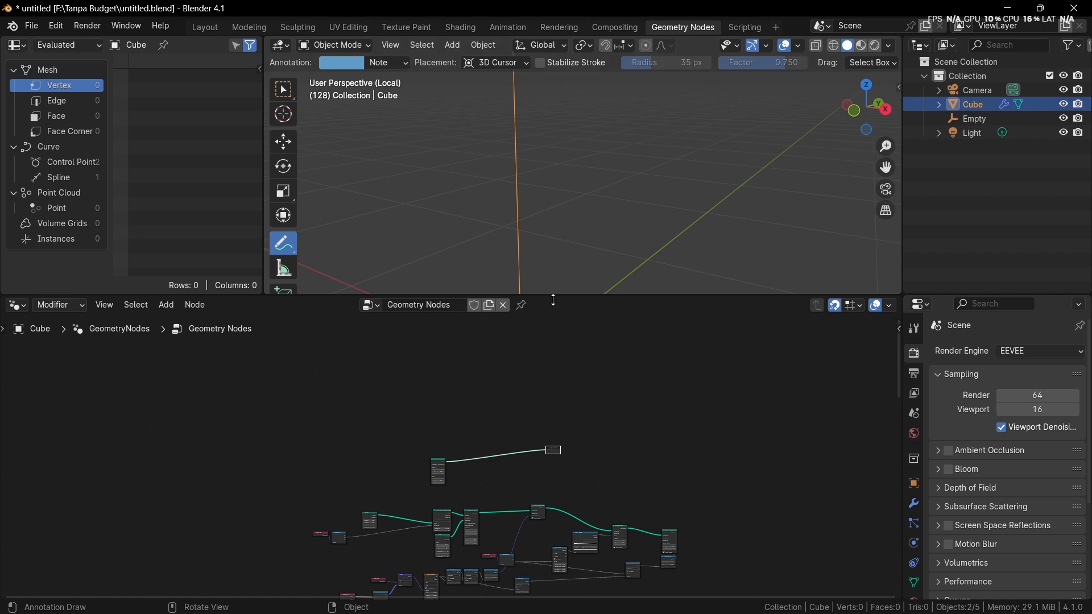
# Step: Move the Curve Line node closer to the Group Output node and frame both in the node editor
pyautogui.scroll(4, 552, 430)
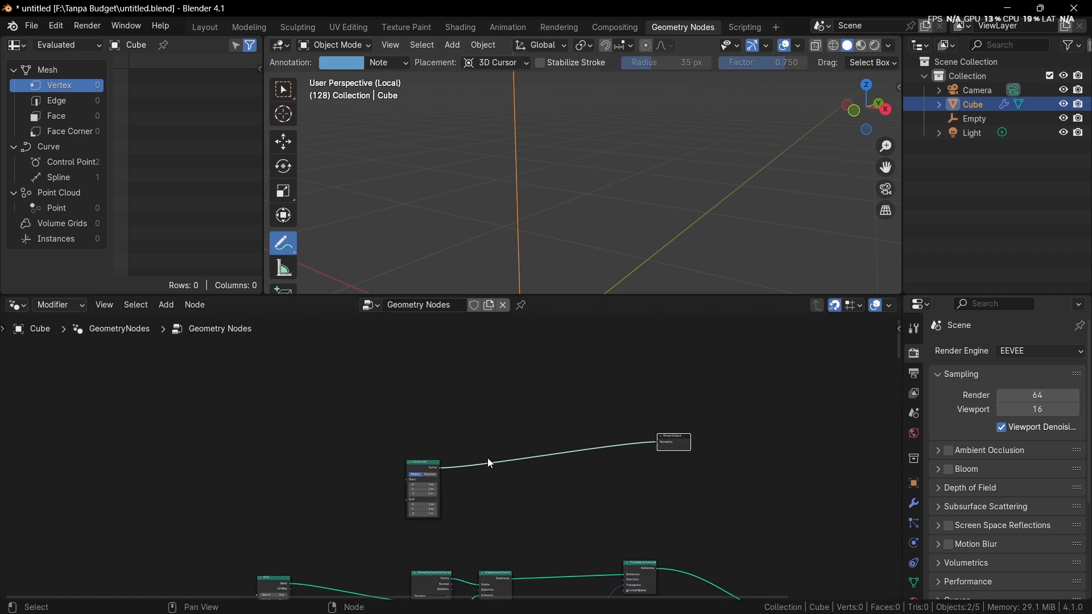
pyautogui.scroll(2, 460, 477)
pyautogui.moveTo(417, 478); pyautogui.dragTo(615, 429)
pyautogui.moveTo(611, 424); pyautogui.dragTo(459, 425, button='middle')
pyautogui.scroll(4, 458, 425)
pyautogui.moveTo(509, 452); pyautogui.dragTo(507, 447, button='middle')
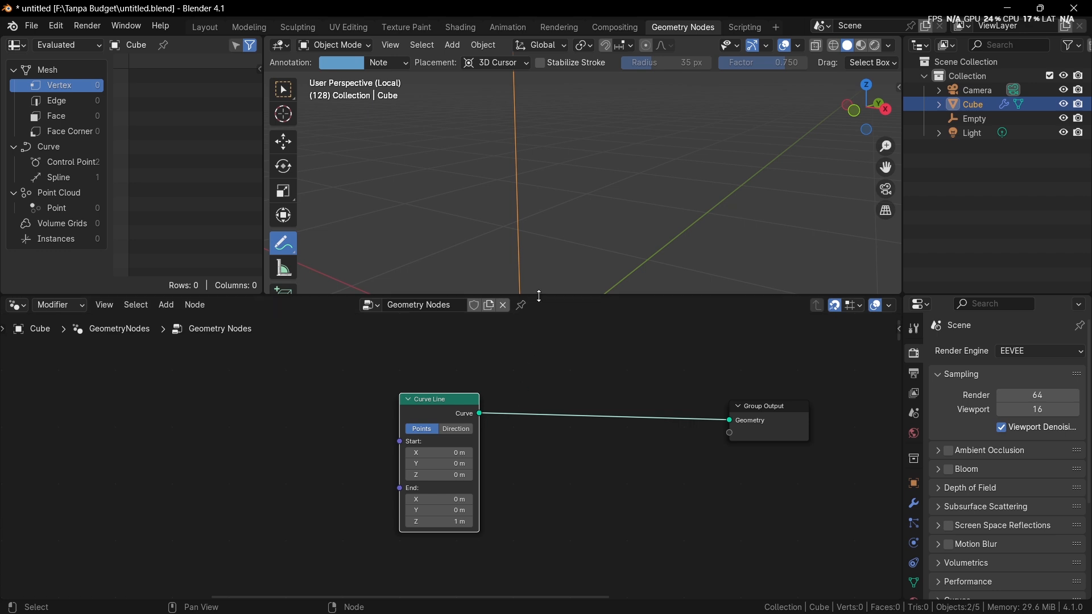
# Step: Try out different Start coordinates on the Curve Line node and undo each change
pyautogui.scroll(-5, 543, 227)
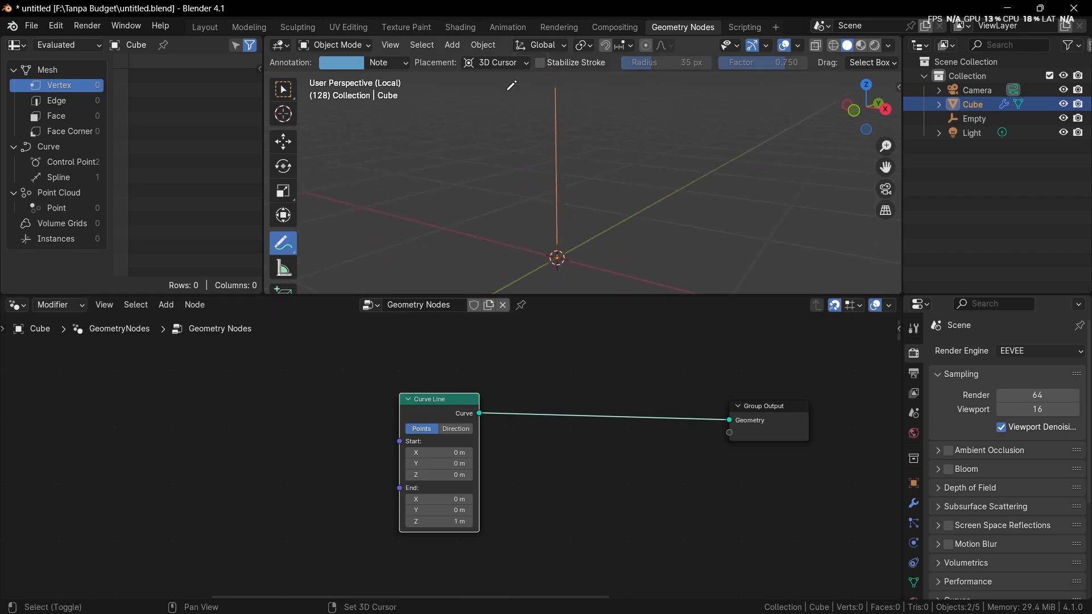
pyautogui.scroll(2, 462, 431)
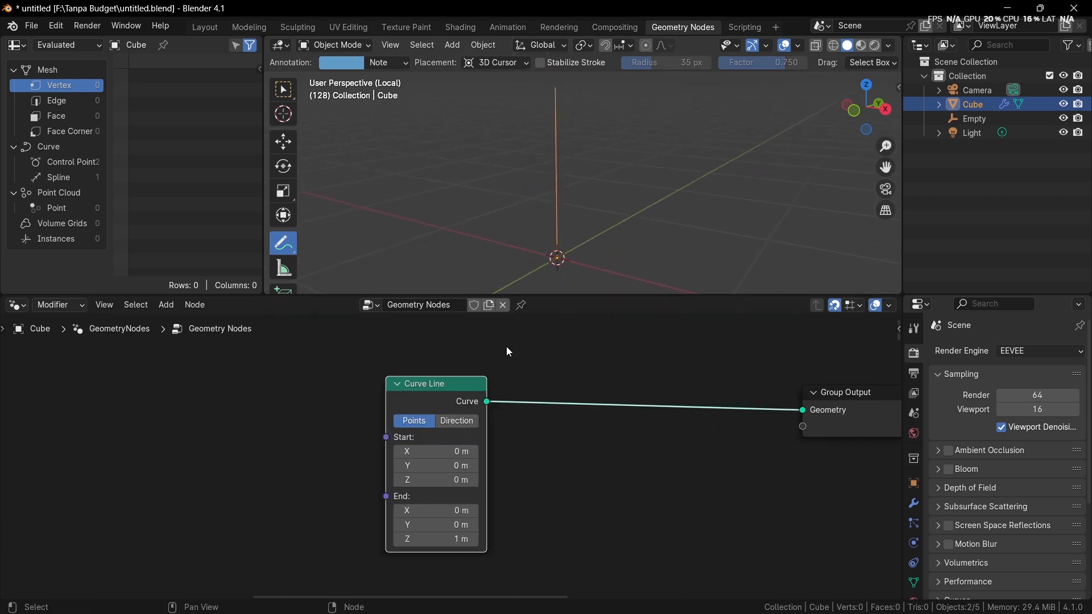
pyautogui.scroll(1, 449, 452)
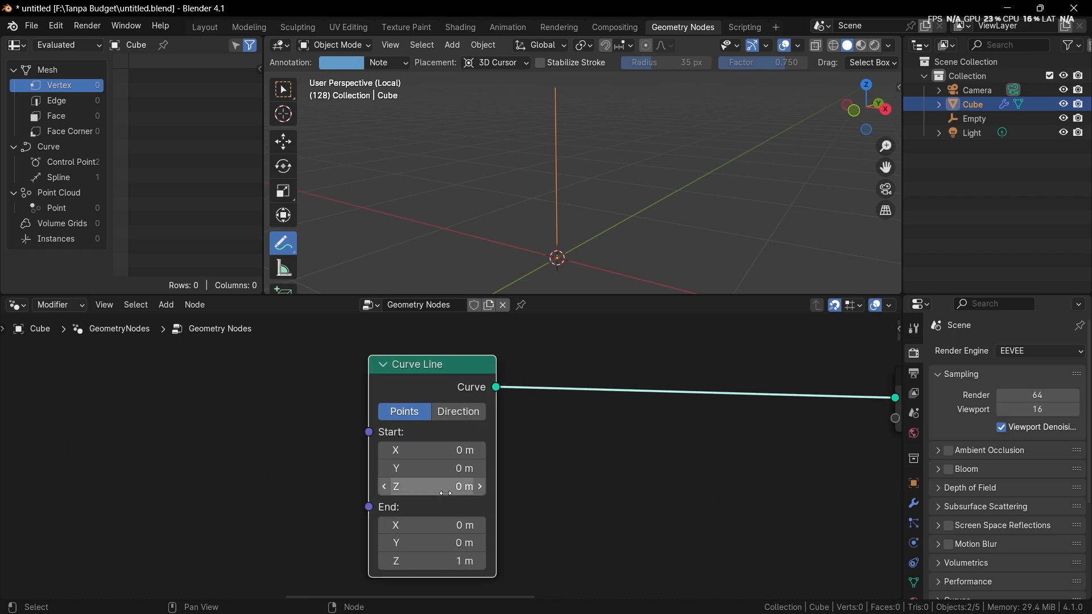
pyautogui.moveTo(442, 492); pyautogui.dragTo(364, 467)
pyautogui.hotkey('ctrl', 'z')
pyautogui.rightClick(440, 467)
pyautogui.moveTo(440, 450)
pyautogui.mouseDown()
pyautogui.moveTo(370, 450)
pyautogui.moveTo(457, 451)
pyautogui.mouseUp()
pyautogui.hotkey('ctrl', 'z')
pyautogui.scroll(-3, 530, 396)
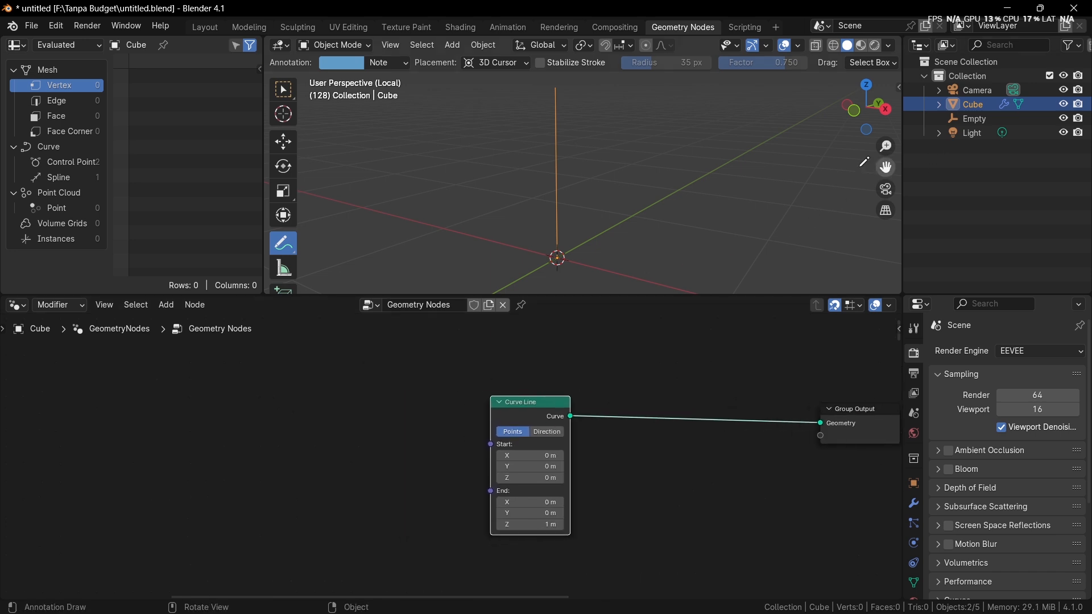
# Step: Exit local view, reselect the Cube, and add the Empty to its node tree as an Object Info node before the Curve Line
pyautogui.press('KP_Divide')
pyautogui.click(974, 118)
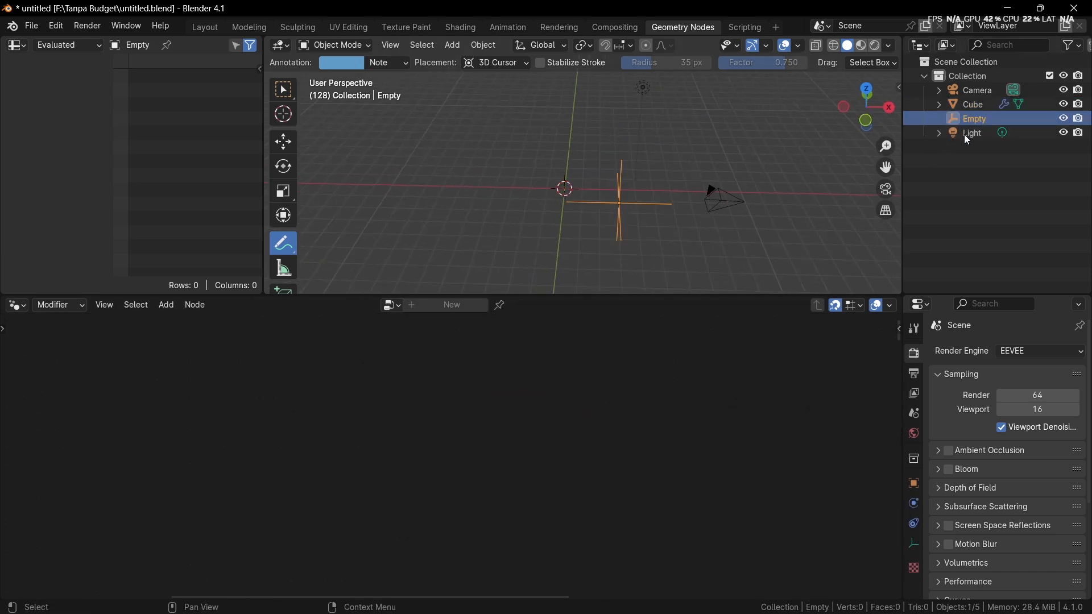
pyautogui.moveTo(639, 212); pyautogui.dragTo(597, 162, button='middle')
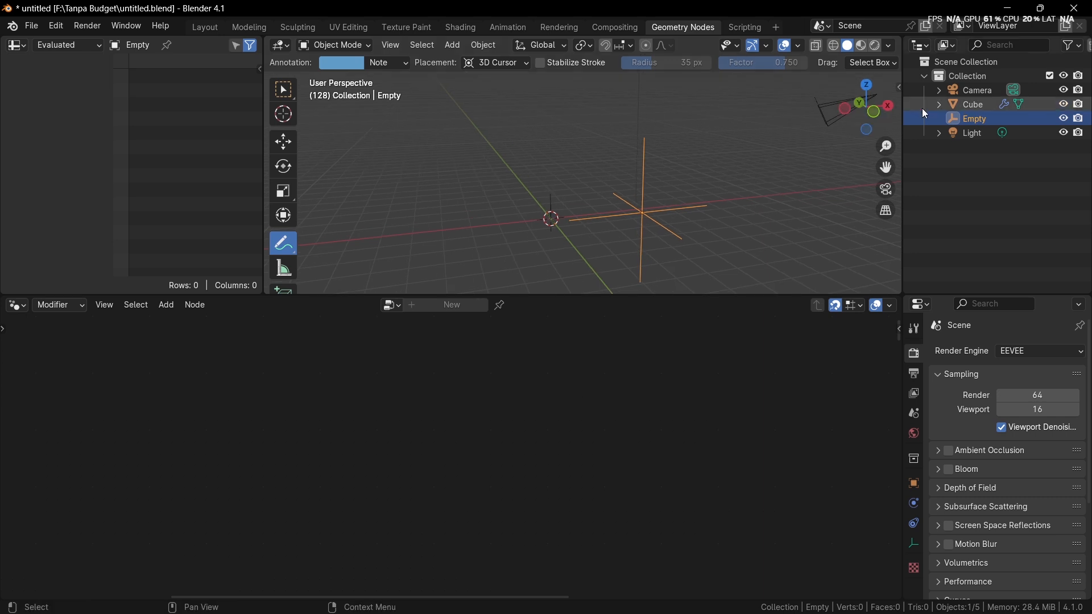
pyautogui.keyDown('ctrl'); pyautogui.click(968, 107); pyautogui.keyUp('ctrl')
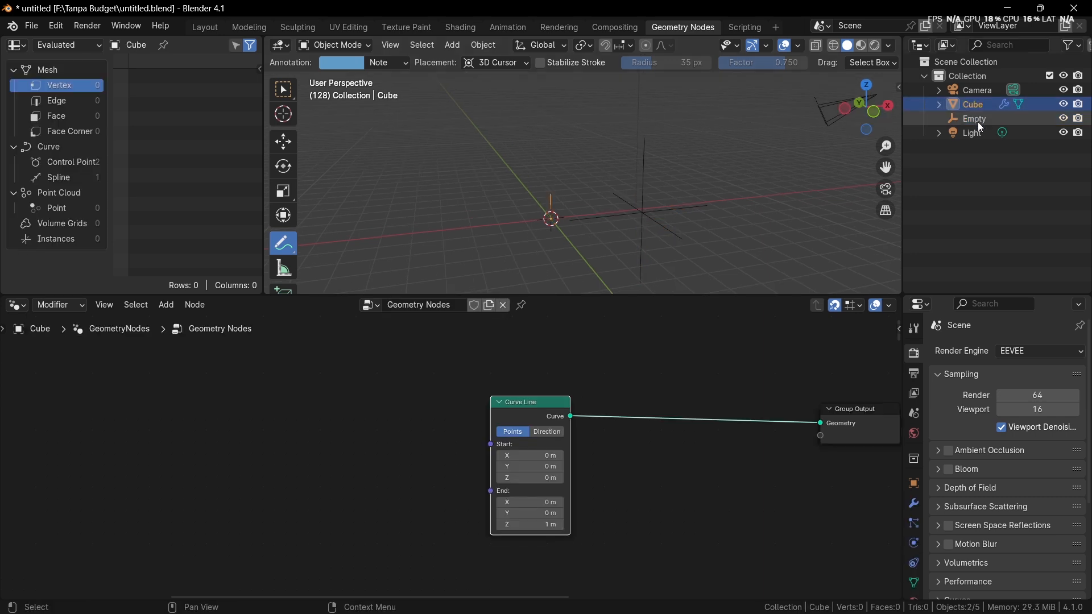
pyautogui.moveTo(978, 122); pyautogui.dragTo(244, 427)
pyautogui.scroll(2, 375, 443)
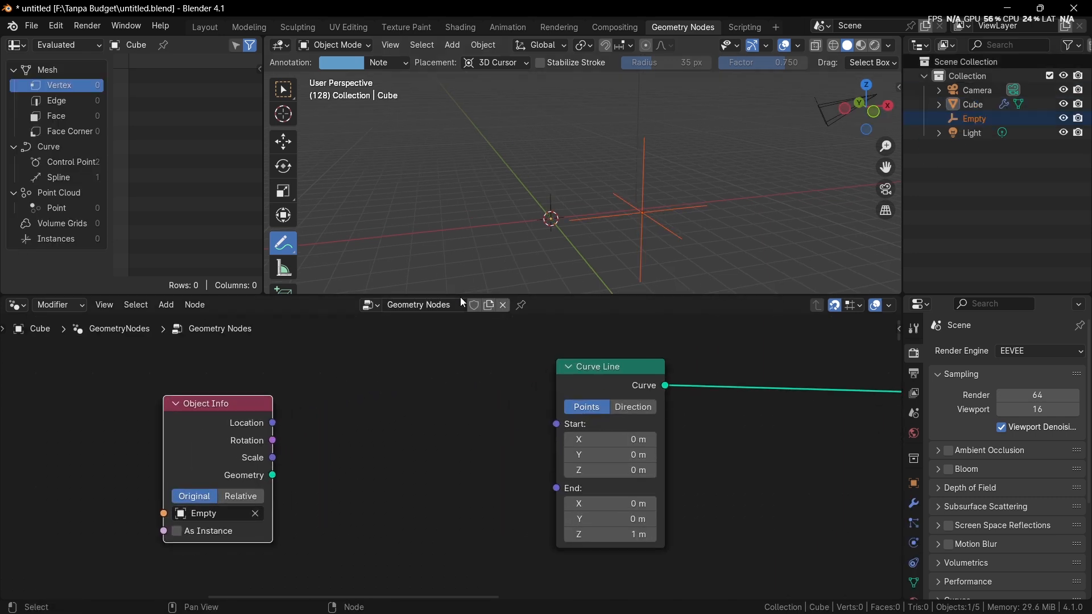
# Step: Link the Object Info's Location to the Curve Line's Start and move the Empty in the viewport to test the line
pyautogui.moveTo(461, 284); pyautogui.dragTo(509, 219, button='middle')
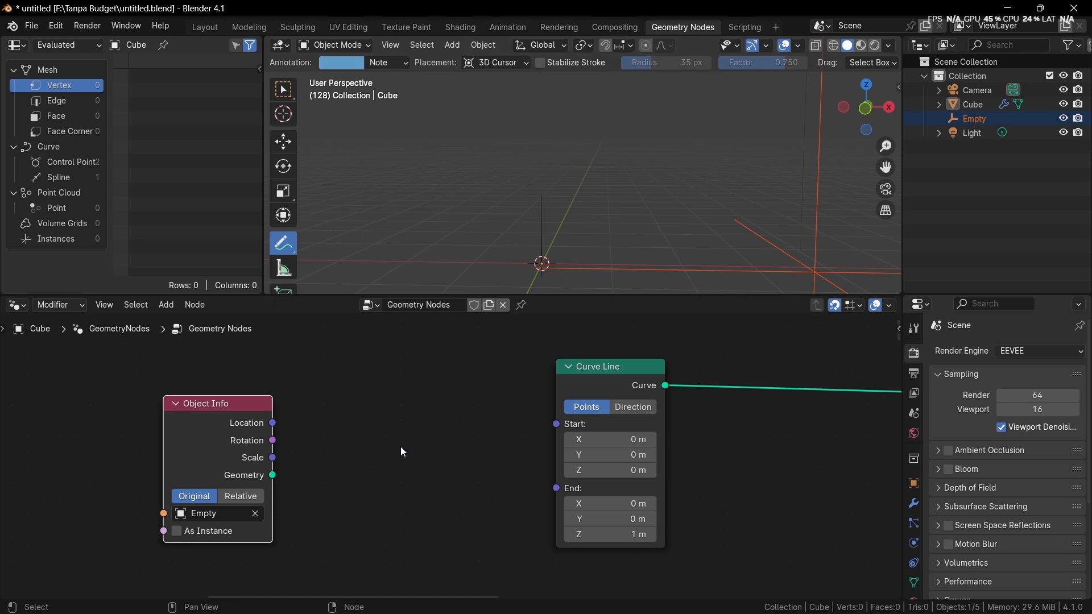
pyautogui.moveTo(273, 423); pyautogui.dragTo(544, 424)
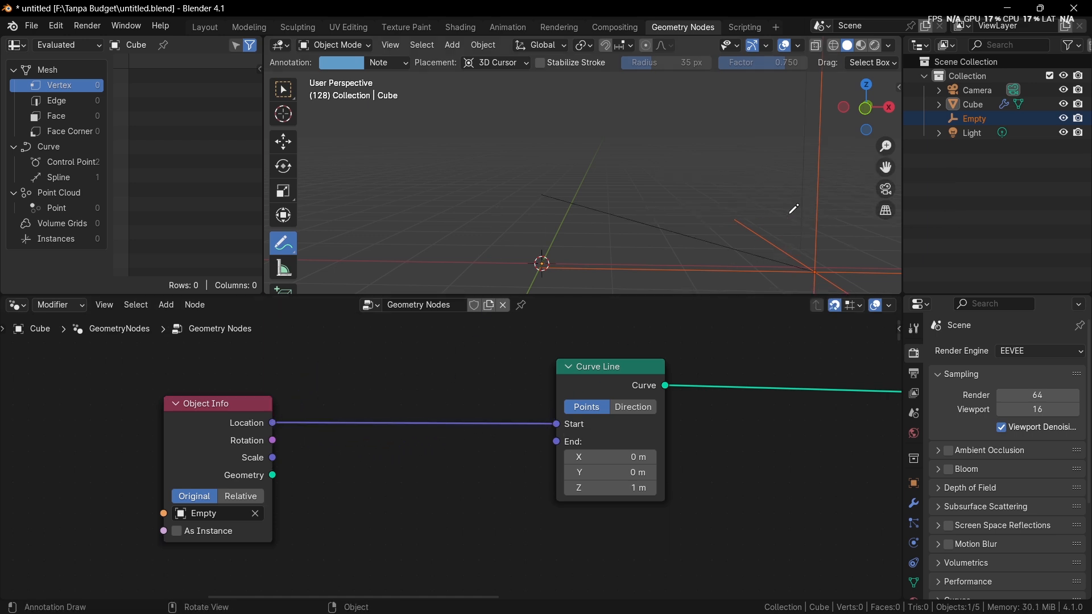
pyautogui.press('w')
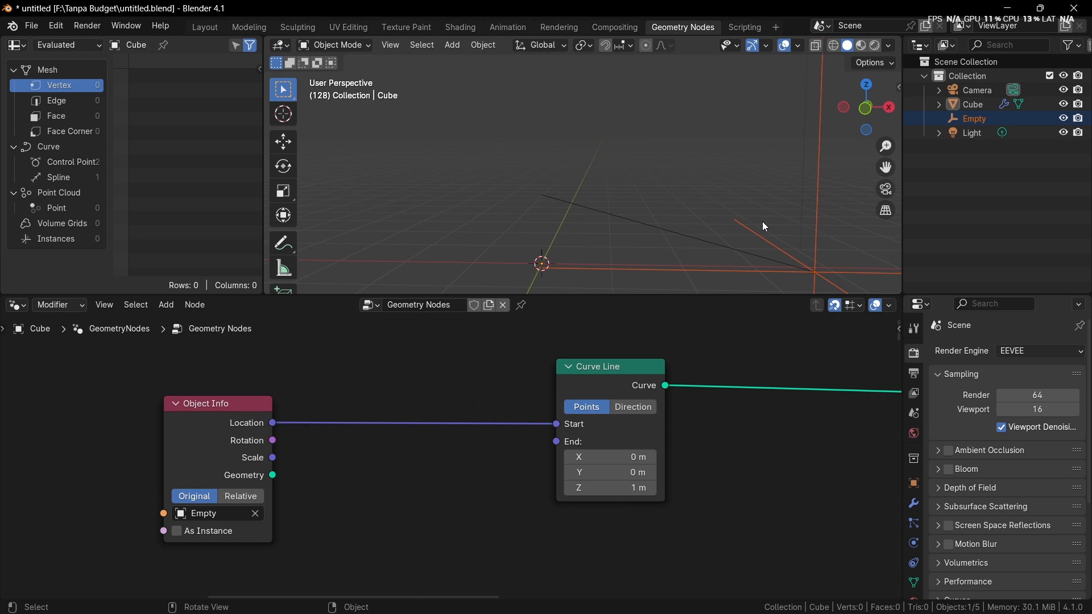
pyautogui.click(814, 233)
pyautogui.moveTo(825, 260); pyautogui.dragTo(605, 168)
pyautogui.press('g')
pyautogui.click(714, 280)
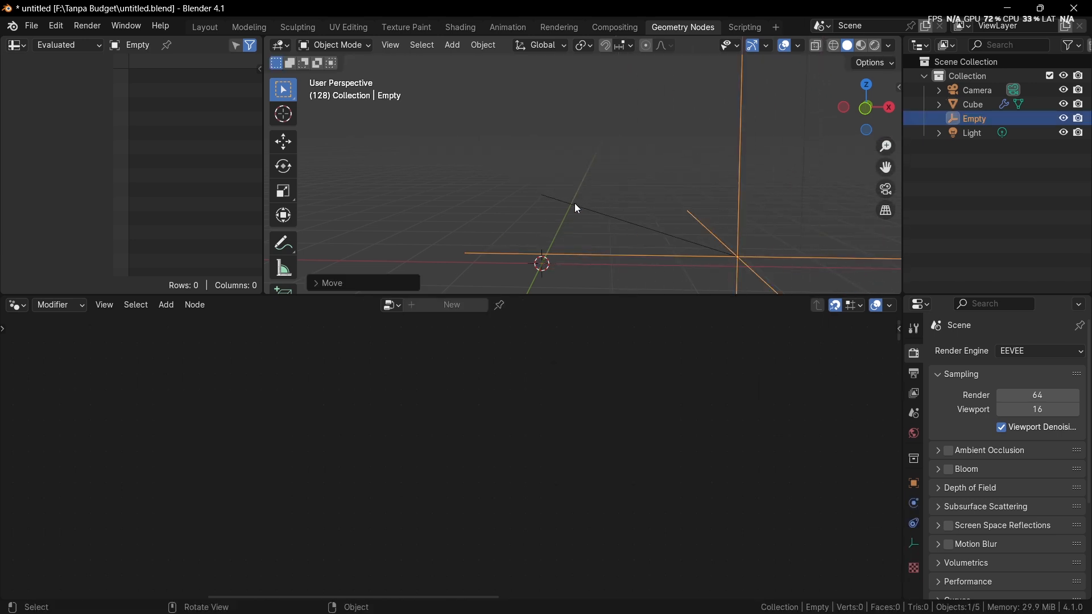
# Step: Reroute the Location link to the Curve Line's End and raise the Empty to about X 2.4, Y -1.7, Z 1.8 m
pyautogui.click(575, 204)
pyautogui.moveTo(556, 424); pyautogui.dragTo(556, 483)
pyautogui.click(737, 215)
pyautogui.press('g')
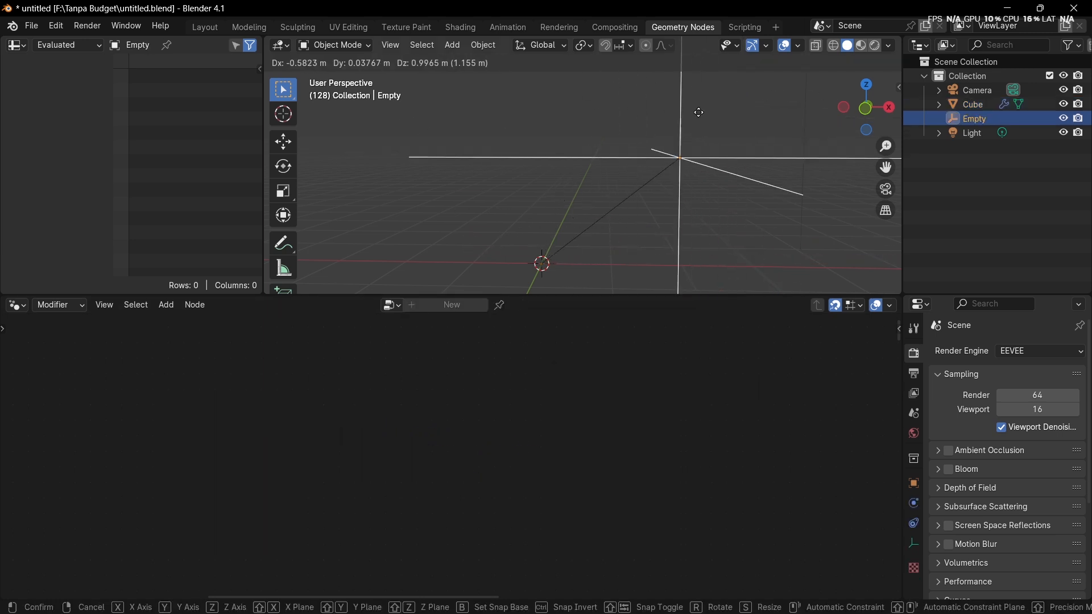
pyautogui.click(751, 105)
pyautogui.click(688, 192)
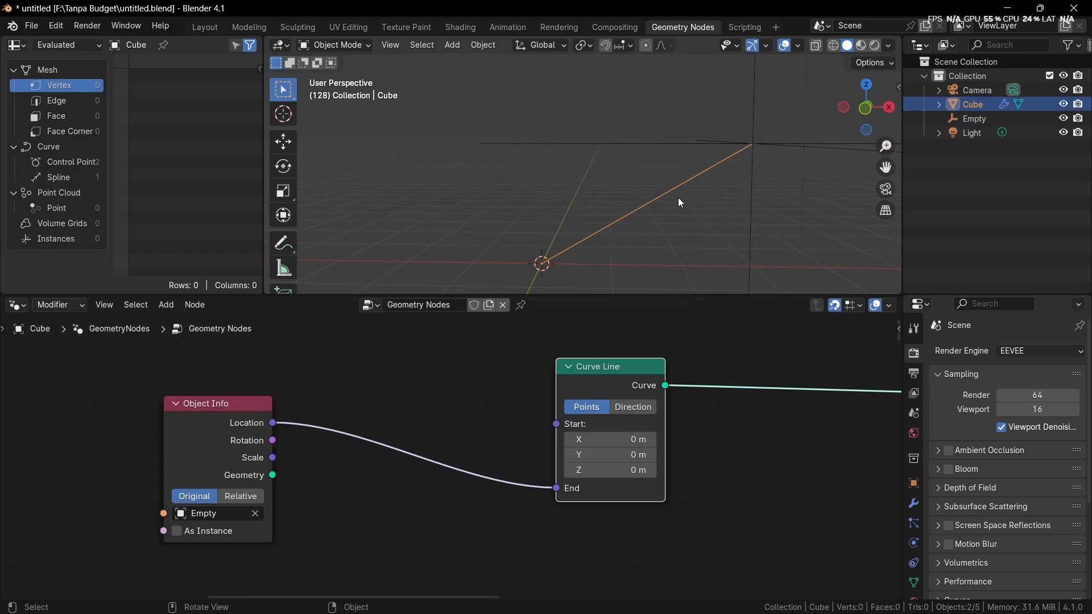
# Step: Place the Curve Line node right next to the Object Info node, leaving a wide gap before the Group Output
pyautogui.press('Home')
pyautogui.moveTo(470, 404); pyautogui.dragTo(597, 400, button='middle')
pyautogui.moveTo(596, 400); pyautogui.dragTo(440, 421)
pyautogui.moveTo(600, 397); pyautogui.dragTo(537, 410, button='middle')
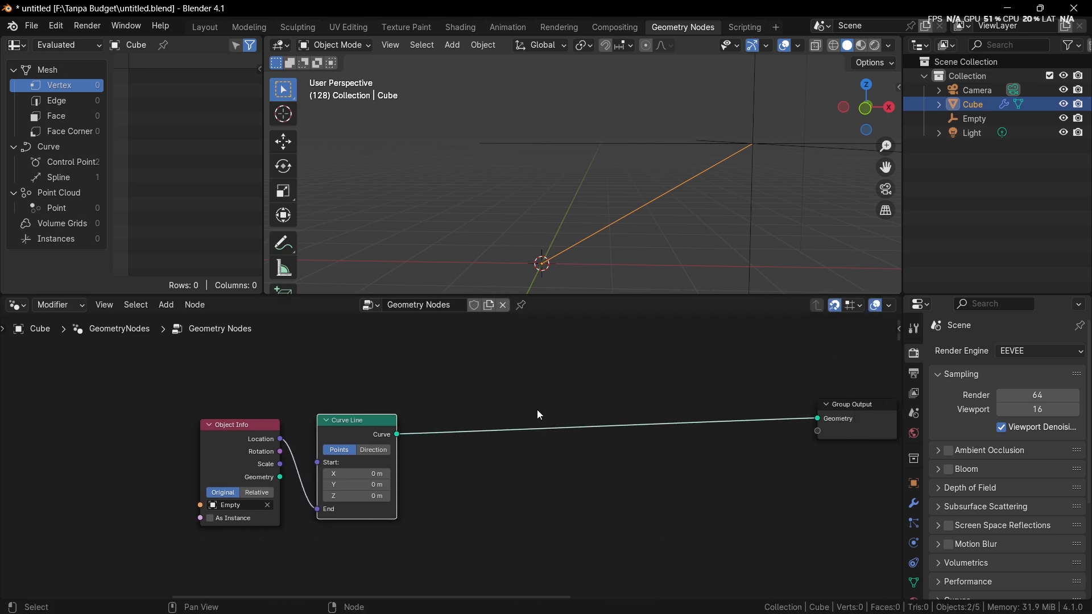
pyautogui.scroll(4, 571, 417)
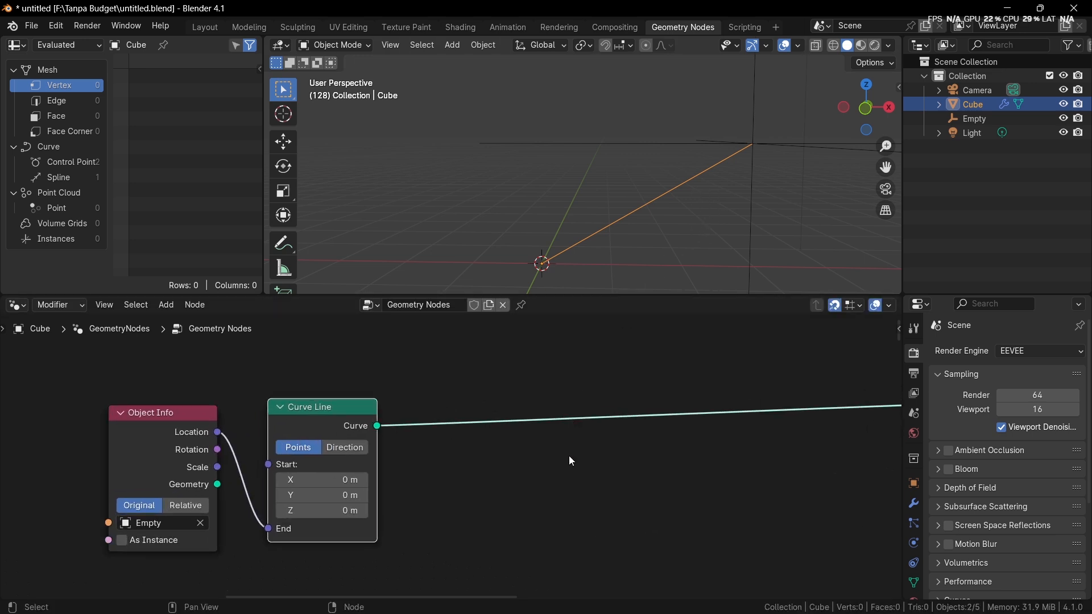
pyautogui.moveTo(565, 453); pyautogui.dragTo(648, 442, button='middle')
pyautogui.scroll(3, 645, 442)
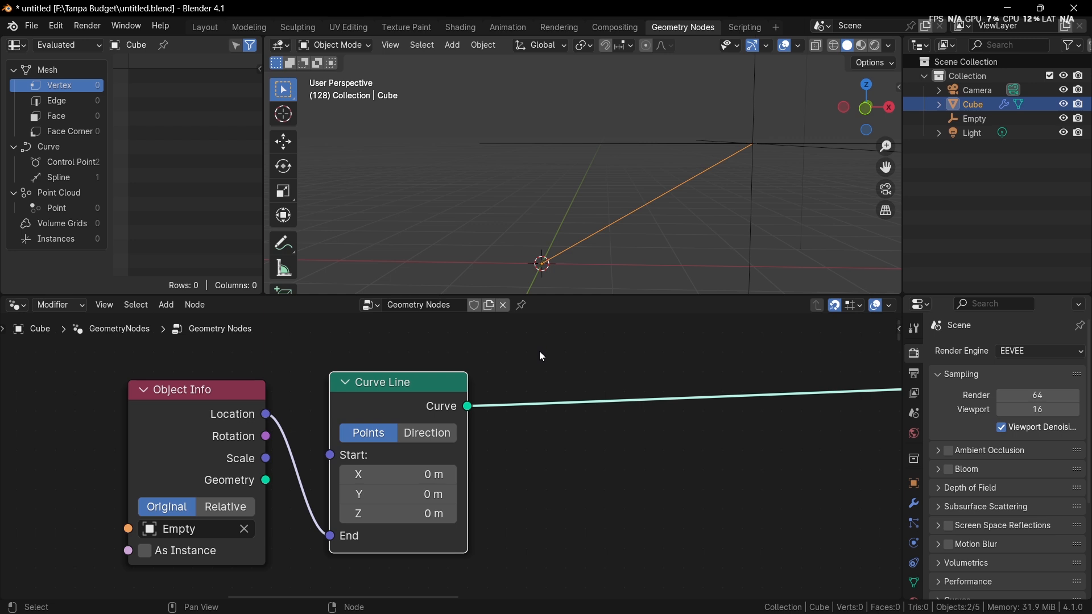
# Step: Add a Curve to Mesh node and insert it on the link between the Curve Line and the Group Output
pyautogui.scroll(-2, 543, 364)
pyautogui.hotkey('shift', 'a')
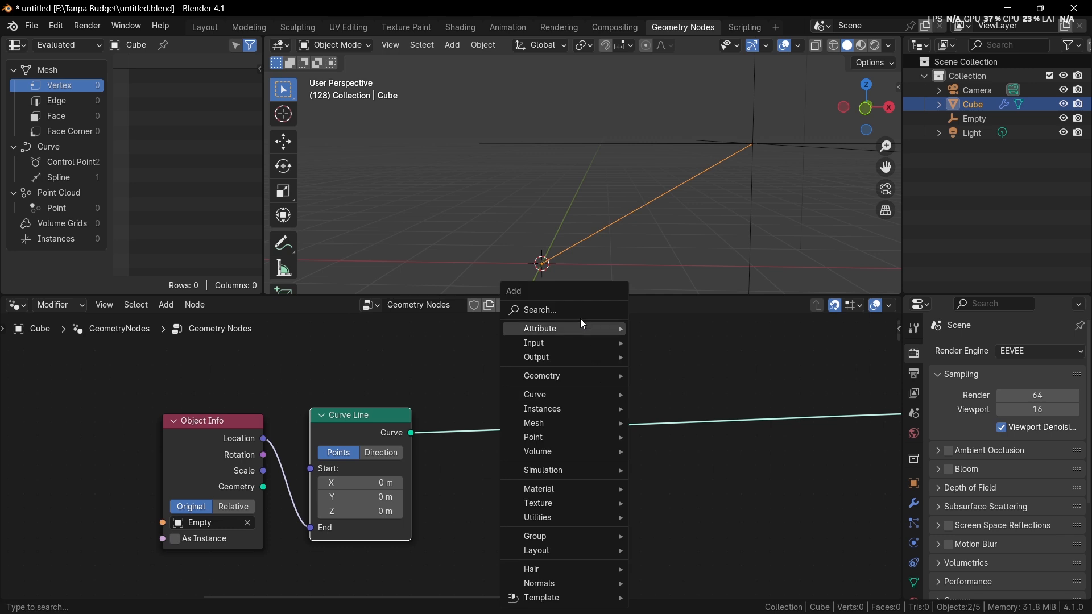
pyautogui.click(580, 311)
pyautogui.write('urvet')
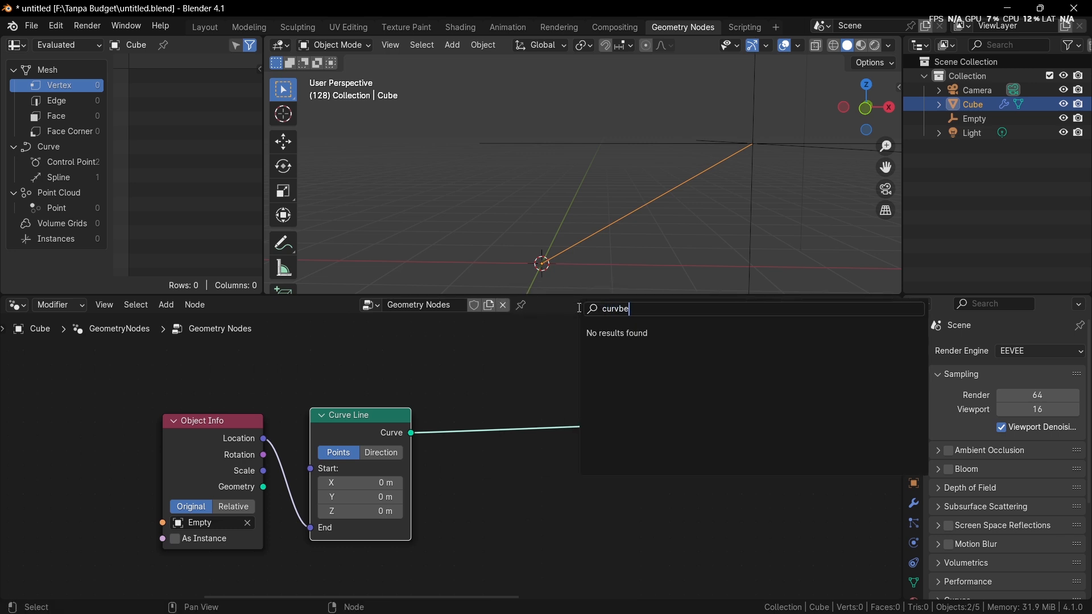
pyautogui.press('BackSpace')
pyautogui.write('to mes')
pyautogui.press('Return')
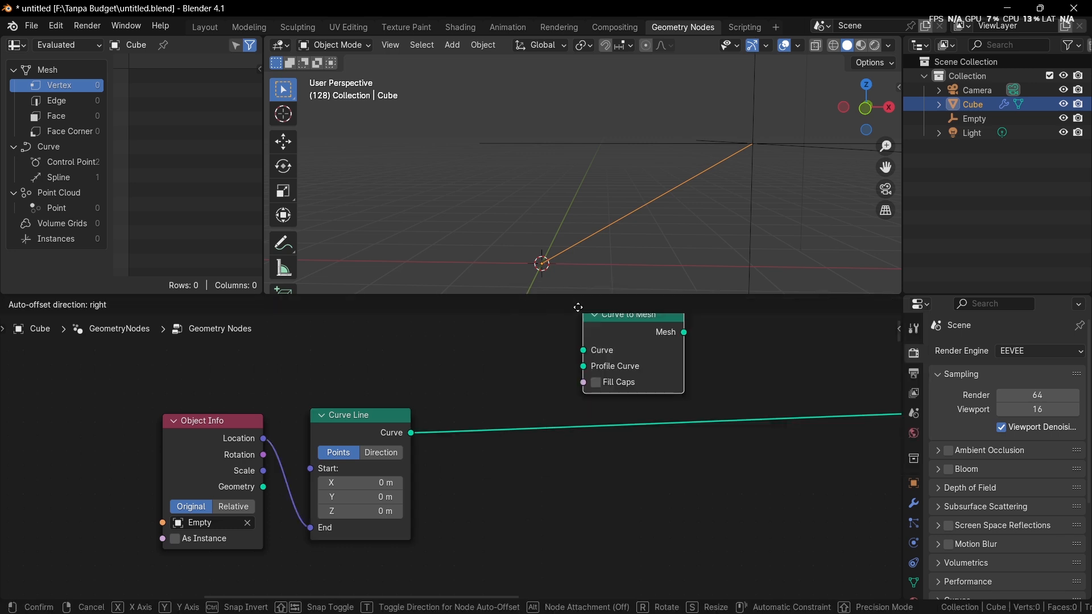
pyautogui.click(620, 388)
pyautogui.moveTo(659, 414); pyautogui.dragTo(691, 426)
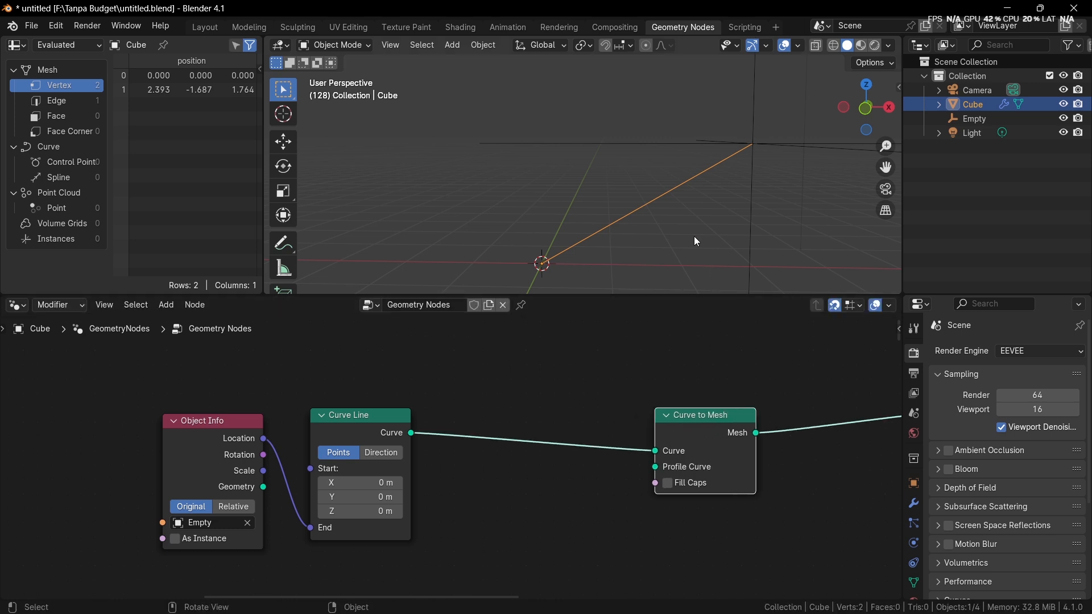
# Step: Add a Curve Circle node linked to the Curve to Mesh's Profile Curve and place it below the Curve Line node
pyautogui.scroll(3, 664, 385)
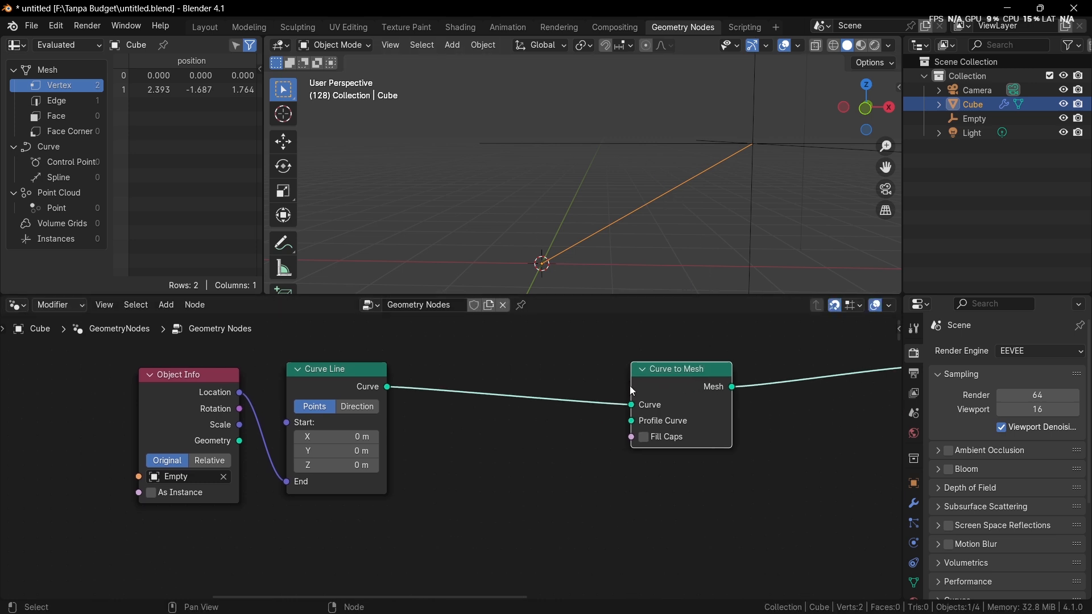
pyautogui.scroll(1, 685, 409)
pyautogui.moveTo(637, 424); pyautogui.dragTo(644, 413, button='middle')
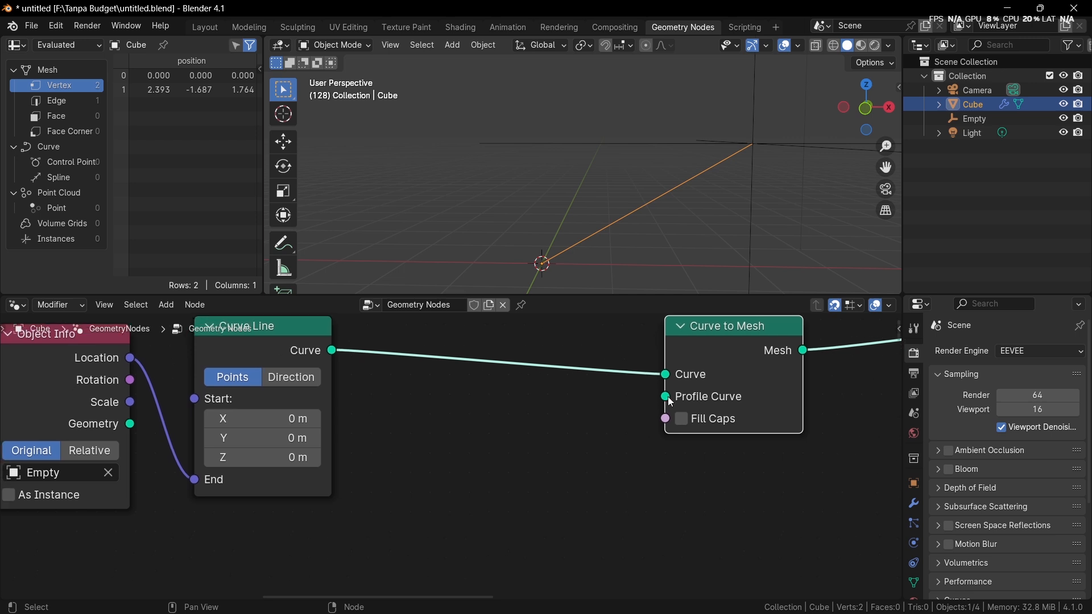
pyautogui.moveTo(667, 397); pyautogui.dragTo(467, 541)
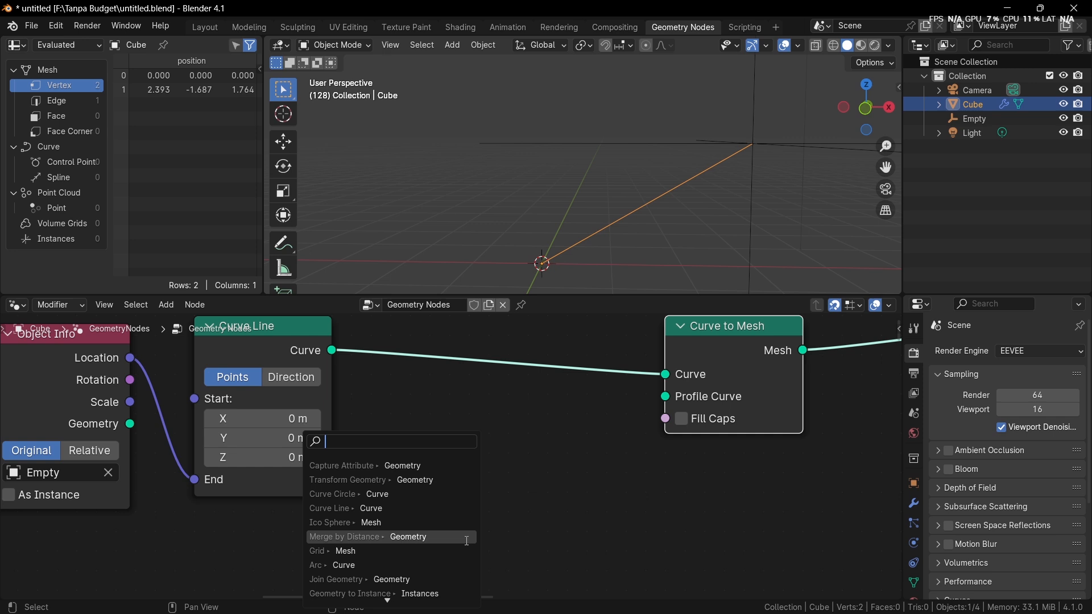
pyautogui.write('cu')
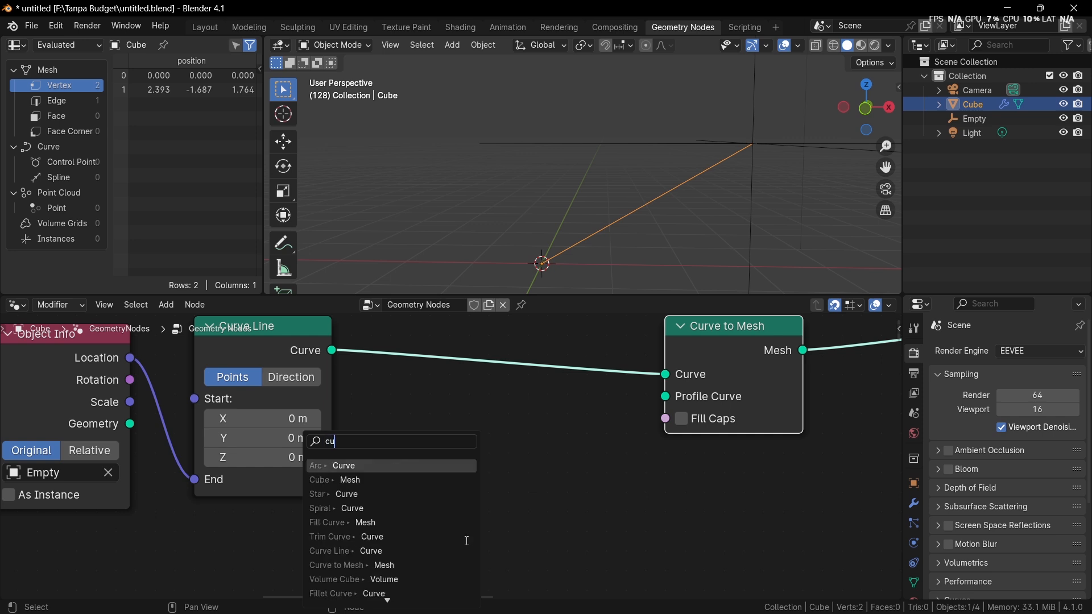
pyautogui.write('rve circ')
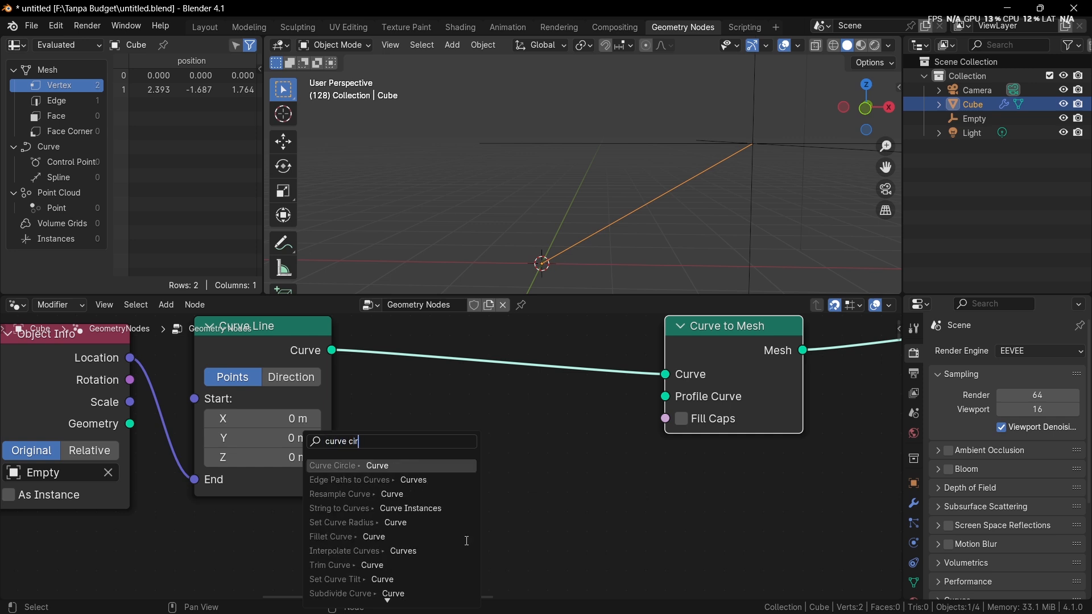
pyautogui.press('Return')
pyautogui.click(465, 541)
pyautogui.moveTo(473, 519); pyautogui.dragTo(492, 449, button='middle')
pyautogui.moveTo(431, 474); pyautogui.dragTo(314, 483)
# Step: Inspect the tube's open end in the viewport and align the Curve Circle node directly beneath the Curve Line node
pyautogui.scroll(-1, 341, 467)
pyautogui.moveTo(558, 284); pyautogui.dragTo(605, 278, button='middle')
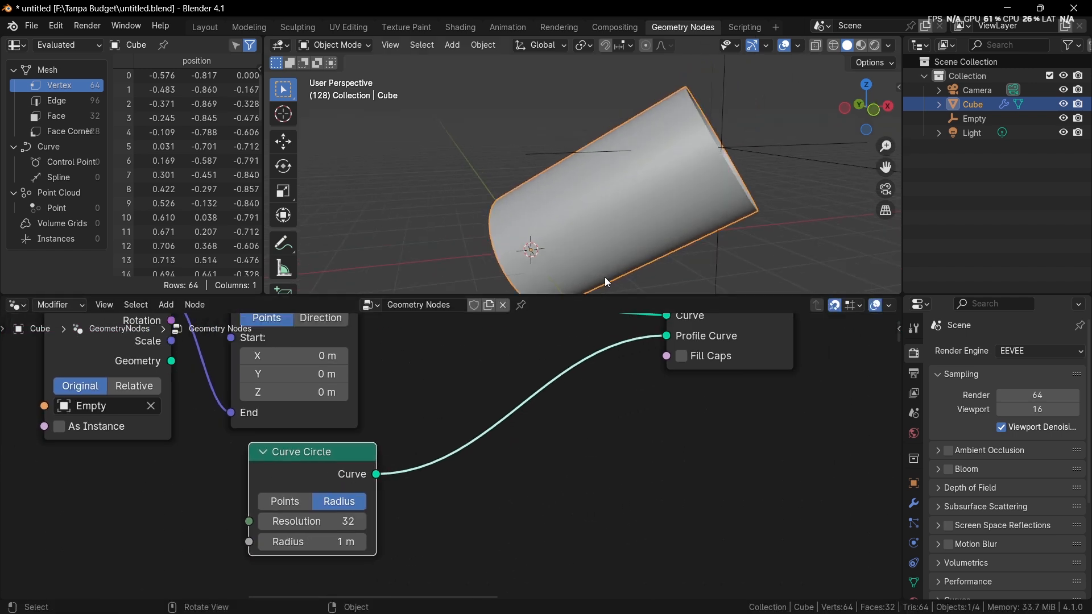
pyautogui.moveTo(637, 228); pyautogui.dragTo(569, 285, button='middle')
pyautogui.moveTo(667, 347); pyautogui.dragTo(674, 390, button='middle')
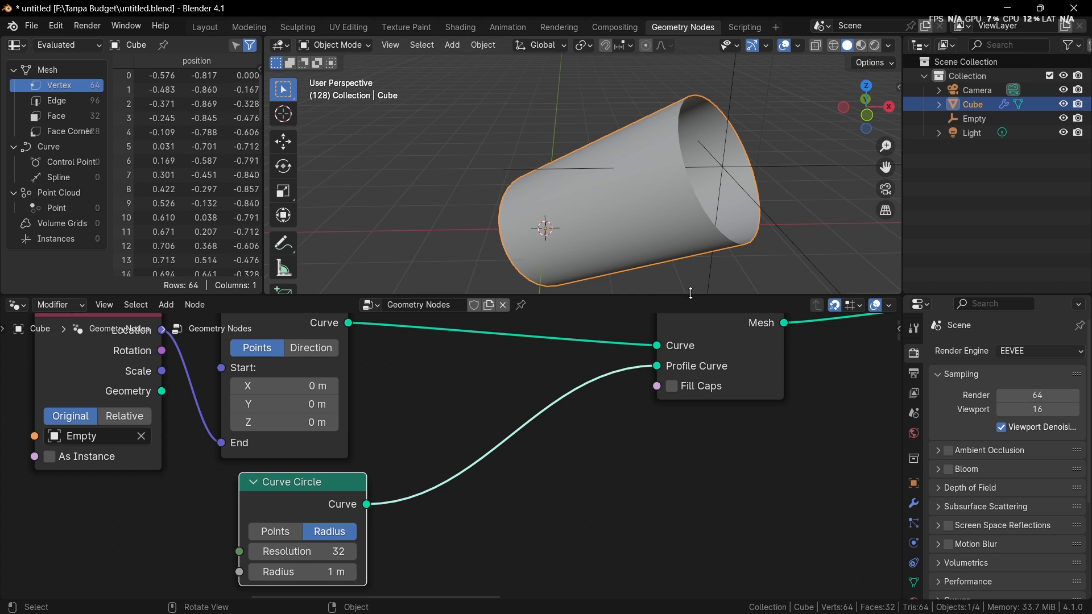
pyautogui.moveTo(720, 359)
pyautogui.moveTo(343, 490); pyautogui.dragTo(323, 488)
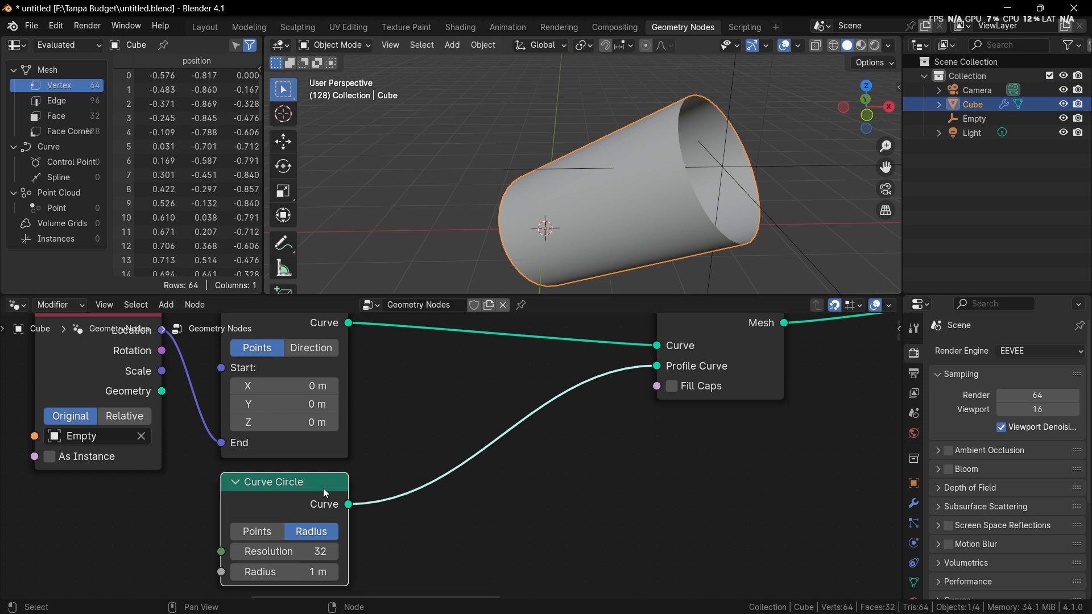
pyautogui.keyDown('shift'); pyautogui.scroll(1, 662, 377); pyautogui.keyUp('shift')
pyautogui.moveTo(664, 394); pyautogui.dragTo(656, 441, button='middle')
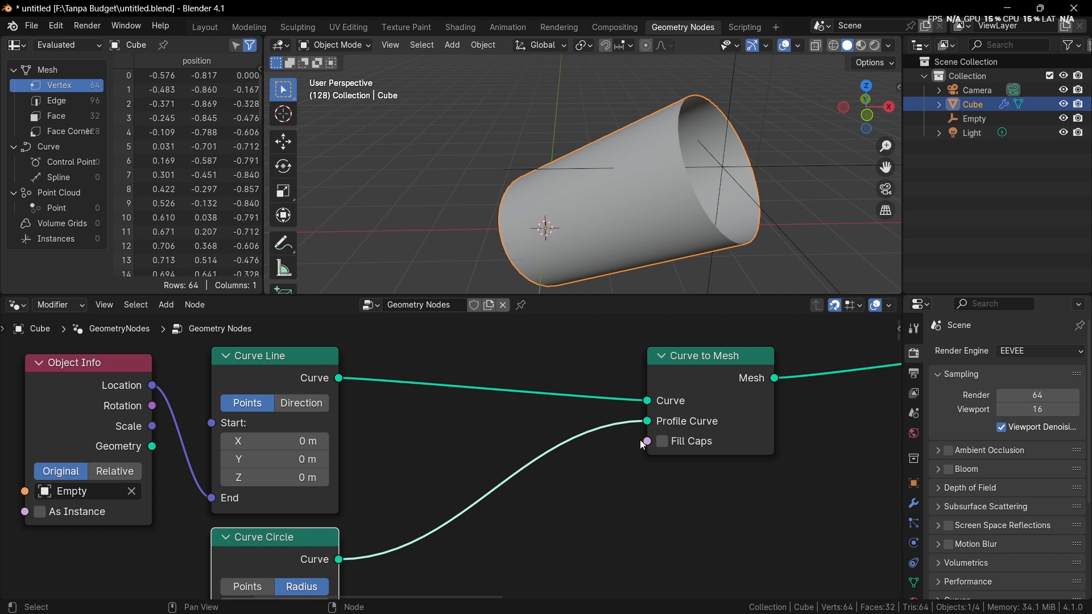
# Step: Detach the Curve Circle from the Curve to Mesh node and feed the Profile Curve from a new Mesh Circle node instead
pyautogui.moveTo(647, 422); pyautogui.dragTo(546, 494)
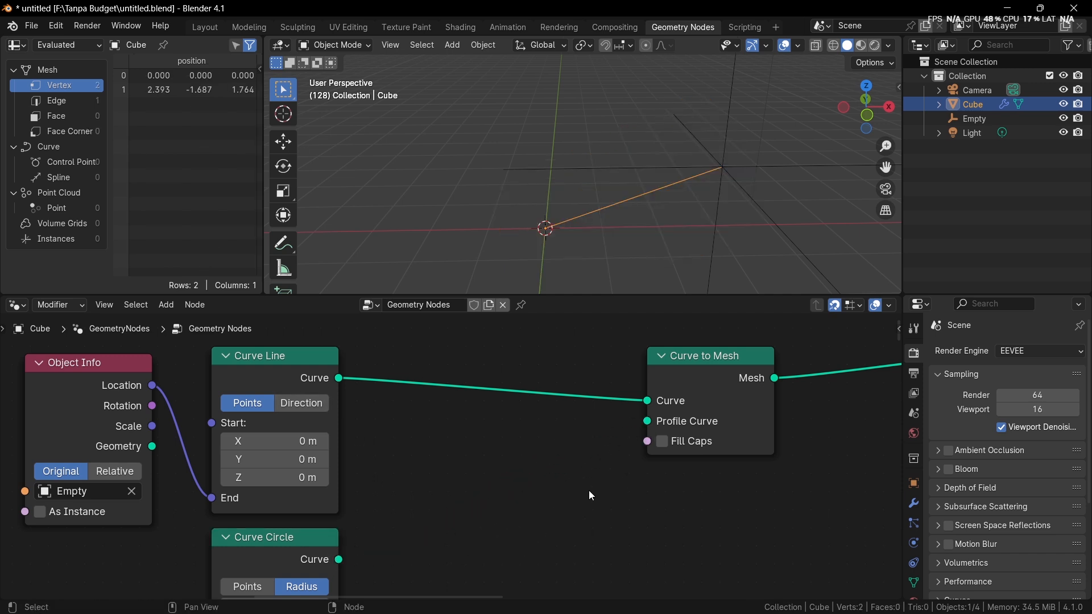
pyautogui.hotkey('shift', 'a')
pyautogui.click(538, 313)
pyautogui.write('m')
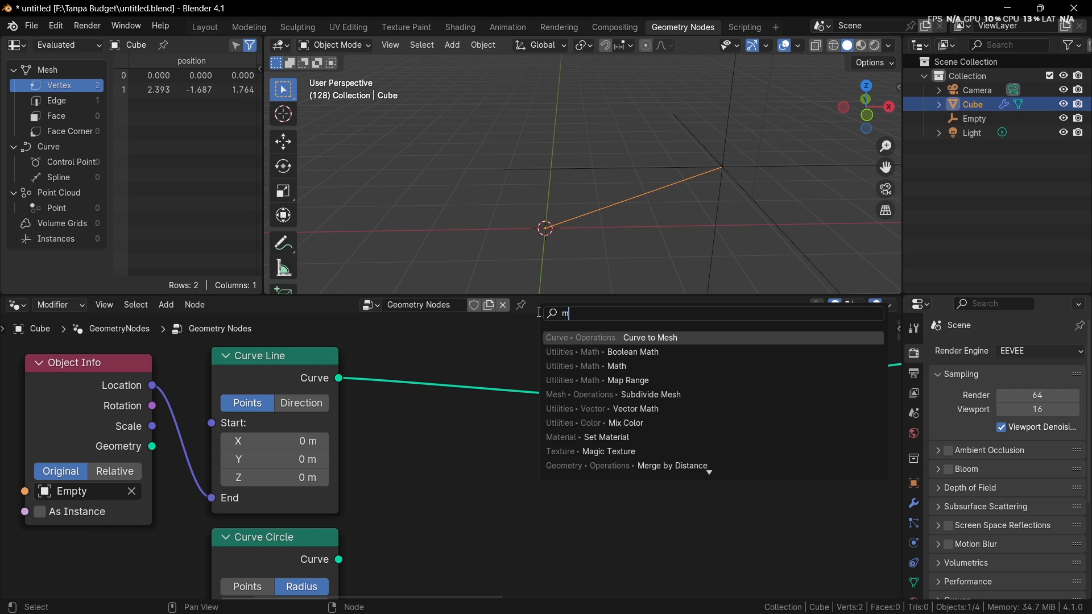
pyautogui.write('esh cir')
pyautogui.press('Return')
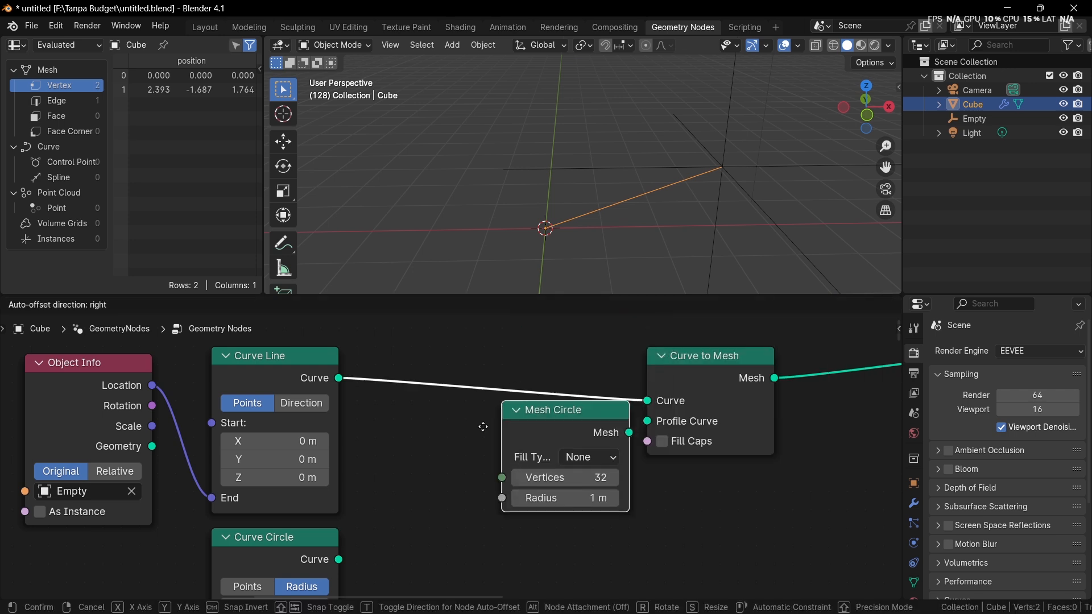
pyautogui.click(550, 453)
pyautogui.moveTo(593, 469); pyautogui.dragTo(652, 448)
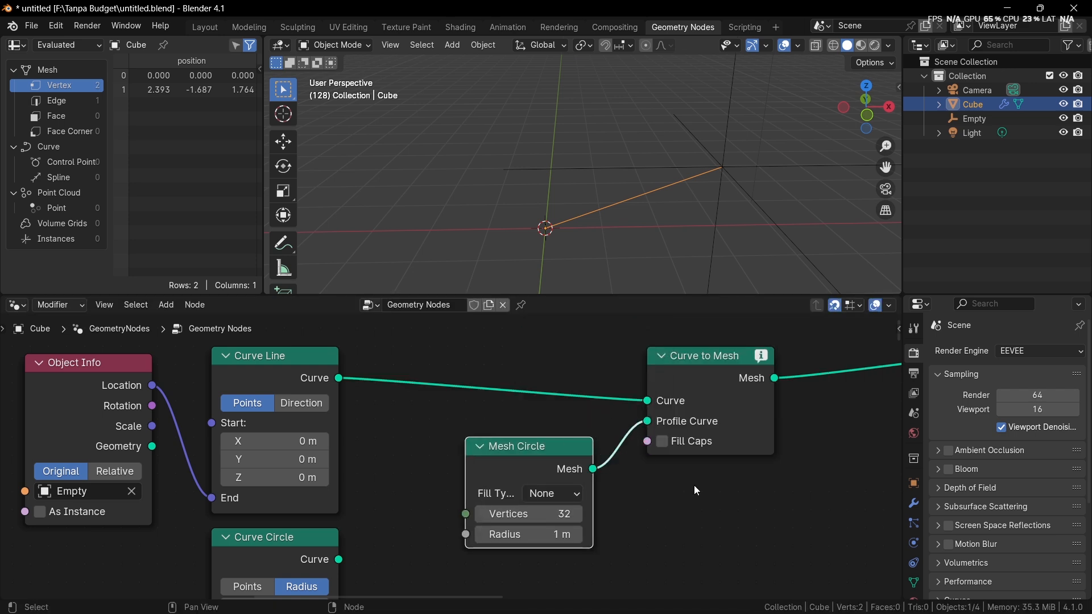
# Step: Reconnect the Curve Circle to the Profile Curve input and delete the Mesh Circle node
pyautogui.moveTo(762, 357)
pyautogui.moveTo(340, 560); pyautogui.dragTo(648, 422)
pyautogui.click(557, 466)
pyautogui.press('x')
pyautogui.scroll(-1, 541, 465)
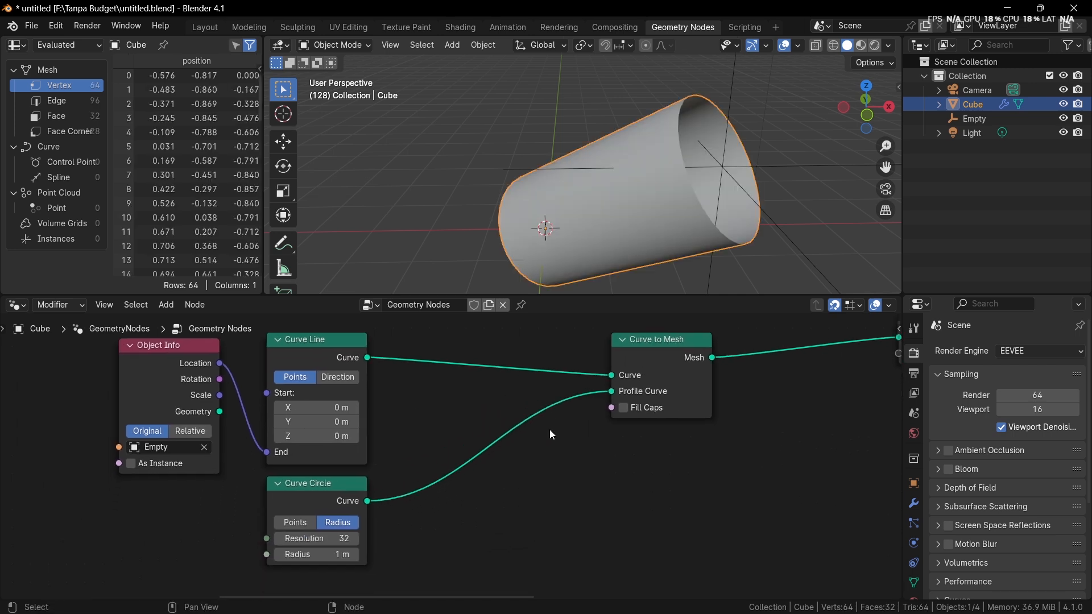
# Step: Undo the last node changes so the Profile Curve is unlinked, and delete the Mesh Circle node
pyautogui.hotkey('ctrl', 'z')
pyautogui.hotkey('ctrl', 'z')
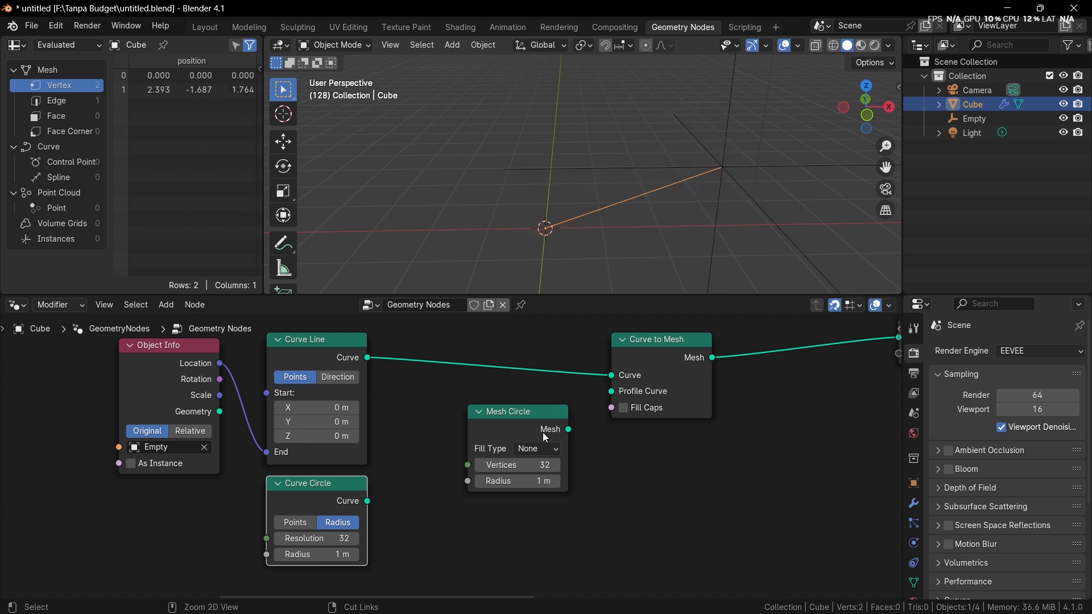
pyautogui.click(545, 436)
pyautogui.press('x')
# Step: Add a mesh Cube node to the right of the Curve Circle node, below the Curve to Mesh link
pyautogui.hotkey('shift', 'a')
pyautogui.click(456, 306)
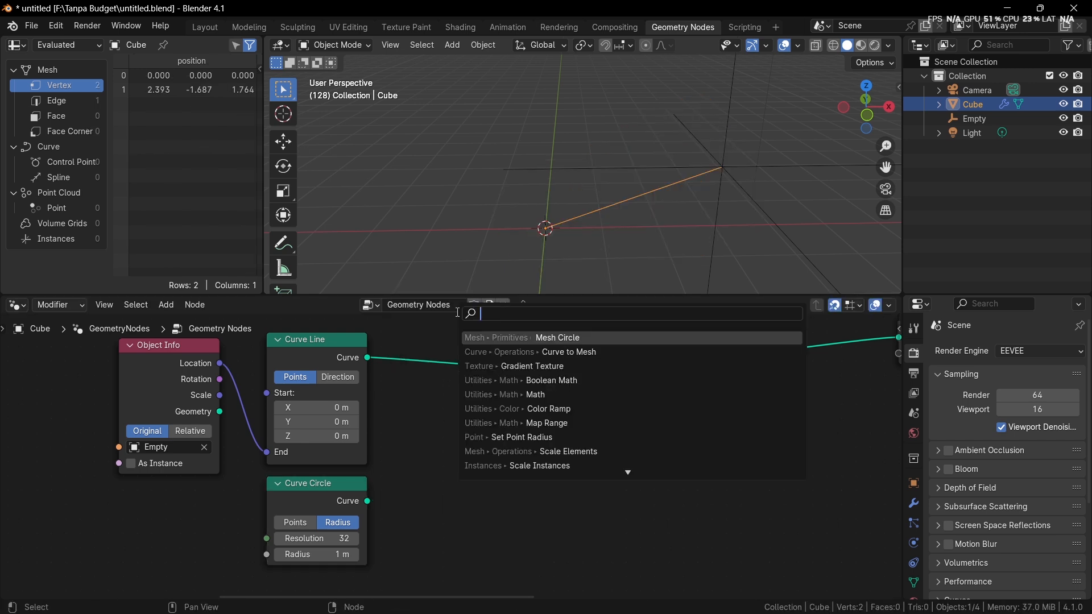
pyautogui.write('cube')
pyautogui.press('Return')
pyautogui.click(477, 475)
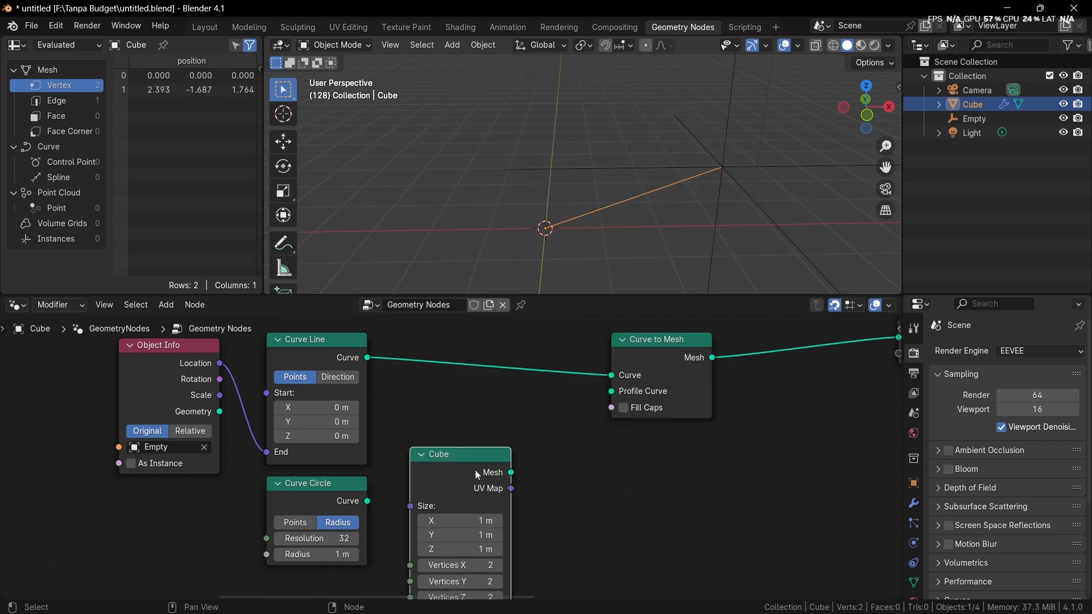
# Step: Convert the Cube's mesh output with a new Mesh to Curve node and link its curve to the Profile Curve input
pyautogui.moveTo(511, 472); pyautogui.dragTo(576, 510)
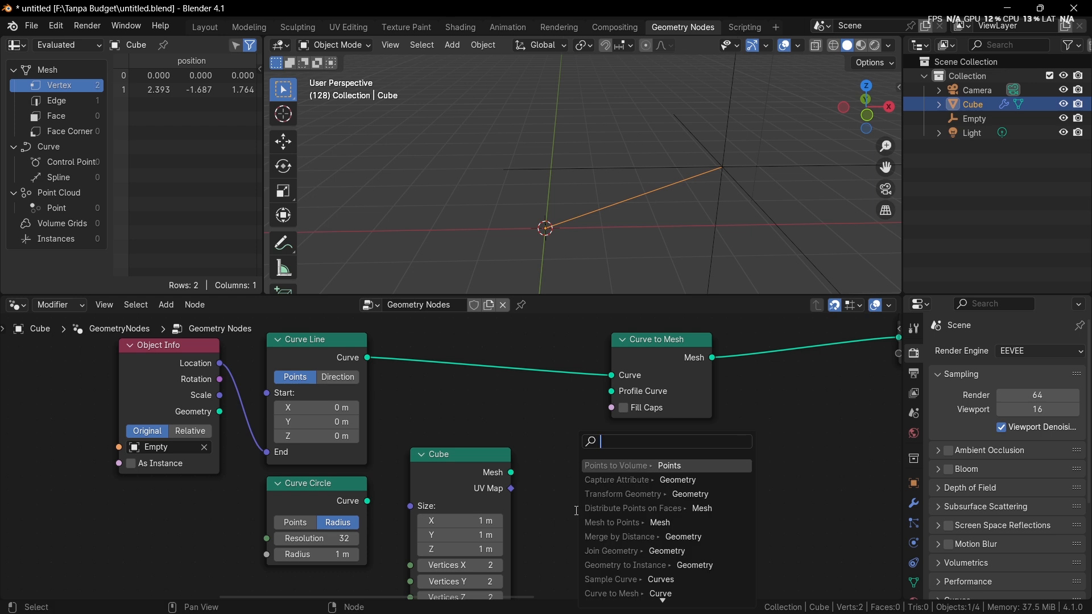
pyautogui.write('mesh ')
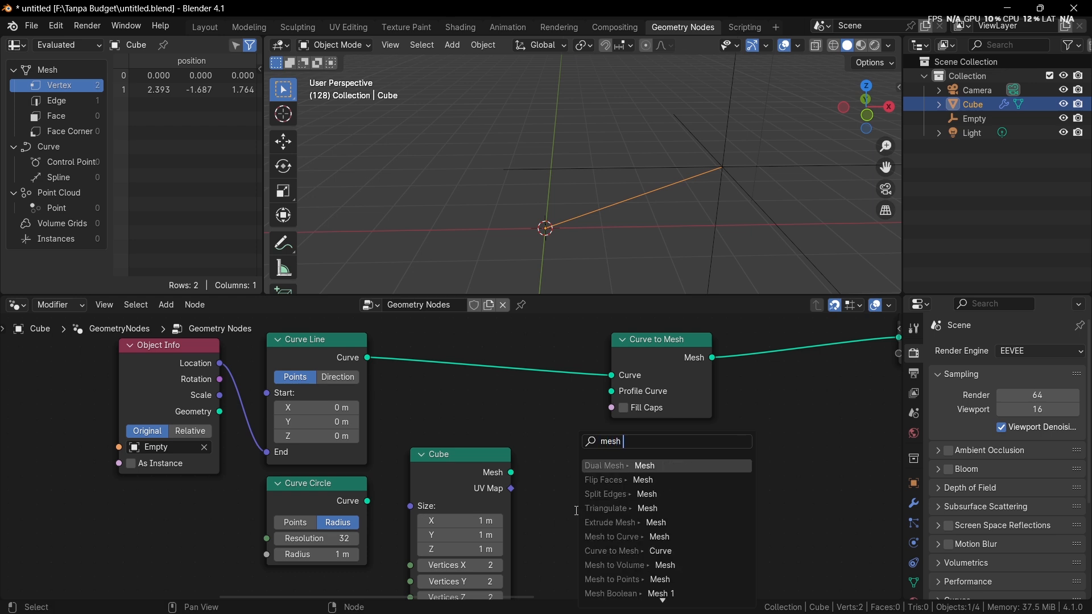
pyautogui.write('to cu')
pyautogui.press('Return')
pyautogui.click(575, 511)
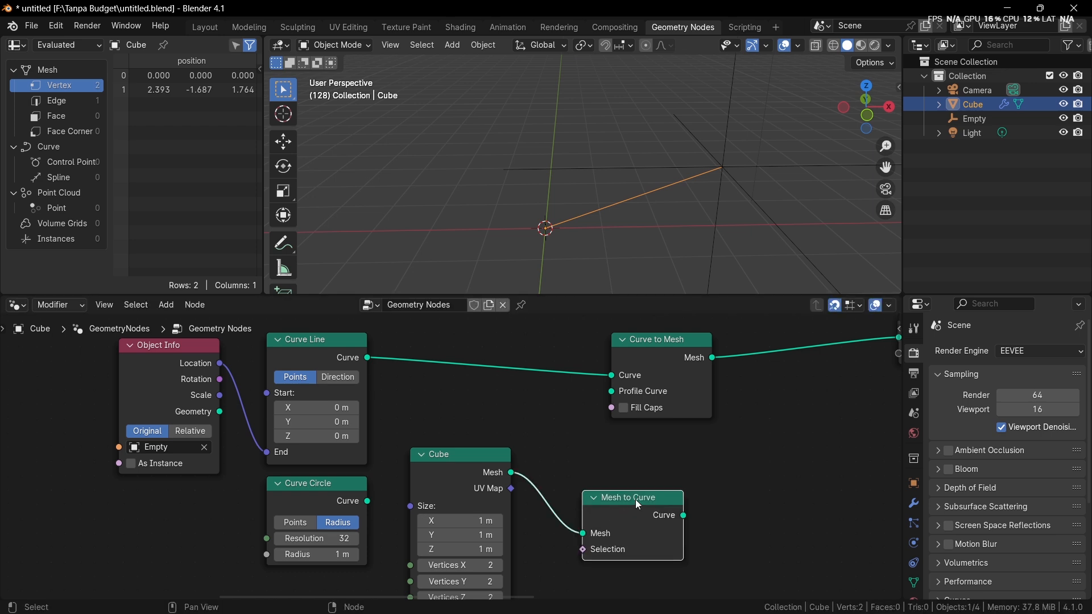
pyautogui.moveTo(684, 516); pyautogui.dragTo(612, 392)
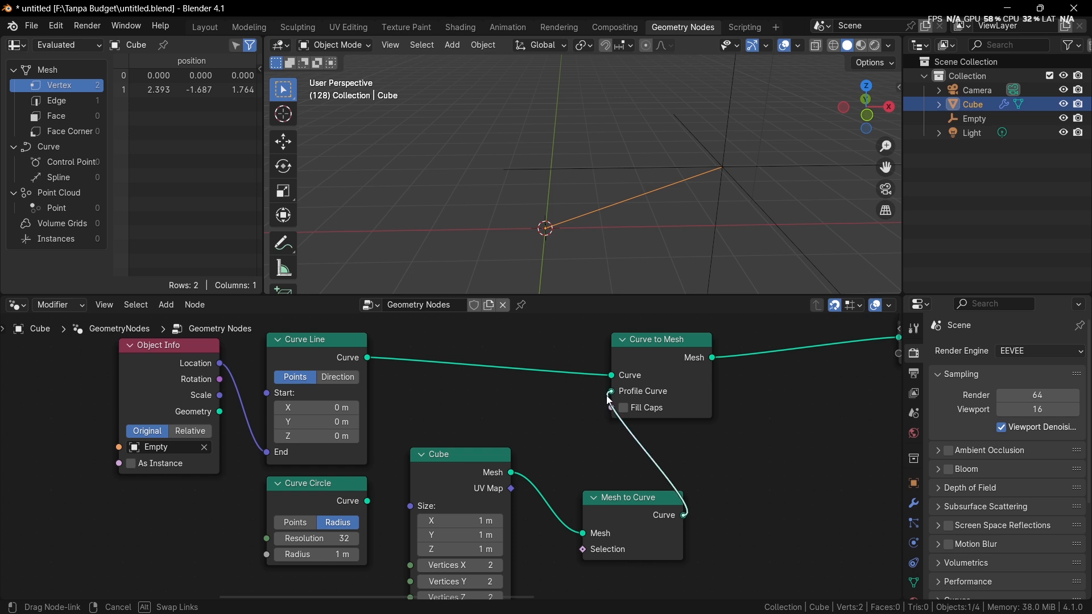
# Step: Display the viewport in wireframe shading and examine the shape swept from the cube profile
pyautogui.moveTo(708, 262); pyautogui.dragTo(671, 211, button='middle')
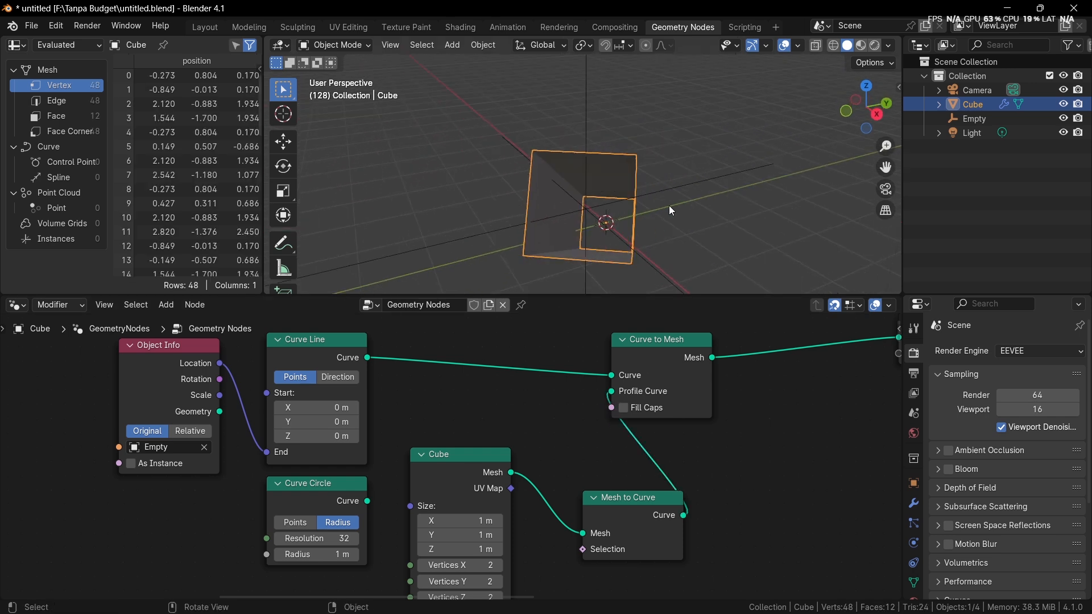
pyautogui.moveTo(617, 442); pyautogui.dragTo(750, 422, button='middle')
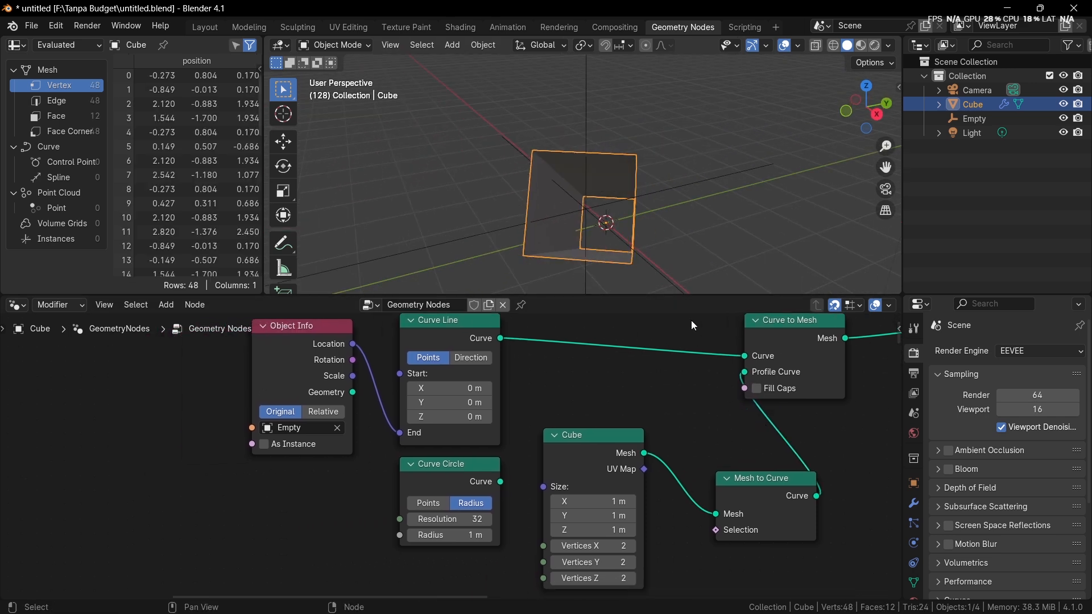
pyautogui.moveTo(670, 243)
pyautogui.keyDown('shift'); pyautogui.mouseDown(button='middle')
pyautogui.moveTo(643, 219)
pyautogui.moveTo(747, 196)
pyautogui.moveTo(685, 203)
pyautogui.moveTo(743, 223)
pyautogui.moveTo(674, 158)
pyautogui.mouseUp(button='middle'); pyautogui.keyUp('shift')
pyautogui.hotkey('shift', 'z')
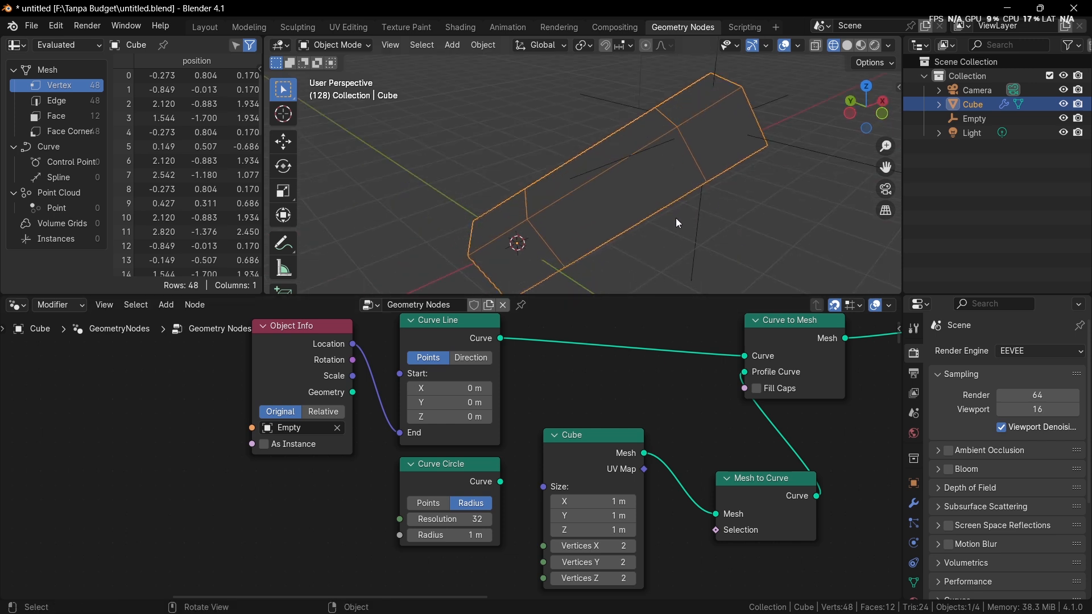
pyautogui.keyDown('shift'); pyautogui.moveTo(680, 221); pyautogui.dragTo(670, 219, button='middle'); pyautogui.keyUp('shift')
# Step: Preview the Cube node's output on its own, and return to the Curve to Mesh output to compare the two shapes
pyautogui.keyDown('ctrl'); pyautogui.keyDown('shift'); pyautogui.click(592, 434); pyautogui.keyUp('shift'); pyautogui.keyUp('ctrl')
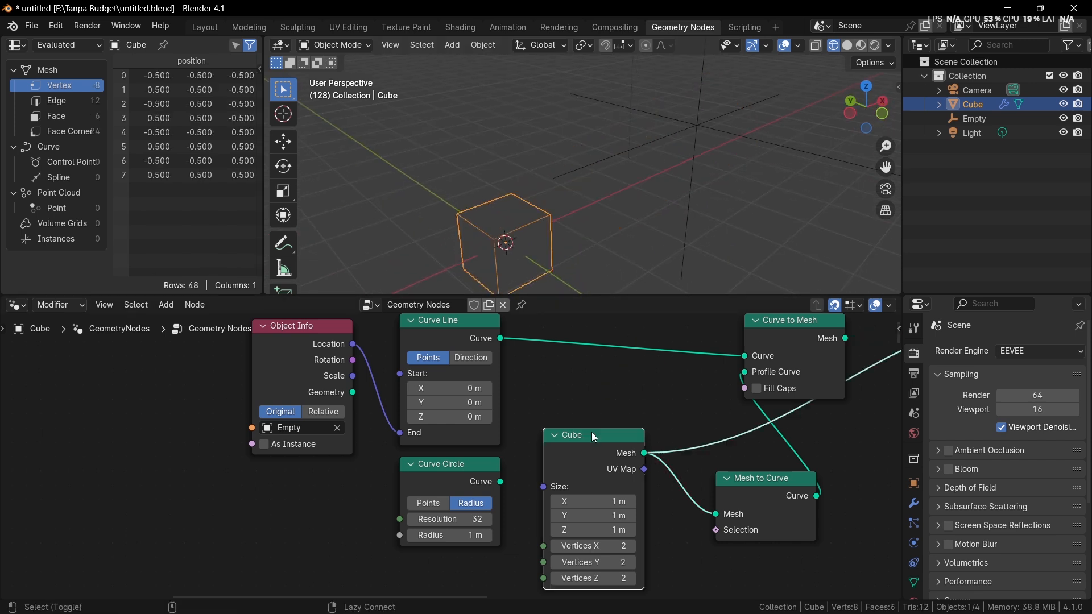
pyautogui.moveTo(574, 255); pyautogui.dragTo(553, 171, button='middle')
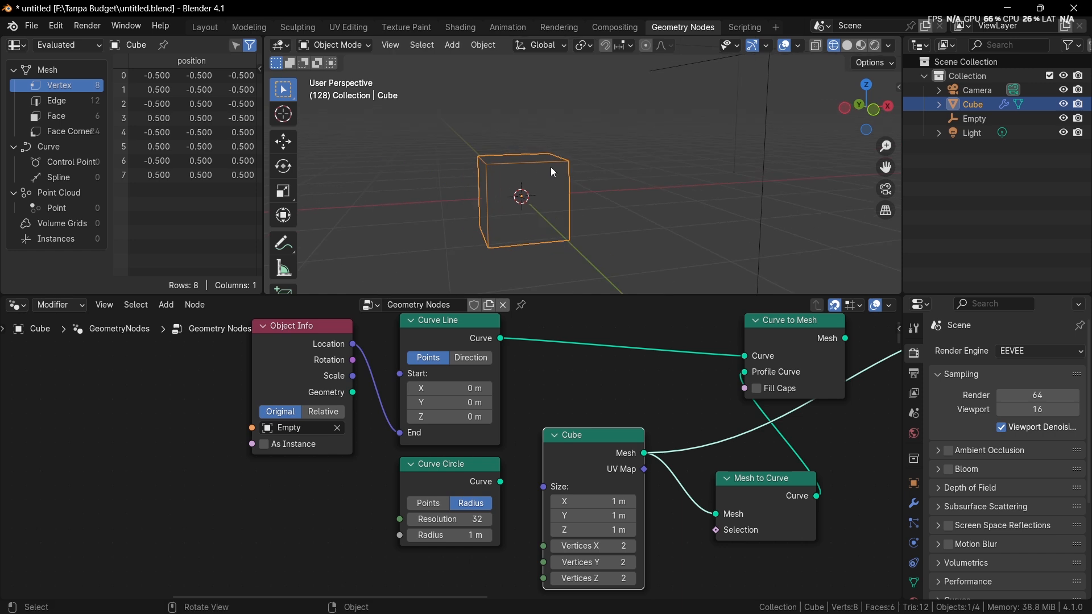
pyautogui.keyDown('ctrl'); pyautogui.keyDown('shift'); pyautogui.click(773, 361); pyautogui.keyUp('shift'); pyautogui.keyUp('ctrl')
pyautogui.moveTo(773, 361); pyautogui.dragTo(714, 378, button='middle')
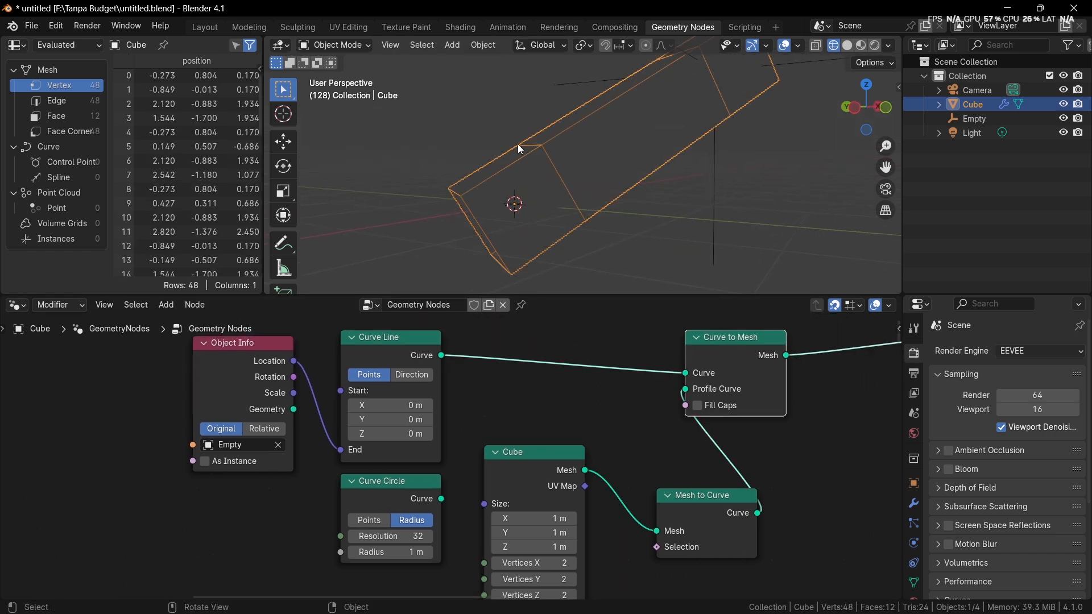
pyautogui.moveTo(520, 149); pyautogui.dragTo(525, 177, button='middle')
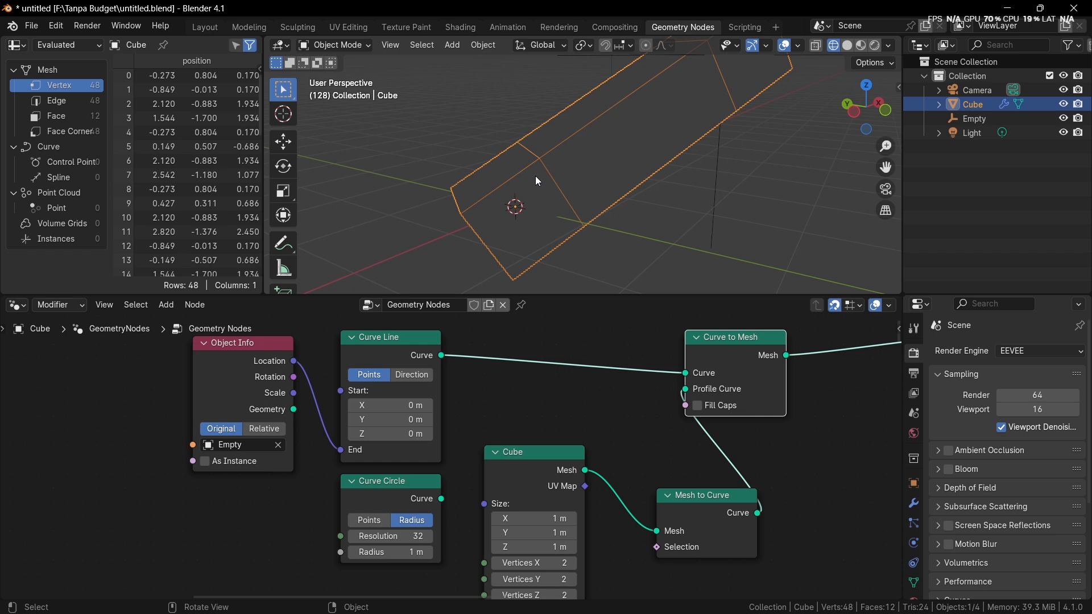
pyautogui.scroll(-3, 537, 175)
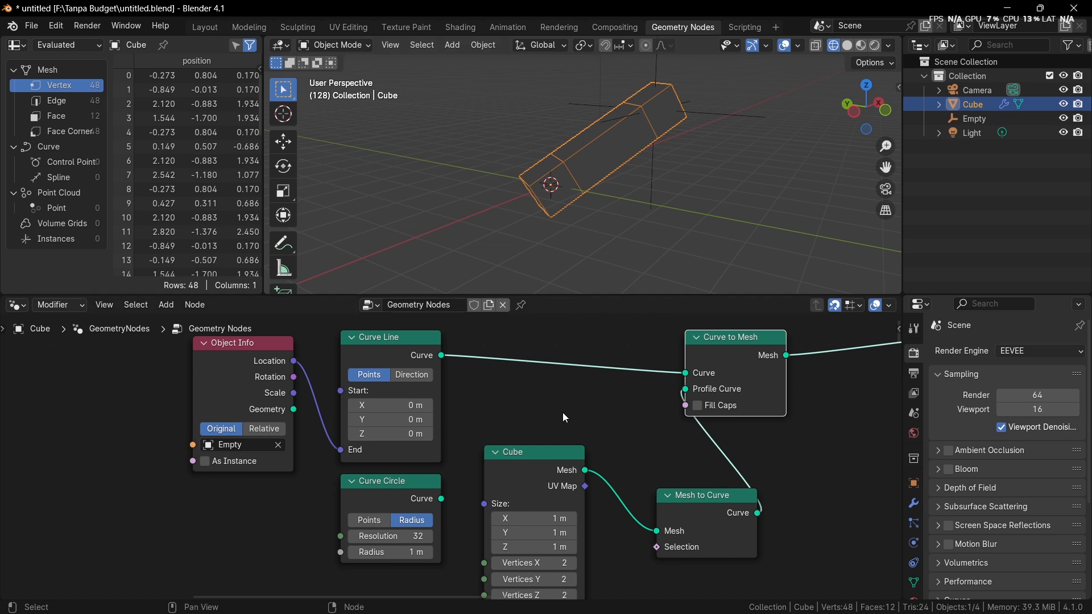
# Step: Delete the Mesh to Curve and Cube nodes and link the Curve Circle back to the Profile Curve input
pyautogui.click(699, 499)
pyautogui.press('Delete')
pyautogui.click(492, 475)
pyautogui.press('Delete')
pyautogui.moveTo(441, 499); pyautogui.dragTo(680, 389)
pyautogui.moveTo(613, 181); pyautogui.dragTo(566, 215, button='middle')
pyautogui.scroll(2, 604, 175)
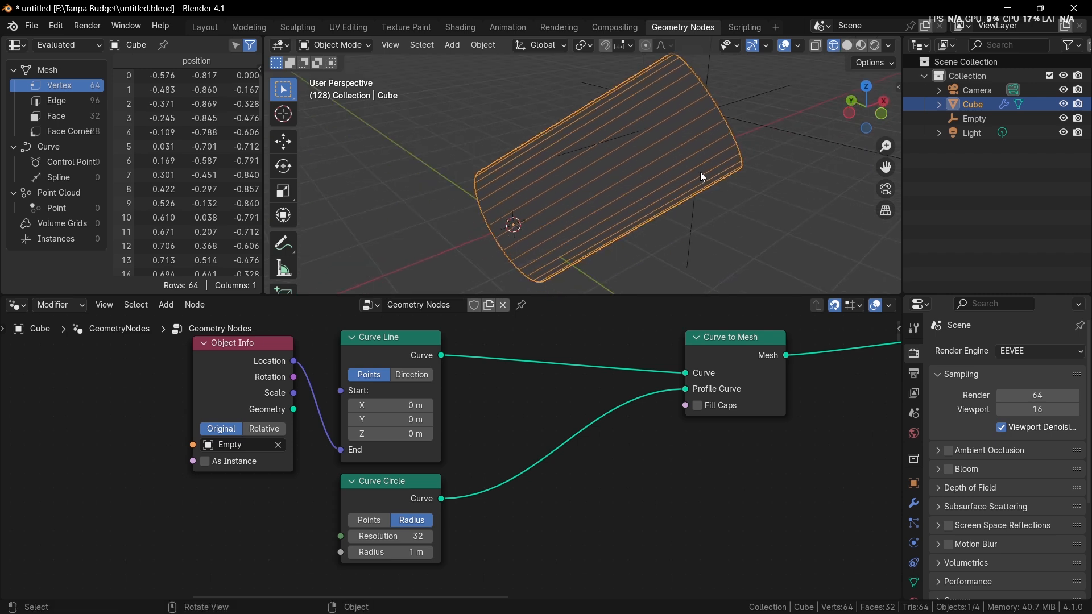
# Step: Add a Resample Curve node and insert it on the link between the Curve Line and Curve to Mesh nodes
pyautogui.moveTo(701, 172); pyautogui.dragTo(677, 124, button='middle')
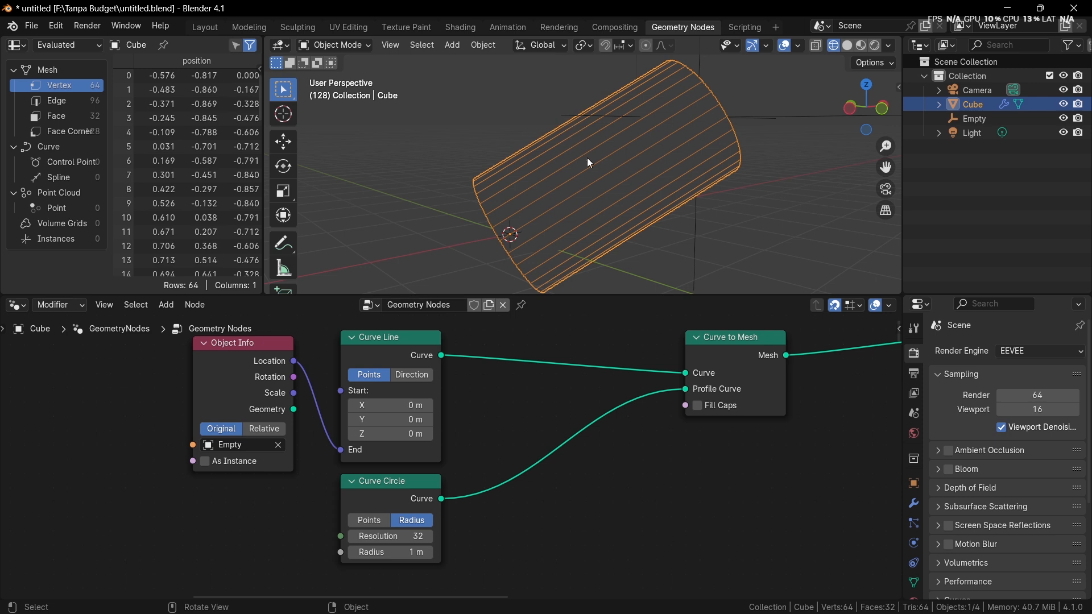
pyautogui.moveTo(589, 165); pyautogui.dragTo(650, 157, button='middle')
pyautogui.scroll(-2, 580, 358)
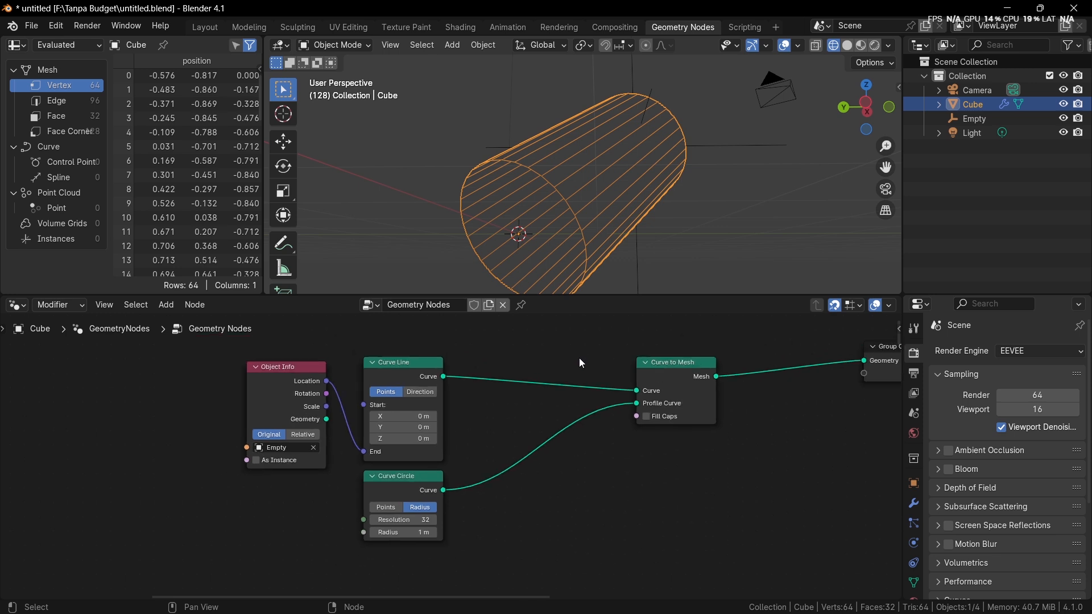
pyautogui.moveTo(721, 158); pyautogui.dragTo(640, 185, button='middle')
pyautogui.hotkey('shift', 'a')
pyautogui.write('resample')
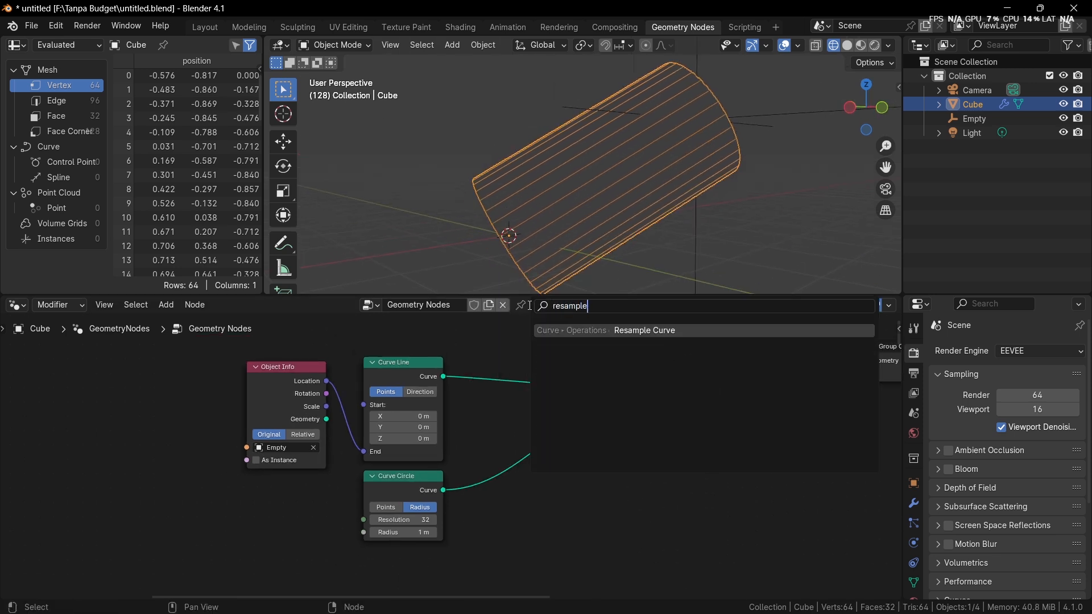
pyautogui.press('Return')
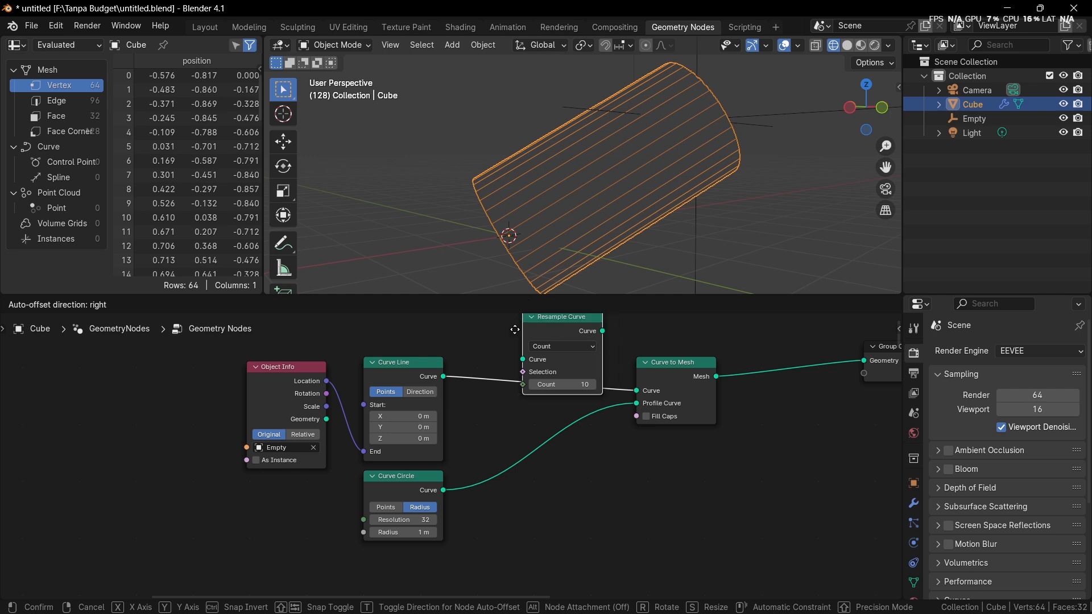
pyautogui.click(491, 362)
pyautogui.moveTo(548, 387); pyautogui.dragTo(540, 421, button='middle')
# Step: Increase the Resample Curve node's Count to divide the tube into many more segments along its length
pyautogui.scroll(1, 544, 418)
pyautogui.moveTo(637, 214); pyautogui.dragTo(636, 218, button='middle')
pyautogui.scroll(1, 635, 220)
pyautogui.scroll(4, 579, 424)
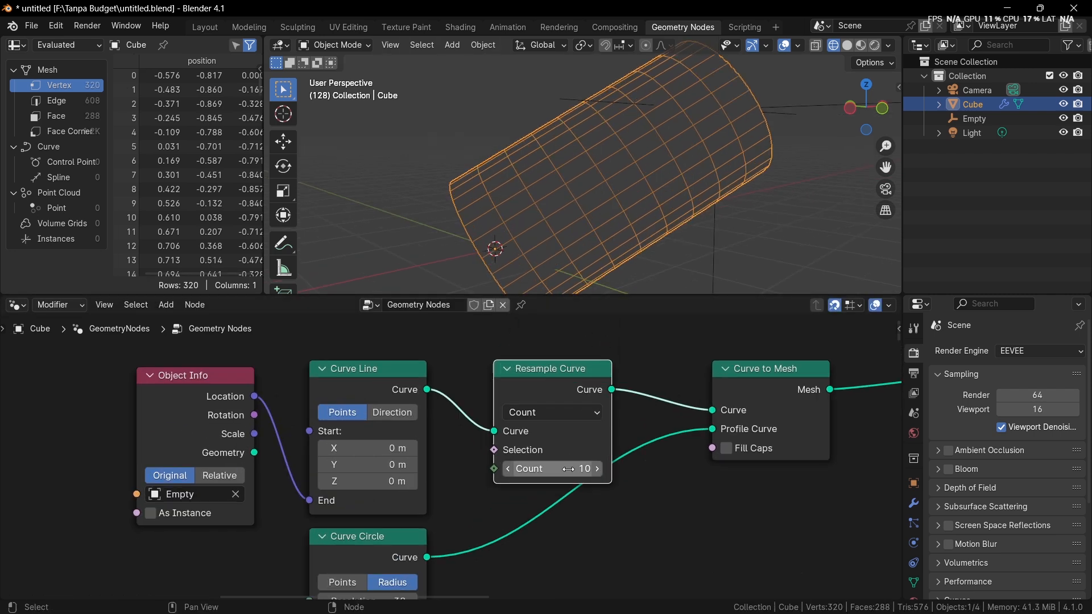
pyautogui.moveTo(565, 469); pyautogui.dragTo(608, 469)
# Step: Delete the Resample Curve node
pyautogui.moveTo(573, 380); pyautogui.dragTo(573, 463)
pyautogui.press('c')
pyautogui.press('Escape')
pyautogui.press('x')
# Step: Add a Subdivide Curve node and link it between the Curve Line and the Curve to Mesh's Curve input
pyautogui.hotkey('shift', 'a')
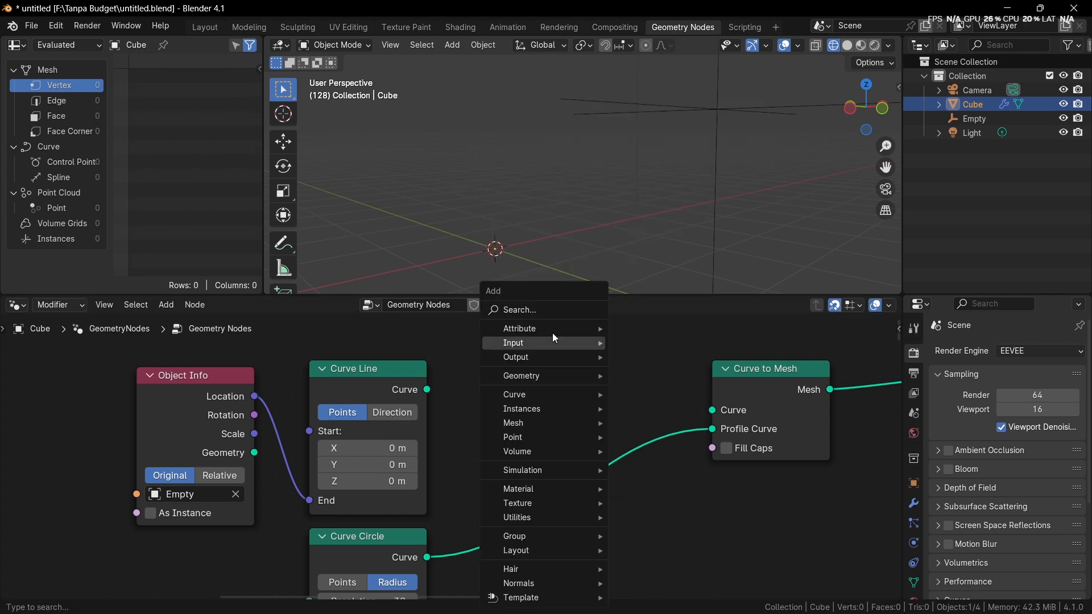
pyautogui.click(545, 311)
pyautogui.write('subdi')
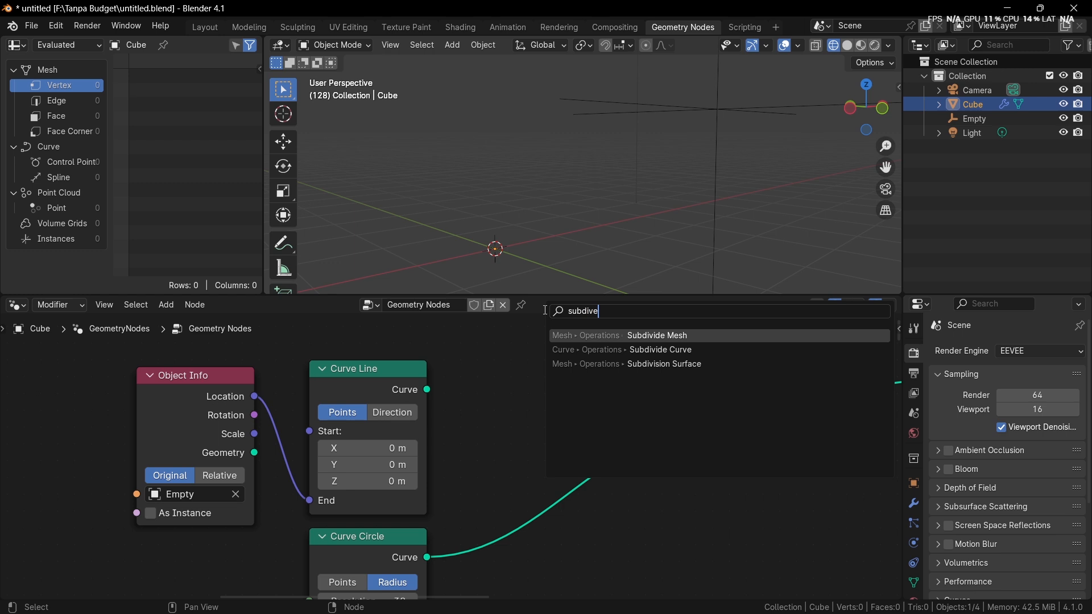
pyautogui.write('ve')
pyautogui.press('Down')
pyautogui.press('Return')
pyautogui.click(494, 360)
pyautogui.moveTo(426, 390); pyautogui.dragTo(494, 410)
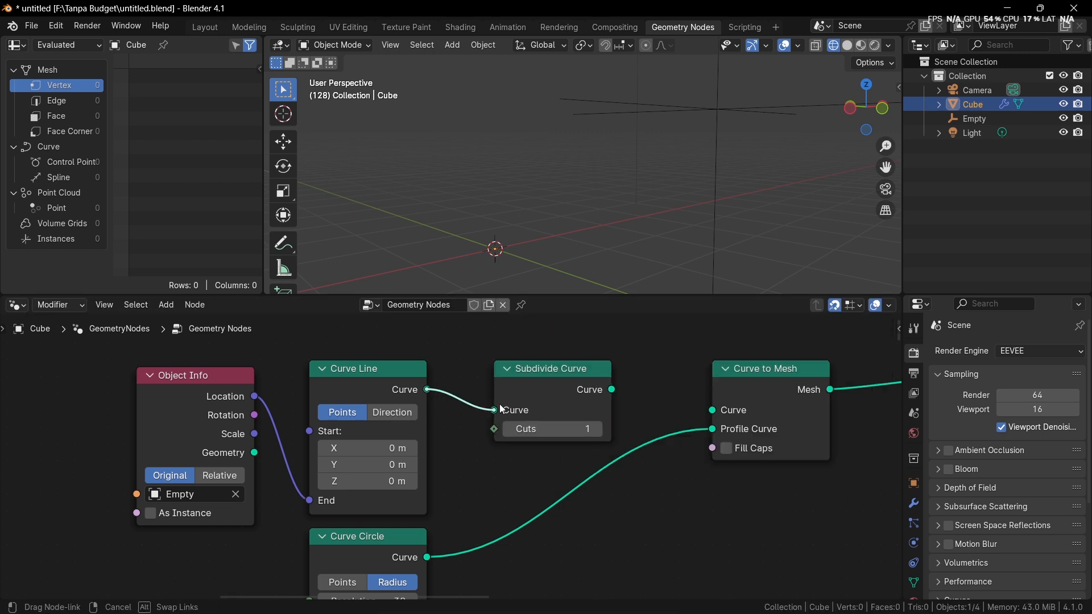
pyautogui.moveTo(611, 390); pyautogui.dragTo(727, 413)
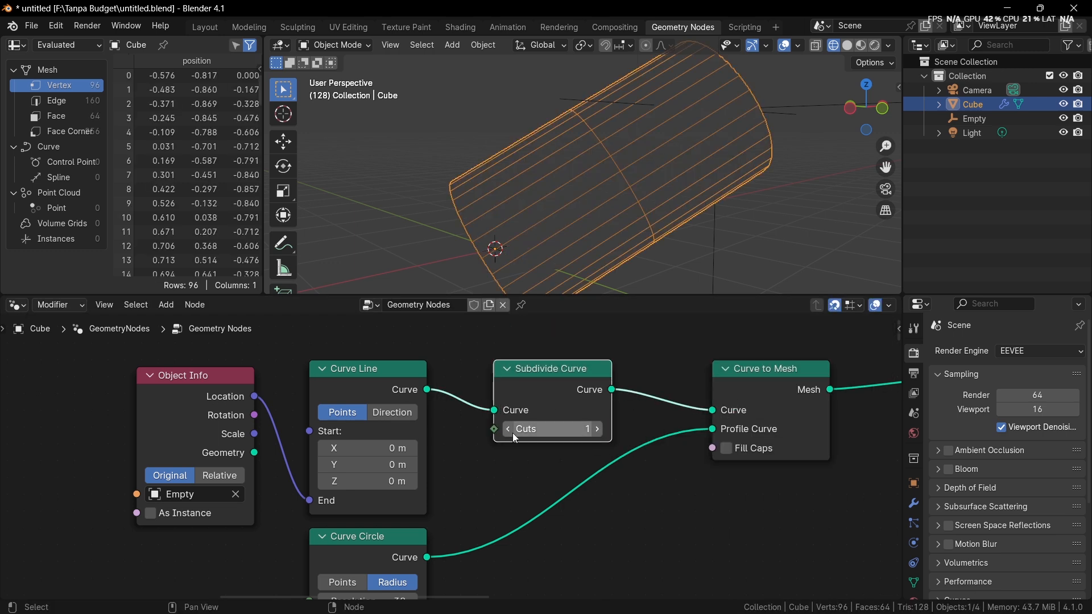
# Step: Set the Subdivide Curve's Cuts to 13, and remove the node while keeping the Curve Line linked to Curve to Mesh
pyautogui.click(598, 432)
pyautogui.click(598, 432)
pyautogui.click(598, 431)
pyautogui.click(598, 431)
pyautogui.click(598, 432)
pyautogui.click(601, 432)
pyautogui.click(601, 433)
pyautogui.click(601, 432)
pyautogui.click(601, 432)
pyautogui.click(601, 432)
pyautogui.click(601, 433)
pyautogui.click(601, 433)
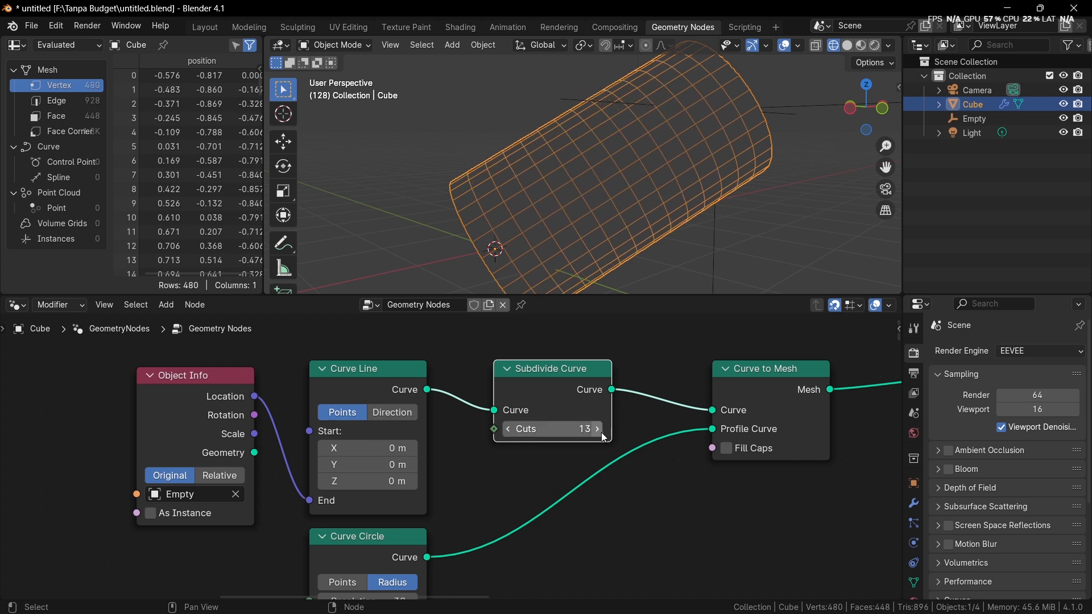
pyautogui.hotkey('ctrl', 'x')
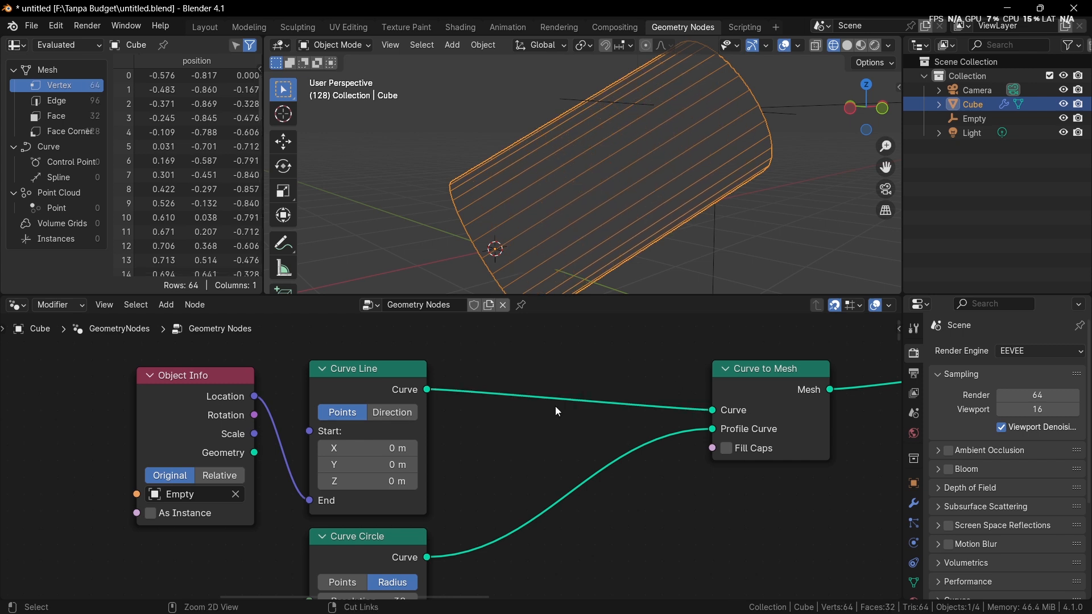
# Step: Undo the Subdivide Curve edits to get back to the Resample Curve setup
pyautogui.hotkey('ctrl', 'z')
pyautogui.hotkey('ctrl', 'z')
pyautogui.hotkey('ctrl', 'z')
pyautogui.hotkey('ctrl', 'z')
pyautogui.hotkey('ctrl', 'z')
pyautogui.hotkey('ctrl', 'z')
pyautogui.hotkey('ctrl', 'z')
pyautogui.hotkey('ctrl', 'z')
pyautogui.hotkey('ctrl', 'z')
pyautogui.hotkey('ctrl', 'z')
pyautogui.hotkey('ctrl', 'z')
pyautogui.hotkey('ctrl', 'z')
pyautogui.hotkey('ctrl', 'z')
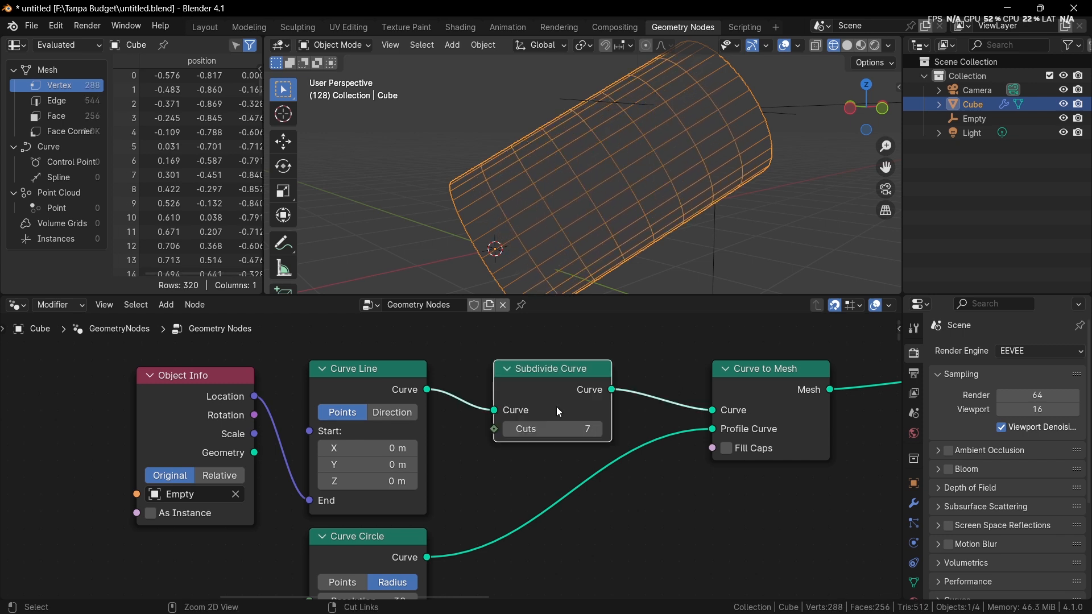
pyautogui.hotkey('ctrl', 'z')
pyautogui.hotkey('ctrl', 'z')
pyautogui.hotkey('ctrl', 'z')
pyautogui.hotkey('ctrl', 'z')
pyautogui.hotkey('ctrl', 'z')
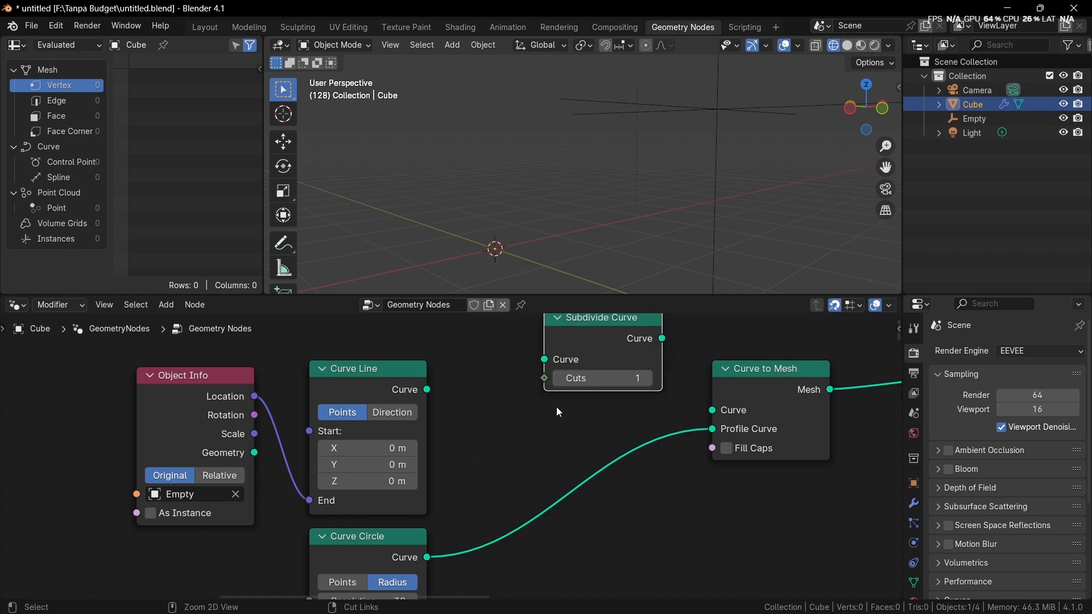
# Step: Try the Resample Curve node's Evaluated mode, and switch the mode to Length
pyautogui.moveTo(568, 446); pyautogui.dragTo(539, 368)
pyautogui.scroll(2, 582, 387)
pyautogui.click(551, 386)
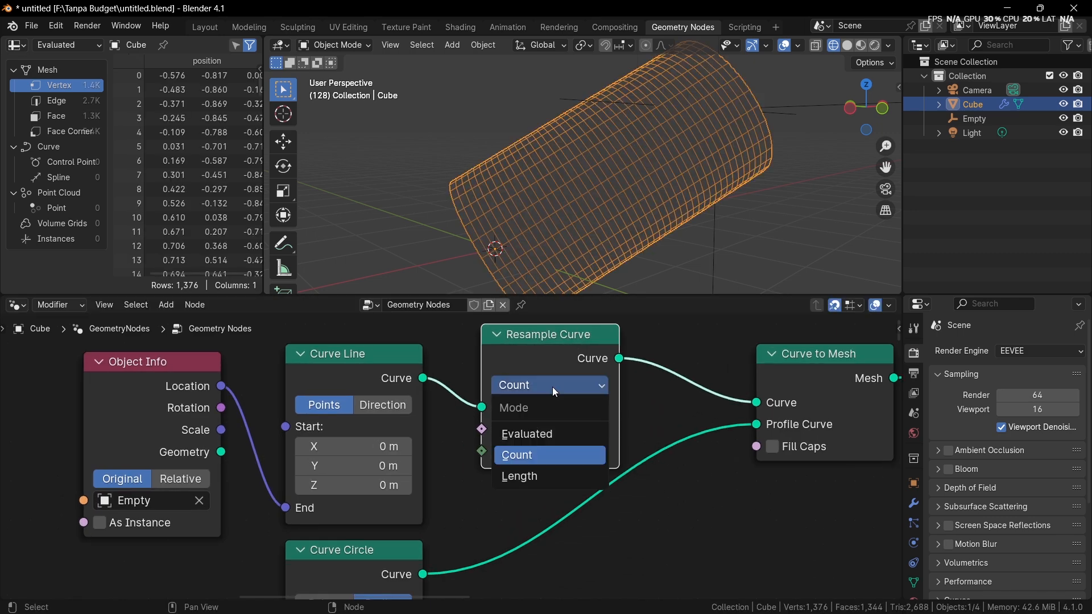
pyautogui.click(544, 435)
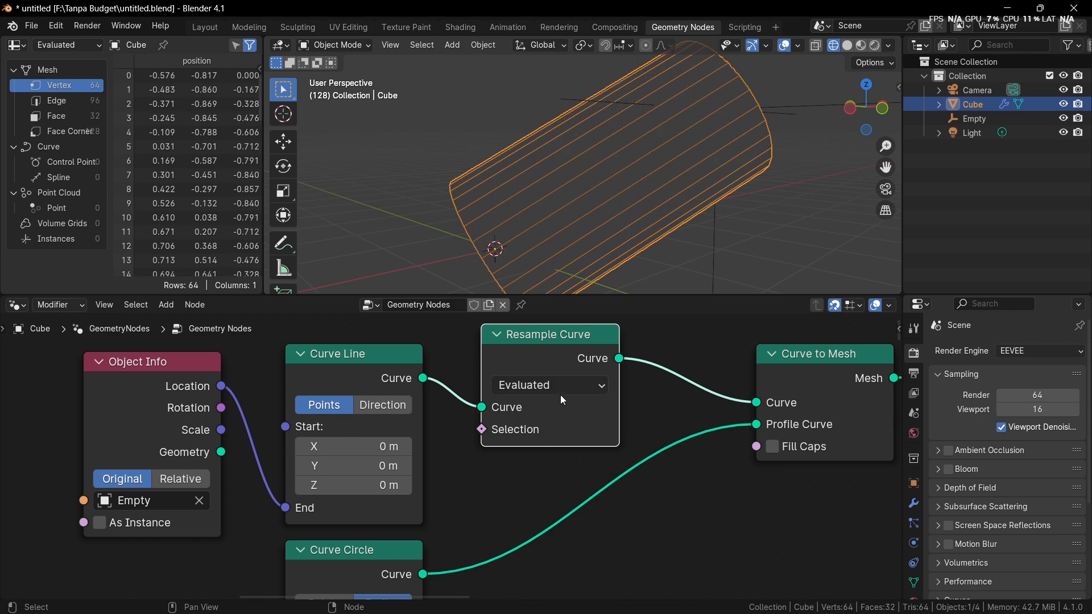
pyautogui.click(563, 386)
pyautogui.click(544, 476)
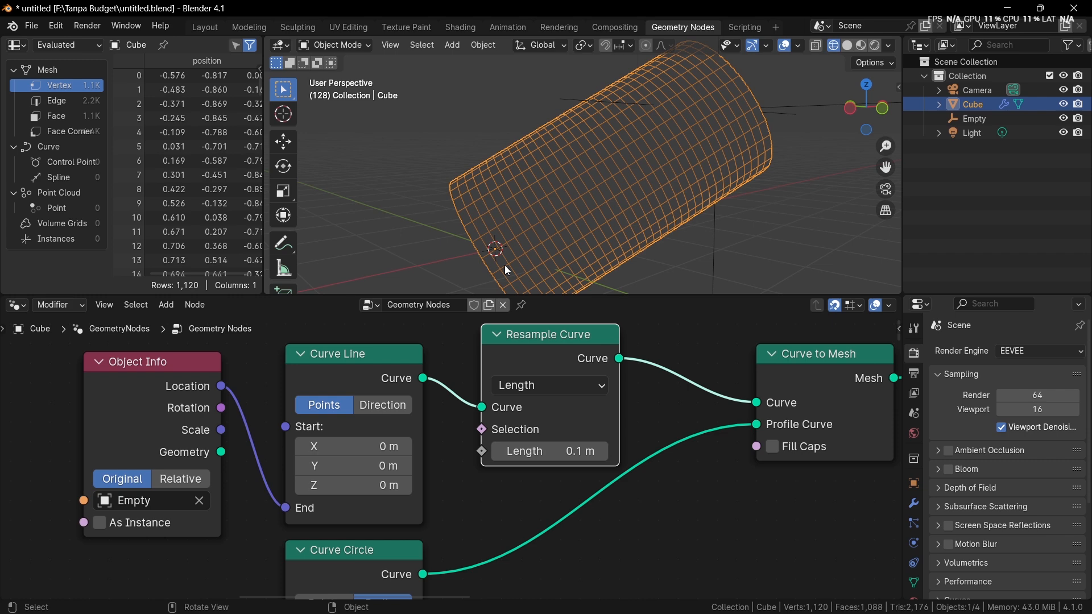
# Step: Measure the spacing between neighbouring edge loops along the tube near its open end
pyautogui.keyDown('shift'); pyautogui.moveTo(504, 266); pyautogui.dragTo(606, 173, button='middle'); pyautogui.keyUp('shift')
pyautogui.scroll(4, 518, 246)
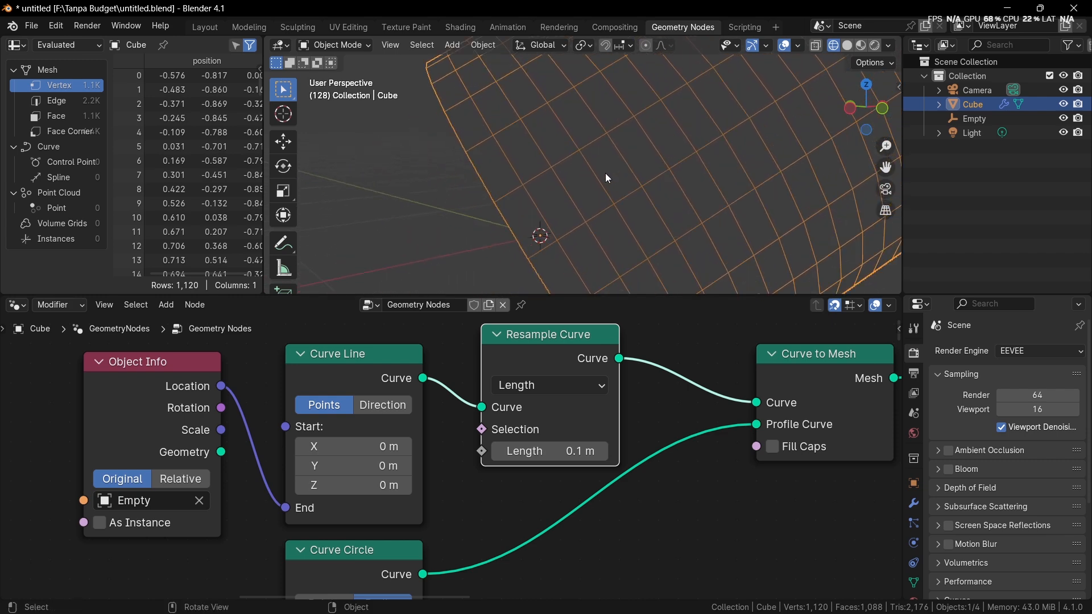
pyautogui.scroll(2, 605, 173)
pyautogui.keyDown('shift'); pyautogui.moveTo(502, 217); pyautogui.dragTo(584, 187, button='middle'); pyautogui.keyUp('shift')
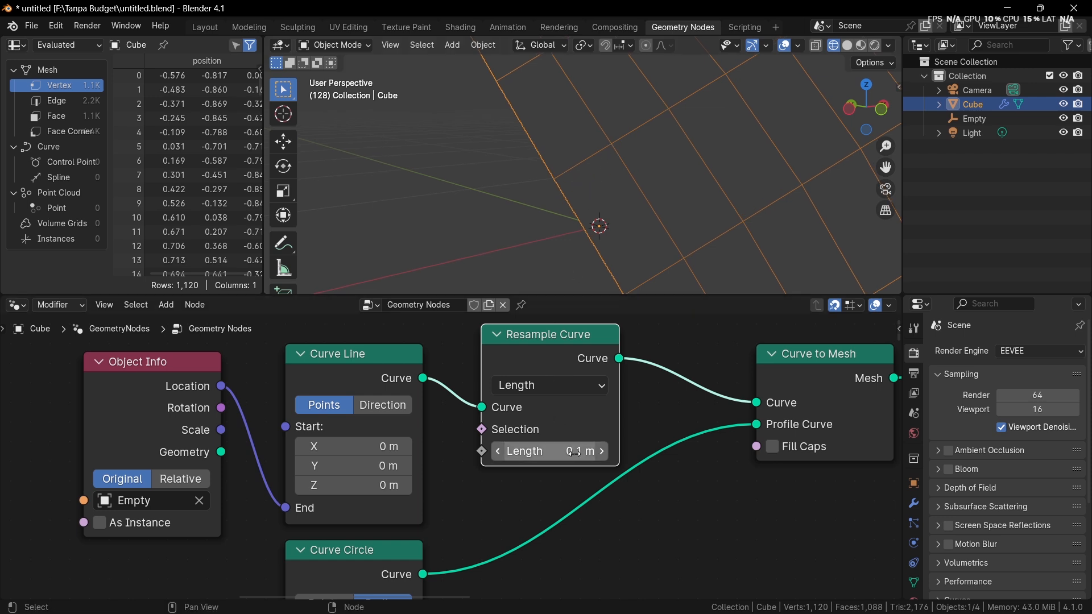
pyautogui.scroll(-1, 284, 245)
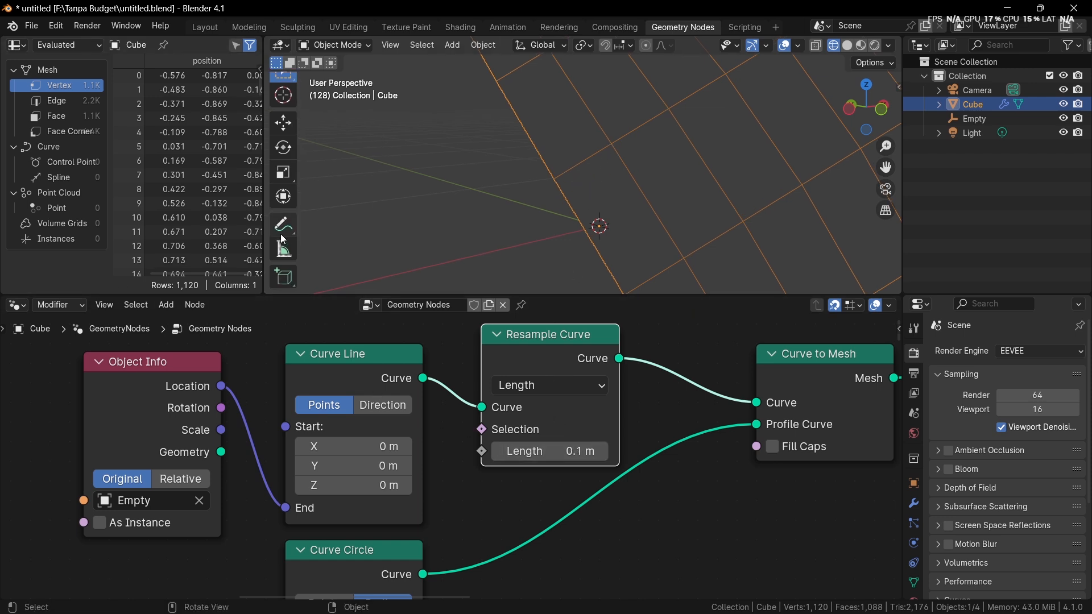
pyautogui.click(283, 249)
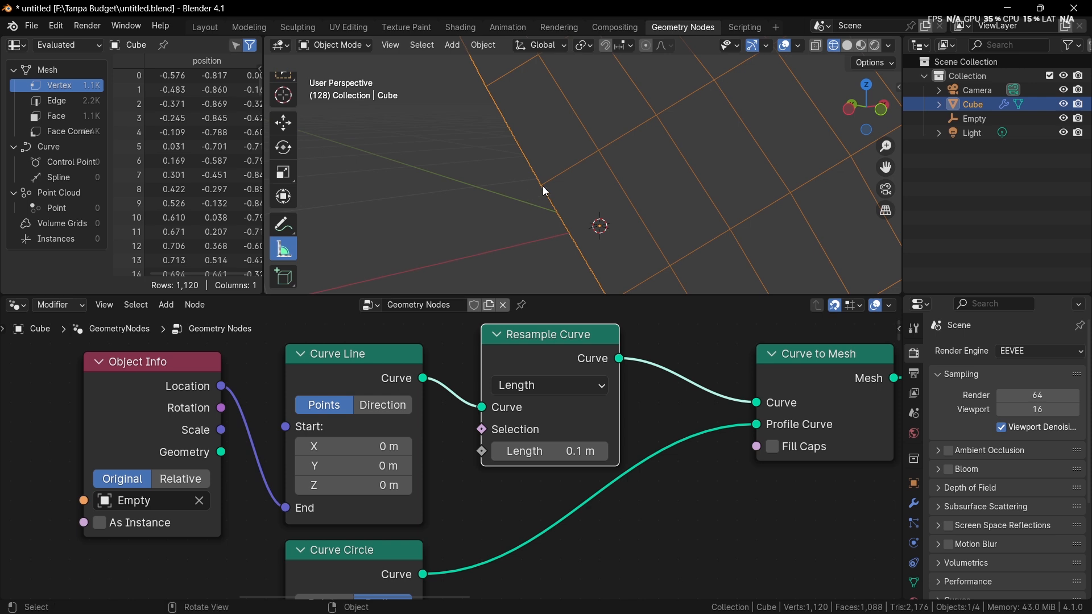
pyautogui.moveTo(542, 185); pyautogui.dragTo(597, 151)
pyautogui.moveTo(597, 151); pyautogui.dragTo(591, 163, button='middle')
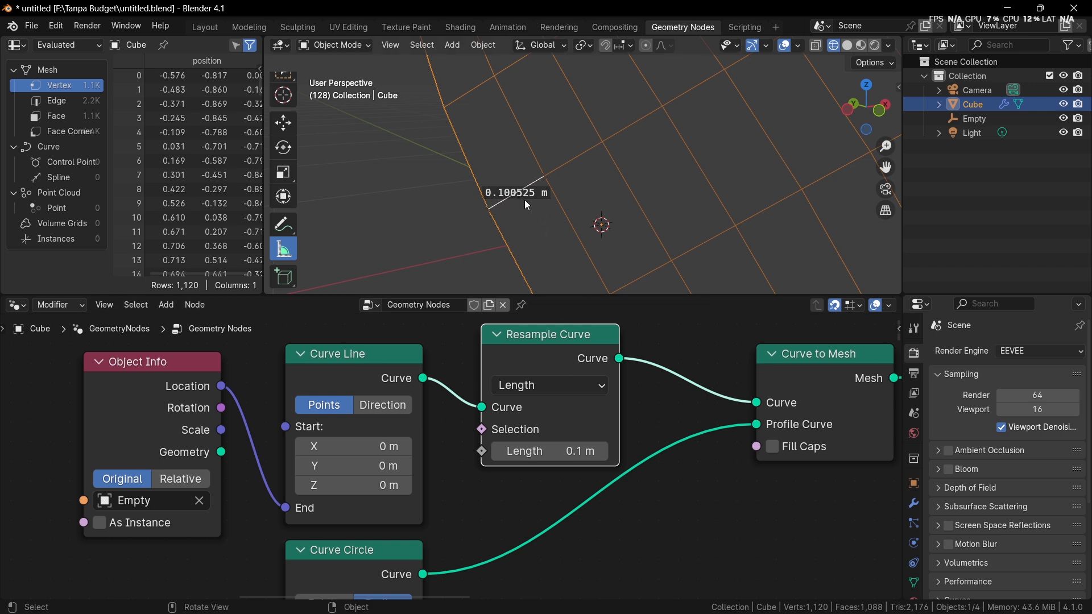
pyautogui.moveTo(532, 203); pyautogui.dragTo(463, 171, button='middle')
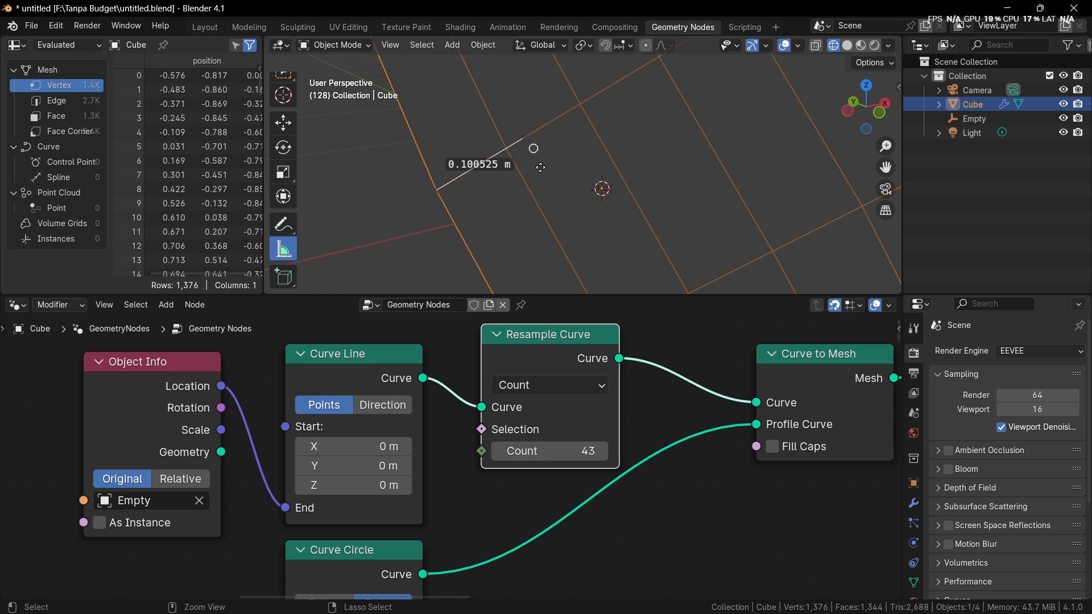
# Step: Undo the ruler measurement and the Resample Curve mode changes
pyautogui.hotkey('ctrl', 'z')
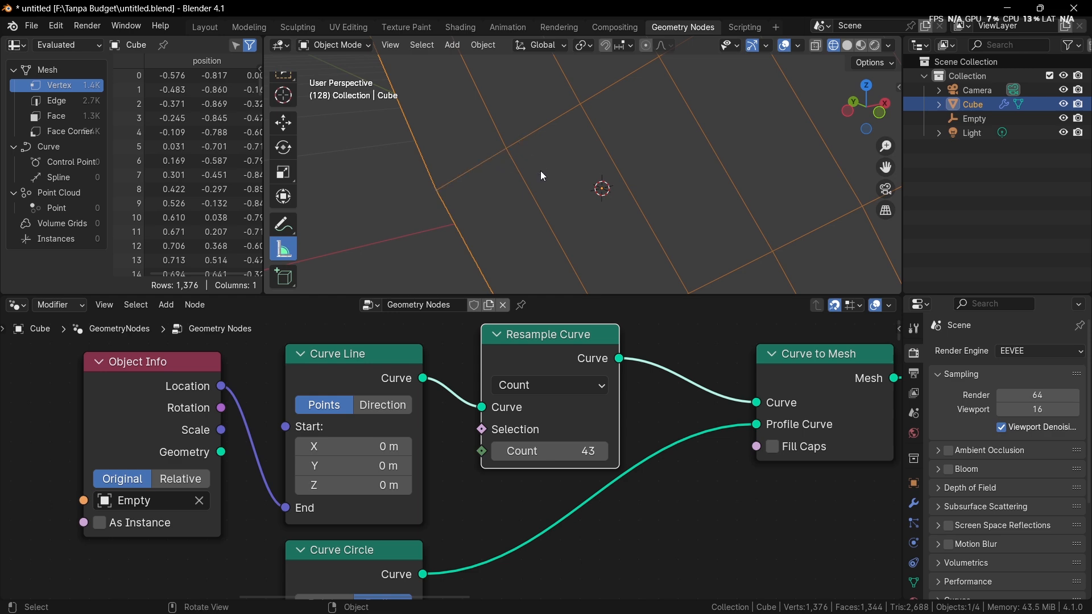
pyautogui.scroll(-6, 540, 172)
pyautogui.scroll(-4, 603, 176)
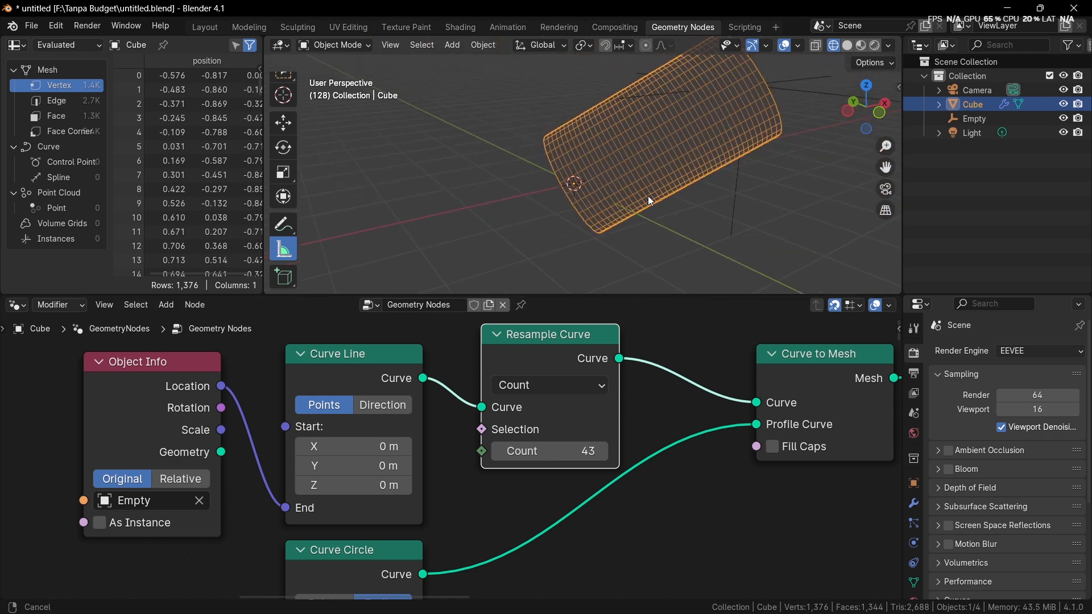
pyautogui.keyDown('shift'); pyautogui.moveTo(647, 196); pyautogui.dragTo(577, 251, button='middle'); pyautogui.keyUp('shift')
pyautogui.moveTo(576, 250); pyautogui.dragTo(607, 229, button='middle')
# Step: Align Resample Curve beside Curve Line, and space out Curve to Mesh in line with Group Output
pyautogui.scroll(-2, 675, 354)
pyautogui.moveTo(674, 354); pyautogui.dragTo(640, 394, button='middle')
pyautogui.scroll(-1, 639, 394)
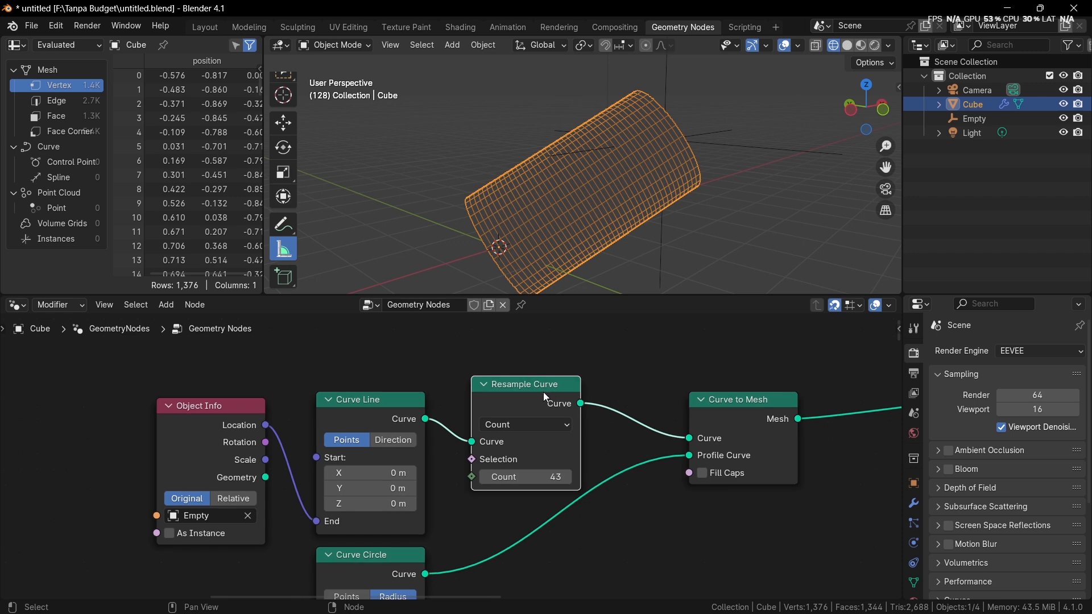
pyautogui.moveTo(543, 392); pyautogui.dragTo(527, 405)
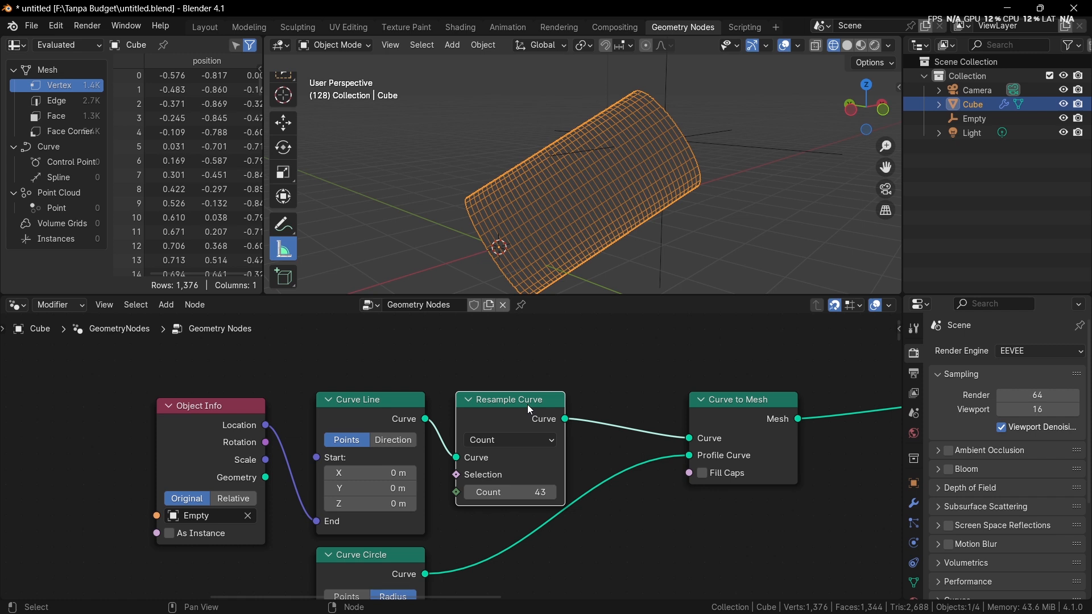
pyautogui.scroll(-2, 528, 404)
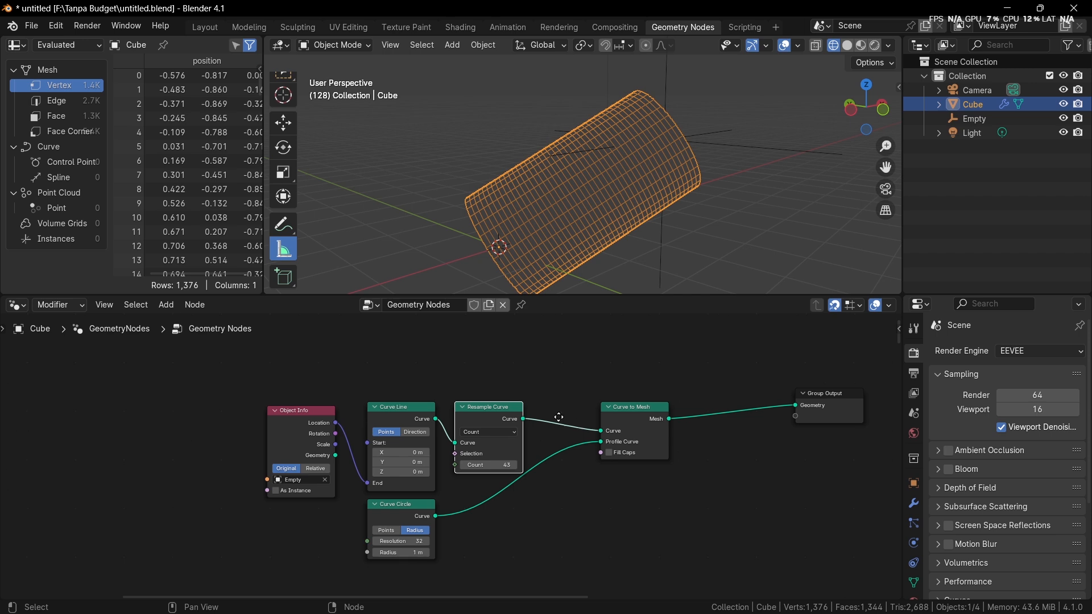
pyautogui.scroll(1, 586, 425)
pyautogui.moveTo(606, 426); pyautogui.dragTo(653, 423)
pyautogui.moveTo(833, 414); pyautogui.dragTo(857, 426)
pyautogui.scroll(-2, 672, 436)
pyautogui.scroll(1, 672, 435)
pyautogui.hotkey('shift', 'a')
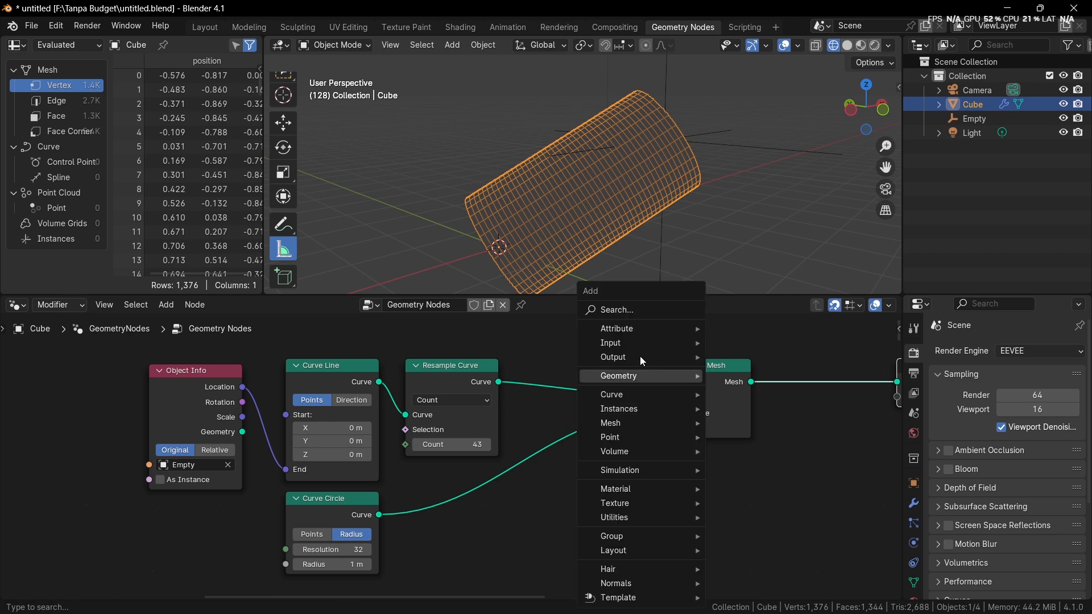
pyautogui.click(630, 306)
pyautogui.write('curve tilt')
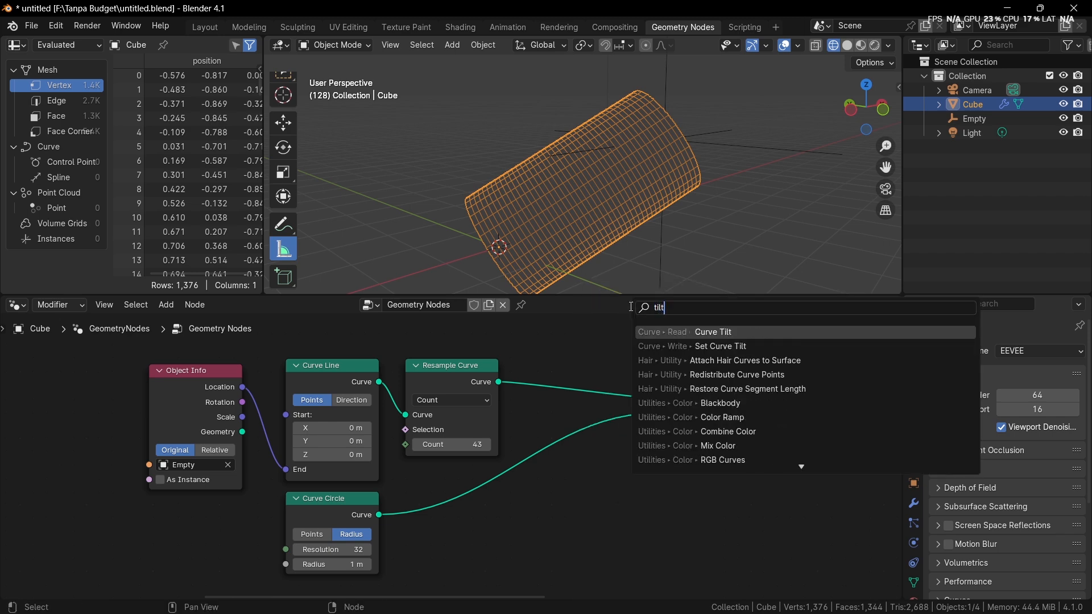
pyautogui.press('Return')
pyautogui.press('Escape')
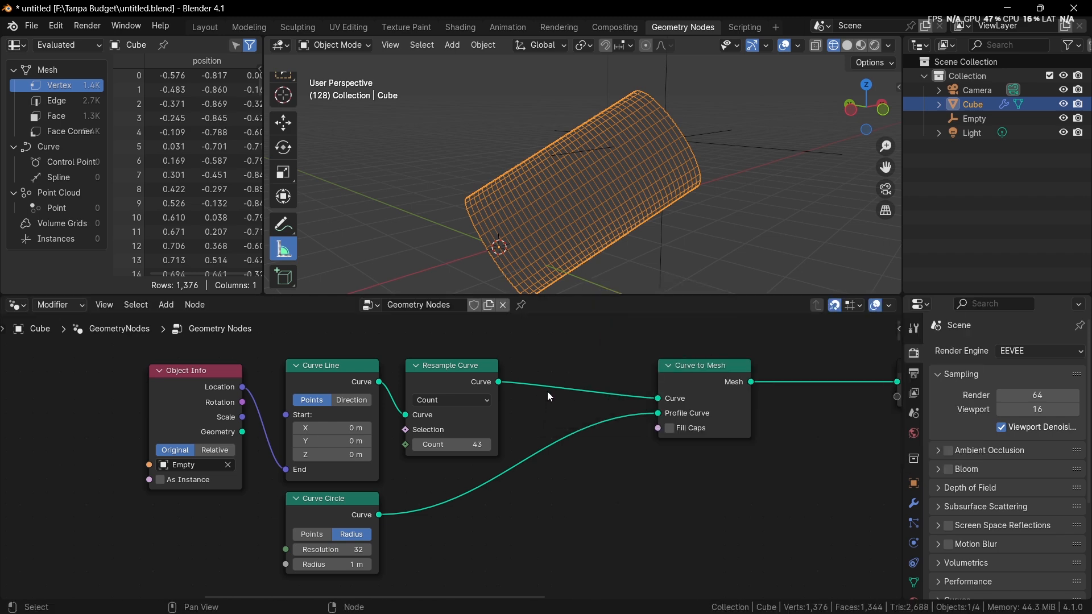
pyautogui.hotkey('shift', 'a')
pyautogui.click(513, 314)
pyautogui.write('set curve')
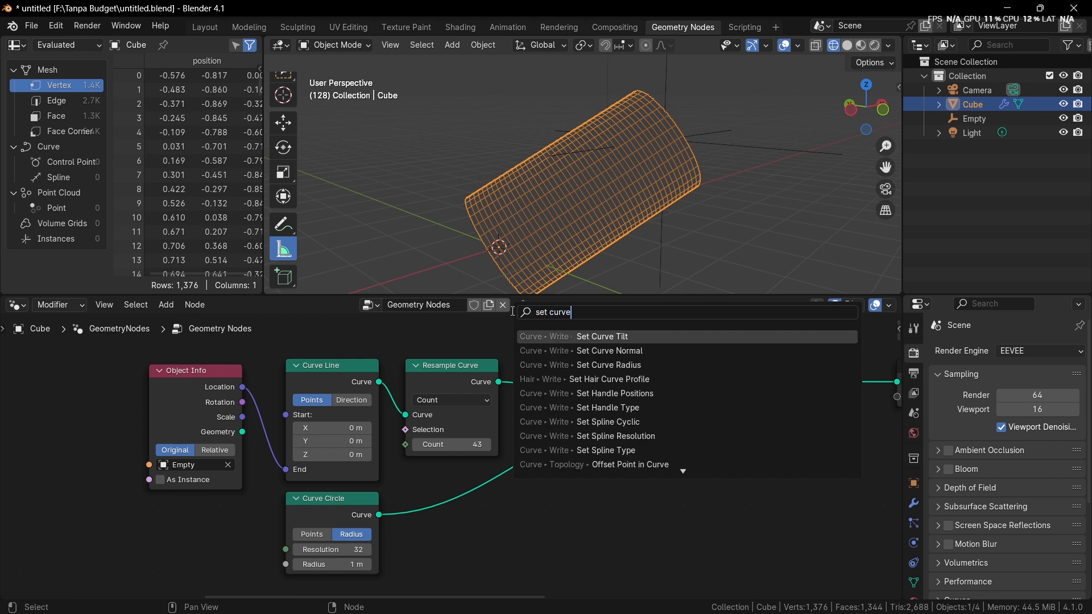
pyautogui.rightClick(644, 344)
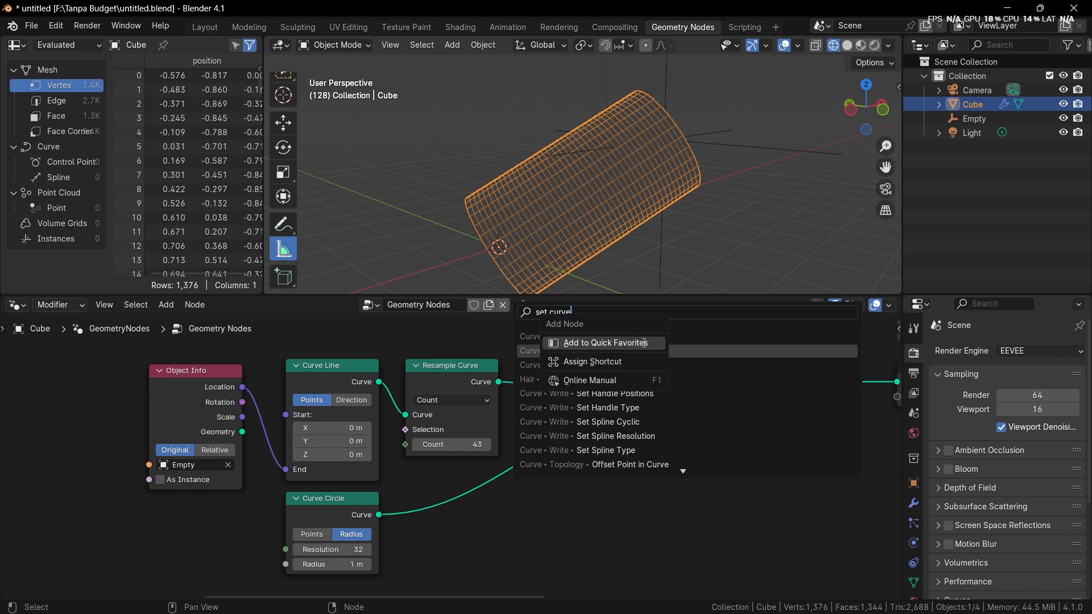
pyautogui.press('Escape')
pyautogui.press('Escape')
# Step: Add a Set Curve Tilt node and insert it on the link between Resample Curve and Curve to Mesh
pyautogui.click(199, 308)
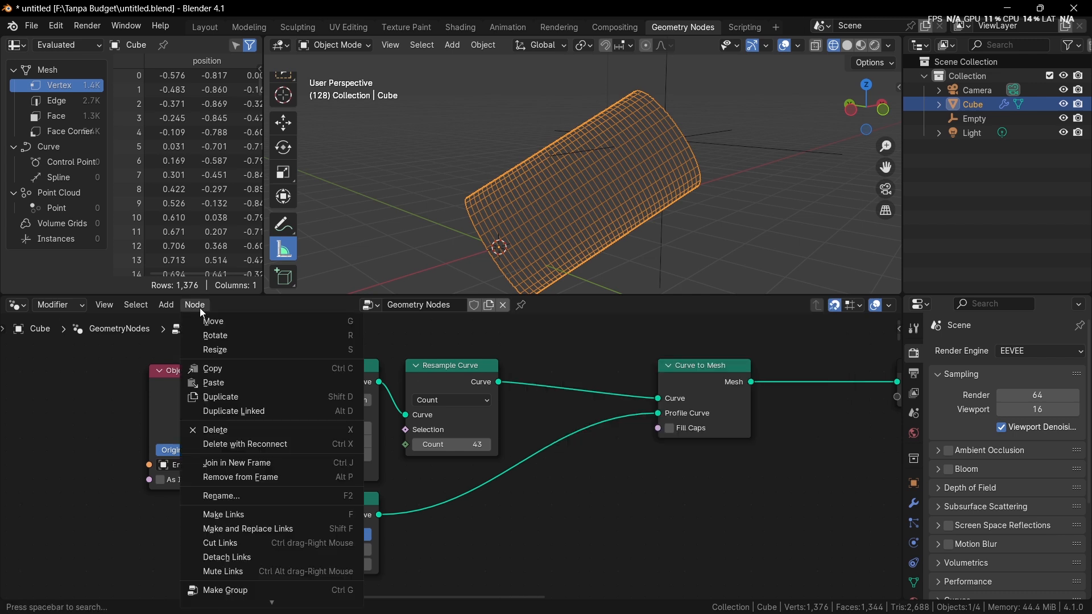
pyautogui.moveTo(167, 306)
pyautogui.moveTo(207, 390)
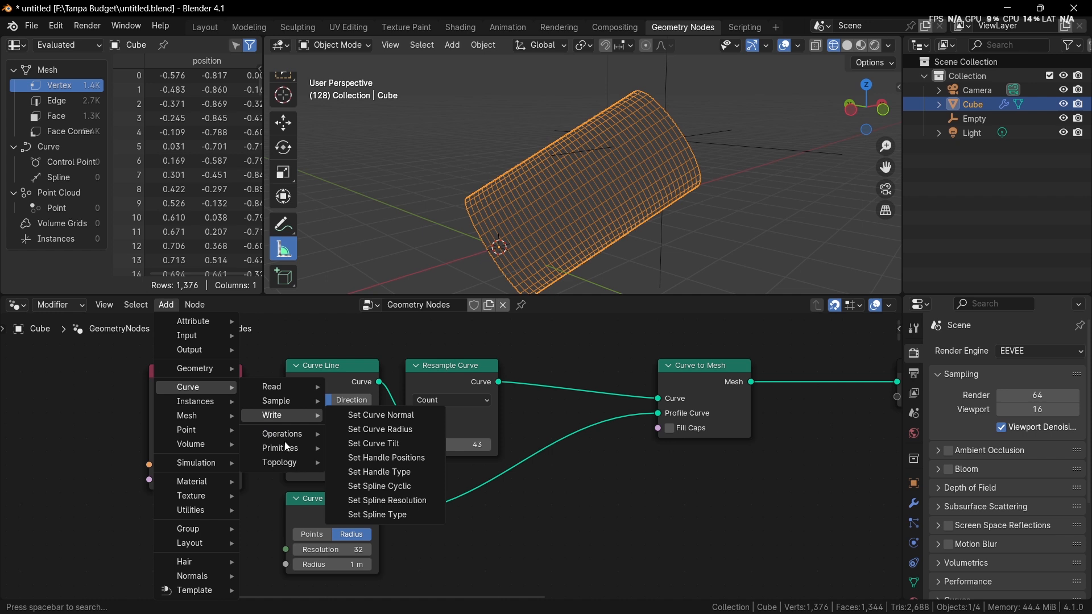
pyautogui.moveTo(305, 435)
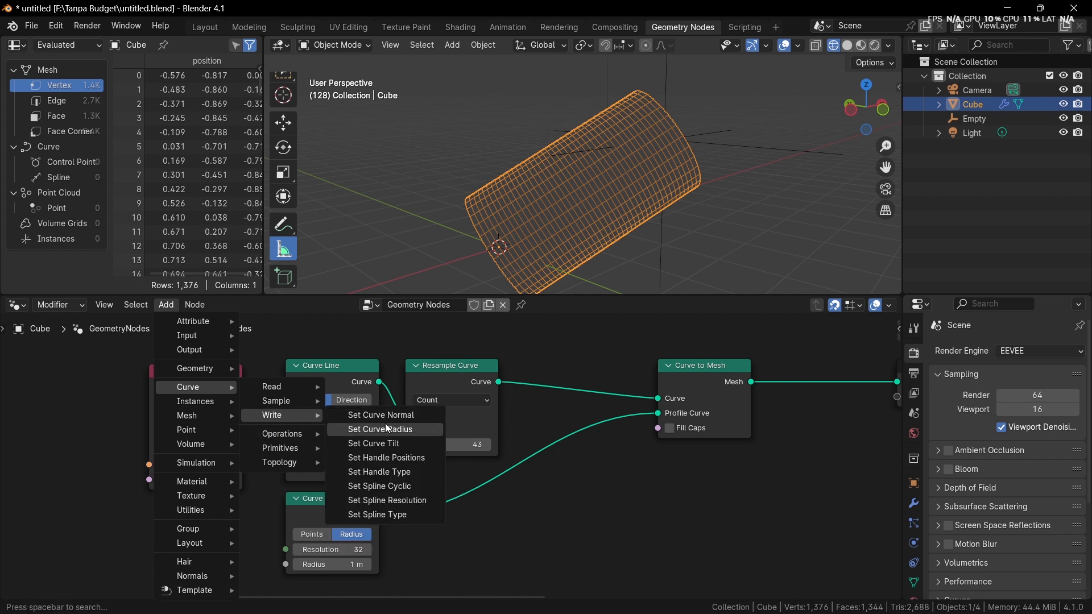
pyautogui.click(394, 444)
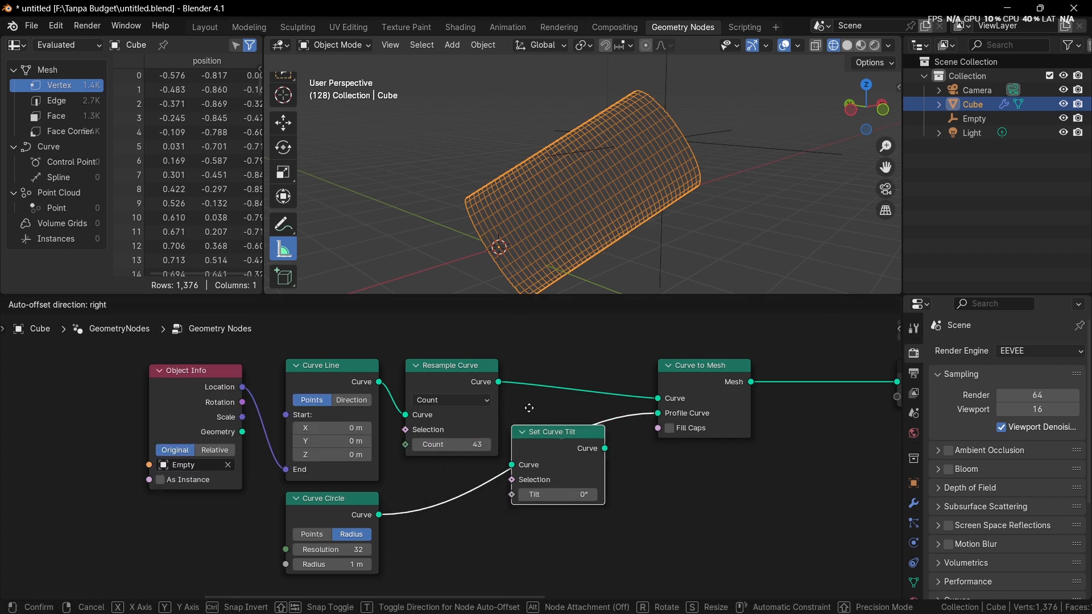
pyautogui.click(559, 398)
pyautogui.click(535, 388)
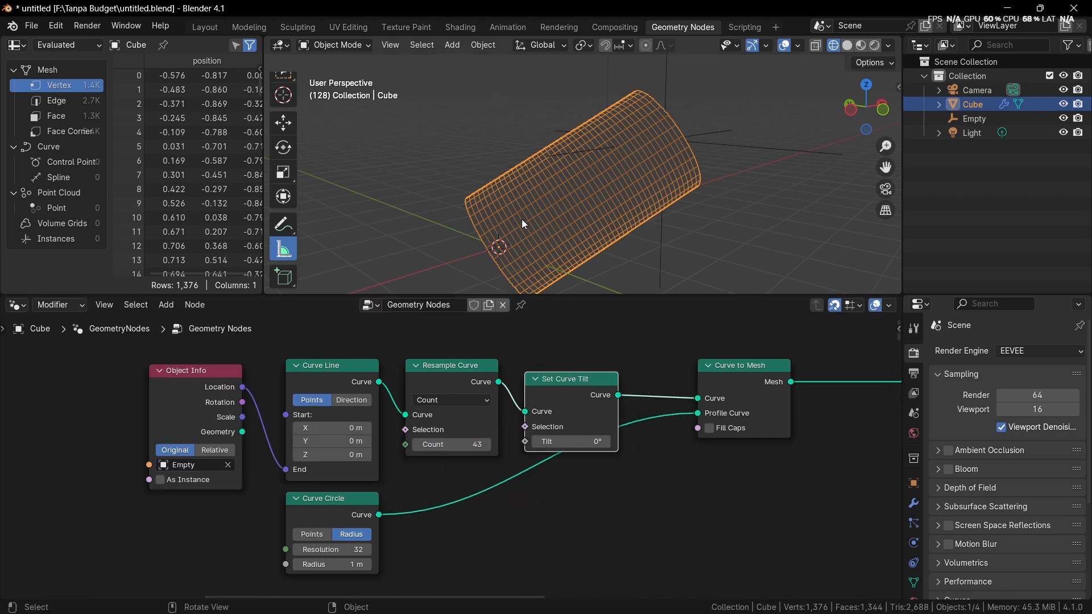
# Step: Adjust the Set Curve Tilt's Tilt to -73.6° and switch the 3D viewport to solid shading
pyautogui.moveTo(566, 442); pyautogui.dragTo(495, 442)
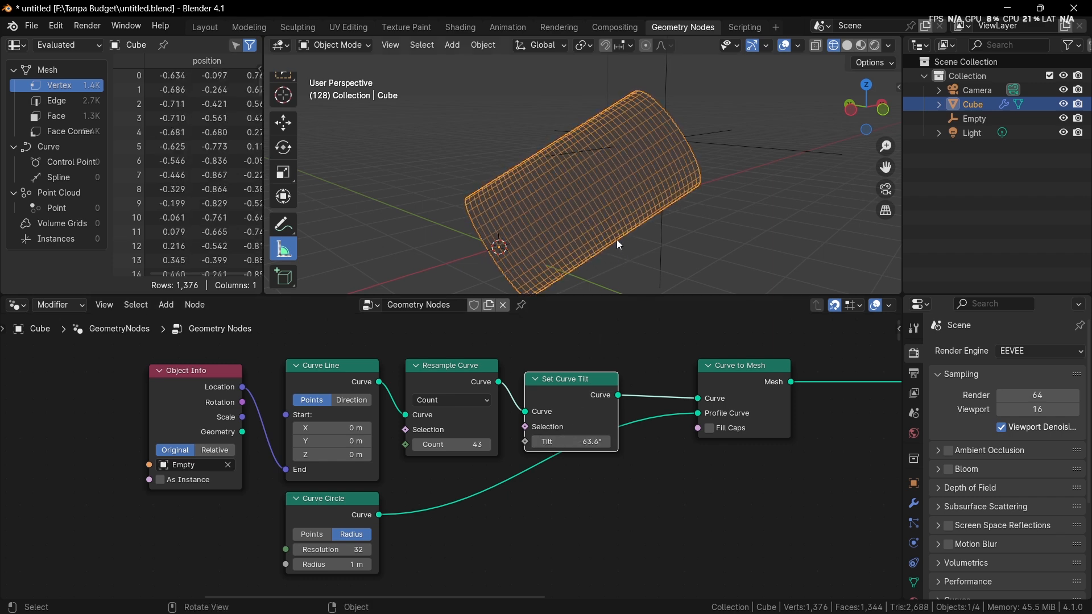
pyautogui.press('z')
pyautogui.click(718, 239)
pyautogui.moveTo(567, 442); pyautogui.dragTo(567, 390)
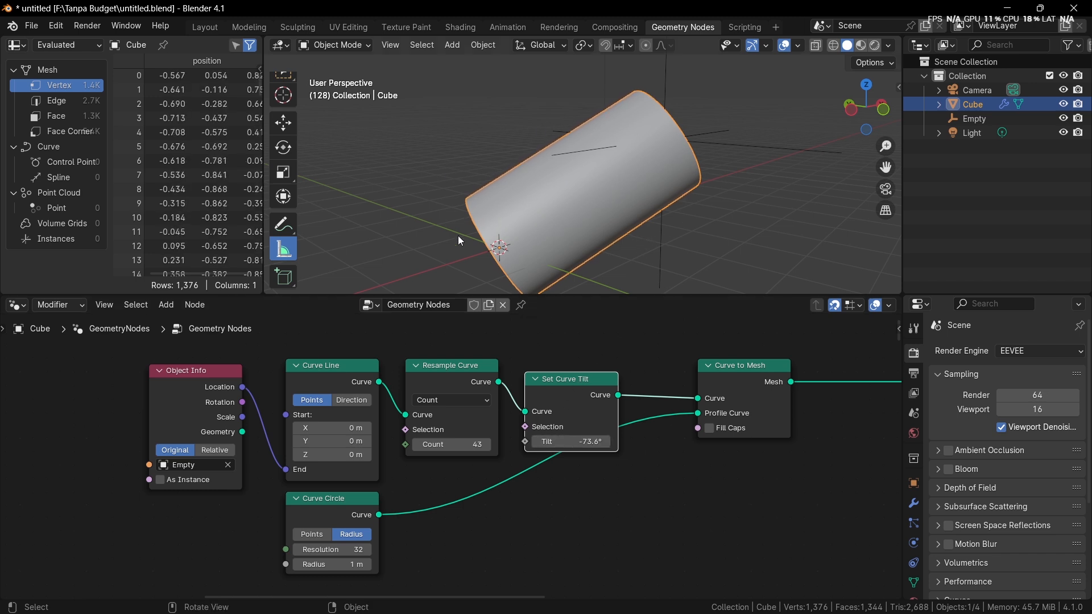
pyautogui.moveTo(639, 278); pyautogui.dragTo(592, 360, button='middle')
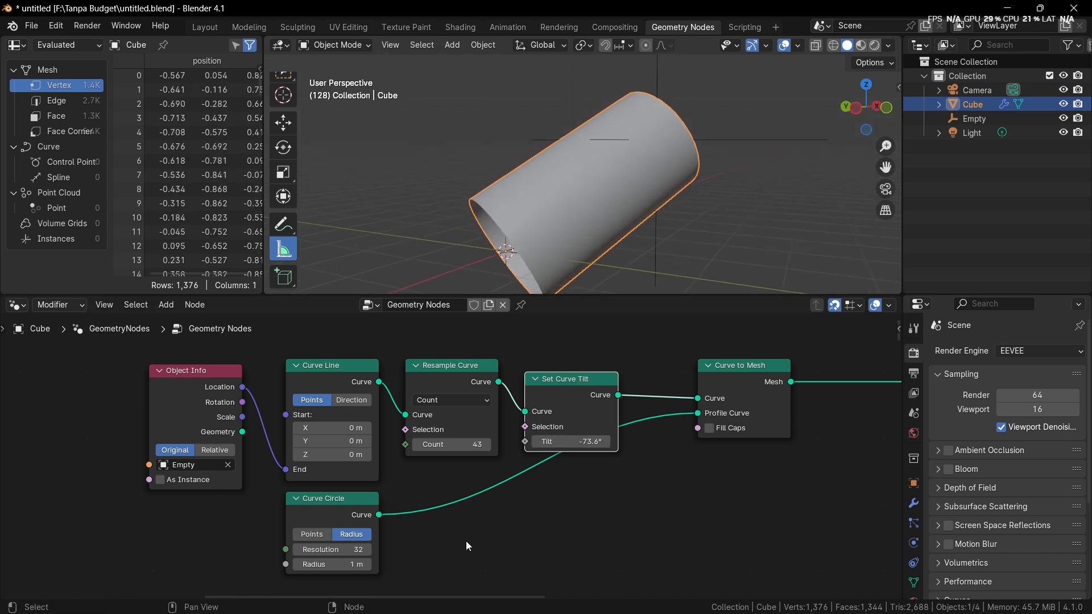
# Step: Set the Curve Circle's Resolution to 5
pyautogui.moveTo(465, 541); pyautogui.dragTo(484, 463, button='middle')
pyautogui.scroll(2, 463, 472)
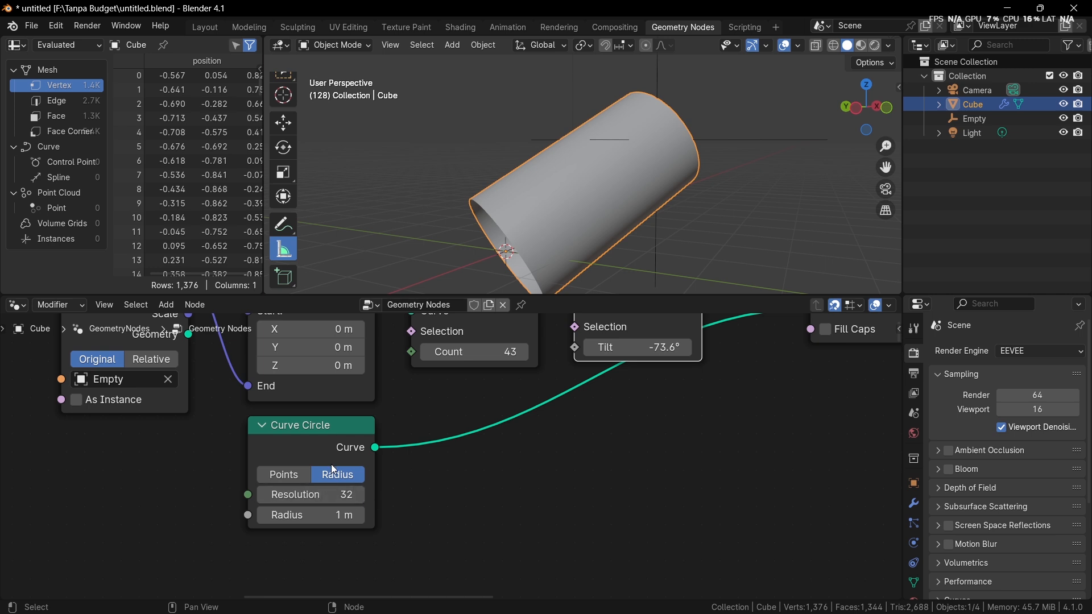
pyautogui.moveTo(324, 473); pyautogui.dragTo(251, 524, button='middle')
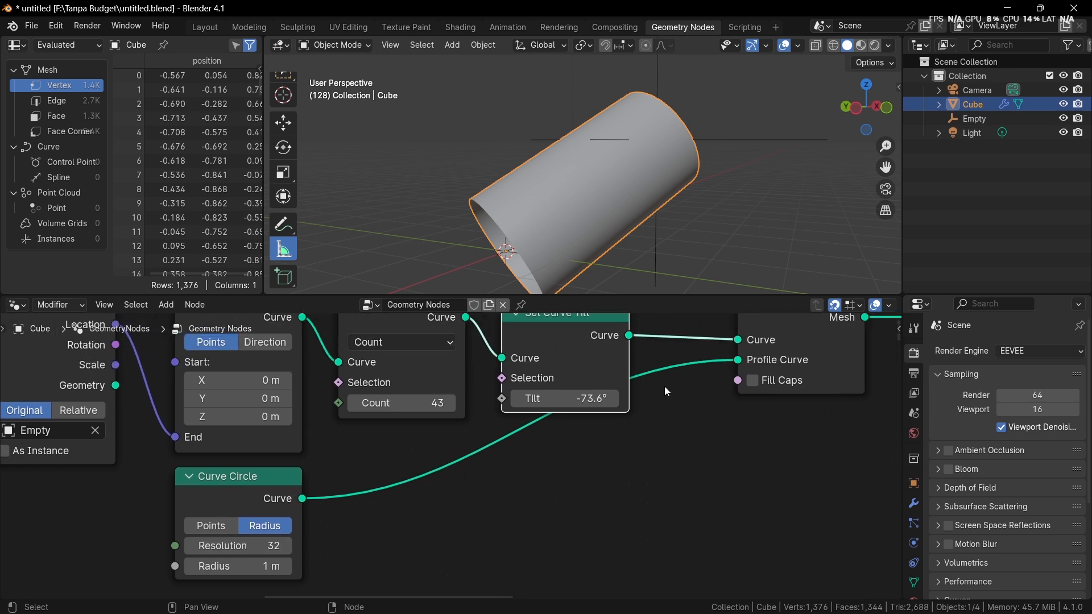
pyautogui.click(236, 544)
pyautogui.write('5')
pyautogui.press('Return')
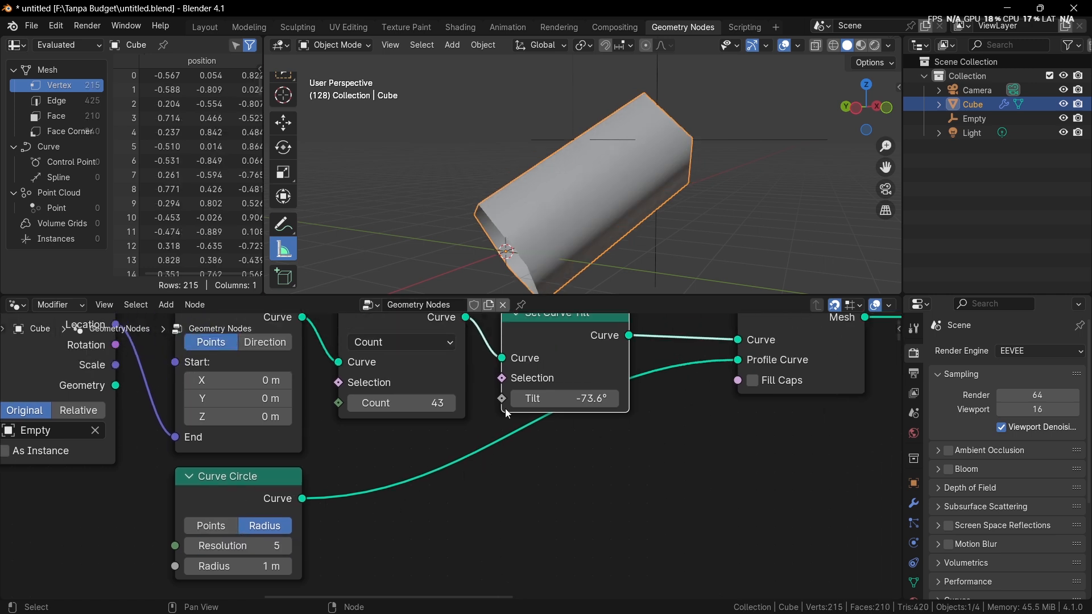
# Step: Adjust the Set Curve Tilt's Tilt to -113° and place the node directly beside Resample Curve
pyautogui.moveTo(552, 230); pyautogui.dragTo(569, 204, button='middle')
pyautogui.moveTo(563, 398); pyautogui.dragTo(591, 404)
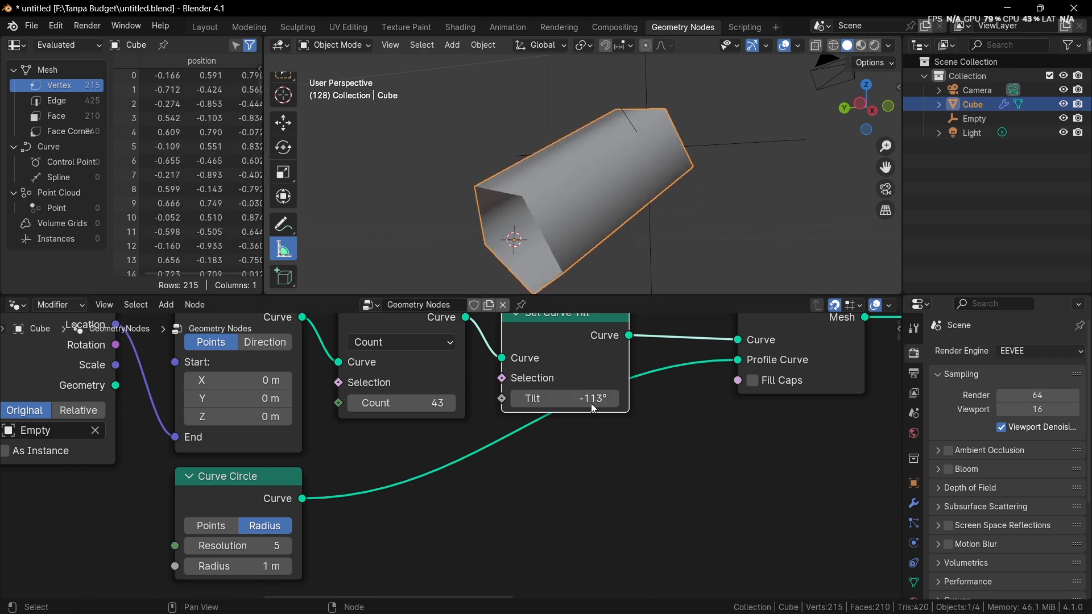
pyautogui.scroll(-2, 559, 450)
pyautogui.moveTo(572, 374); pyautogui.dragTo(550, 415, button='middle')
pyautogui.moveTo(552, 421); pyautogui.dragTo(536, 405)
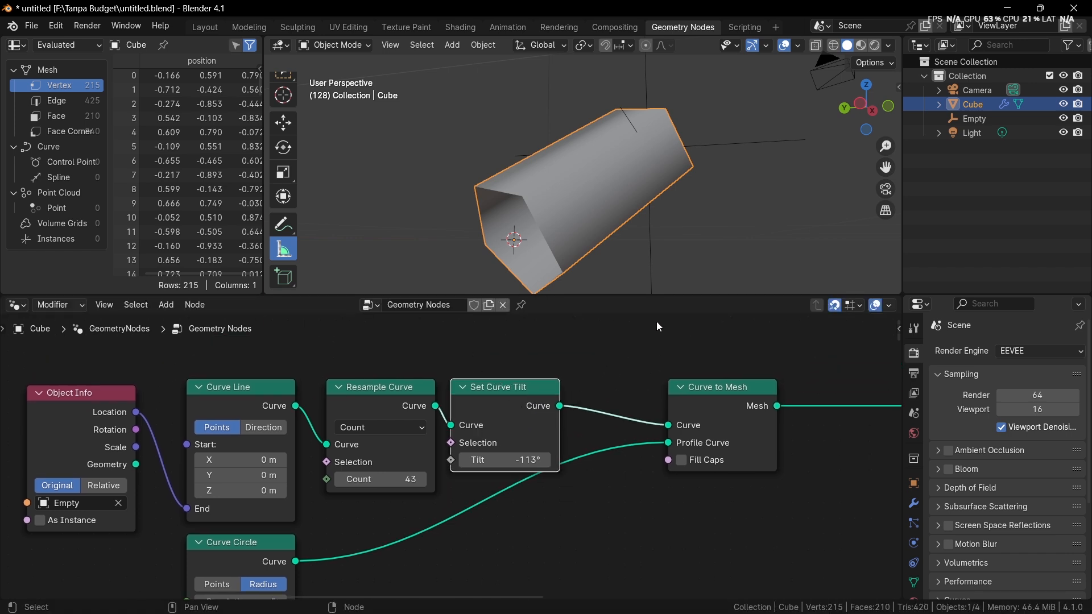
pyautogui.moveTo(659, 273); pyautogui.dragTo(671, 227, button='middle')
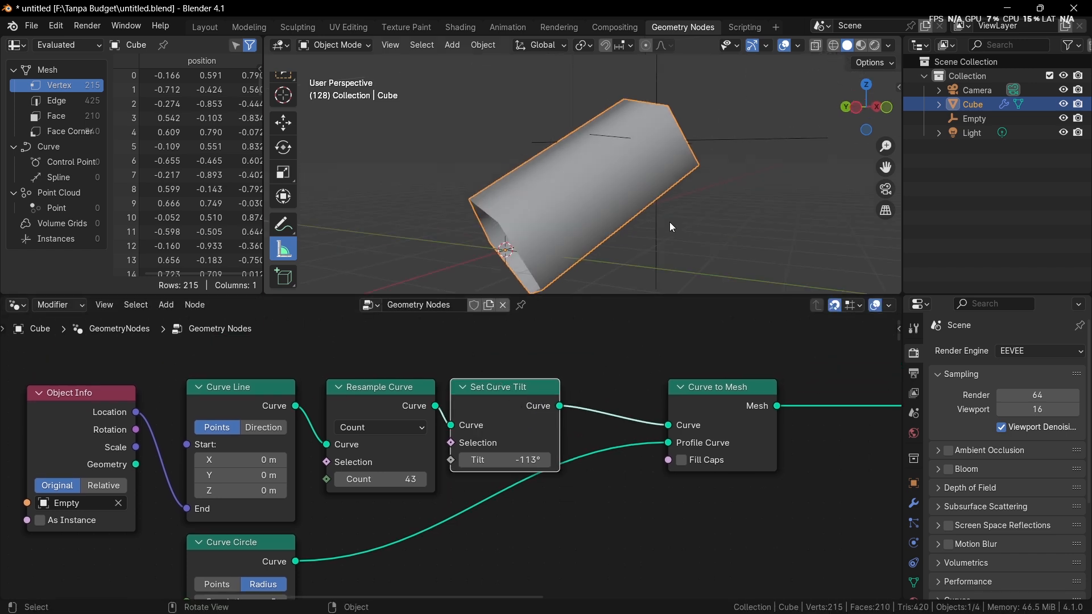
# Step: Add a Set Curve Radius node and insert it on the link between Set Curve Tilt and Curve to Mesh
pyautogui.moveTo(341, 578); pyautogui.dragTo(326, 560, button='middle')
pyautogui.moveTo(376, 512); pyautogui.dragTo(427, 475, button='middle')
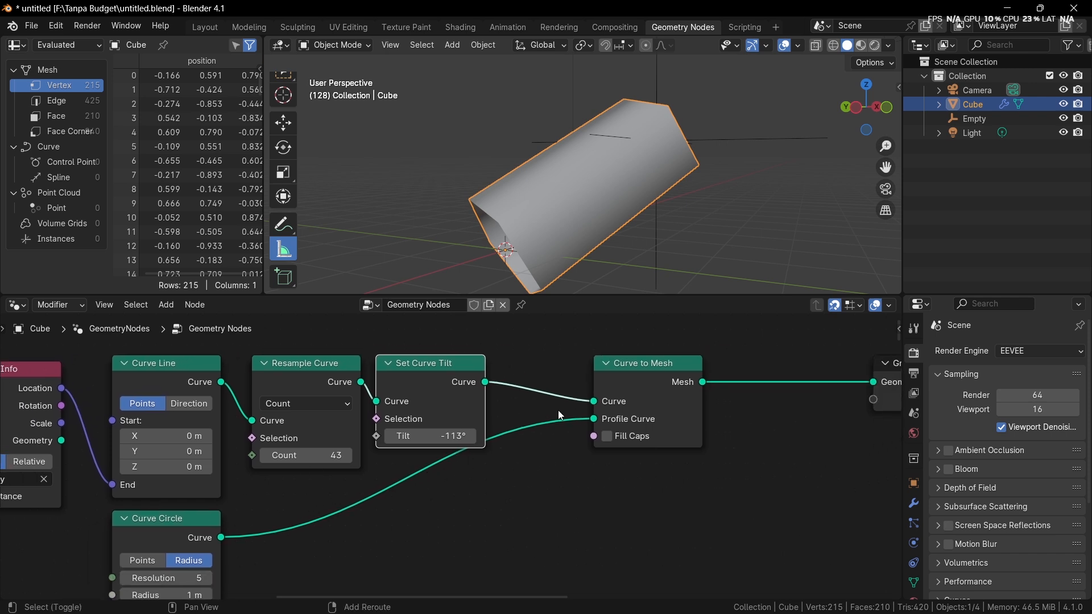
pyautogui.hotkey('shift', 'a')
pyautogui.click(532, 304)
pyautogui.write('set curve rad')
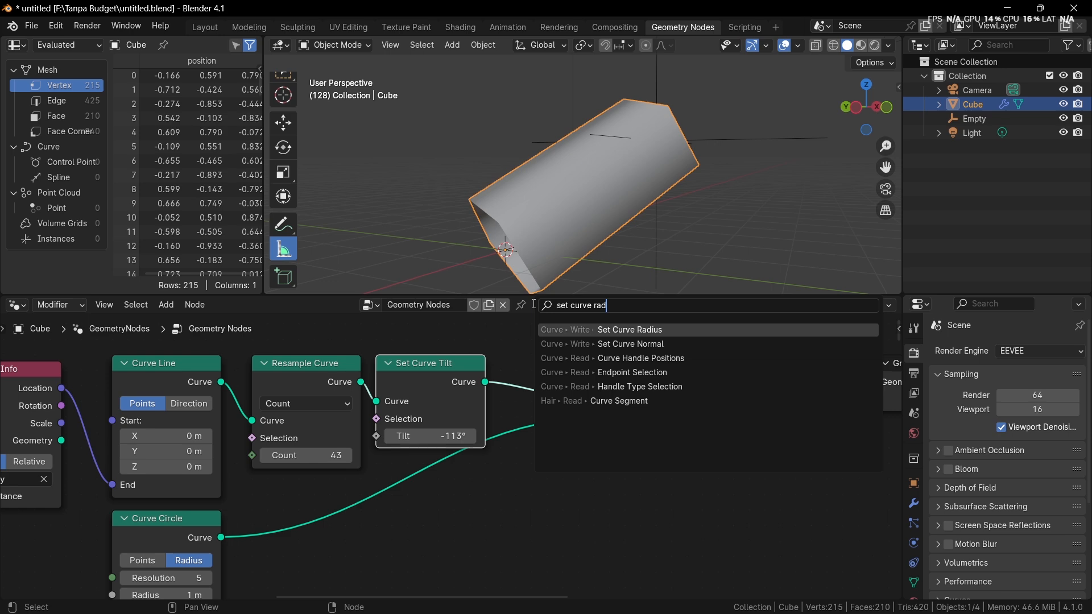
pyautogui.press('Return')
pyautogui.click(586, 382)
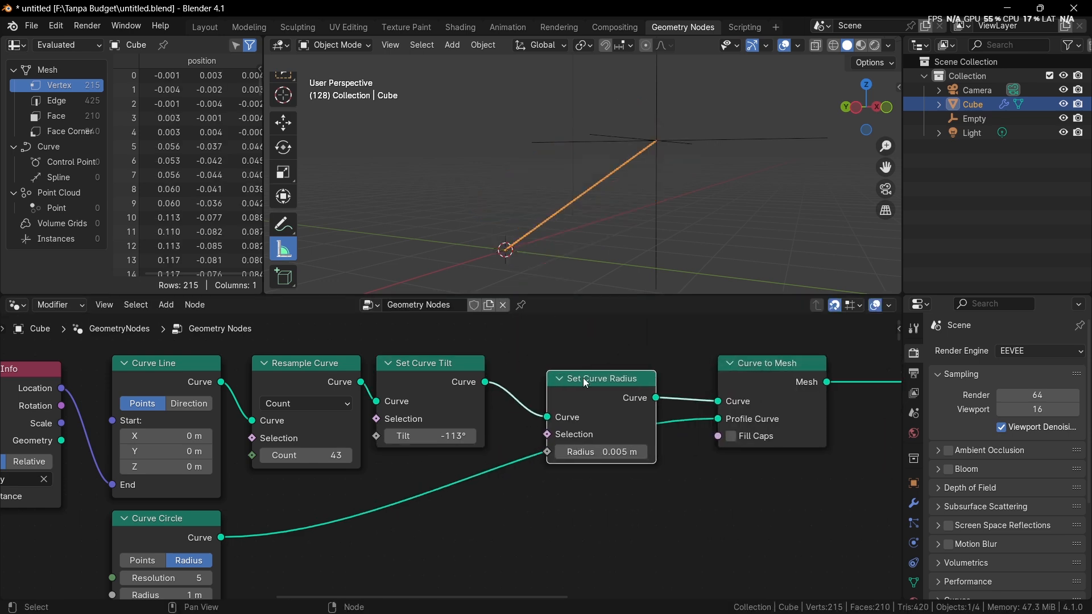
# Step: Set the Set Curve Radius's Radius to about 1.1 m, take the node off its link and insert it back before Curve to Mesh
pyautogui.moveTo(603, 452); pyautogui.dragTo(654, 452)
pyautogui.moveTo(618, 405); pyautogui.dragTo(660, 574)
pyautogui.moveTo(423, 501); pyautogui.dragTo(433, 447, button='middle')
pyautogui.moveTo(181, 540)
pyautogui.mouseDown()
pyautogui.moveTo(285, 539)
pyautogui.moveTo(164, 540)
pyautogui.mouseUp()
pyautogui.hotkey('ctrl', 'z')
pyautogui.moveTo(617, 488); pyautogui.dragTo(568, 517, button='middle')
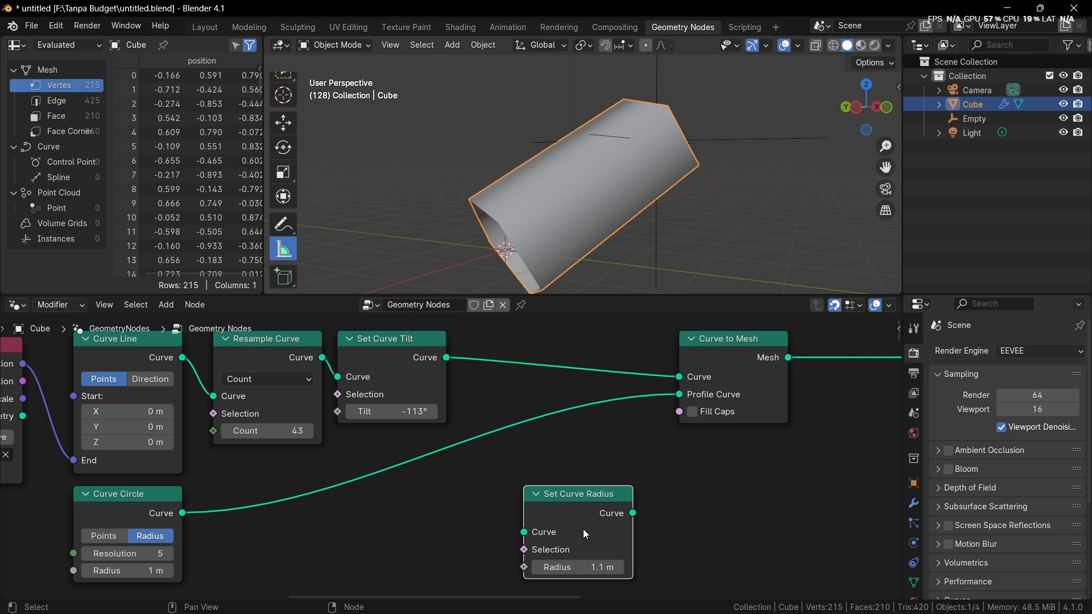
pyautogui.moveTo(582, 529); pyautogui.dragTo(568, 389)
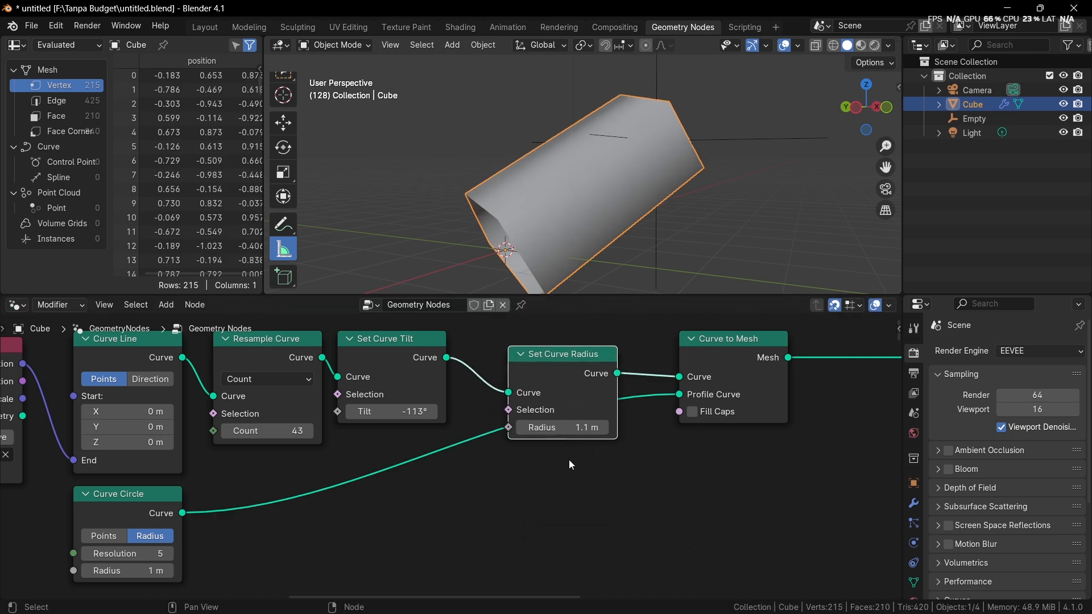
# Step: Try a Radius of 0 m on the Set Curve Radius node and undo the change
pyautogui.moveTo(572, 434)
pyautogui.mouseDown()
pyautogui.moveTo(602, 434)
pyautogui.moveTo(562, 439)
pyautogui.mouseUp()
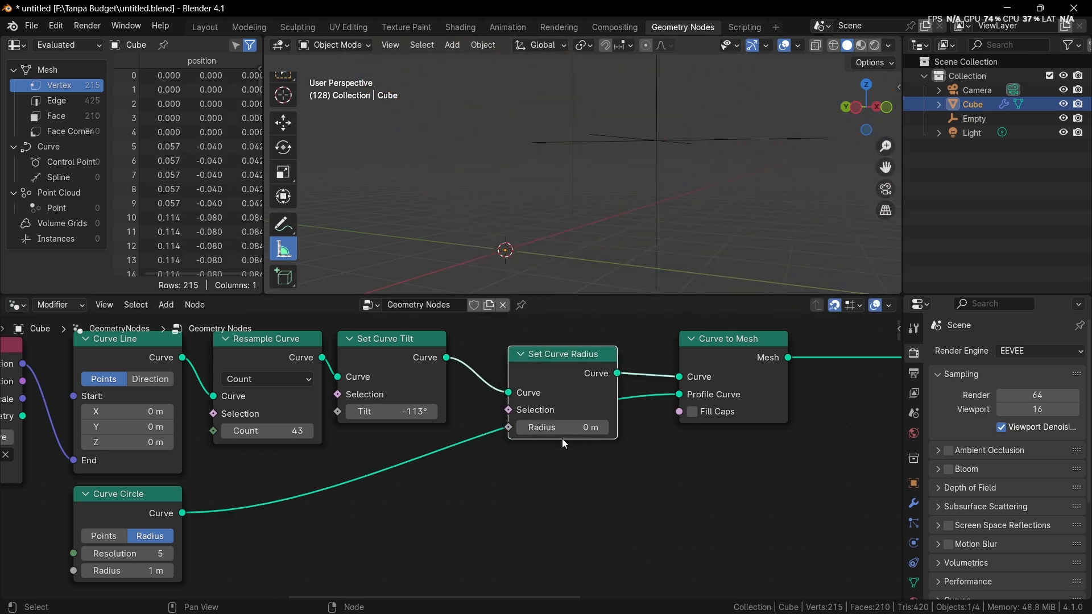
pyautogui.hotkey('ctrl', 'z')
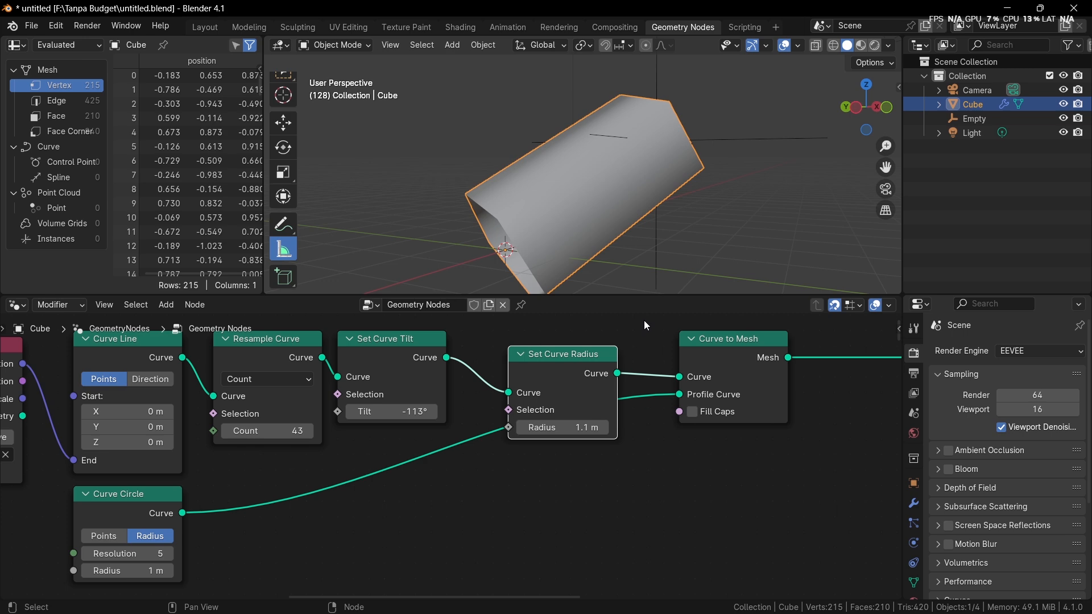
# Step: Examine the input socket shapes on the Set Curve Radius, Set Curve Tilt, Resample Curve, Curve Line and Object Info nodes
pyautogui.scroll(4, 645, 395)
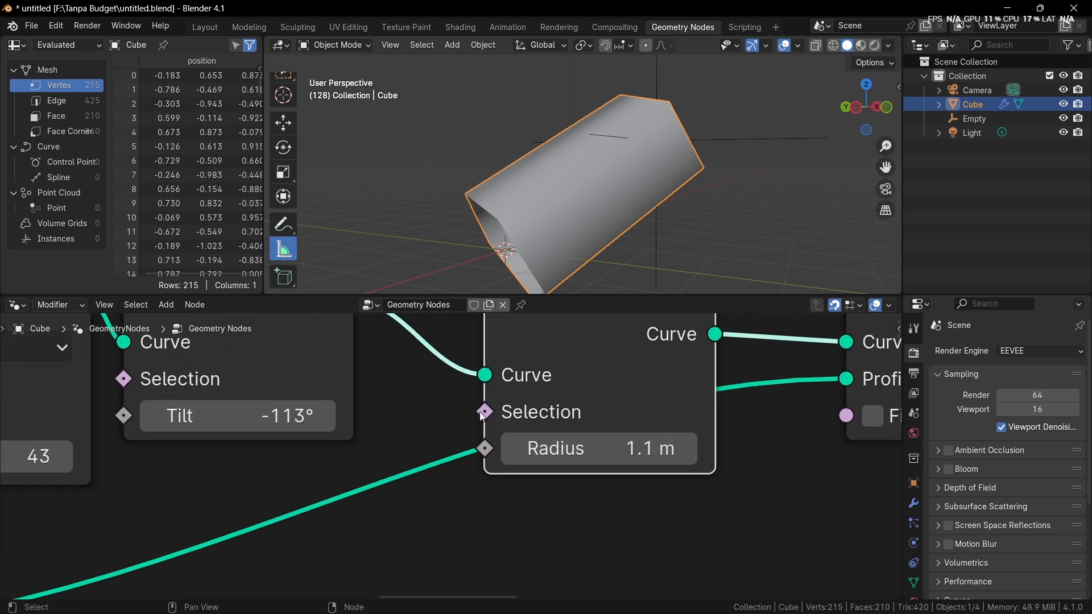
pyautogui.moveTo(479, 427); pyautogui.dragTo(495, 469, button='middle')
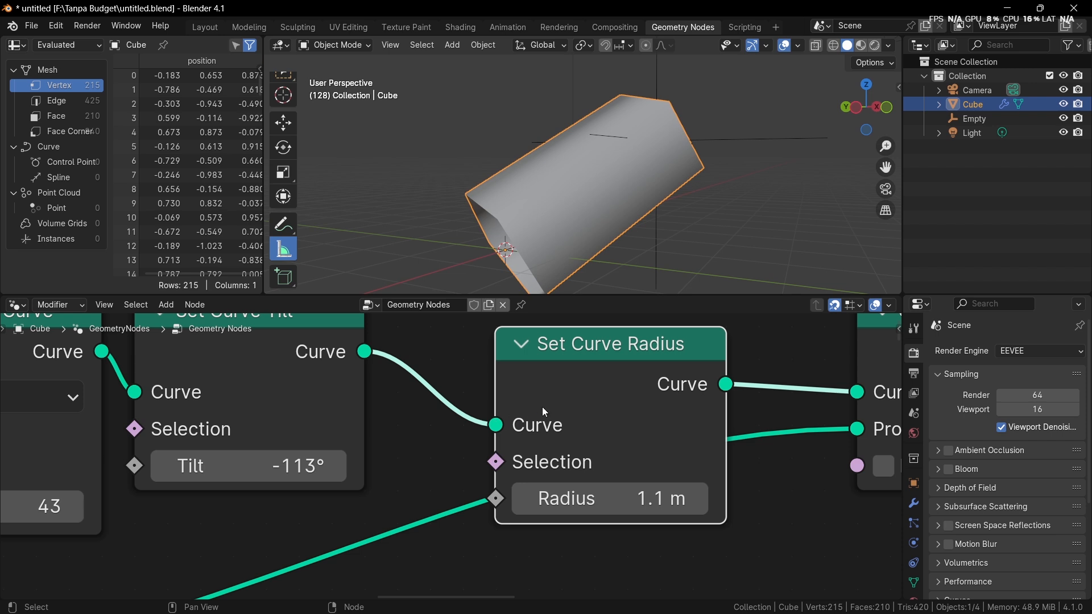
pyautogui.moveTo(553, 420); pyautogui.dragTo(568, 456, button='middle')
pyautogui.scroll(-2, 574, 460)
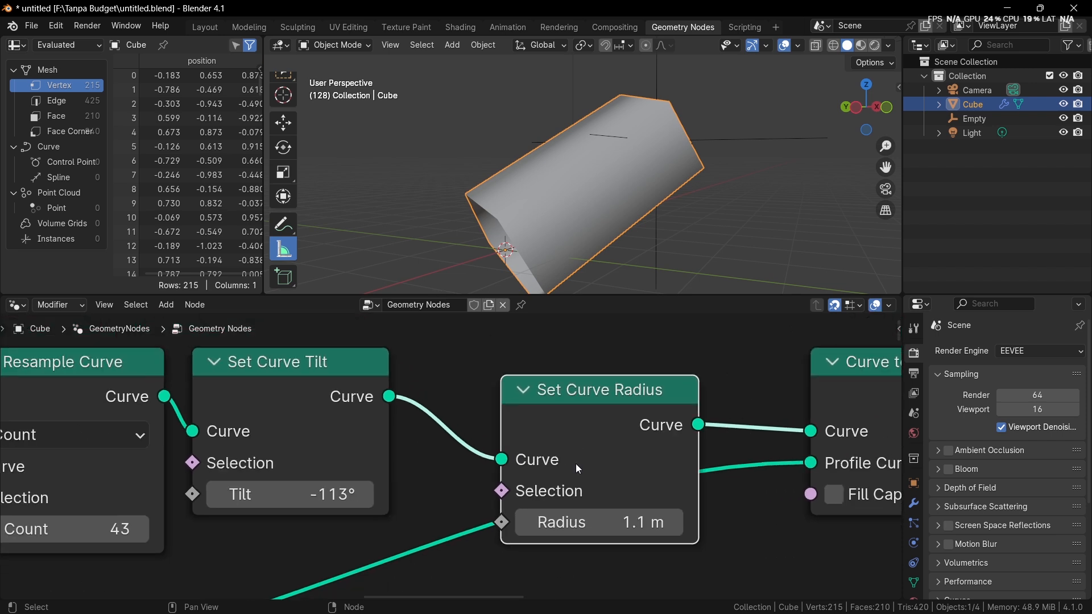
pyautogui.scroll(1, 571, 461)
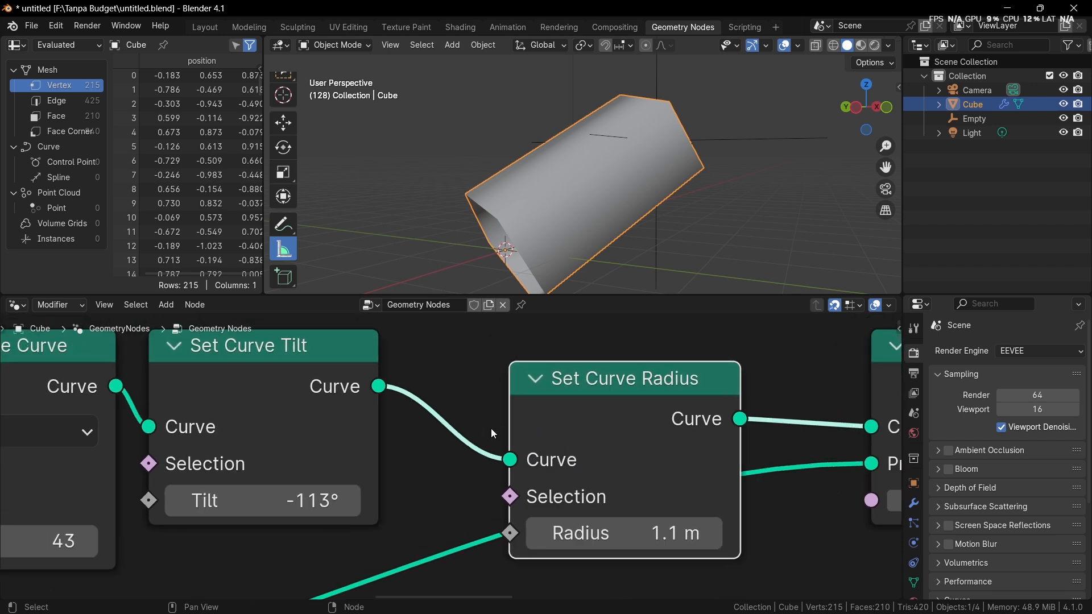
pyautogui.scroll(-1, 530, 496)
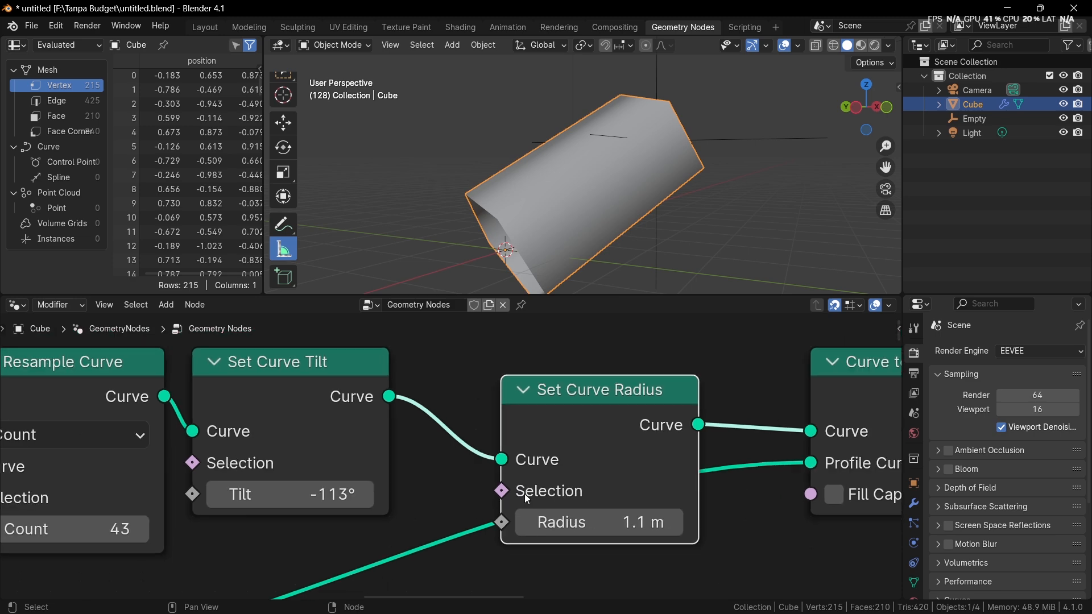
pyautogui.scroll(1, 537, 504)
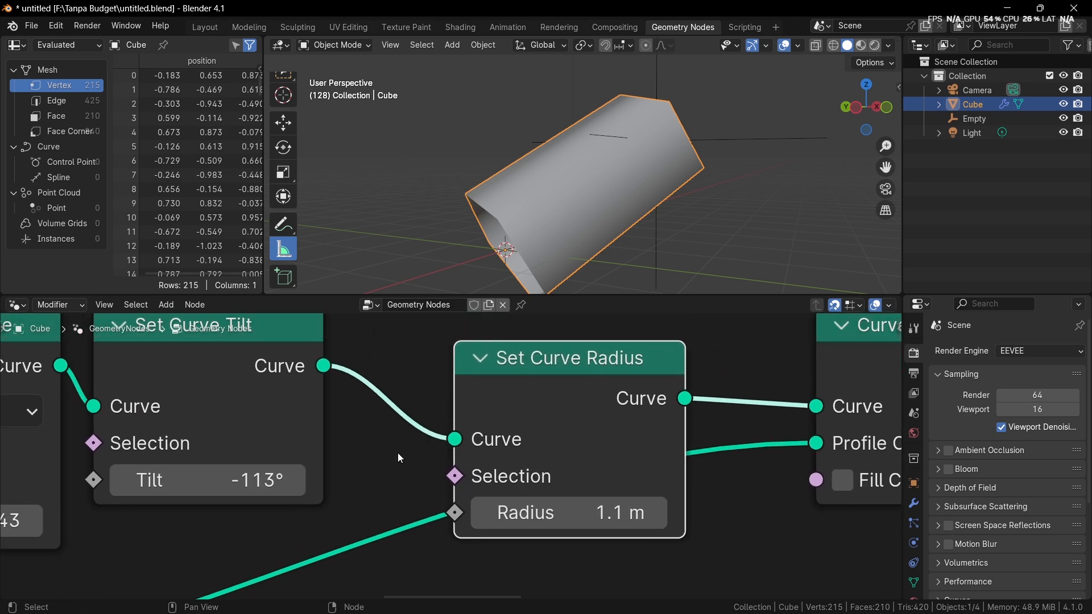
pyautogui.moveTo(199, 451); pyautogui.dragTo(696, 412, button='middle')
pyautogui.moveTo(451, 454); pyautogui.dragTo(744, 424, button='middle')
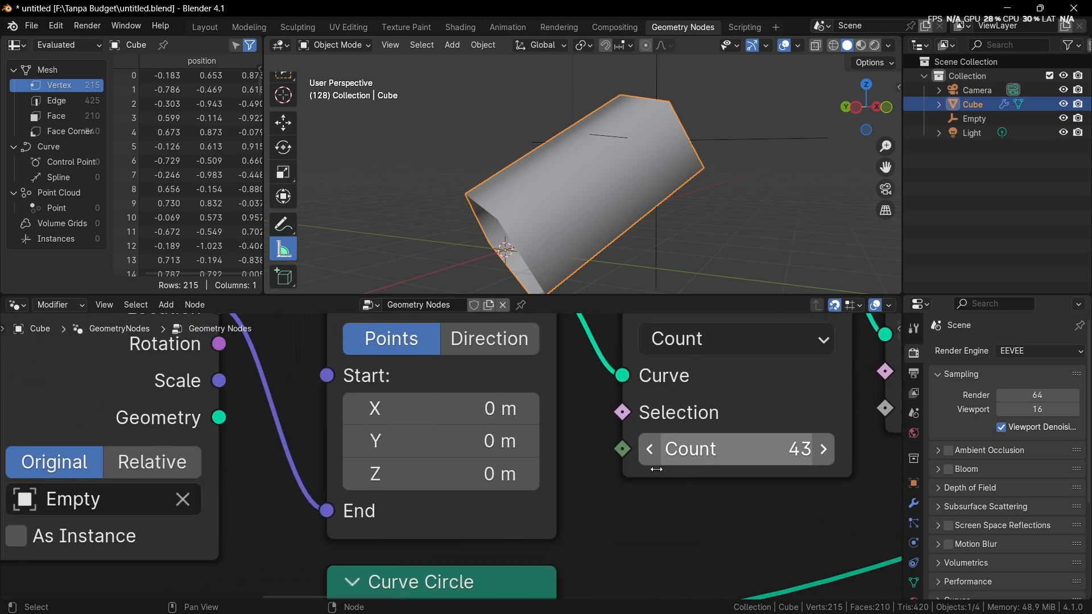
pyautogui.moveTo(656, 469); pyautogui.dragTo(649, 585, button='middle')
pyautogui.scroll(-5, 655, 541)
pyautogui.moveTo(650, 522); pyautogui.dragTo(435, 433, button='middle')
pyautogui.scroll(-2, 435, 434)
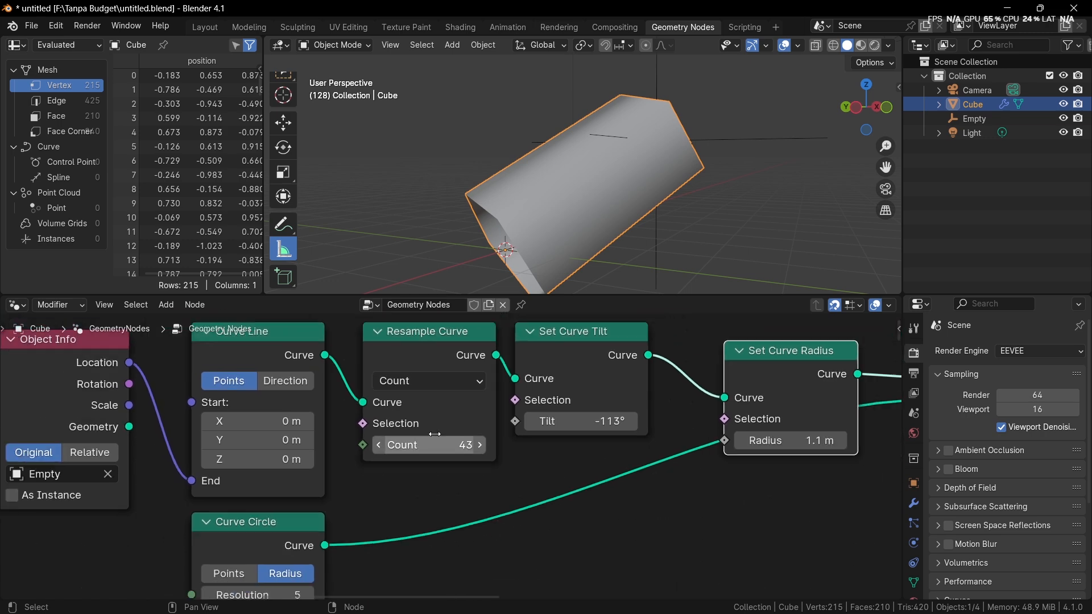
# Step: Place Set Curve Radius directly beside Set Curve Tilt and move Curve Circle just below Set Curve Radius
pyautogui.moveTo(680, 398); pyautogui.dragTo(531, 412, button='middle')
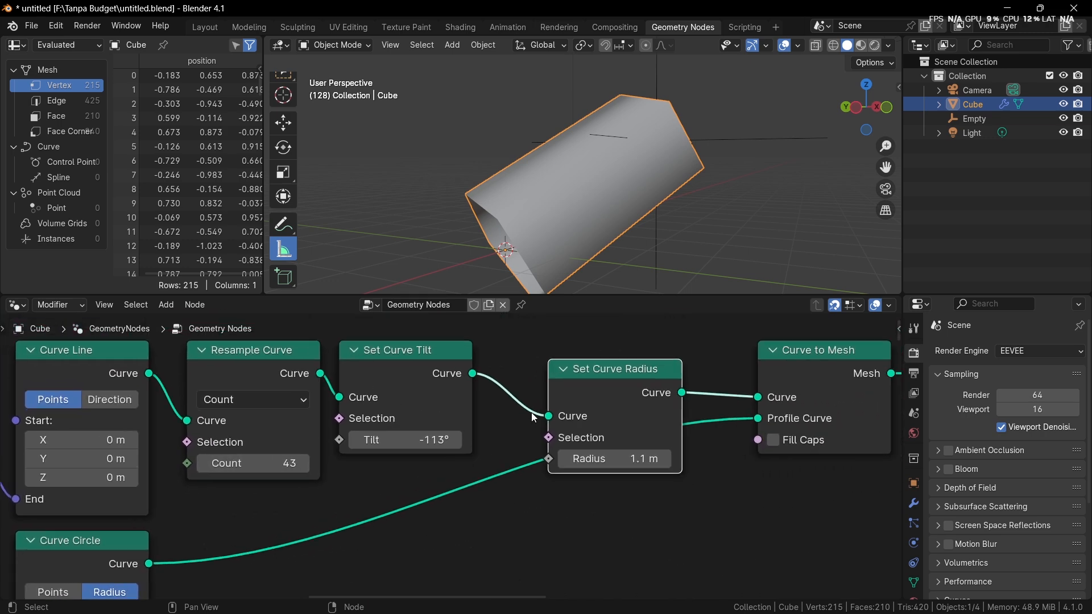
pyautogui.scroll(1, 531, 411)
pyautogui.moveTo(616, 395); pyautogui.dragTo(569, 364)
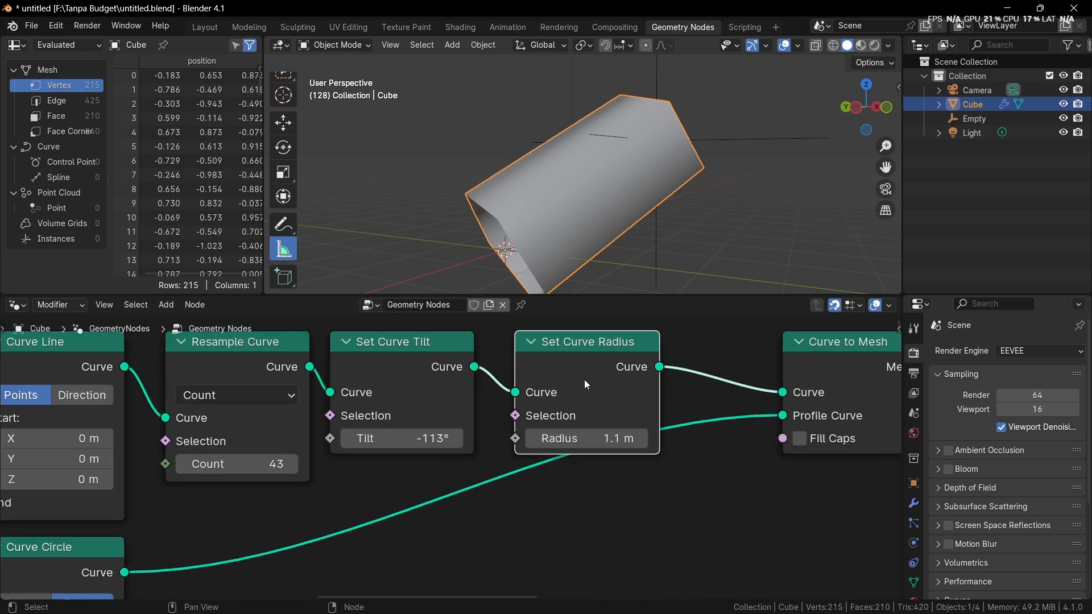
pyautogui.scroll(-2, 571, 428)
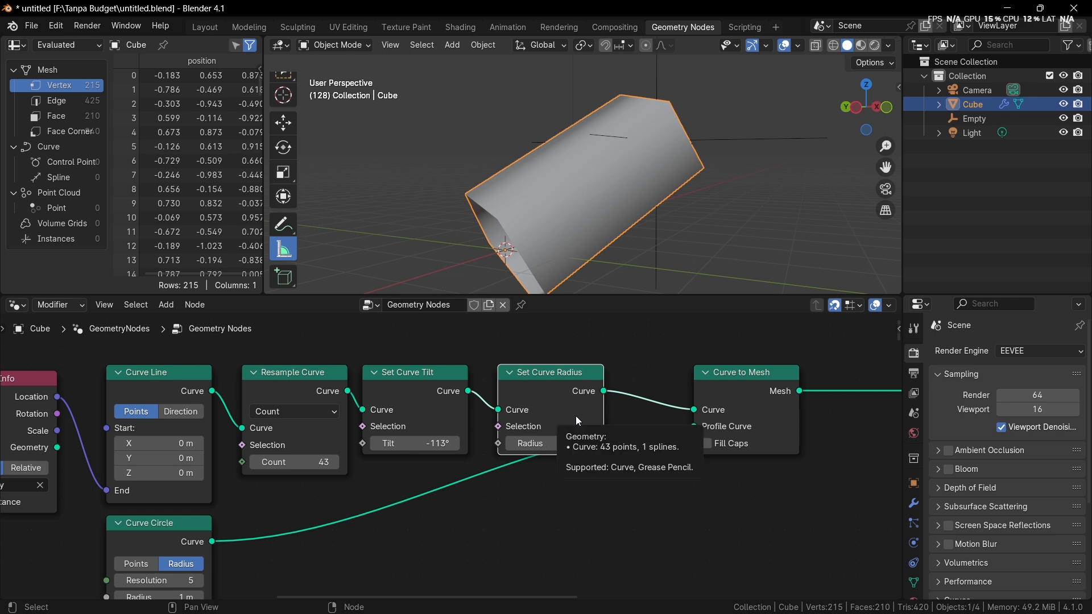
pyautogui.moveTo(499, 475); pyautogui.dragTo(504, 449, button='middle')
pyautogui.moveTo(201, 517); pyautogui.dragTo(591, 473)
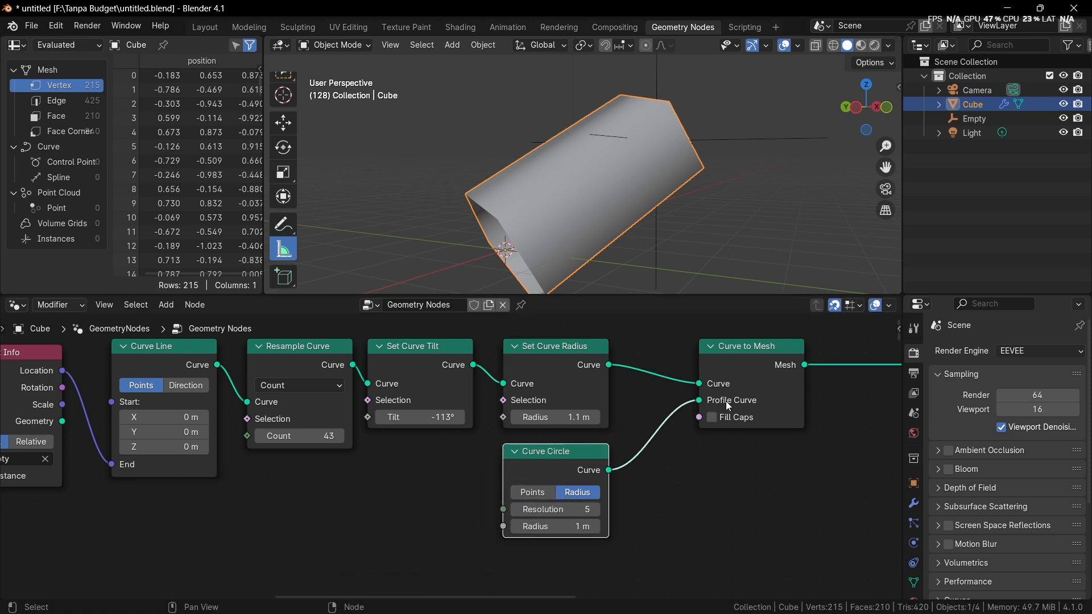
# Step: Try a different Radius on the Set Curve Radius node and undo the change
pyautogui.moveTo(759, 370); pyautogui.dragTo(738, 420, button='middle')
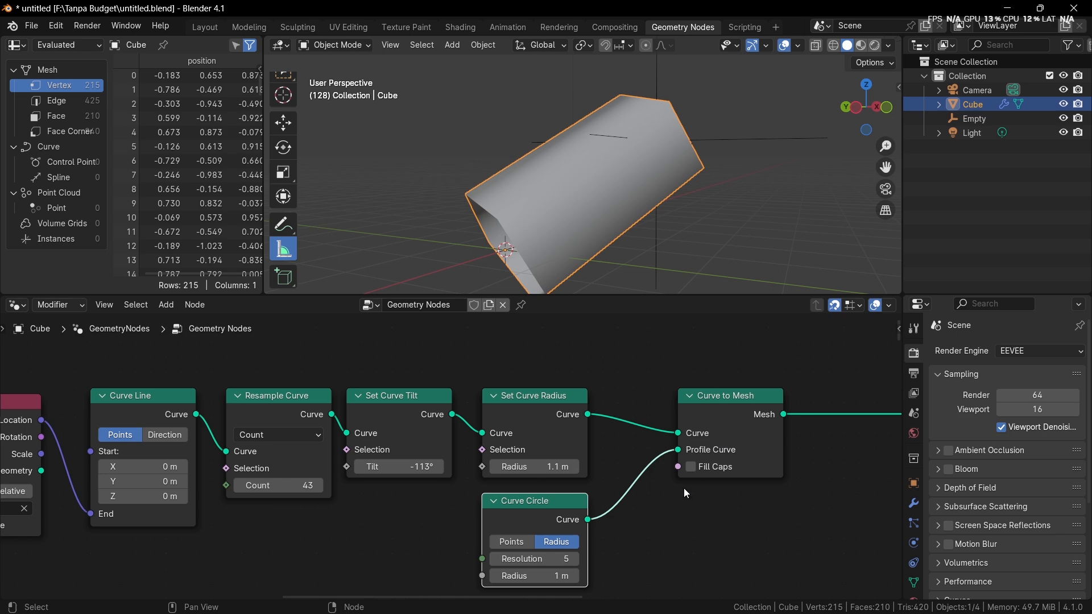
pyautogui.scroll(-3, 626, 402)
pyautogui.moveTo(626, 416); pyautogui.dragTo(628, 400, button='middle')
pyautogui.scroll(4, 627, 400)
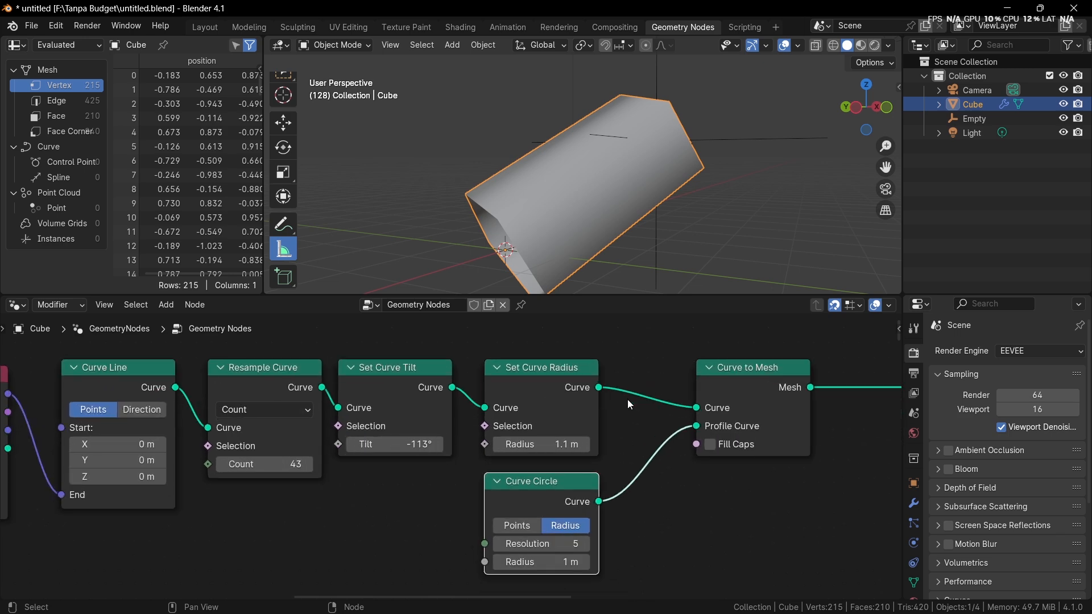
pyautogui.moveTo(586, 444); pyautogui.dragTo(714, 444)
pyautogui.hotkey('ctrl', 'z')
# Step: Examine the Selection and Radius sockets of the Set Curve Radius node up close, including the Radius socket's value type
pyautogui.moveTo(578, 445); pyautogui.dragTo(705, 429, button='middle')
pyautogui.scroll(4, 705, 430)
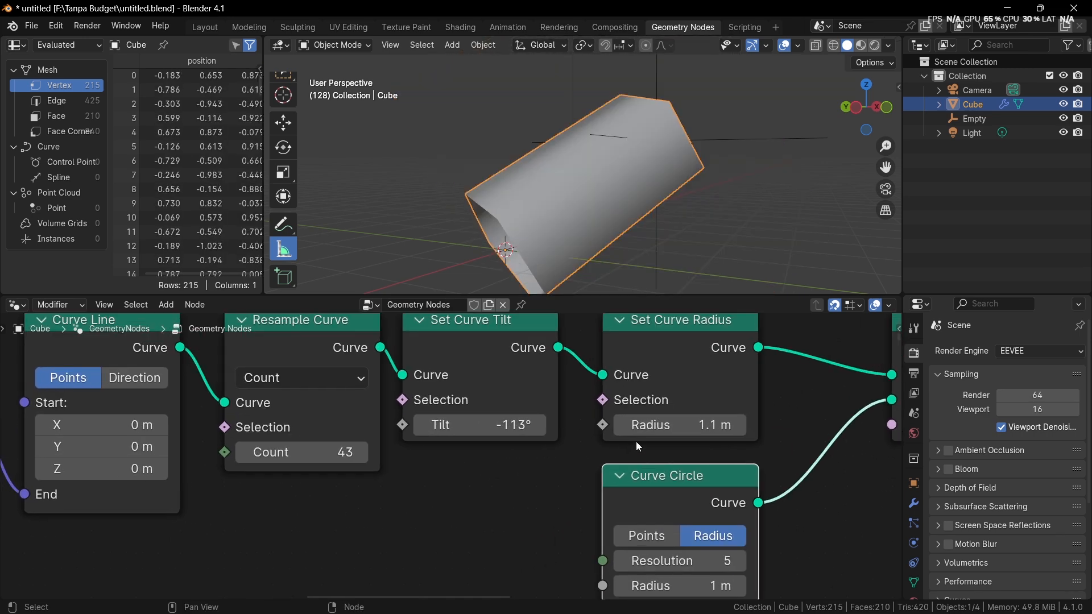
pyautogui.moveTo(605, 428); pyautogui.dragTo(512, 454, button='middle')
pyautogui.scroll(5, 502, 454)
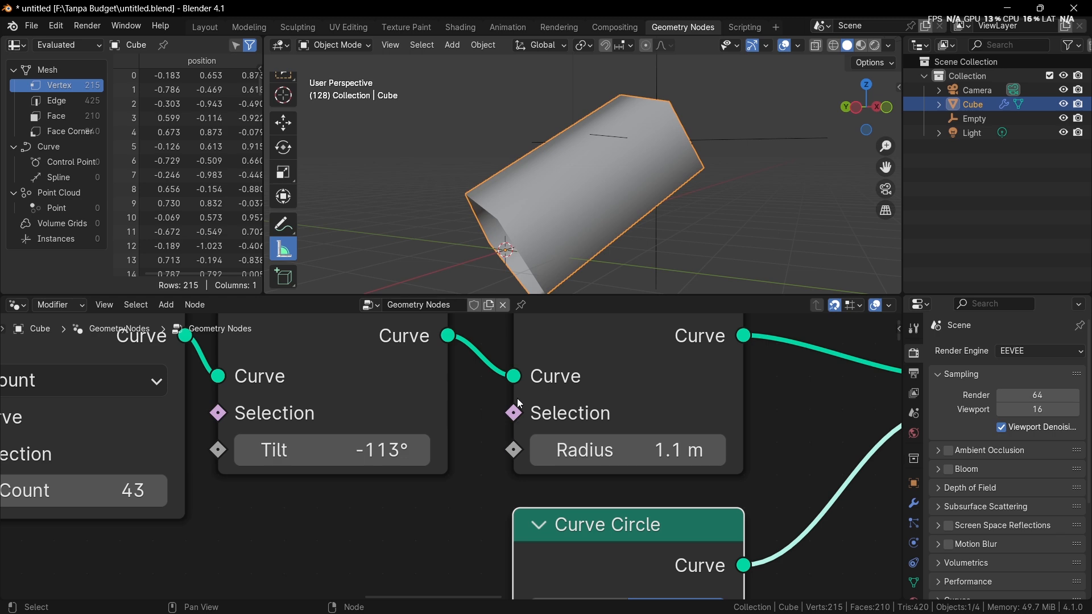
pyautogui.scroll(-1, 527, 435)
pyautogui.scroll(1, 535, 418)
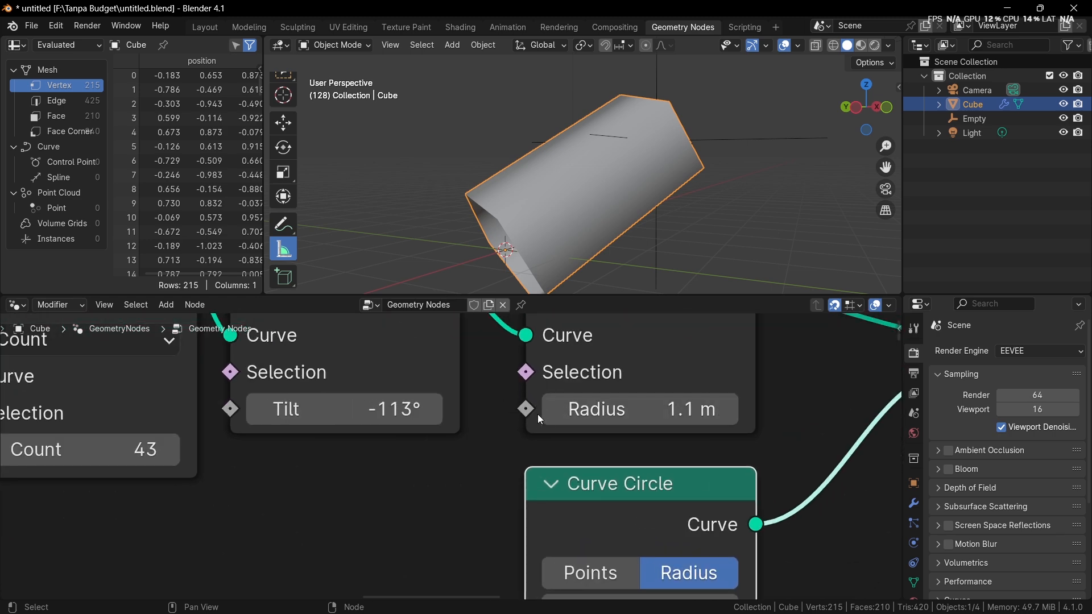
pyautogui.scroll(-1, 533, 422)
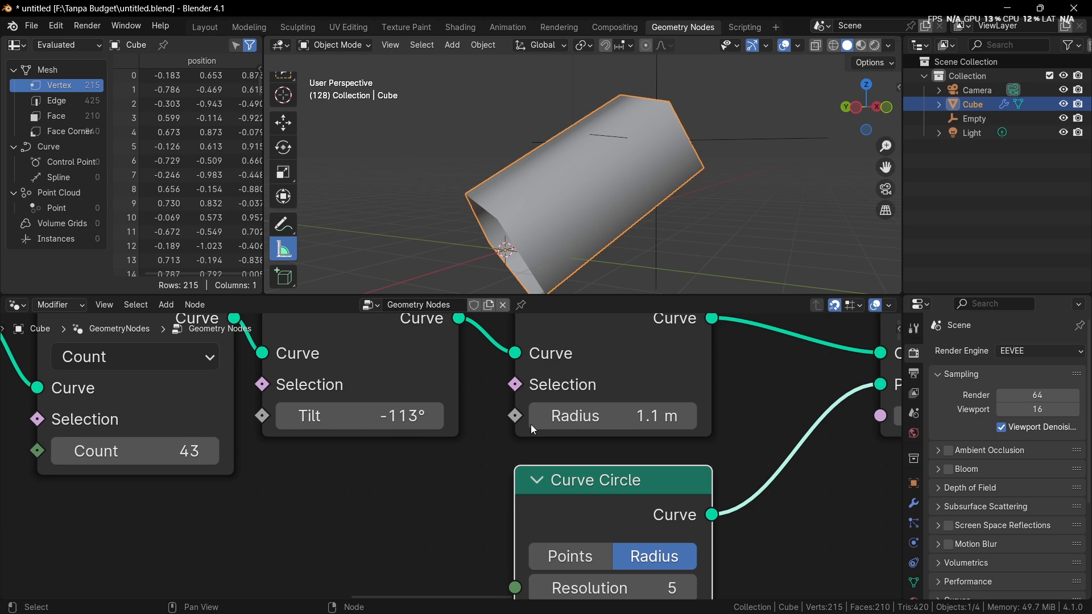
pyautogui.moveTo(531, 424)
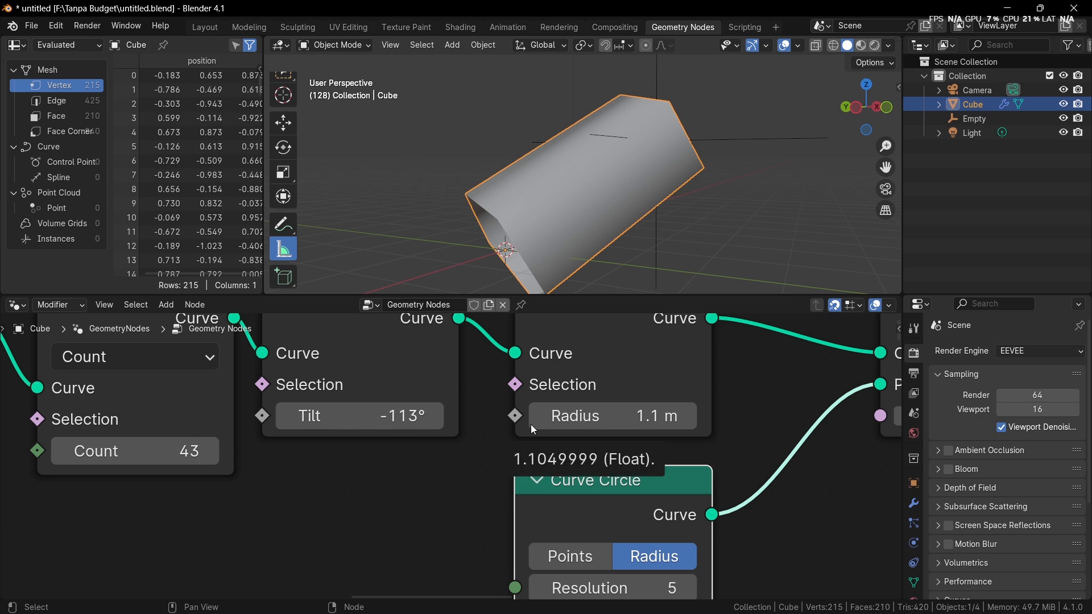
pyautogui.scroll(-4, 531, 424)
pyautogui.moveTo(533, 406); pyautogui.dragTo(570, 482, button='middle')
pyautogui.scroll(1, 571, 483)
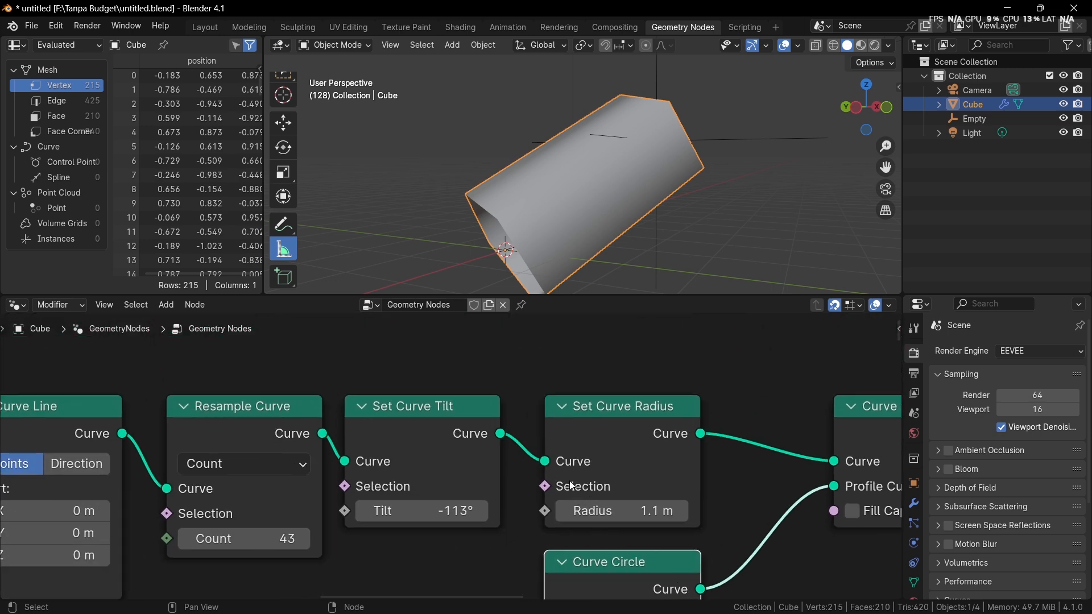
# Step: Add a Transform Geometry node and insert it on the link between Curve to Mesh and Group Output
pyautogui.scroll(-6, 549, 455)
pyautogui.moveTo(541, 446); pyautogui.dragTo(354, 417, button='middle')
pyautogui.hotkey('shift', 'a')
pyautogui.write('t')
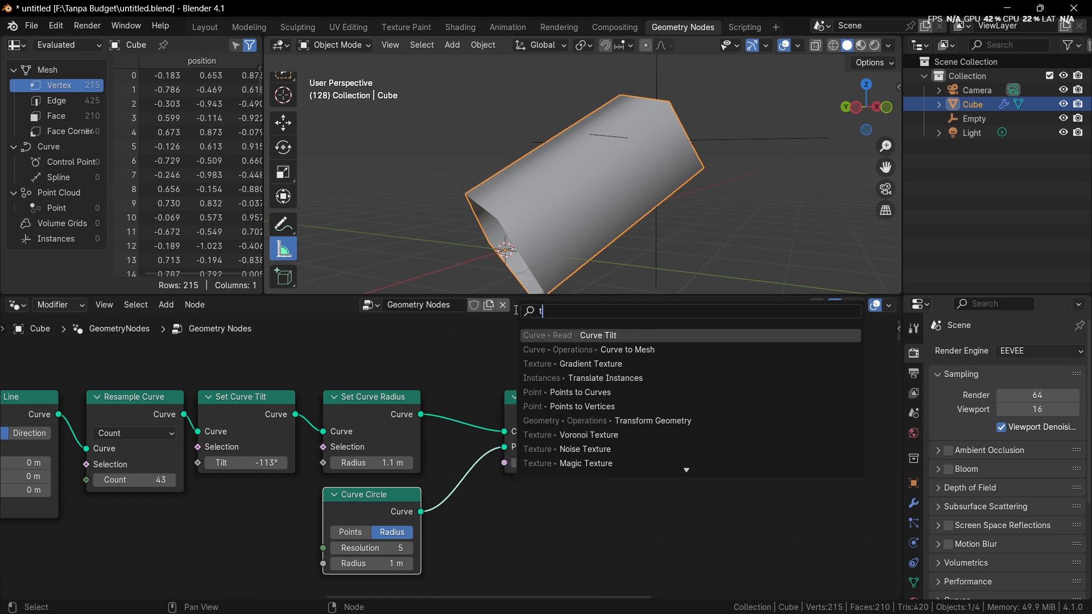
pyautogui.write('rans')
pyautogui.press('Return')
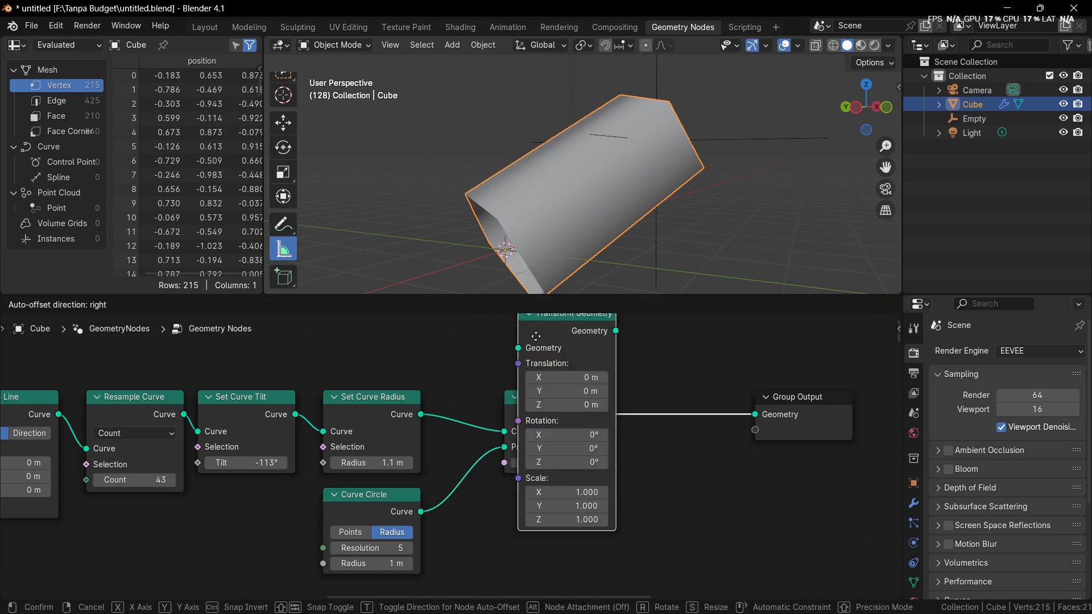
pyautogui.click(659, 379)
# Step: Examine the Translation, Rotation and Scale input sockets of the Transform Geometry node and the Rotation socket's value type
pyautogui.scroll(5, 575, 415)
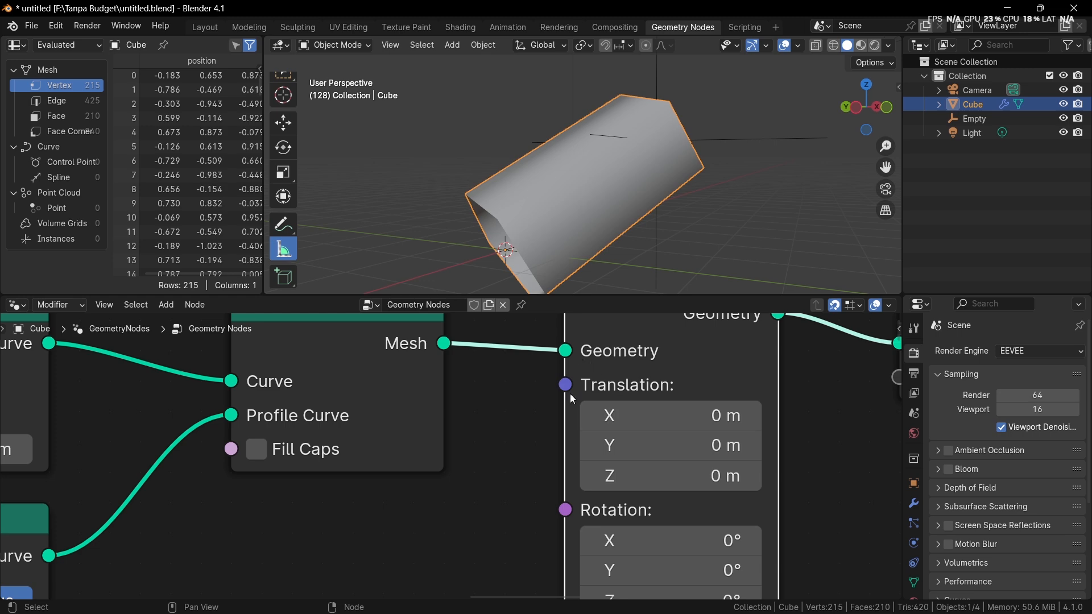
pyautogui.scroll(-4, 628, 402)
pyautogui.moveTo(632, 393); pyautogui.dragTo(467, 433, button='middle')
pyautogui.scroll(5, 463, 439)
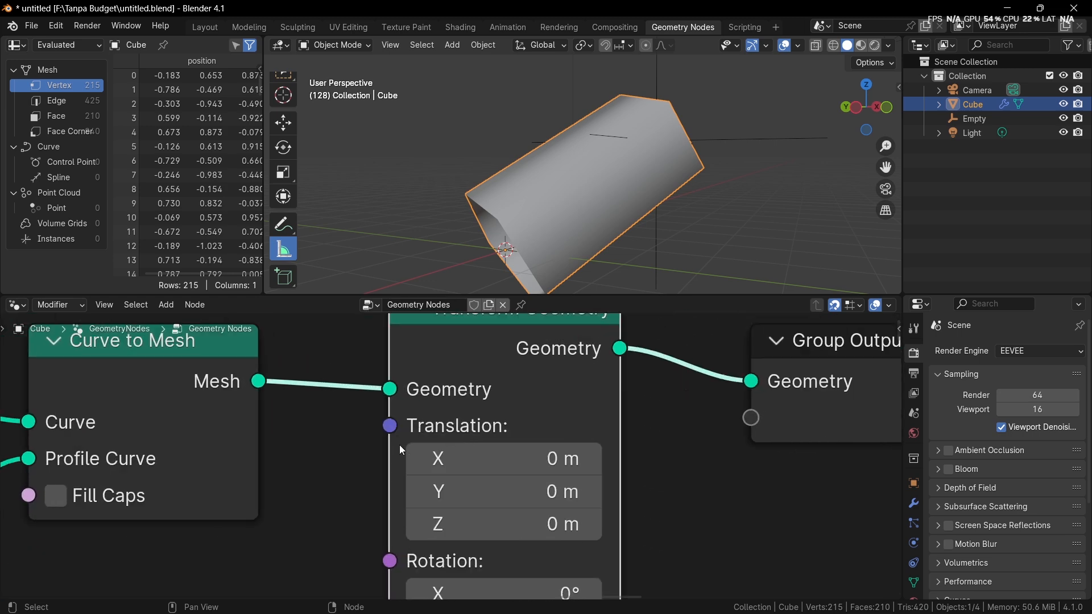
pyautogui.scroll(-2, 364, 530)
pyautogui.moveTo(379, 543); pyautogui.dragTo(586, 379, button='middle')
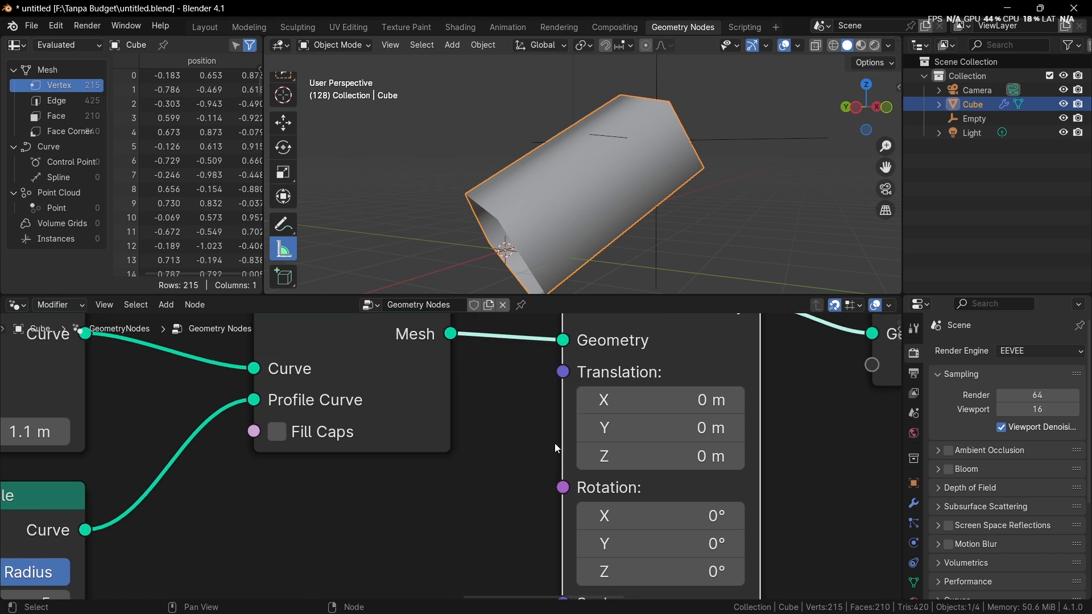
pyautogui.moveTo(557, 448); pyautogui.dragTo(524, 455, button='middle')
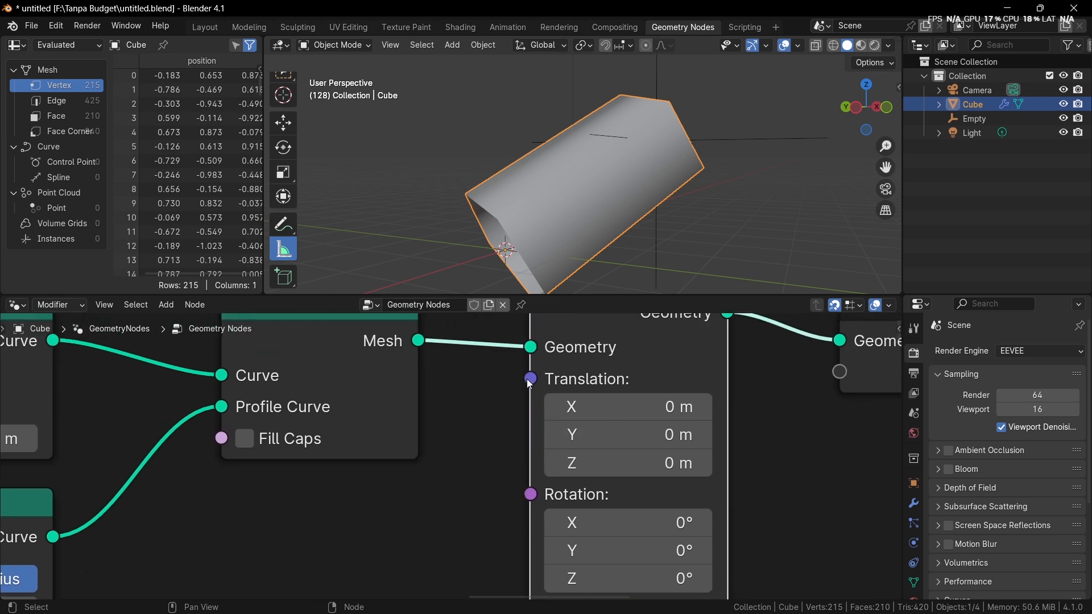
pyautogui.moveTo(533, 389)
pyautogui.moveTo(538, 498)
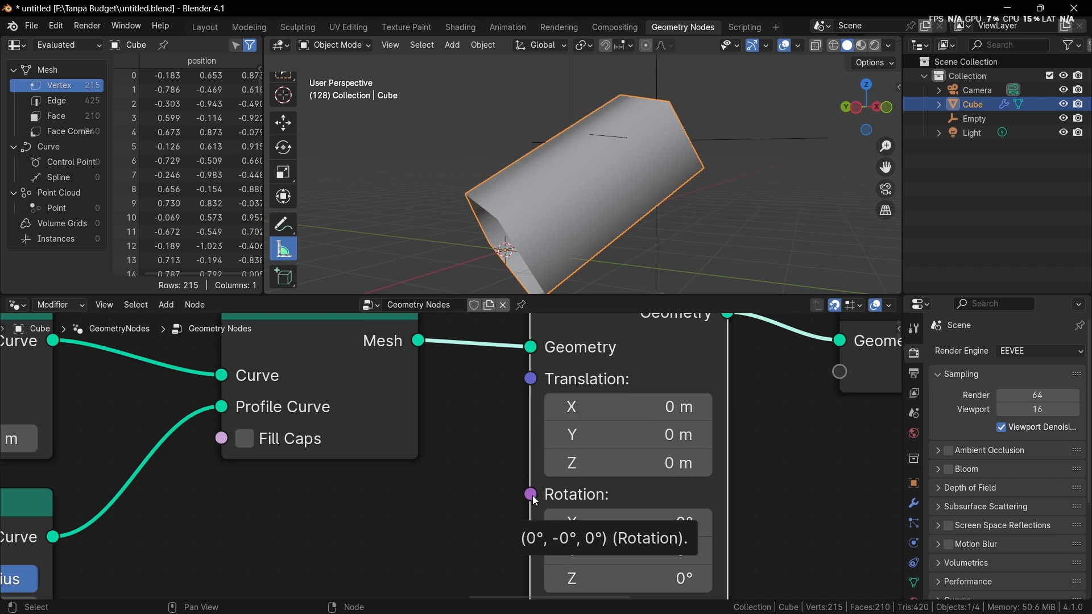
pyautogui.moveTo(533, 507); pyautogui.dragTo(506, 377, button='middle')
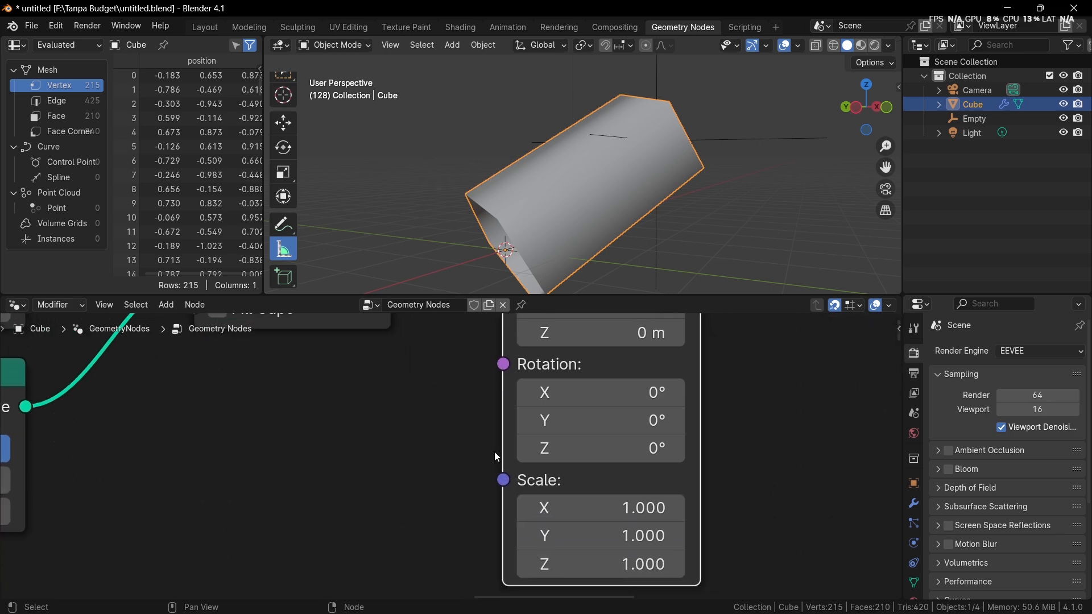
# Step: Add a Math node set to Add below the Curve to Mesh node
pyautogui.scroll(-3, 484, 482)
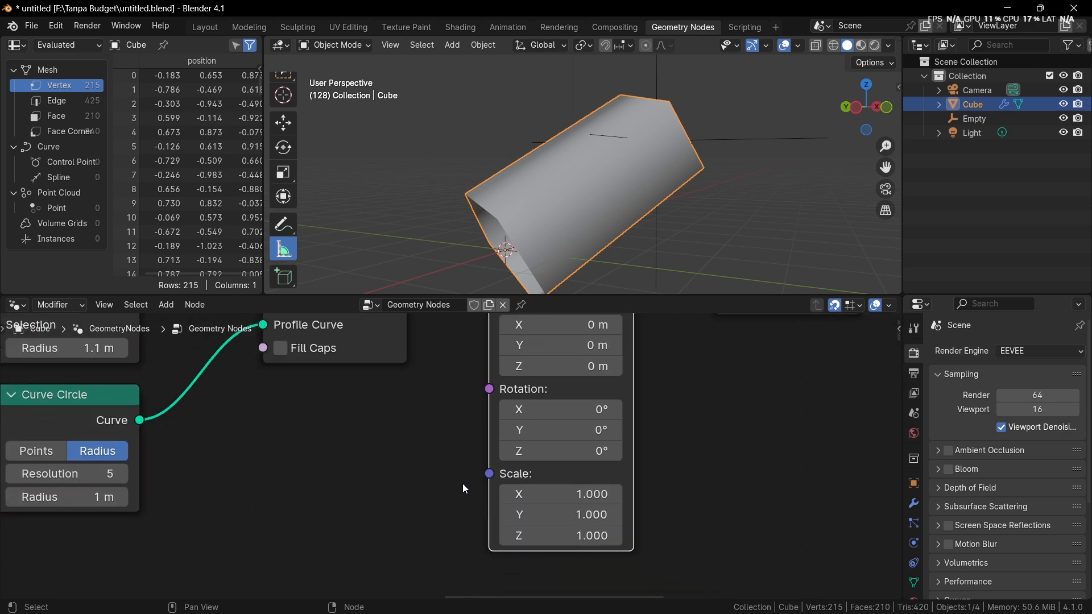
pyautogui.moveTo(462, 483); pyautogui.dragTo(546, 502, button='middle')
pyautogui.scroll(-6, 551, 506)
pyautogui.scroll(2, 568, 500)
pyautogui.scroll(4, 557, 478)
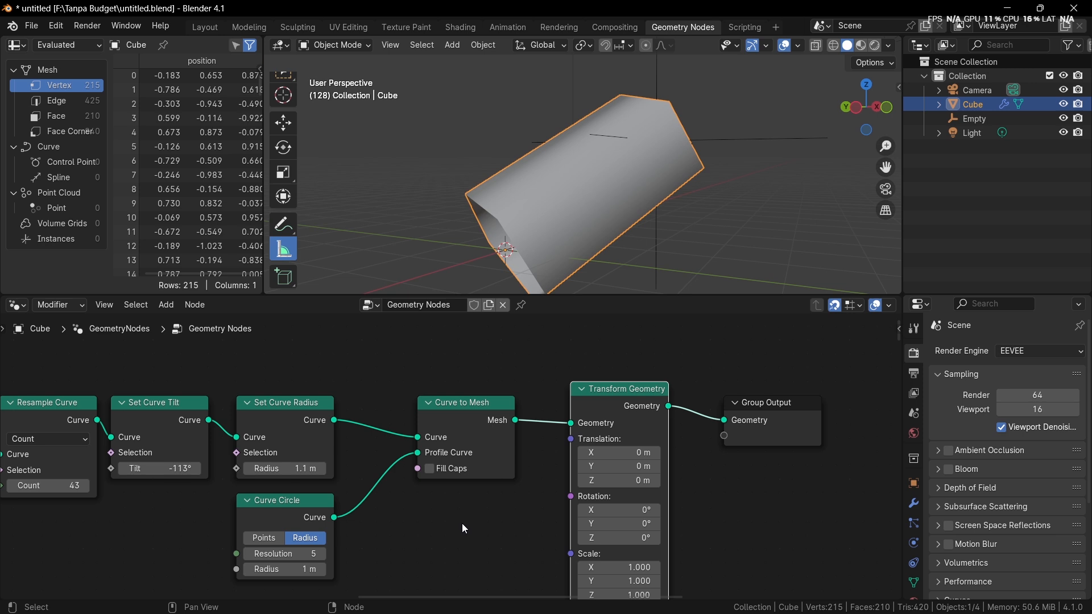
pyautogui.hotkey('shift', 'a')
pyautogui.click(408, 306)
pyautogui.write('math')
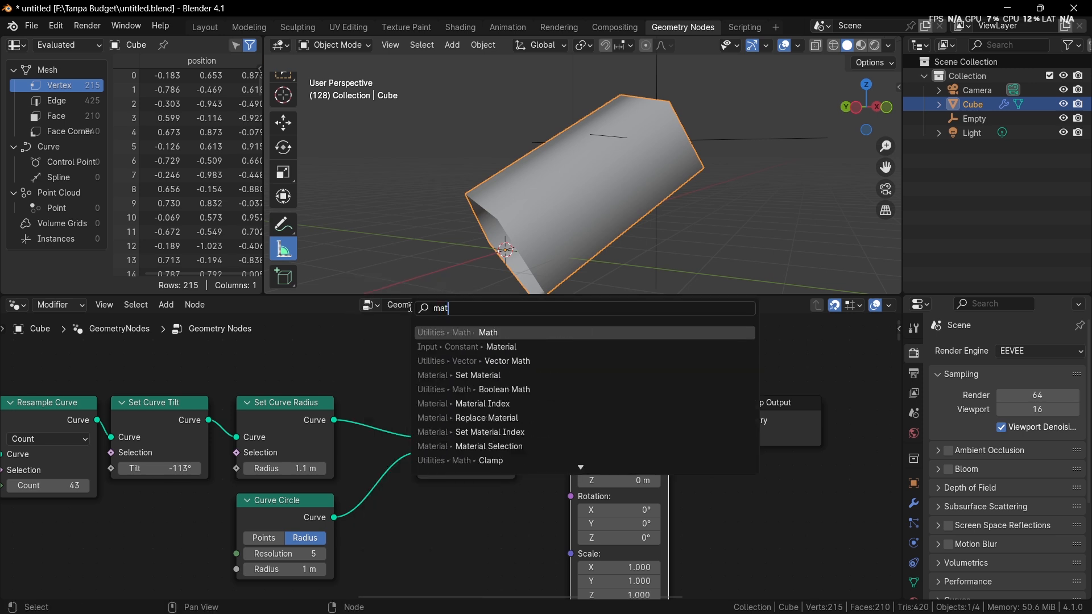
pyautogui.press('Return')
pyautogui.click(388, 503)
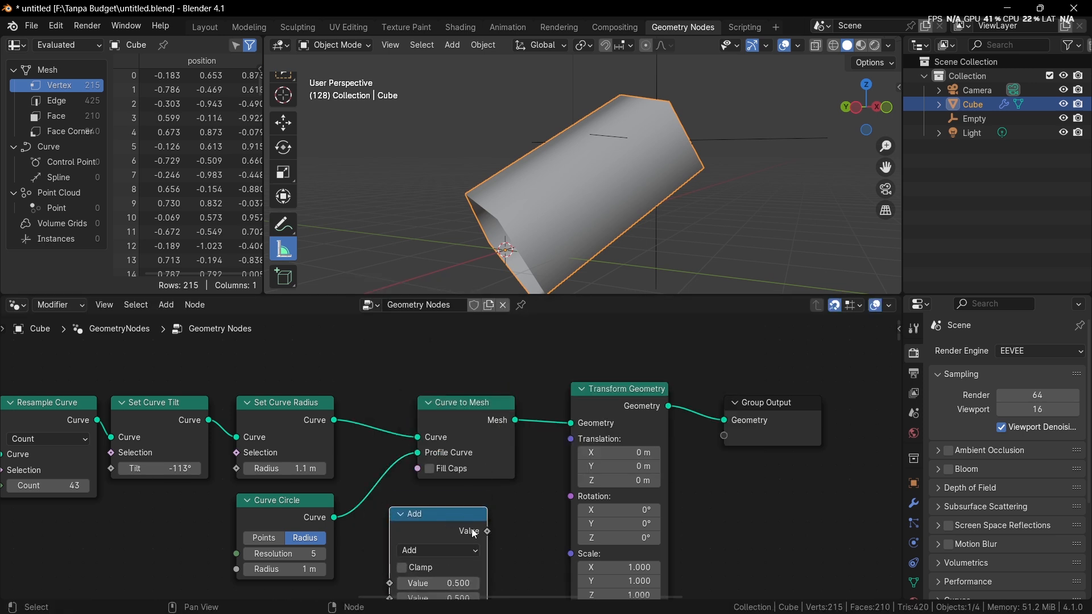
# Step: Test the Math node's Value output on the Transform Geometry Translation input with a first value of 6, and delete the Math node
pyautogui.moveTo(488, 517); pyautogui.dragTo(569, 447)
pyautogui.scroll(-2, 538, 495)
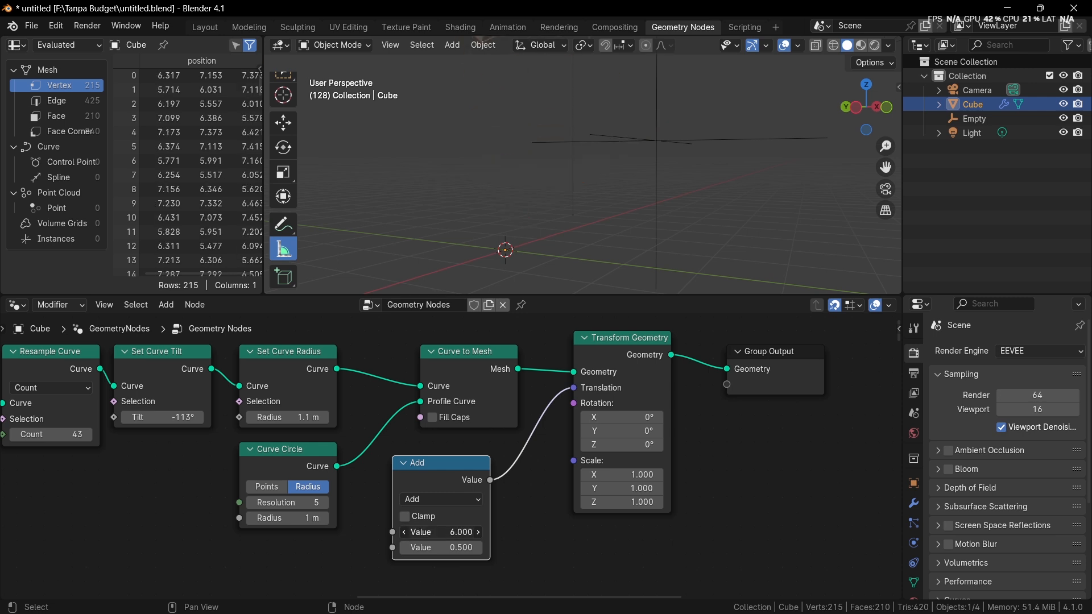
pyautogui.press('x')
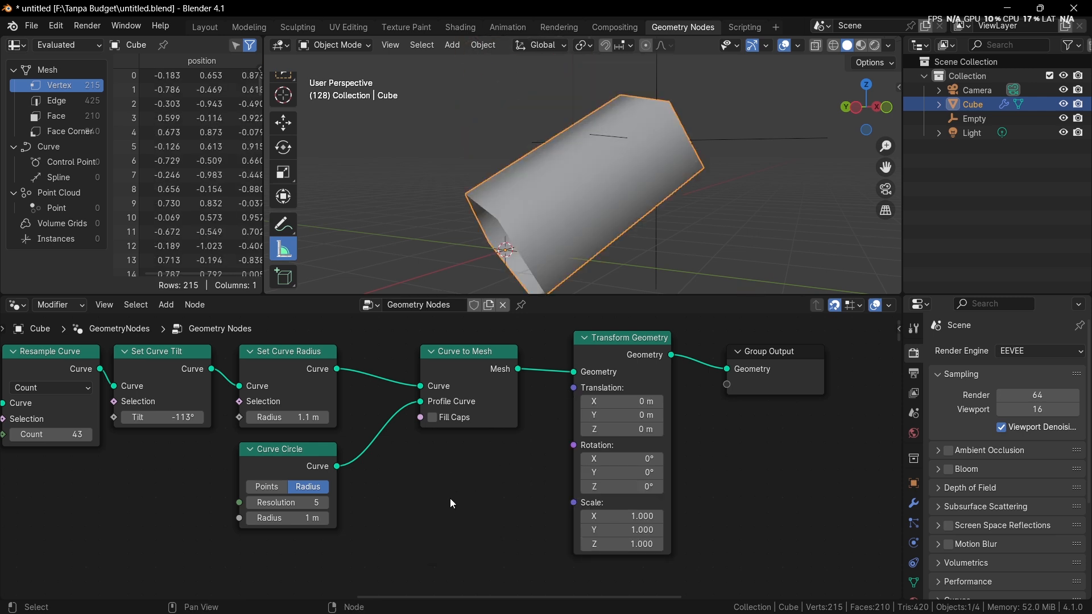
# Step: Add a Position node below Curve to Mesh and try linking its output to the Transform Geometry Translation input
pyautogui.hotkey('shift', 'a')
pyautogui.click(412, 309)
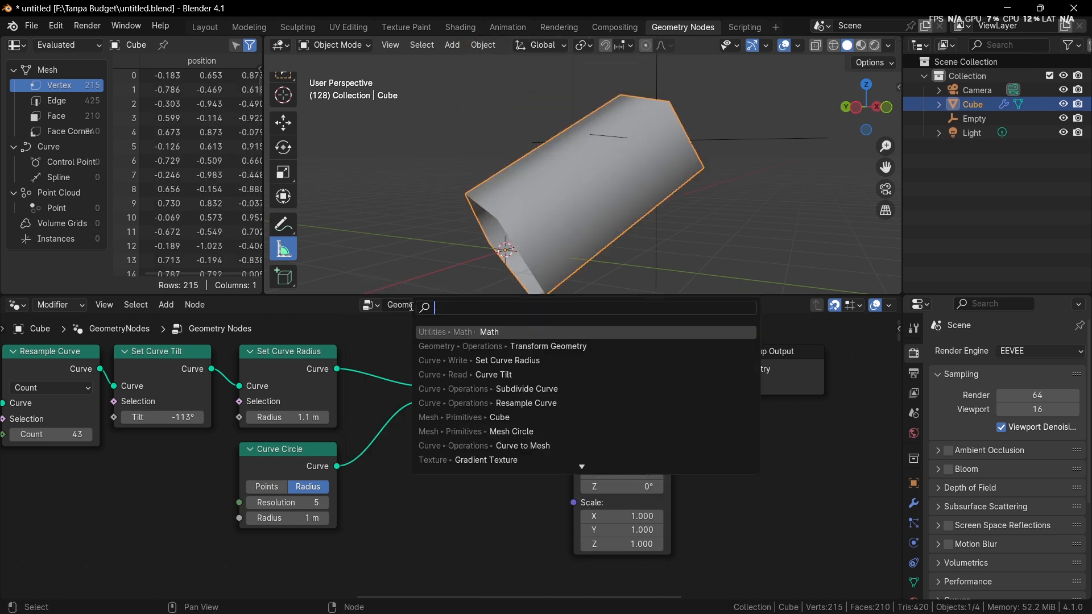
pyautogui.write('pos')
pyautogui.press('Return')
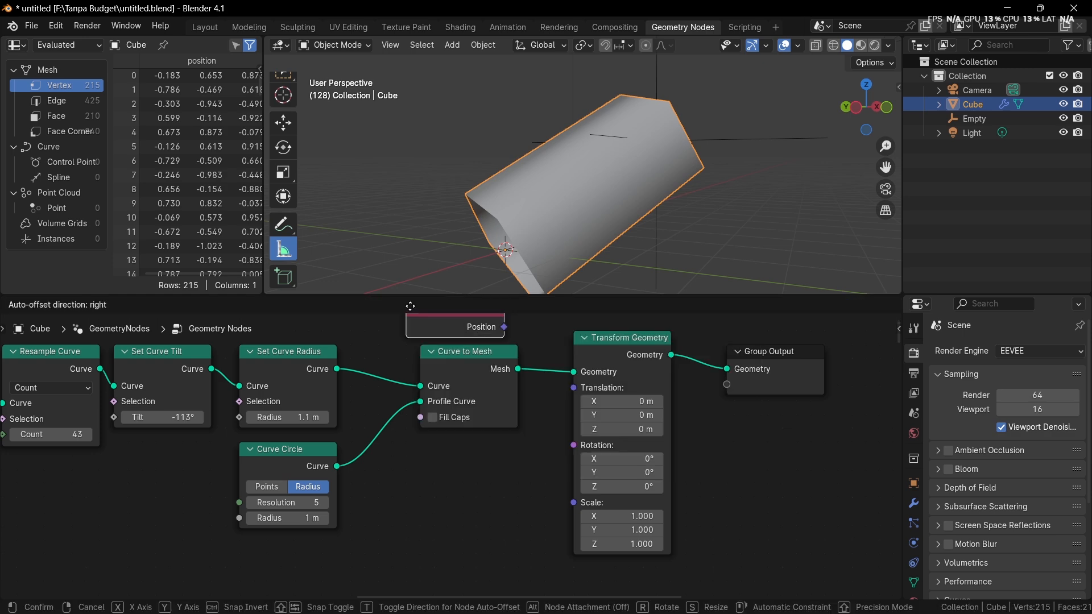
pyautogui.click(441, 464)
pyautogui.moveTo(505, 480); pyautogui.dragTo(573, 390)
pyautogui.scroll(4, 560, 492)
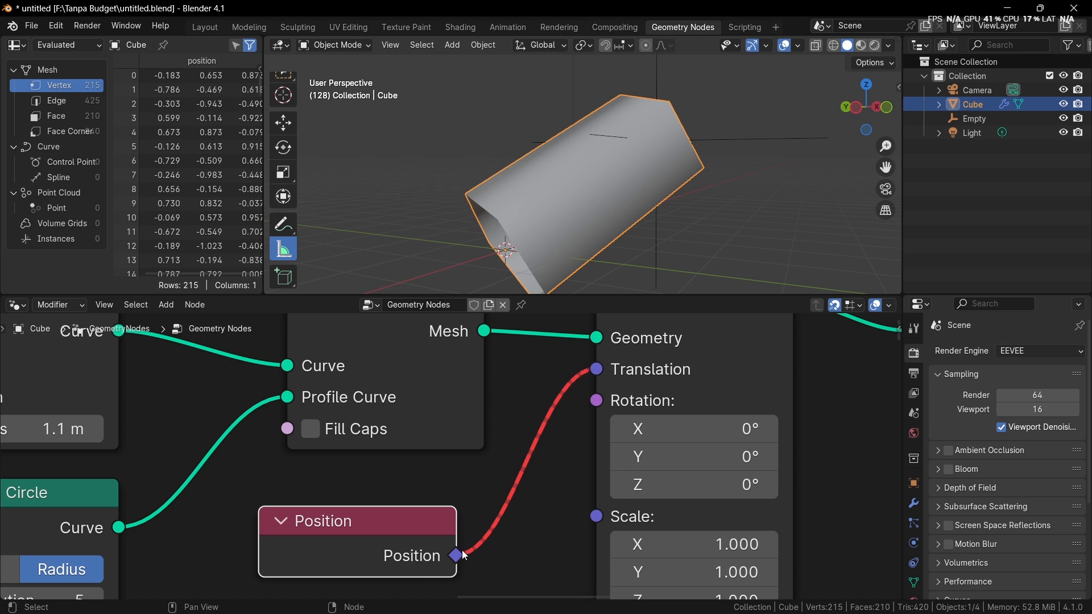
# Step: Disconnect the Position node from the Translation input and delete the Position node
pyautogui.moveTo(463, 554)
pyautogui.keyDown('ctrl'); pyautogui.moveTo(522, 394); pyautogui.dragTo(538, 481, button='right'); pyautogui.keyUp('ctrl')
pyautogui.scroll(-2, 536, 481)
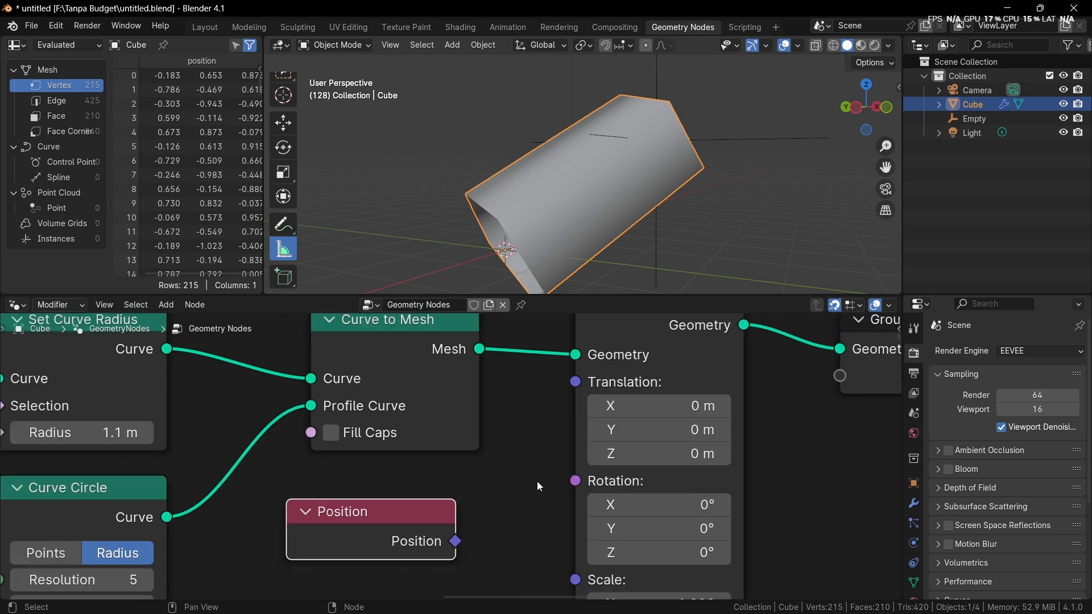
pyautogui.scroll(1, 540, 441)
pyautogui.moveTo(537, 482); pyautogui.dragTo(541, 443, button='middle')
pyautogui.scroll(-3, 537, 446)
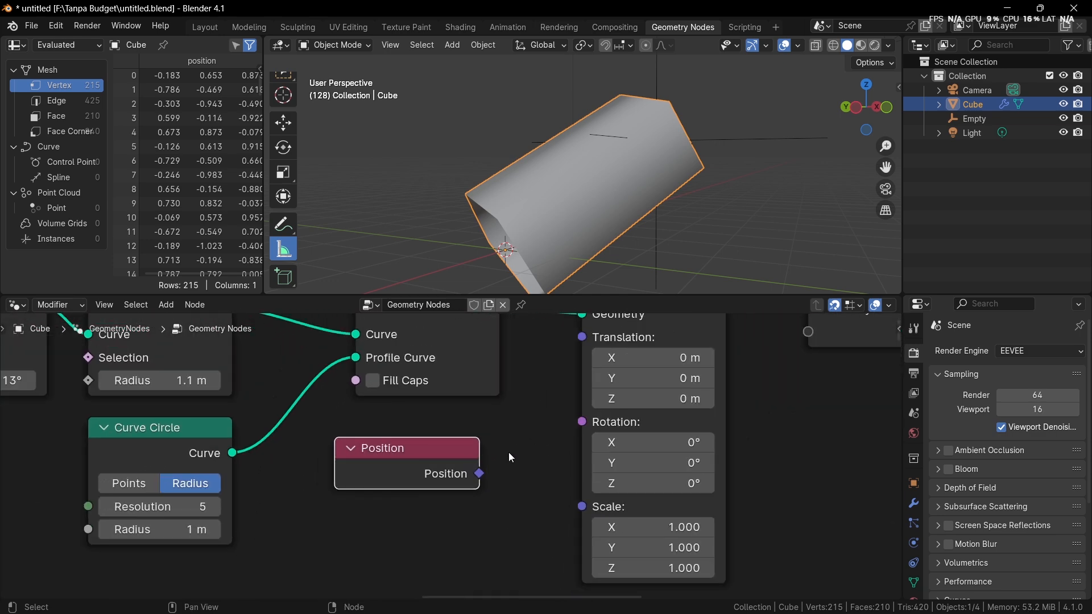
pyautogui.press('x')
# Step: Add a Spline Parameter node below the Resample Curve node
pyautogui.scroll(-2, 506, 448)
pyautogui.moveTo(485, 439); pyautogui.dragTo(496, 473, button='middle')
pyautogui.scroll(-6, 494, 469)
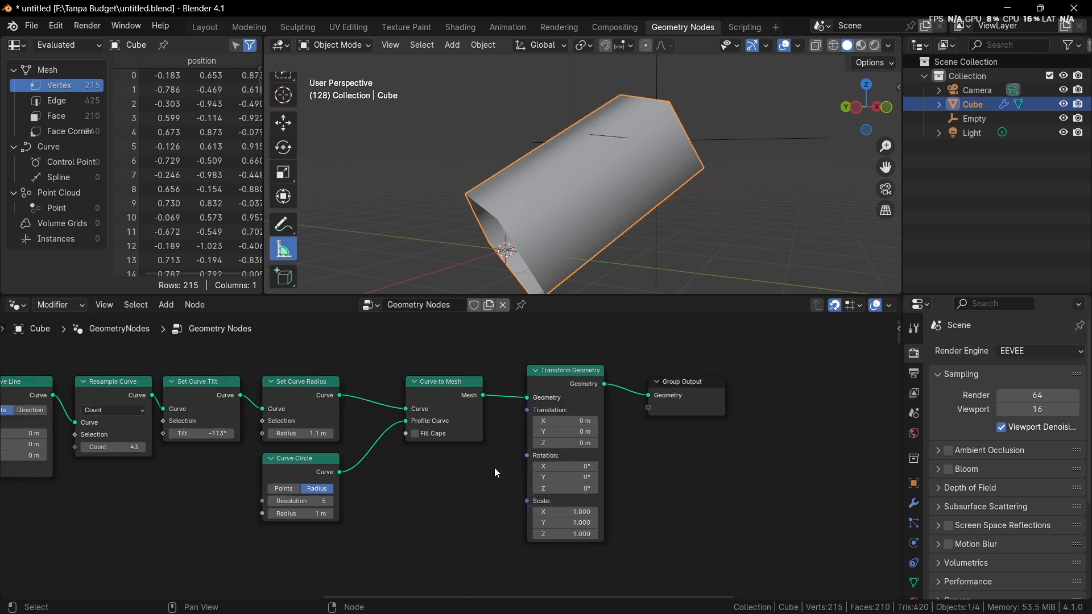
pyautogui.moveTo(413, 467); pyautogui.dragTo(524, 473, button='middle')
pyautogui.moveTo(436, 463); pyautogui.dragTo(523, 480, button='middle')
pyautogui.scroll(4, 523, 480)
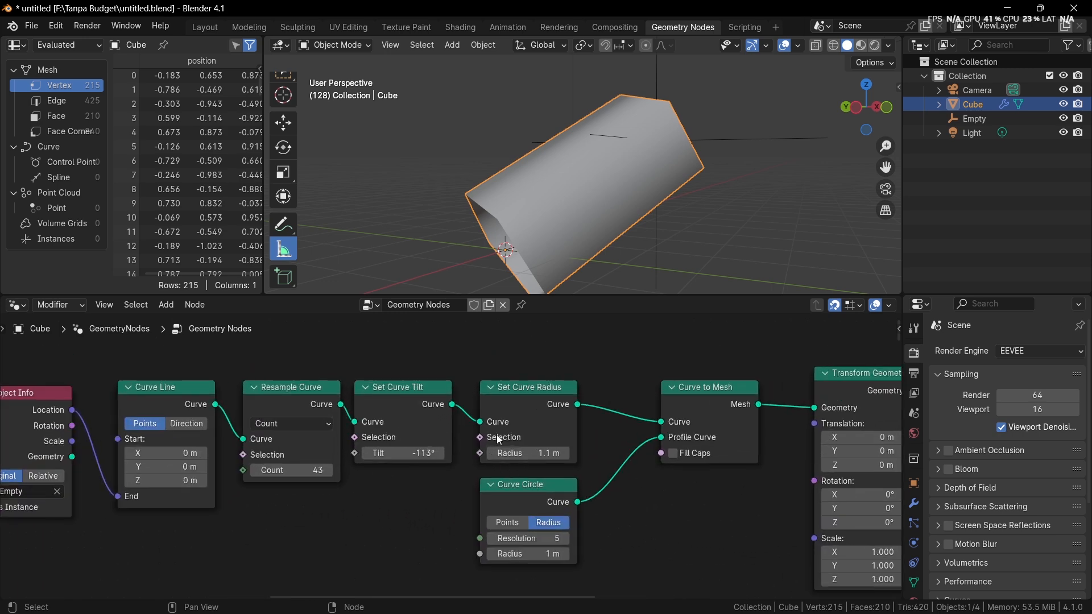
pyautogui.moveTo(442, 462); pyautogui.dragTo(461, 456, button='middle')
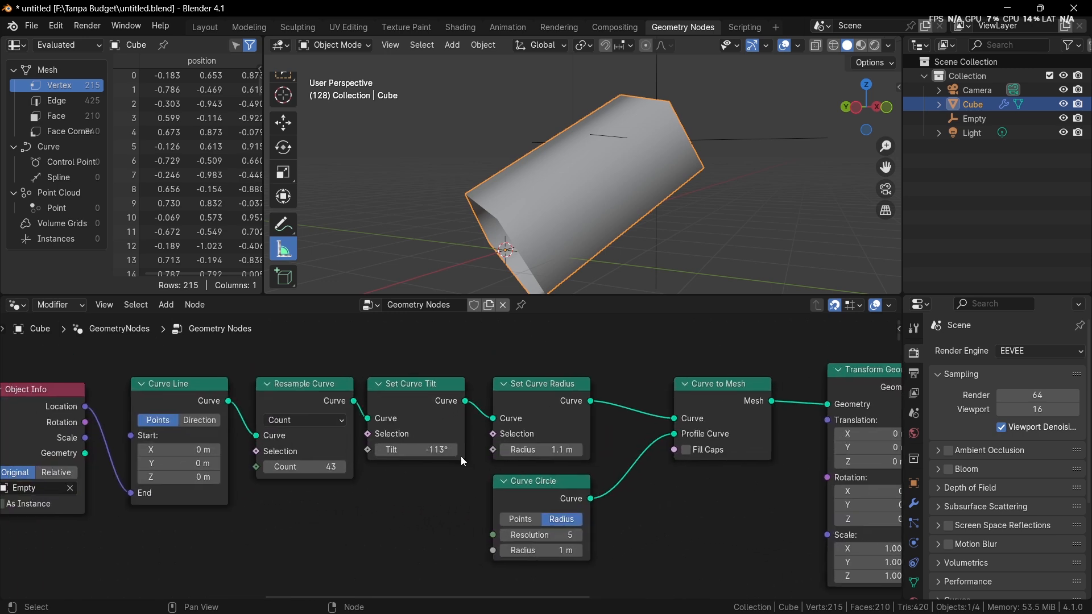
pyautogui.scroll(4, 460, 458)
pyautogui.moveTo(446, 515); pyautogui.dragTo(552, 505, button='middle')
pyautogui.scroll(-1, 492, 519)
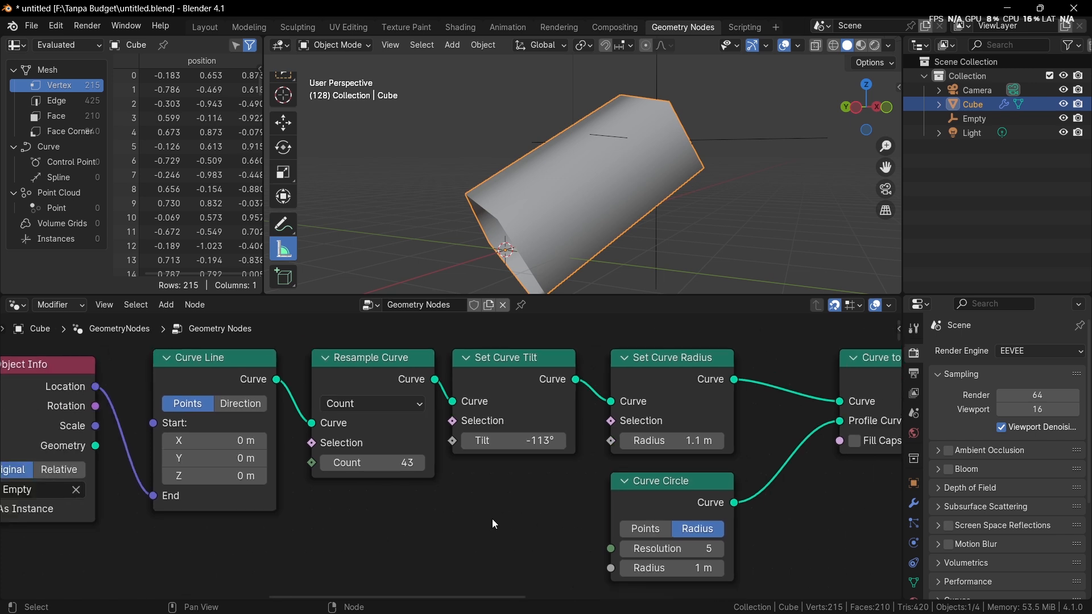
pyautogui.moveTo(470, 517); pyautogui.dragTo(472, 500, button='middle')
pyautogui.hotkey('shift', 'a')
pyautogui.click(435, 315)
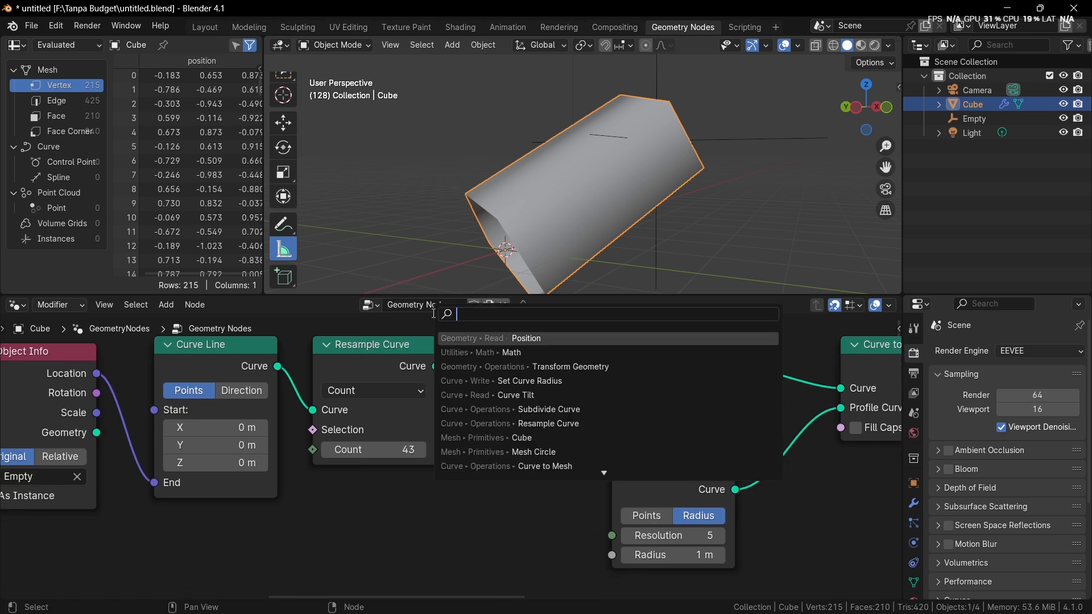
pyautogui.write('parameter')
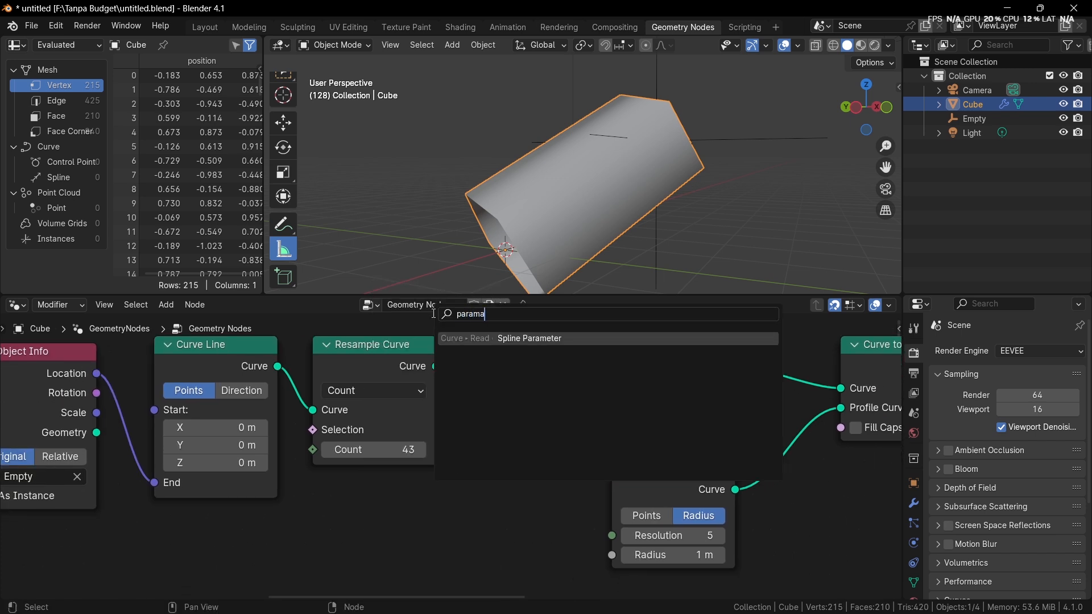
pyautogui.press('Return')
pyautogui.click(310, 473)
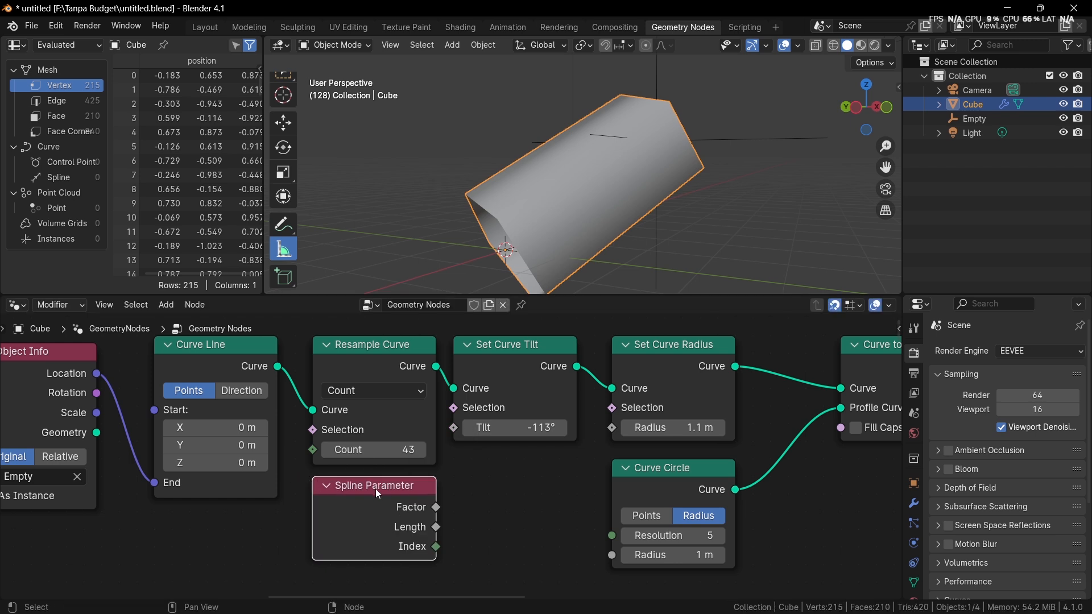
# Step: Link Spline Parameter's Factor output to Set Curve Radius's Radius input, and move the Empty to stretch the cone, reselecting the Cube
pyautogui.moveTo(435, 507); pyautogui.dragTo(603, 432)
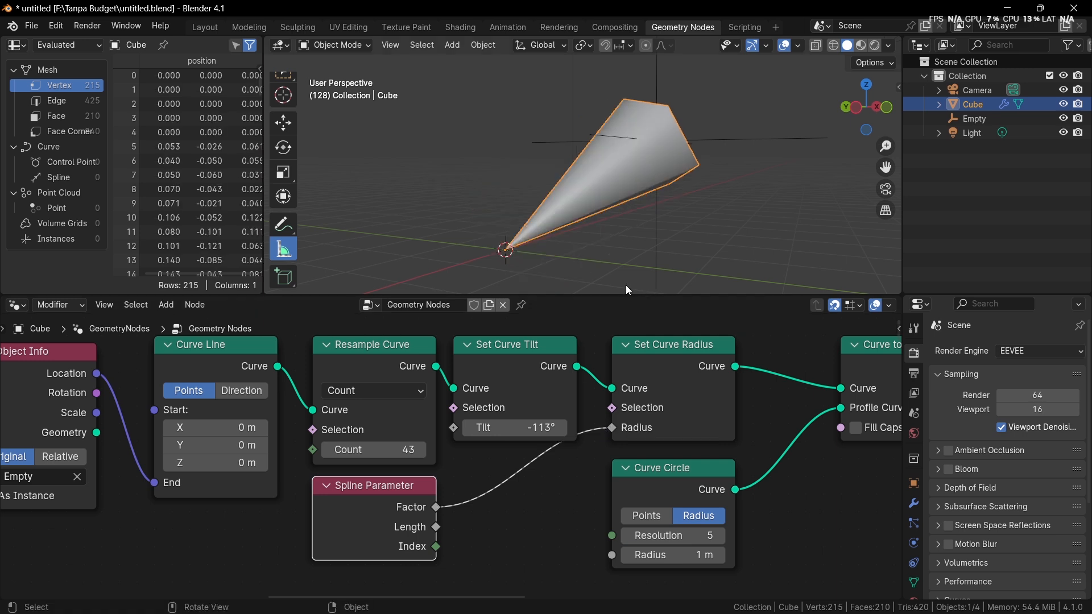
pyautogui.moveTo(547, 274); pyautogui.dragTo(508, 256, button='middle')
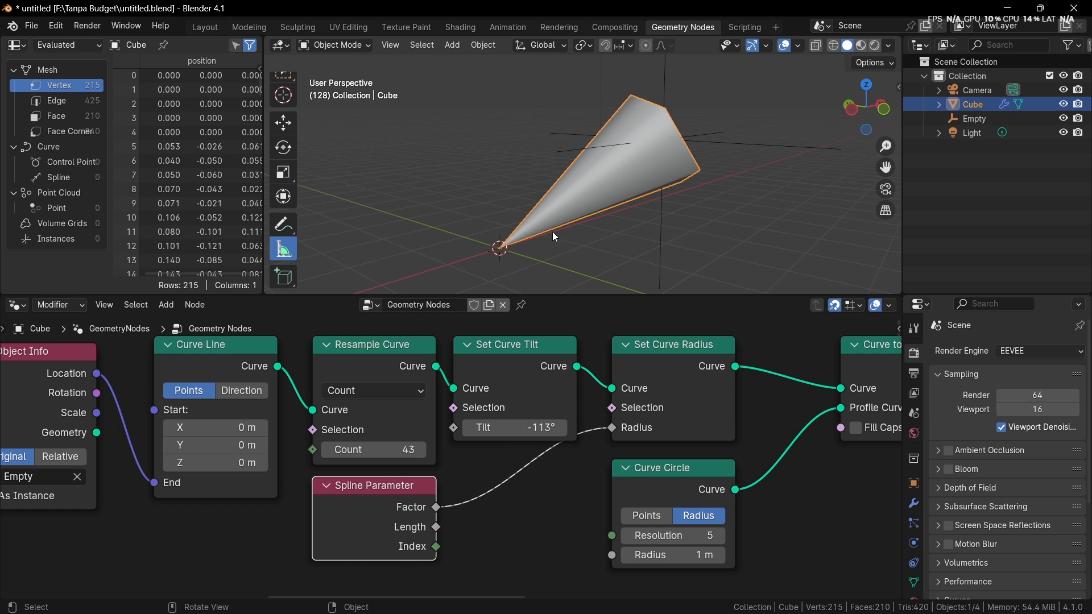
pyautogui.click(738, 137)
pyautogui.press('g')
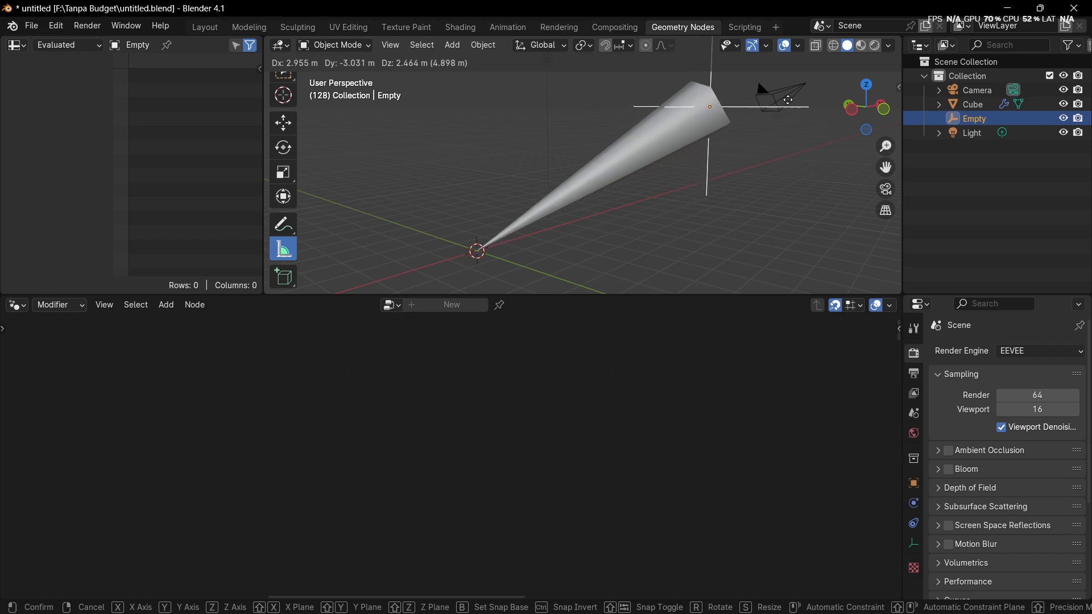
pyautogui.click(690, 138)
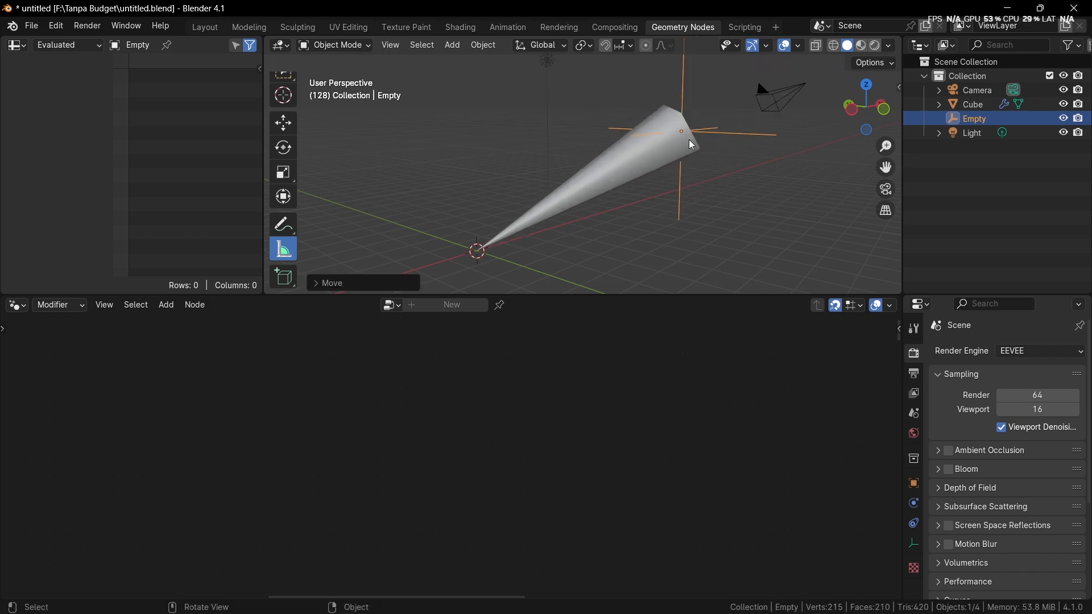
pyautogui.click(519, 234)
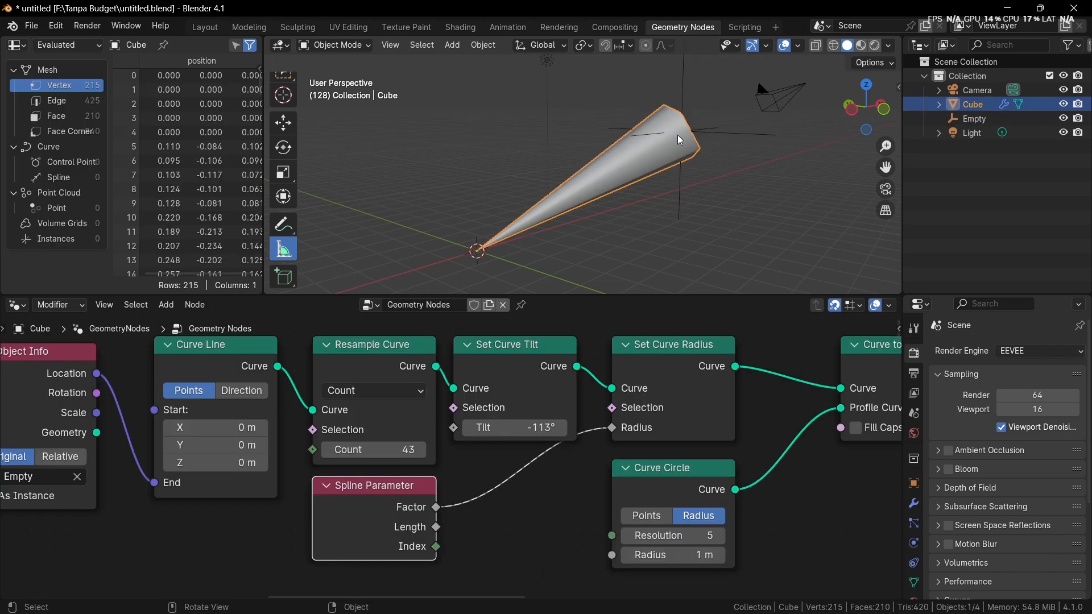
# Step: Replace the Radius input's source with Spline Parameter's Length output, and move the Empty closer to the origin, reselecting the Cube
pyautogui.scroll(1, 426, 506)
pyautogui.moveTo(434, 533); pyautogui.dragTo(616, 430)
pyautogui.click(731, 121)
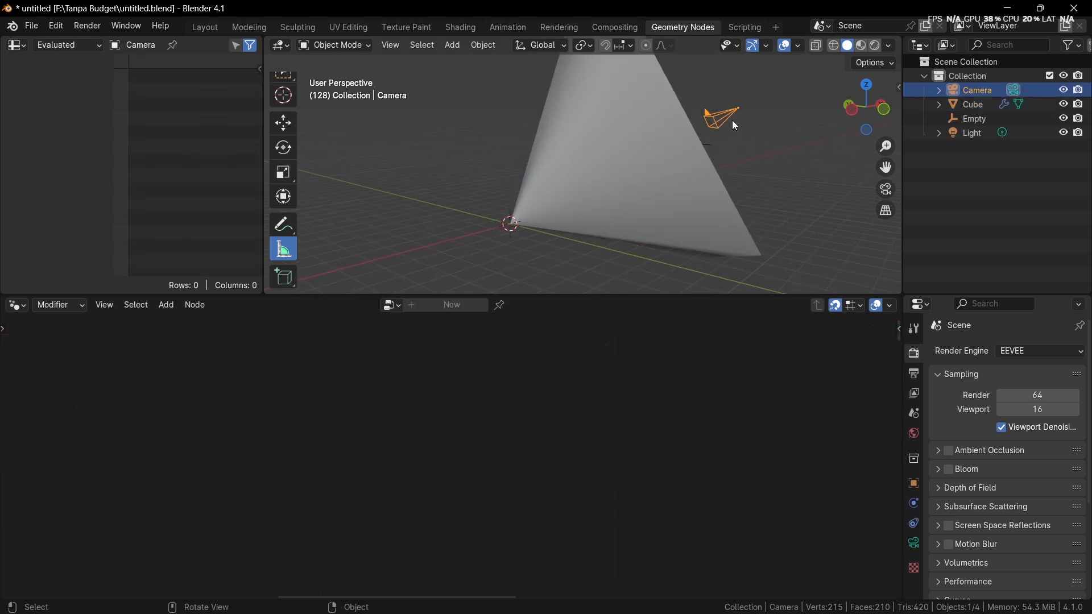
pyautogui.click(660, 151)
pyautogui.click(690, 145)
pyautogui.press('g')
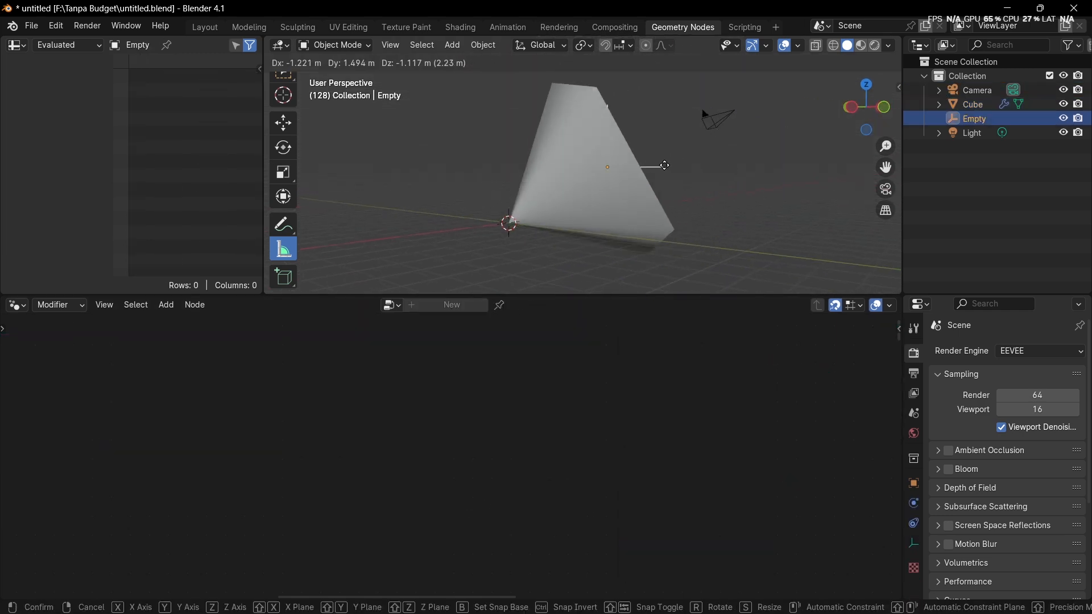
pyautogui.click(619, 191)
pyautogui.click(562, 204)
# Step: Switch the Set Curve Radius node's Radius input back to the Spline Parameter's Factor output
pyautogui.scroll(4, 454, 455)
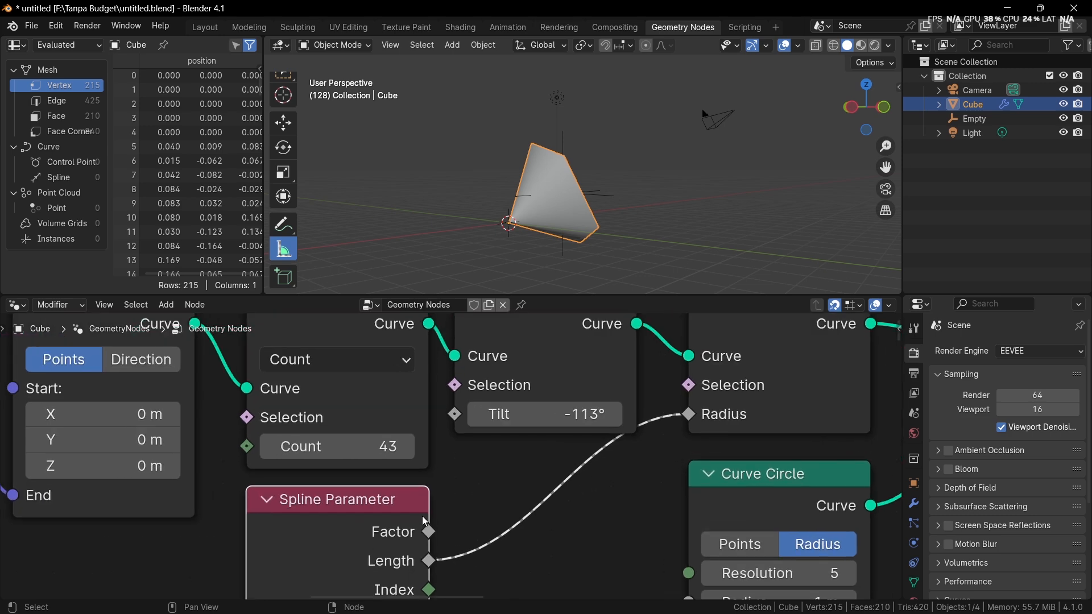
pyautogui.scroll(2, 427, 530)
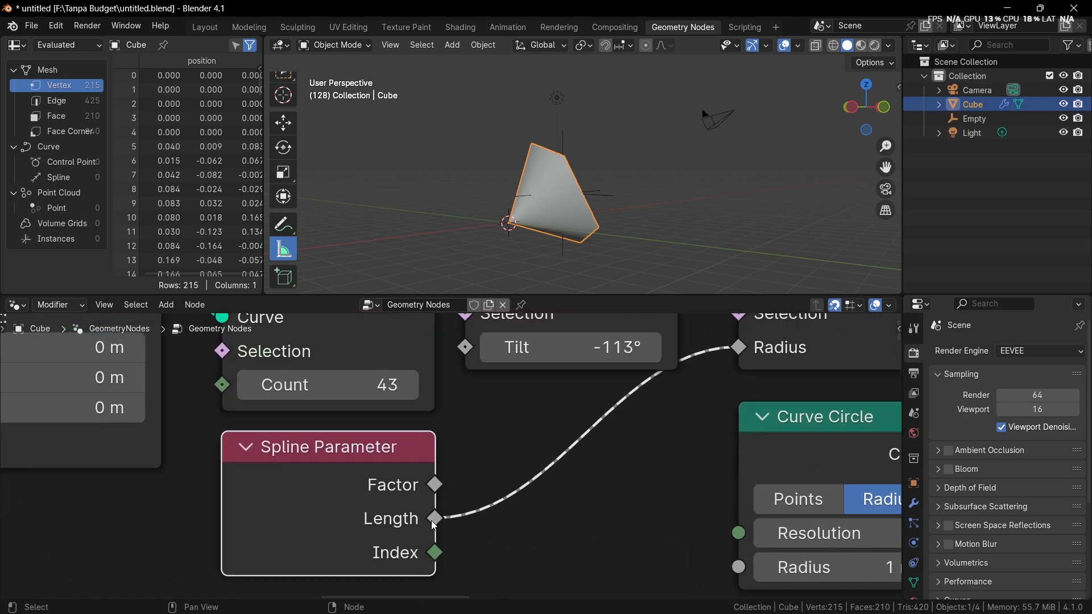
pyautogui.scroll(-3, 431, 568)
pyautogui.moveTo(431, 491); pyautogui.dragTo(667, 384)
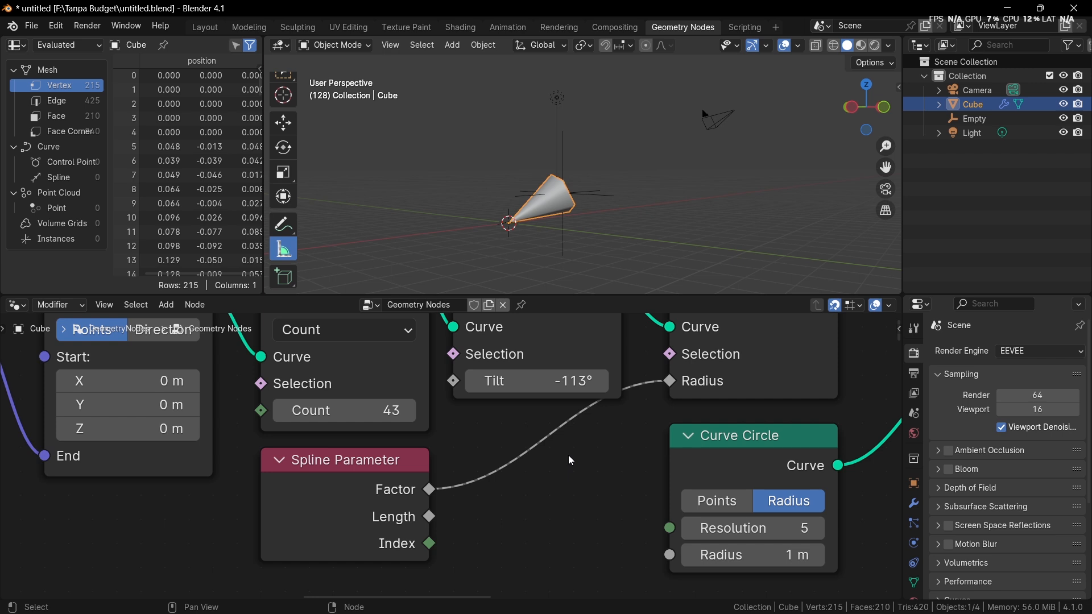
# Step: Relink the Spline Parameter's Length output to the Radius input and inspect the flared mesh from another angle
pyautogui.scroll(3, 493, 278)
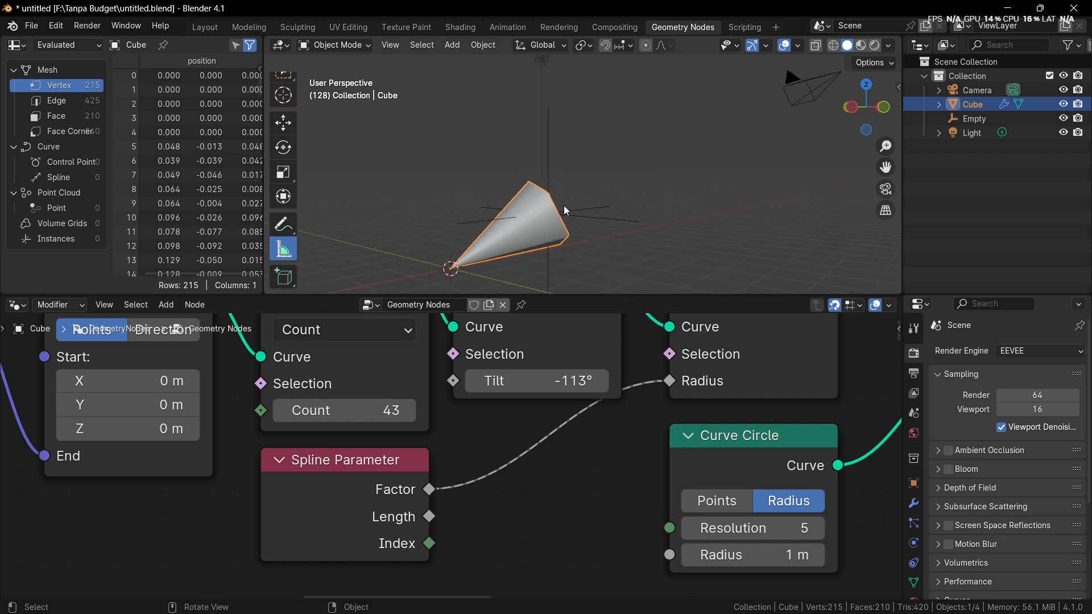
pyautogui.moveTo(464, 515); pyautogui.dragTo(461, 517, button='middle')
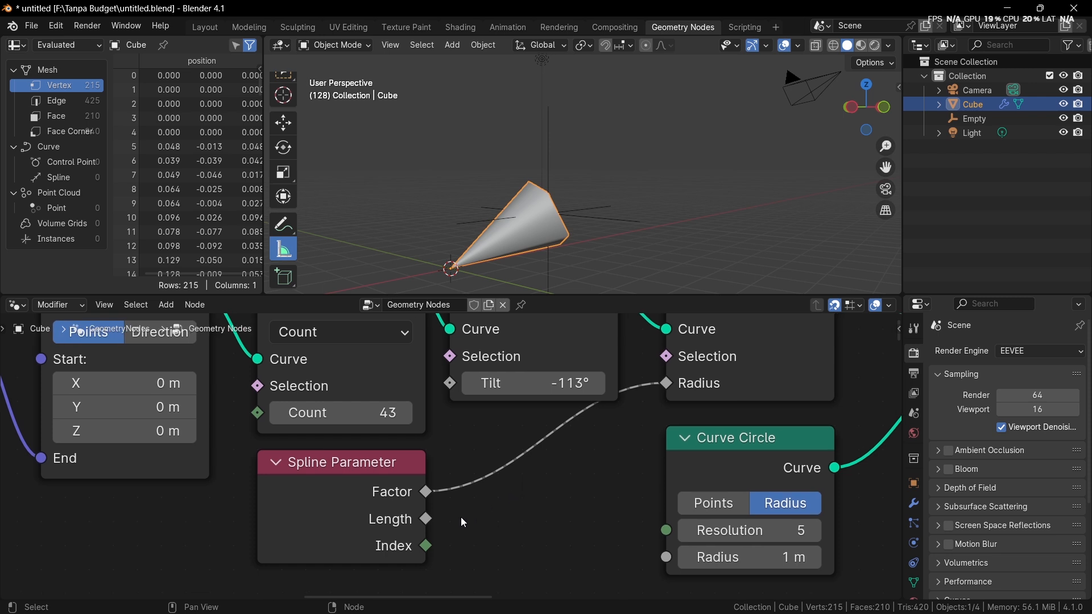
pyautogui.moveTo(426, 519); pyautogui.dragTo(662, 387)
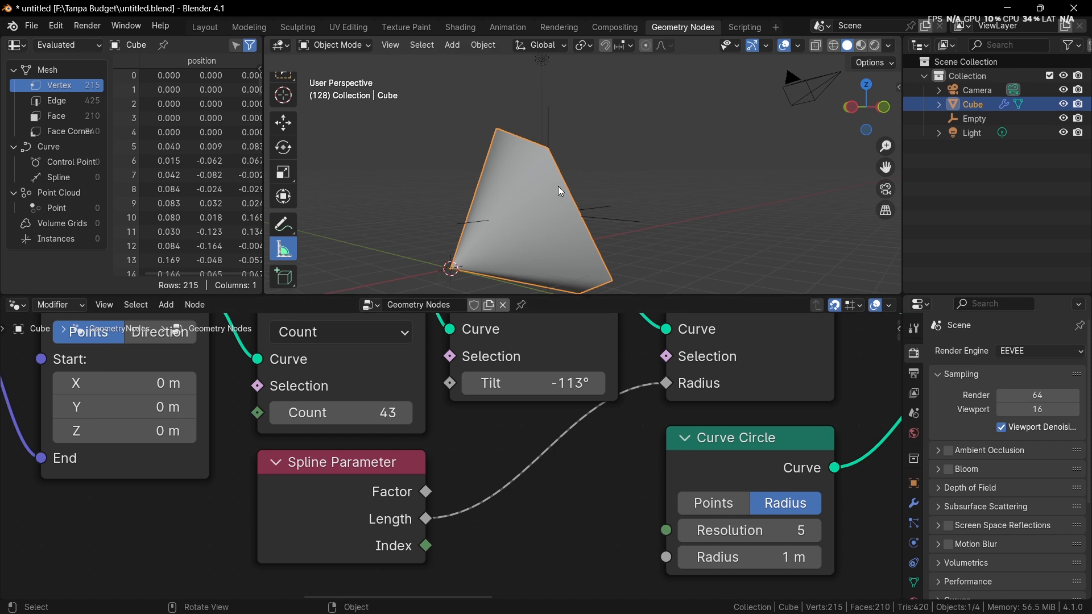
pyautogui.moveTo(493, 268); pyautogui.dragTo(415, 262, button='middle')
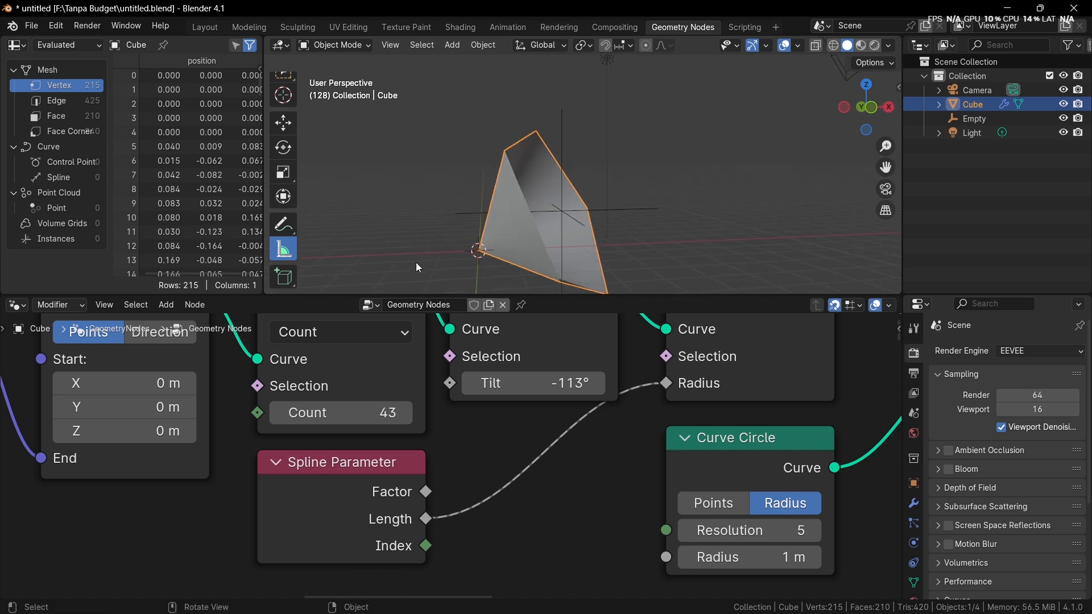
# Step: Show the control point data in the spreadsheet, preview the Set Curve Radius output, and return the preview to Curve to Mesh
pyautogui.click(87, 162)
pyautogui.scroll(-2, 472, 405)
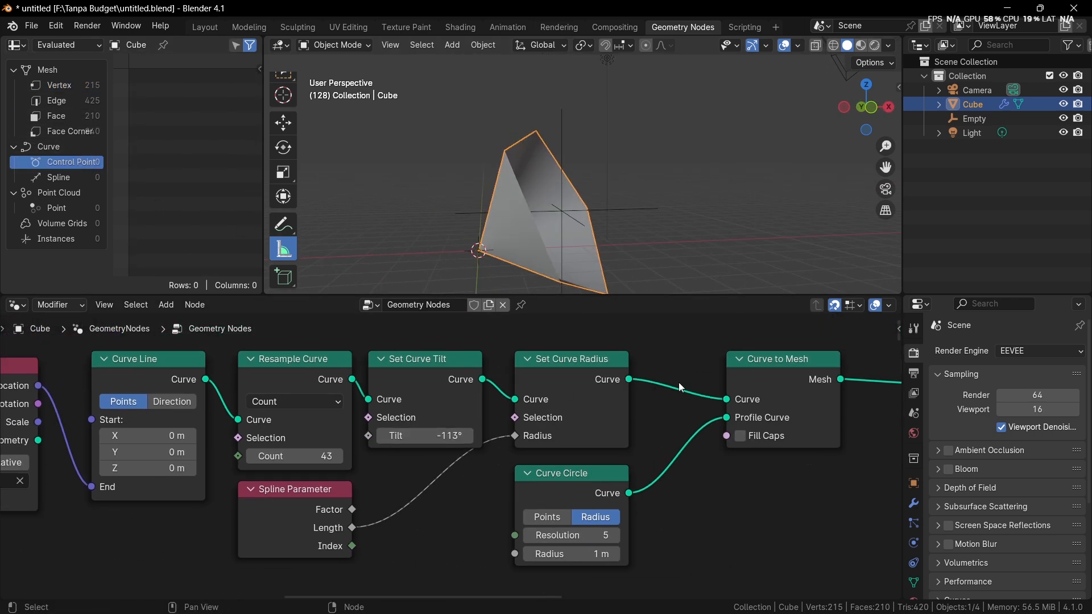
pyautogui.keyDown('ctrl'); pyautogui.keyDown('shift'); pyautogui.click(607, 370); pyautogui.keyUp('shift'); pyautogui.keyUp('ctrl')
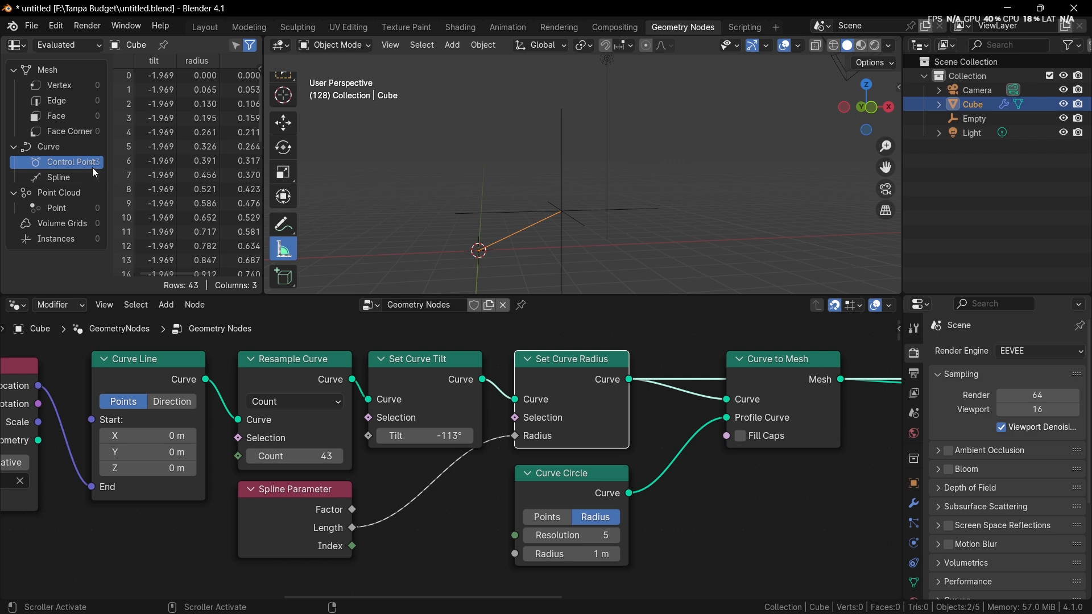
pyautogui.keyDown('ctrl'); pyautogui.keyDown('shift'); pyautogui.click(792, 426); pyautogui.keyUp('shift'); pyautogui.keyUp('ctrl')
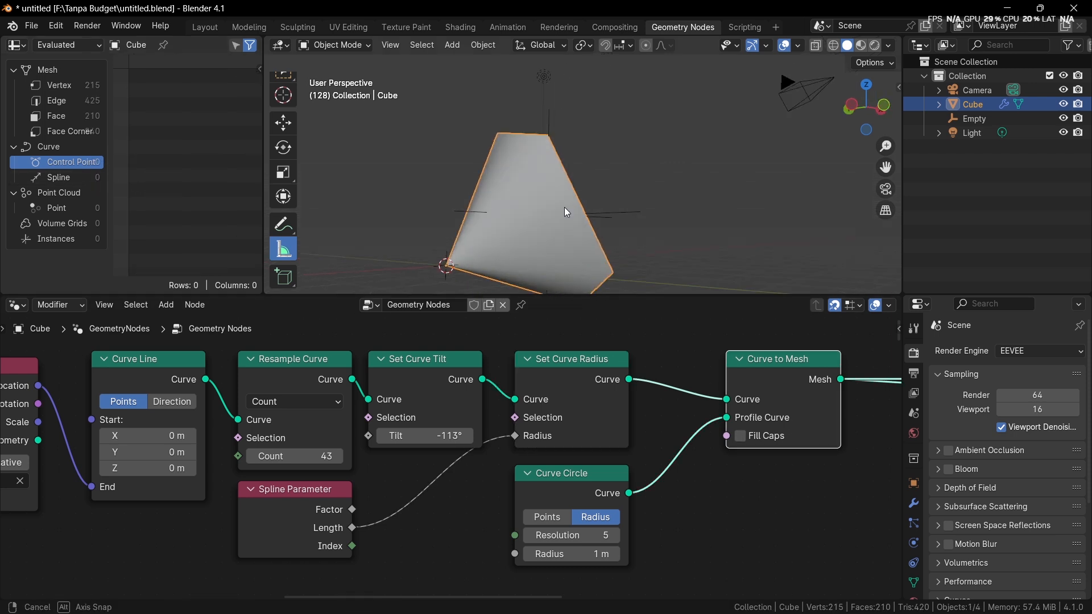
# Step: Feed the Spline Parameter's Index output into the Set Curve Radius node's Radius input, widen the spreadsheet, and browse the mesh vertex positions
pyautogui.moveTo(353, 546); pyautogui.dragTo(515, 435)
pyautogui.moveTo(262, 187); pyautogui.dragTo(334, 187)
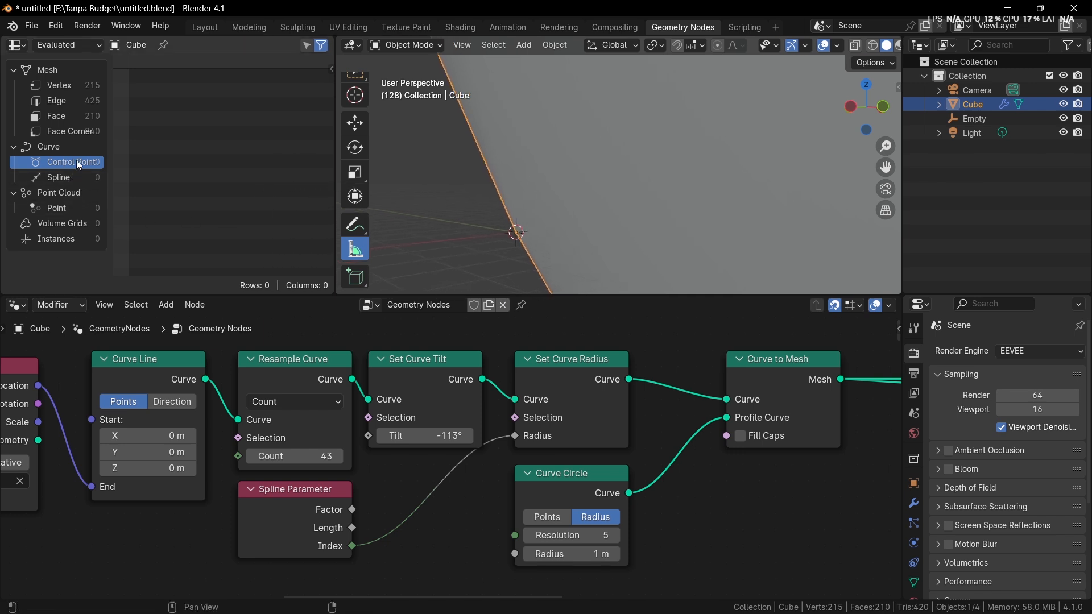
pyautogui.click(66, 85)
pyautogui.scroll(-15, 132, 76)
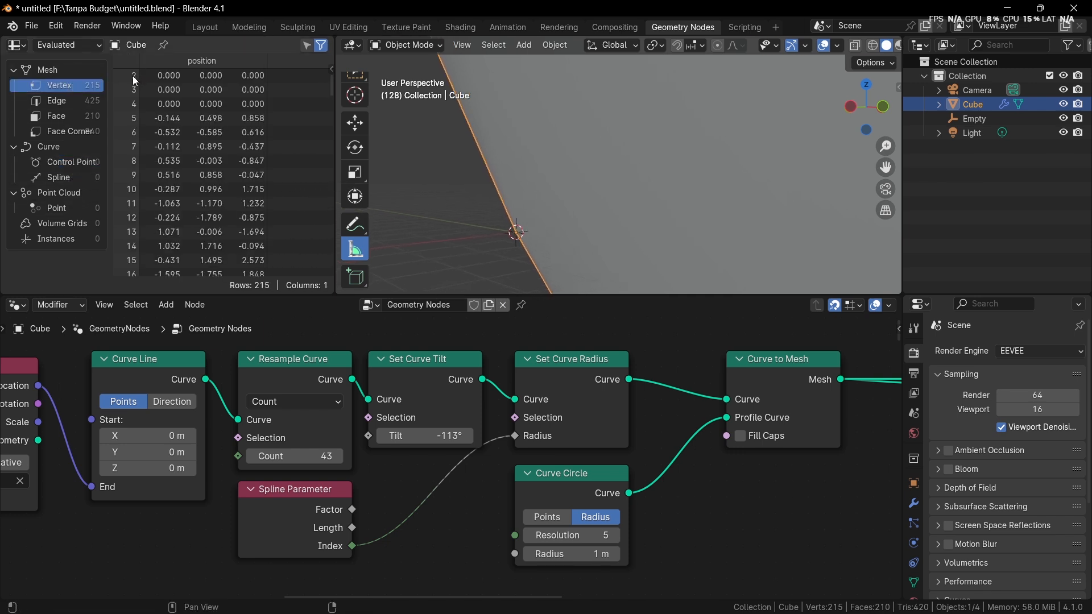
pyautogui.scroll(-20, 135, 142)
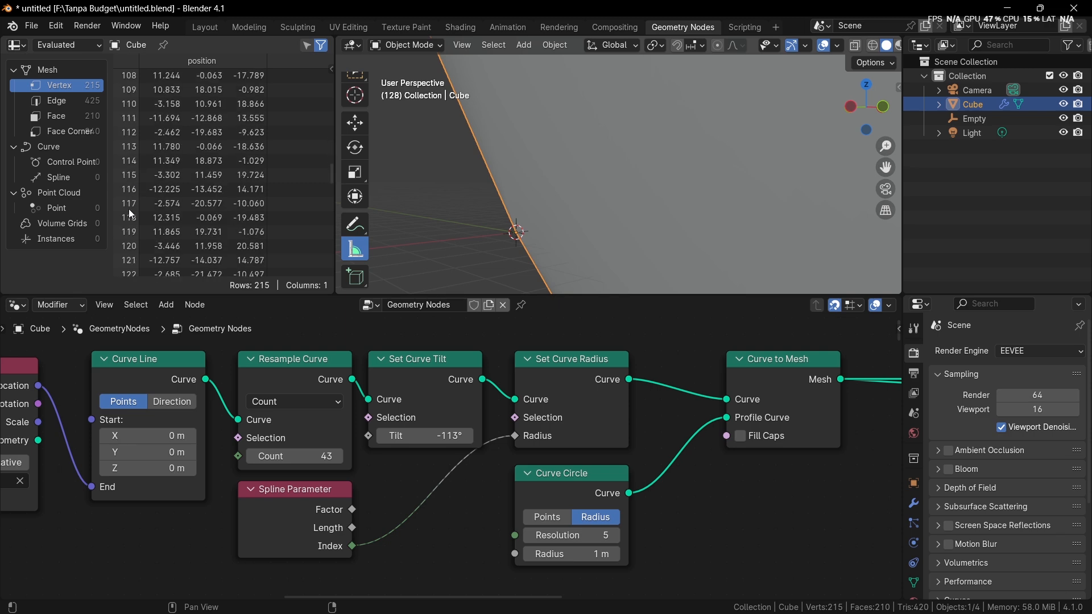
pyautogui.moveTo(331, 202)
pyautogui.mouseDown()
pyautogui.moveTo(330, 305)
pyautogui.moveTo(346, 200)
pyautogui.mouseUp()
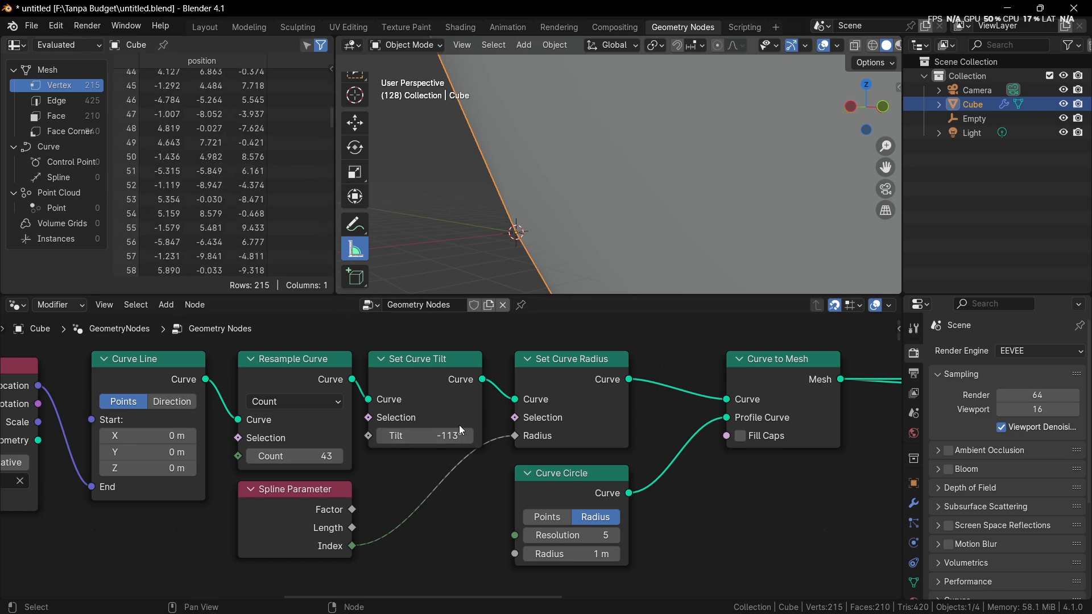
# Step: Preview the Set Curve Radius output and browse its control point radius values in the spreadsheet
pyautogui.keyDown('ctrl'); pyautogui.keyDown('shift'); pyautogui.click(607, 371); pyautogui.keyUp('shift'); pyautogui.keyUp('ctrl')
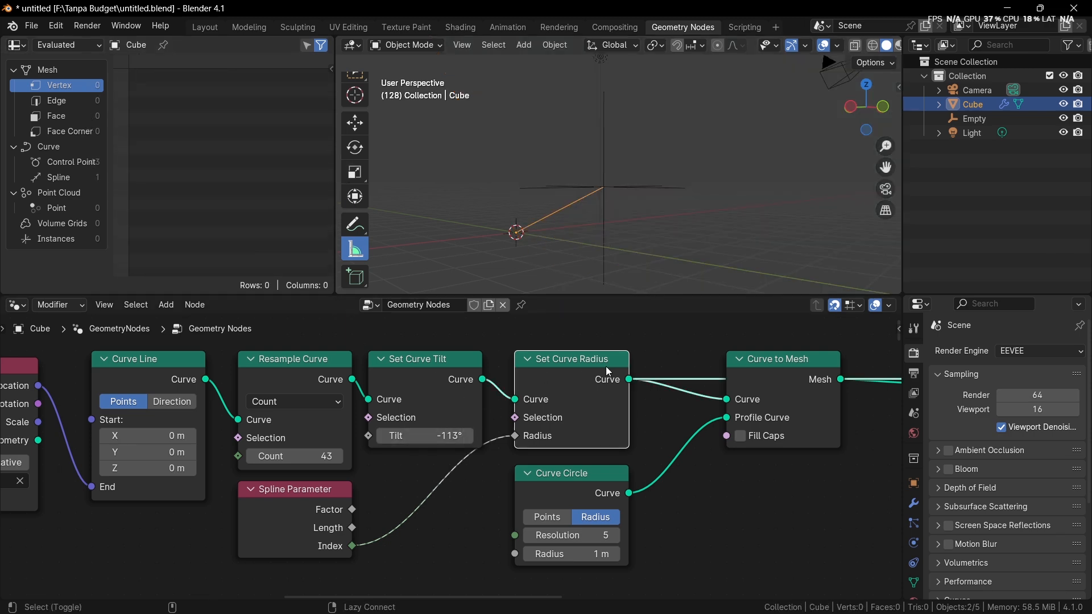
pyautogui.click(85, 161)
pyautogui.scroll(-5, 134, 135)
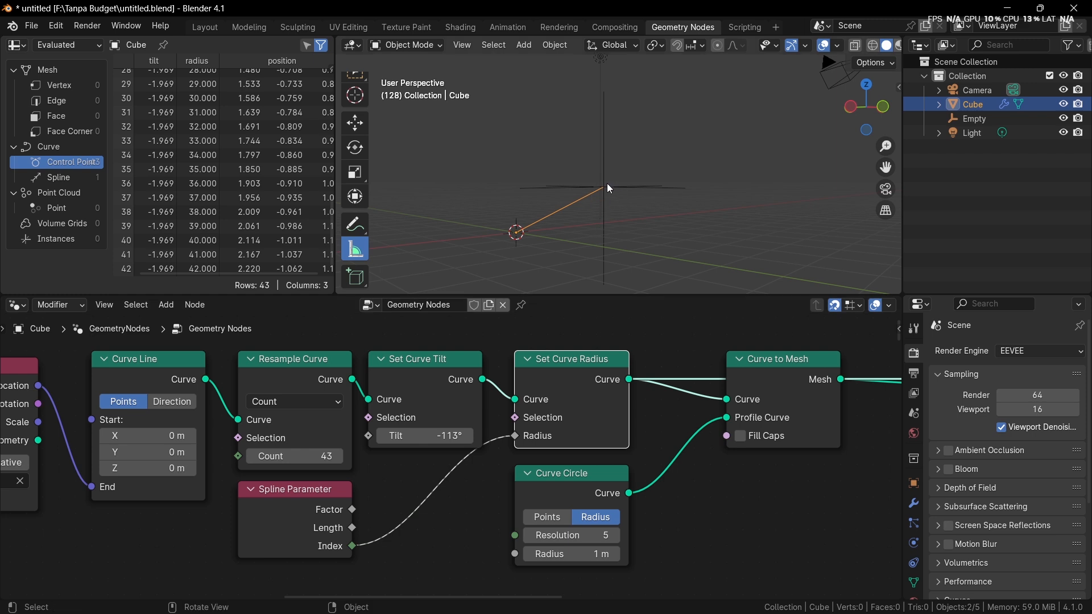
# Step: Delete the Transform Geometry node while keeping its connection, and preview the Curve to Mesh result
pyautogui.scroll(-2, 666, 385)
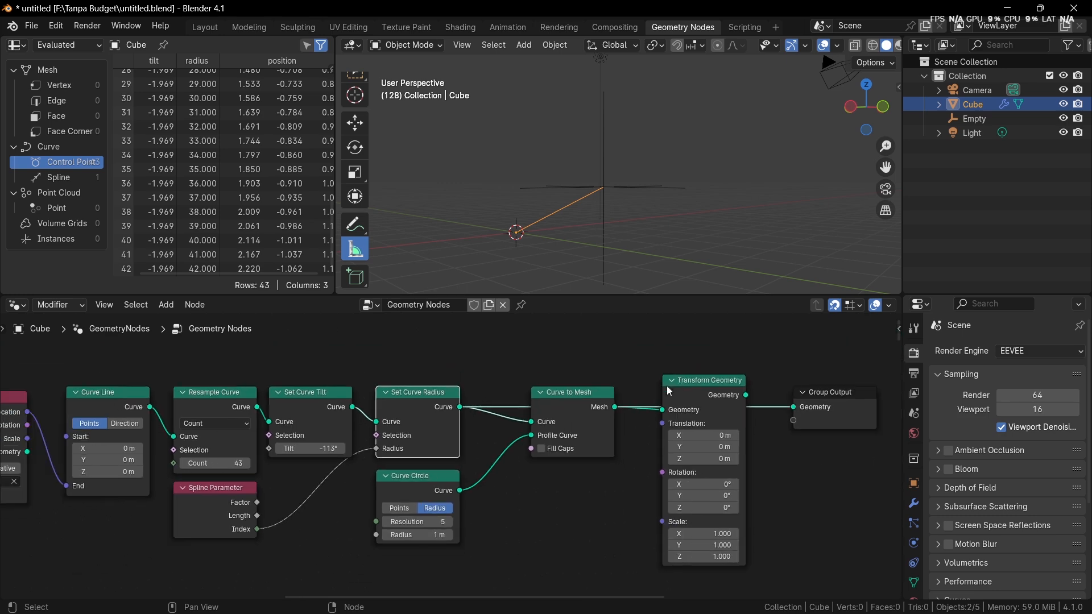
pyautogui.click(704, 397)
pyautogui.hotkey('ctrl', 'x')
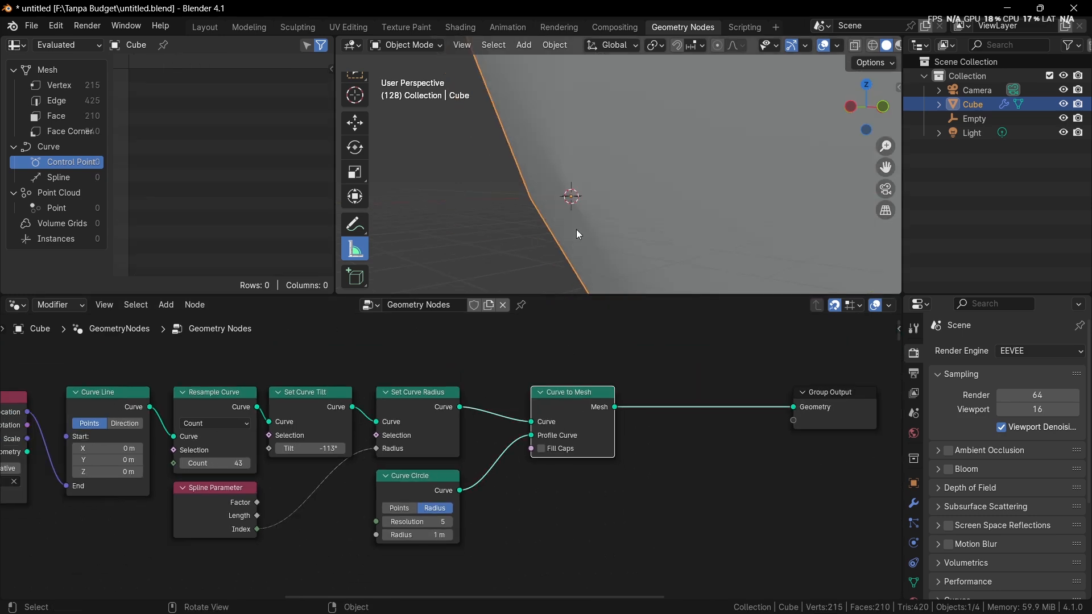
pyautogui.moveTo(576, 230); pyautogui.dragTo(592, 224, button='middle')
# Step: Relink the Spline Parameter's Factor output to the Set Curve Radius node's Radius input and inspect the cone-shaped mesh
pyautogui.moveTo(364, 472); pyautogui.dragTo(473, 421, button='middle')
pyautogui.scroll(7, 474, 421)
pyautogui.moveTo(277, 461); pyautogui.dragTo(383, 452)
pyautogui.moveTo(315, 484); pyautogui.dragTo(501, 371)
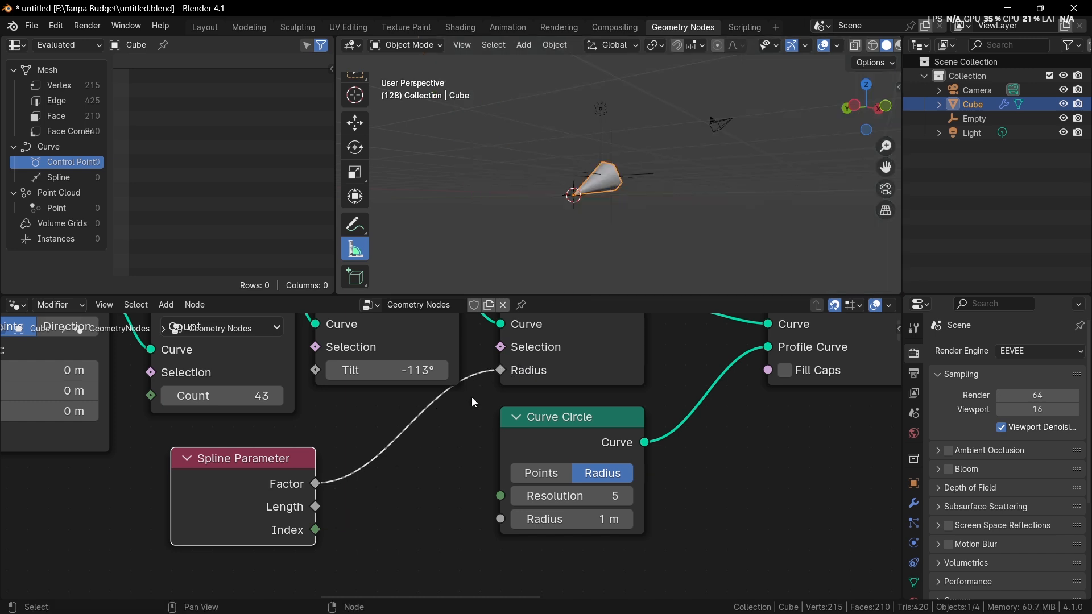
pyautogui.moveTo(473, 402); pyautogui.dragTo(641, 373, button='middle')
pyautogui.scroll(6, 605, 243)
pyautogui.moveTo(650, 204); pyautogui.dragTo(663, 226, button='middle')
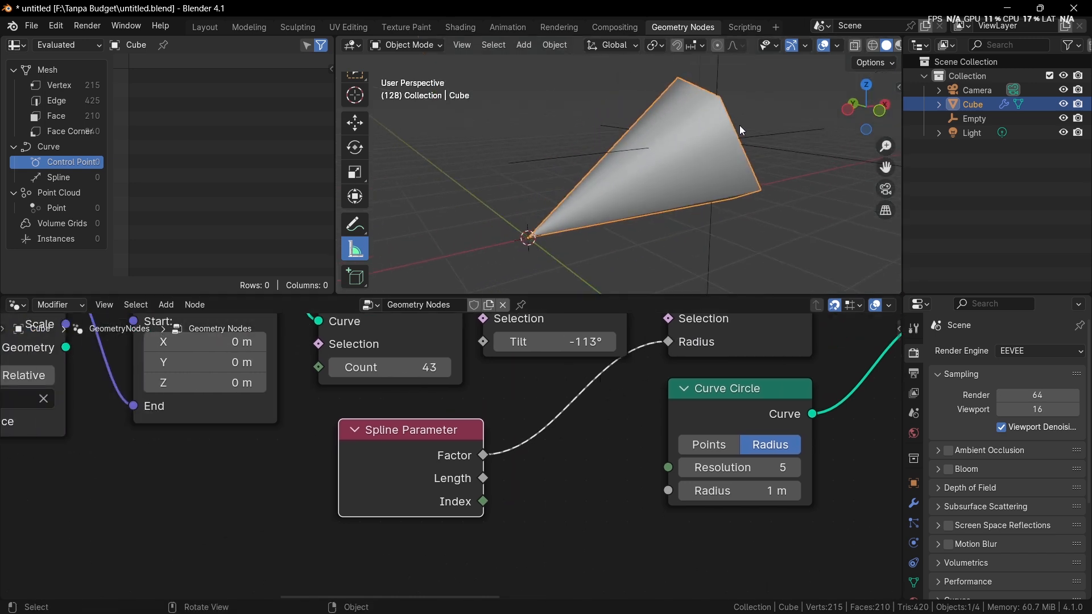
# Step: Move the Spline Parameter node aside and insert a Color Ramp node between its Factor output and the Radius input
pyautogui.moveTo(401, 473); pyautogui.dragTo(196, 533)
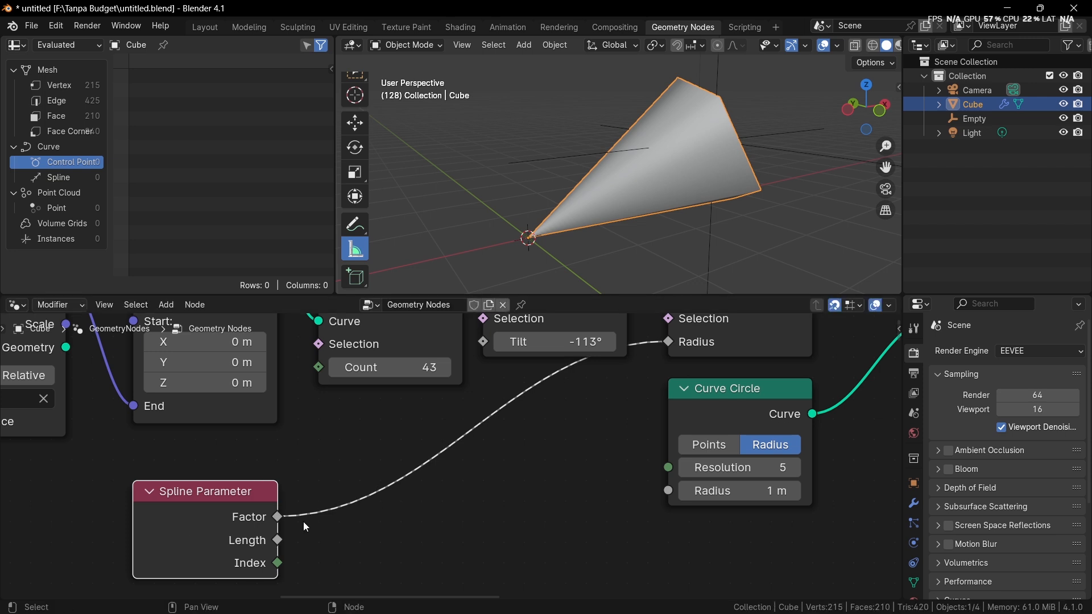
pyautogui.hotkey('shift', 'a')
pyautogui.click(412, 305)
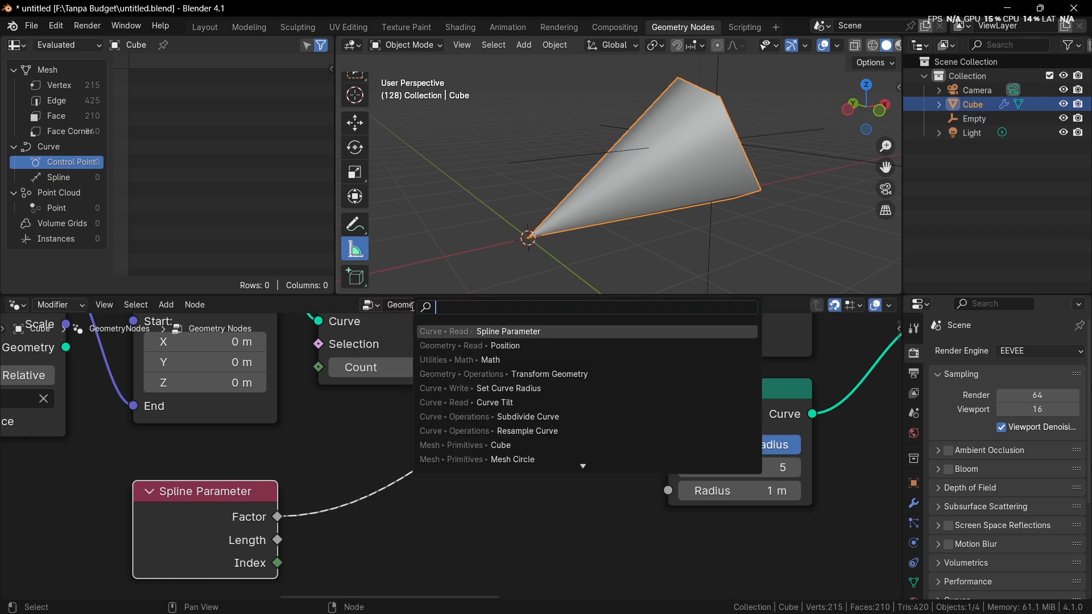
pyautogui.write('color ramp')
pyautogui.press('Return')
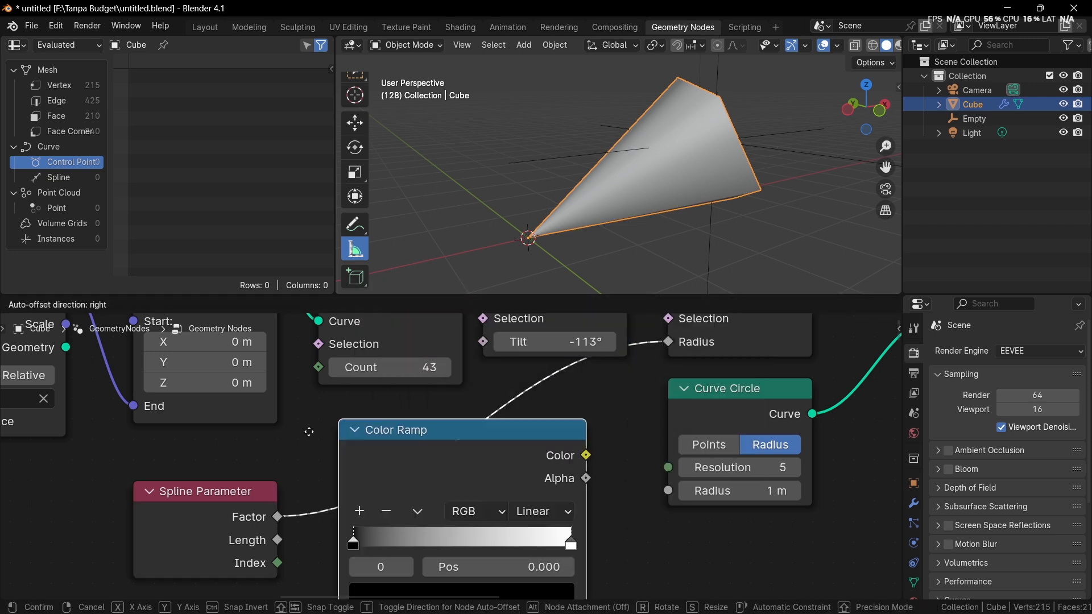
pyautogui.click(330, 387)
# Step: Move the Color Ramp's black stop to position 0.342 and lighten its color to dark grey
pyautogui.scroll(1, 358, 480)
pyautogui.moveTo(341, 533); pyautogui.dragTo(424, 516)
pyautogui.moveTo(435, 465); pyautogui.dragTo(443, 377, button='middle')
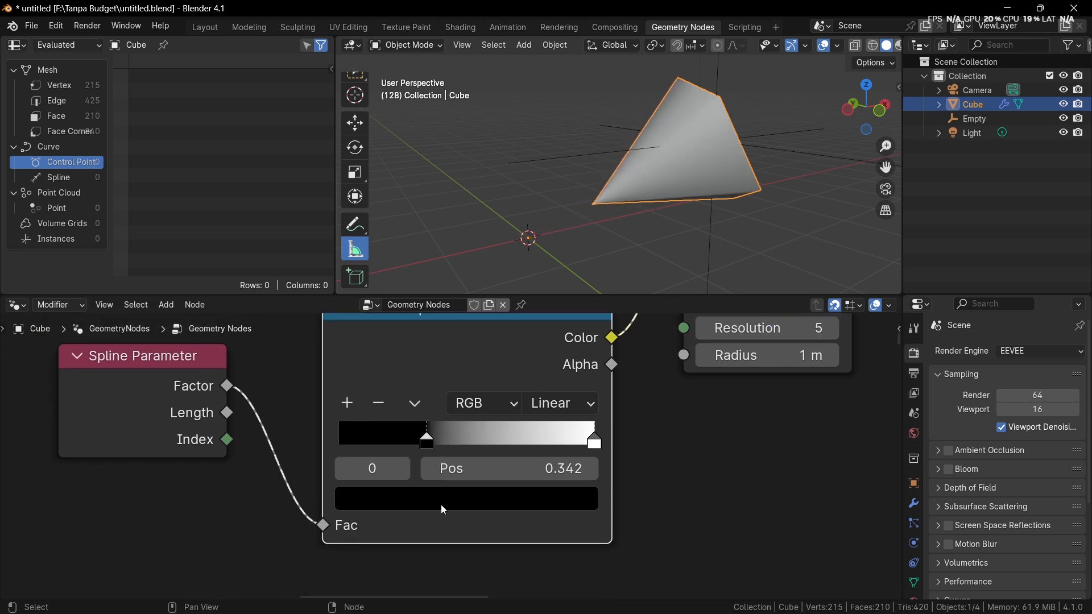
pyautogui.click(441, 503)
pyautogui.moveTo(572, 319); pyautogui.dragTo(575, 309)
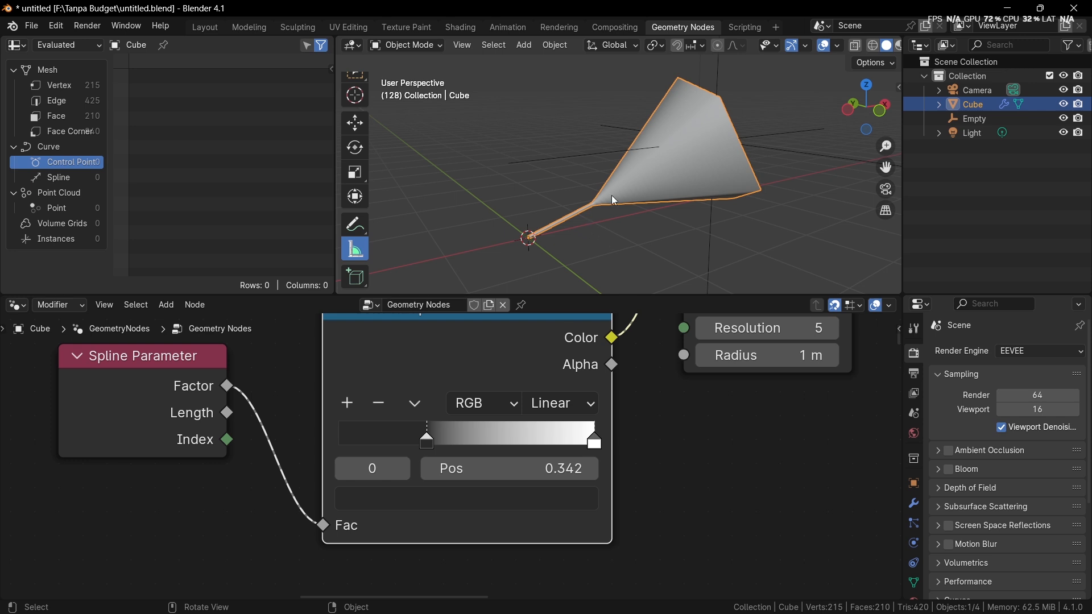
# Step: Move the Color Ramp's dark stop close to the ramp's start, add a middle stop, and darken it to medium grey
pyautogui.moveTo(614, 201); pyautogui.dragTo(544, 313, button='middle')
pyautogui.moveTo(427, 441); pyautogui.dragTo(353, 442)
pyautogui.click(347, 402)
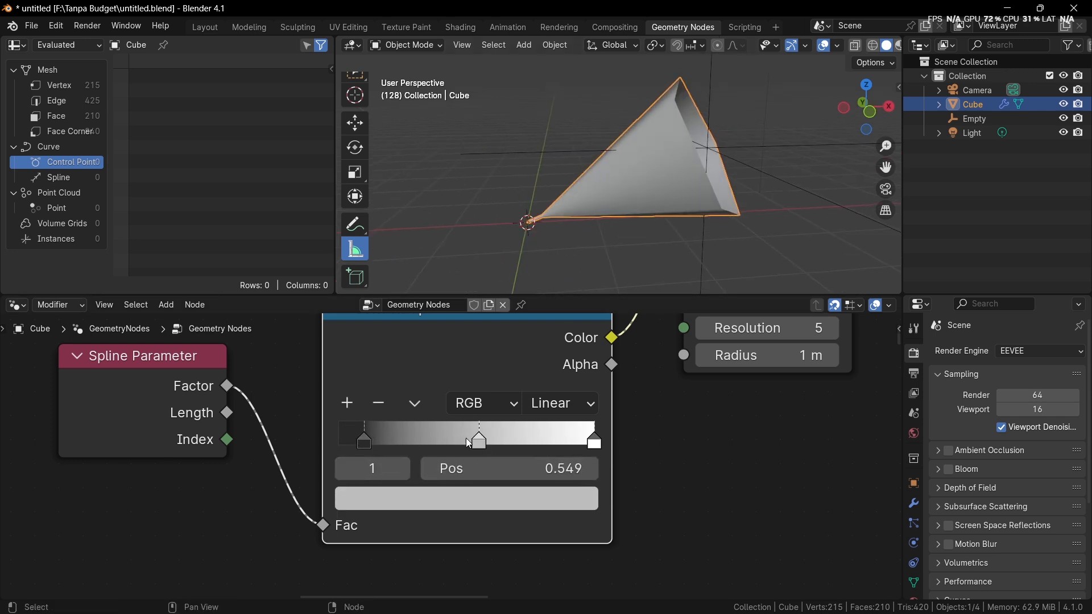
pyautogui.click(516, 503)
pyautogui.click(575, 306)
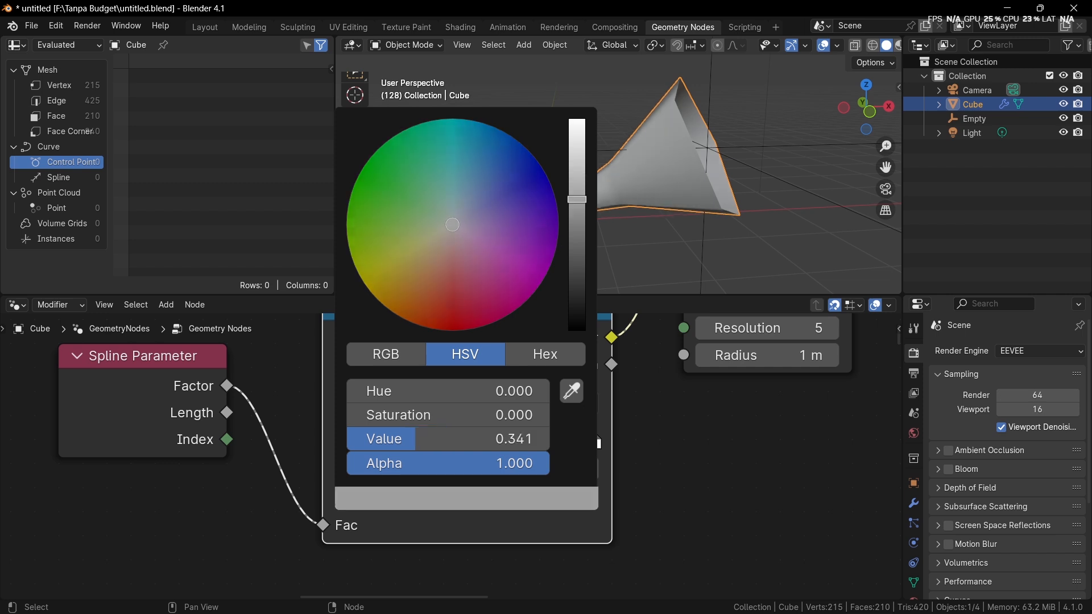
# Step: Set the Color Ramp's interpolation to B-Spline and inspect the smoothed flare of the mesh
pyautogui.click(560, 403)
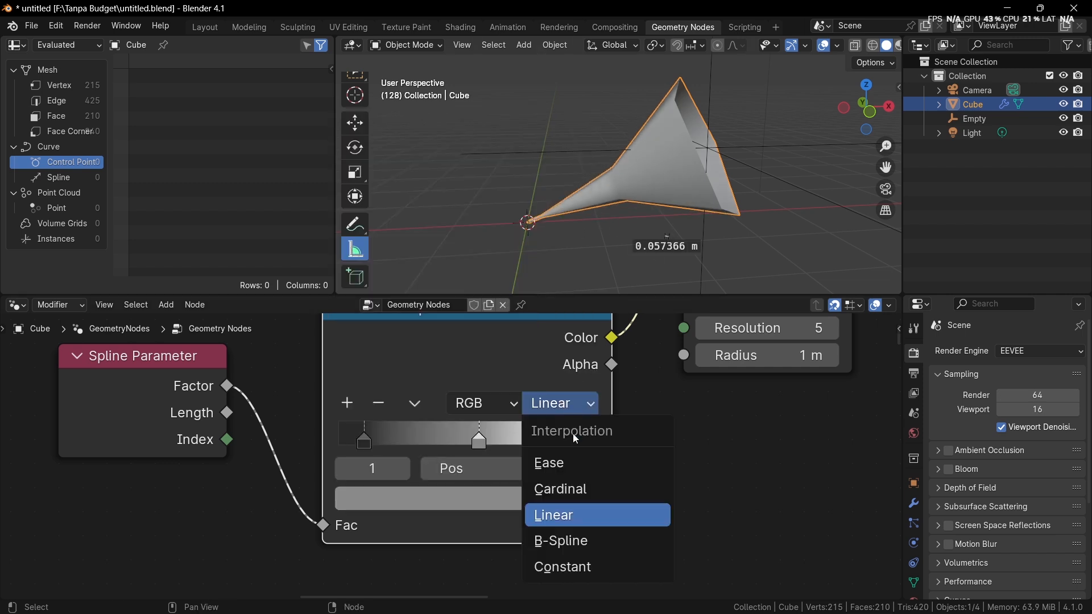
pyautogui.click(562, 541)
pyautogui.moveTo(586, 256); pyautogui.dragTo(675, 114, button='middle')
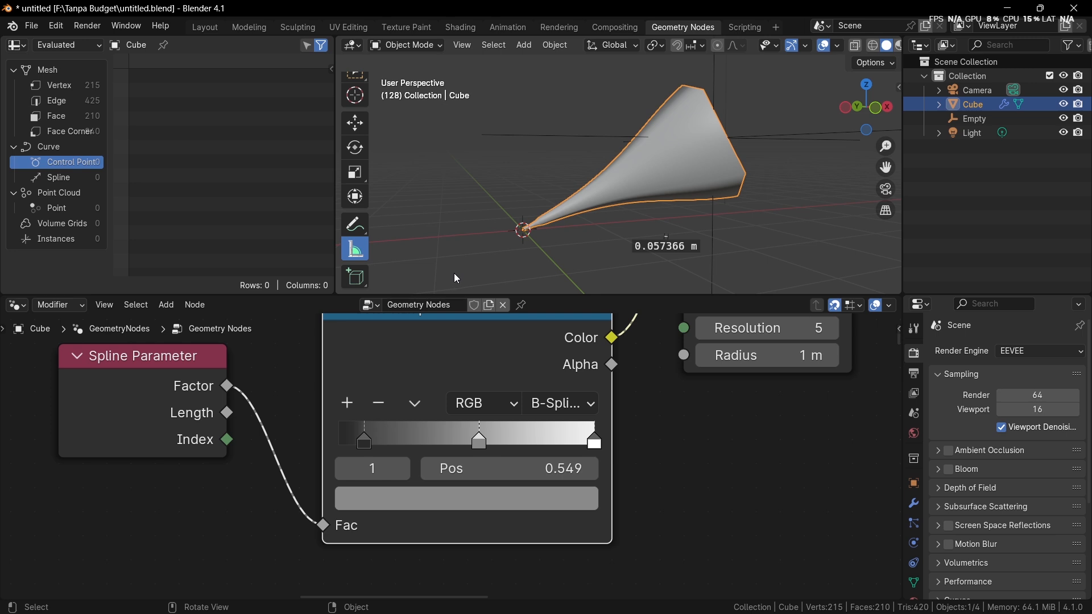
pyautogui.moveTo(466, 268); pyautogui.dragTo(644, 176, button='middle')
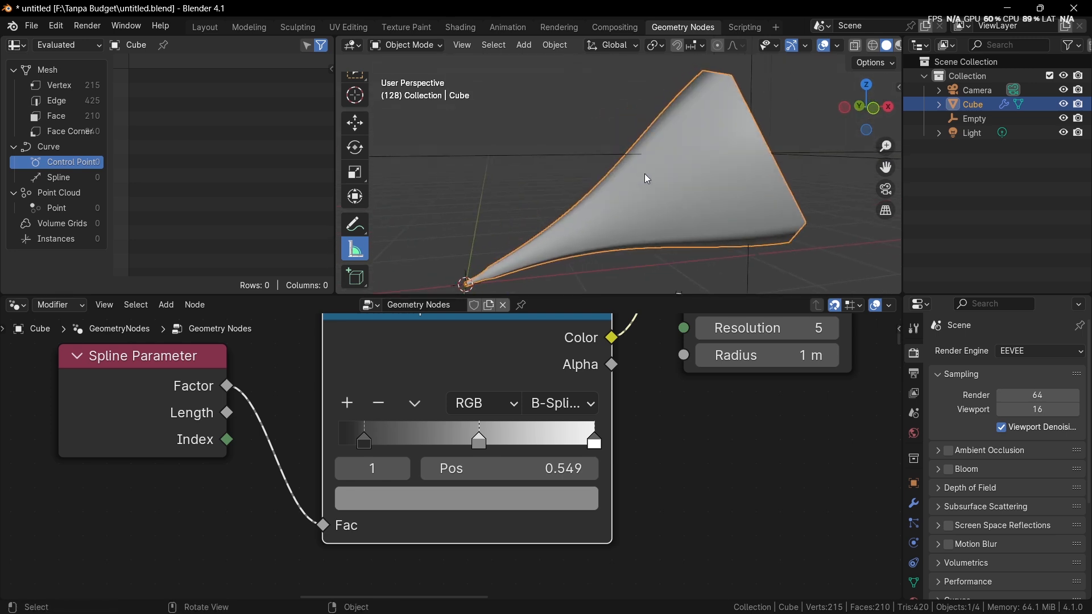
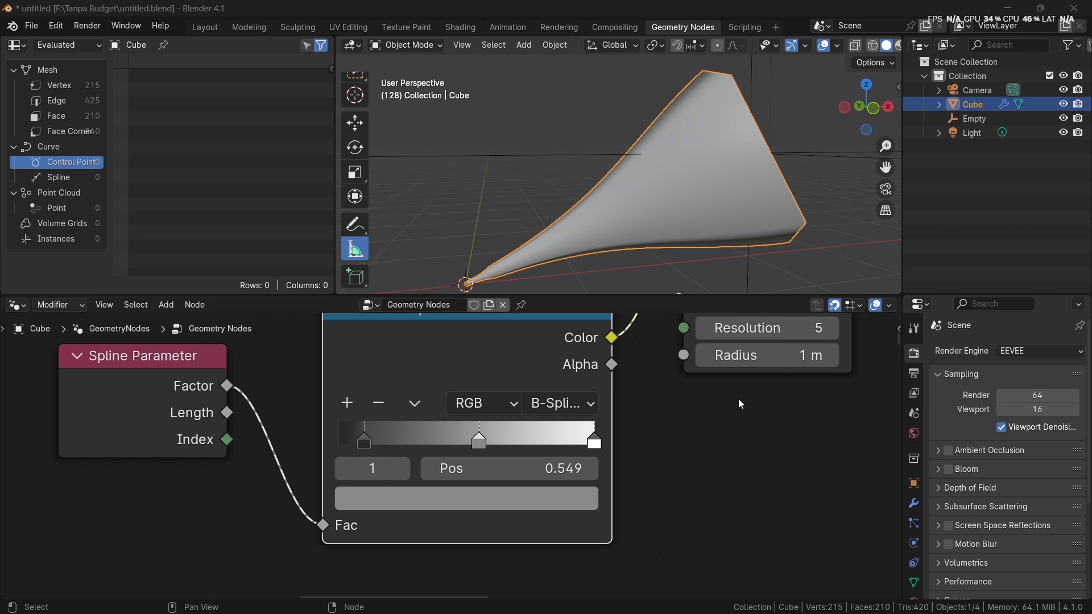
# Step: Connect the Spline Parameter's Factor output to the Tilt input of Set Curve Tilt and view the mesh's twist
pyautogui.scroll(-2, 664, 350)
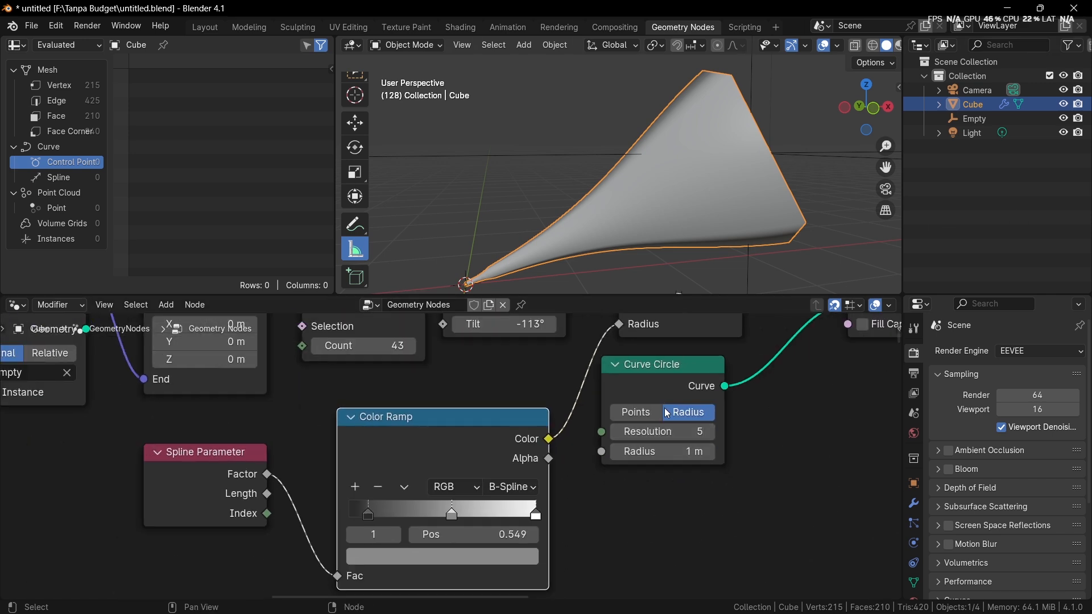
pyautogui.scroll(-3, 665, 412)
pyautogui.keyDown('shift'); pyautogui.moveTo(611, 411); pyautogui.dragTo(726, 502, button='middle'); pyautogui.keyUp('shift')
pyautogui.scroll(2, 717, 435)
pyautogui.scroll(1, 639, 416)
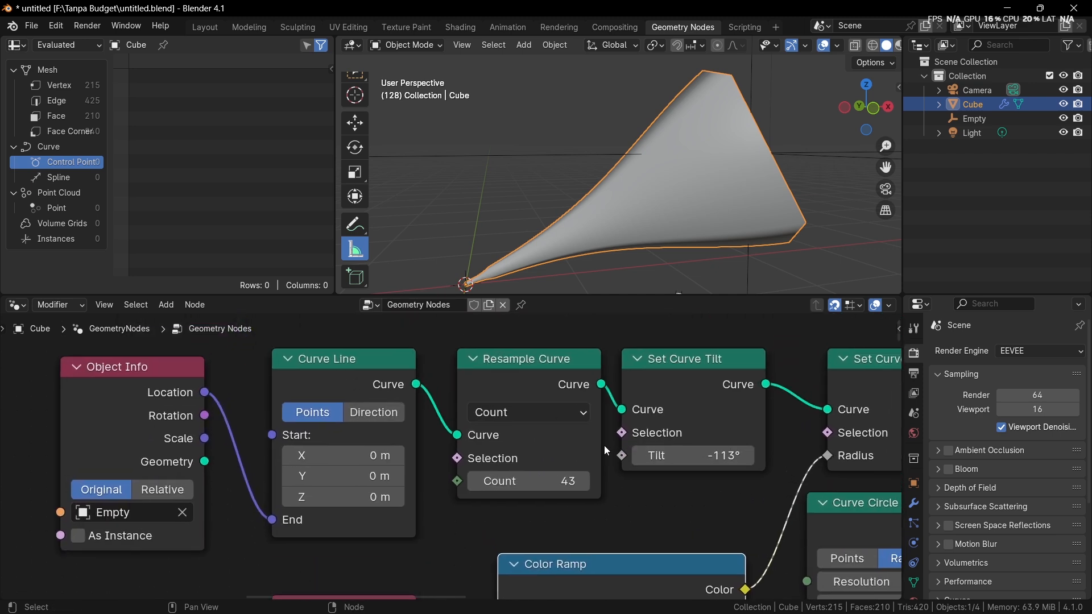
pyautogui.moveTo(625, 448); pyautogui.dragTo(559, 373, button='middle')
pyautogui.moveTo(347, 527); pyautogui.dragTo(562, 353)
pyautogui.moveTo(677, 265)
pyautogui.mouseDown(button='middle')
pyautogui.moveTo(601, 217)
pyautogui.moveTo(601, 264)
pyautogui.moveTo(675, 272)
pyautogui.mouseUp(button='middle')
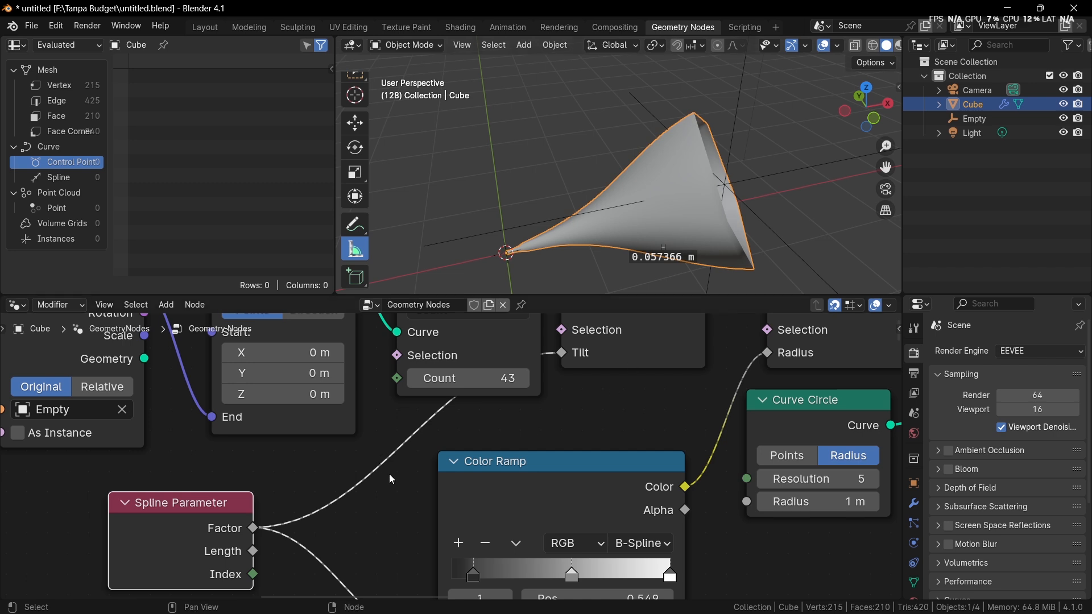
# Step: Insert a Math node set to Multiply between the Spline Parameter's Factor output and the Tilt input
pyautogui.moveTo(348, 502); pyautogui.dragTo(406, 473, button='middle')
pyautogui.moveTo(274, 500); pyautogui.dragTo(171, 500)
pyautogui.hotkey('shift', 'a')
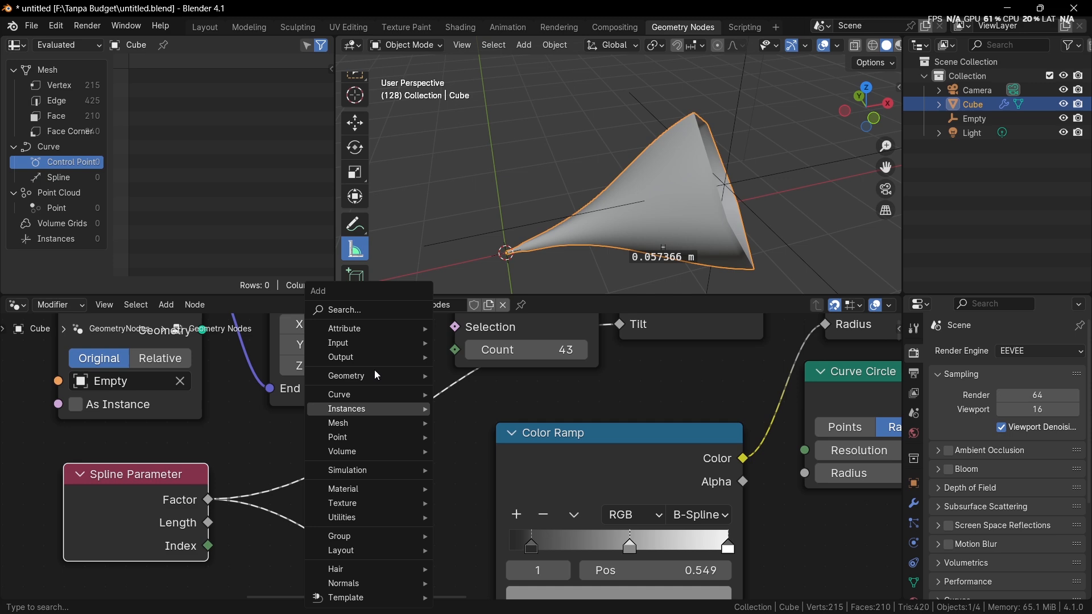
pyautogui.click(362, 312)
pyautogui.write('ma')
pyautogui.press('Return')
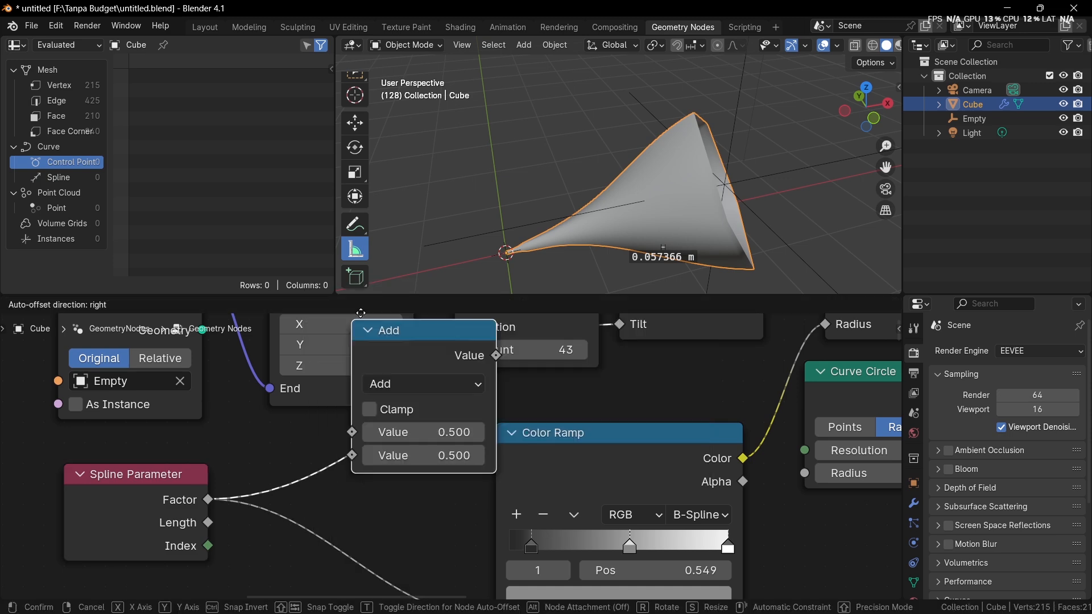
pyautogui.click(397, 415)
pyautogui.click(397, 422)
pyautogui.click(361, 212)
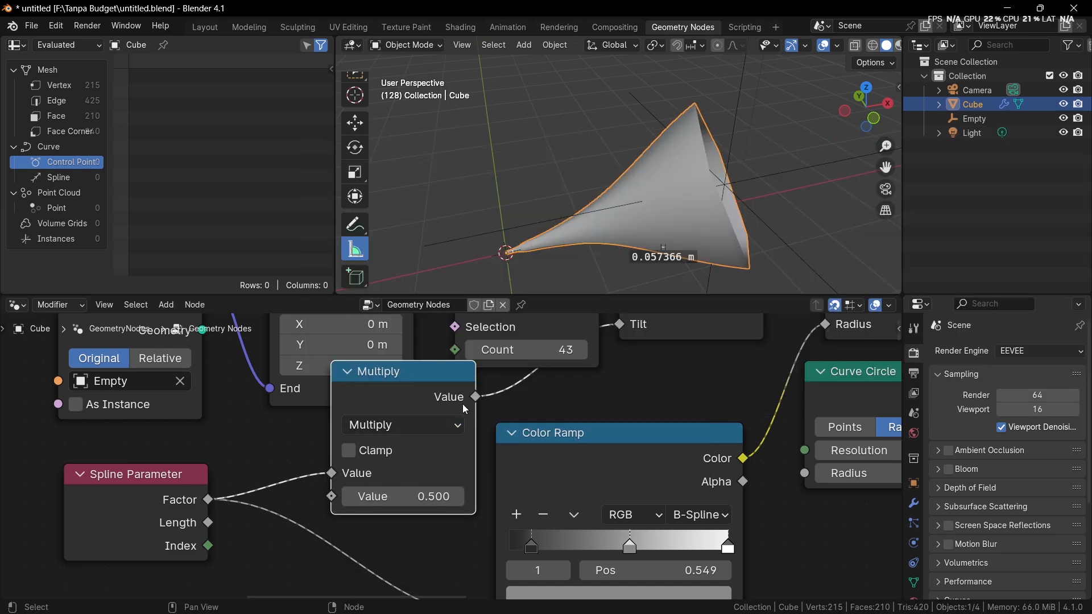
# Step: Raise the Multiply node's value to 5.800 and inspect the twisted mesh from another angle
pyautogui.moveTo(402, 496); pyautogui.dragTo(469, 496)
pyautogui.moveTo(594, 274); pyautogui.dragTo(788, 143, button='middle')
pyautogui.moveTo(639, 233); pyautogui.dragTo(548, 267, button='middle')
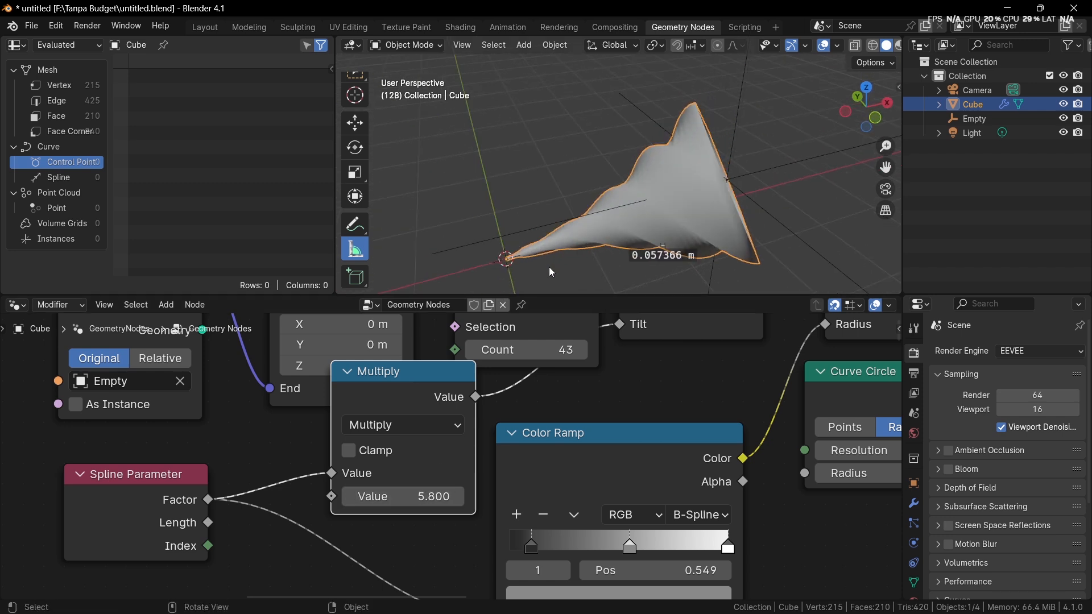
# Step: Shift the Color Ramp's dark stop to the ramp's start and its middle stop to about 0.33
pyautogui.scroll(2, 589, 453)
pyautogui.moveTo(604, 479); pyautogui.dragTo(564, 477)
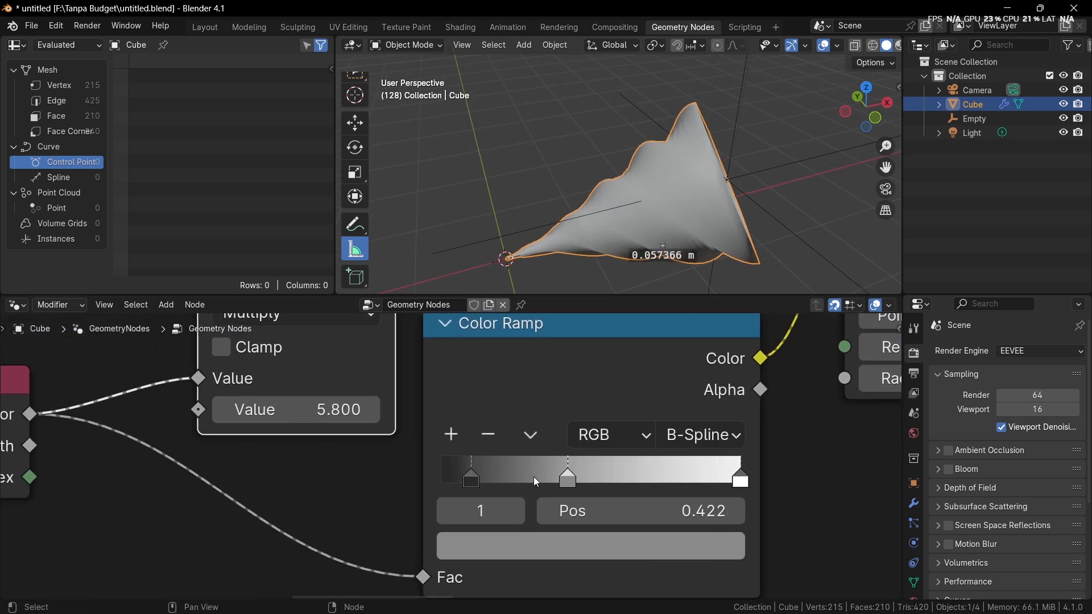
pyautogui.moveTo(480, 478); pyautogui.dragTo(457, 475)
pyautogui.moveTo(555, 474)
pyautogui.mouseDown()
pyautogui.moveTo(510, 472)
pyautogui.moveTo(533, 473)
pyautogui.mouseUp()
pyautogui.moveTo(592, 273); pyautogui.dragTo(726, 175, button='middle')
# Step: Move the Spline Parameter node away, duplicate the Multiply node onto its link into Multiply, and switch the duplicate to Add
pyautogui.scroll(-3, 512, 499)
pyautogui.moveTo(512, 500); pyautogui.dragTo(691, 594, button='middle')
pyautogui.scroll(1, 466, 535)
pyautogui.scroll(-2, 467, 532)
pyautogui.moveTo(467, 532); pyautogui.dragTo(570, 413, button='middle')
pyautogui.moveTo(364, 434); pyautogui.dragTo(96, 413)
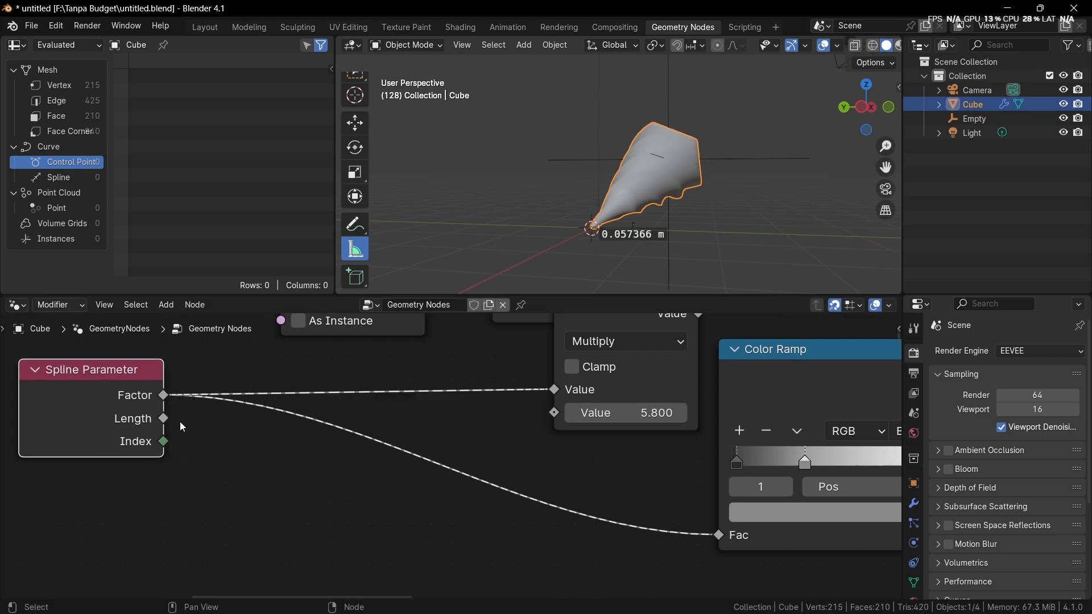
pyautogui.moveTo(523, 387); pyautogui.dragTo(493, 445, button='middle')
pyautogui.moveTo(573, 376); pyautogui.dragTo(574, 396)
pyautogui.hotkey('shift', 'd')
pyautogui.click(348, 420)
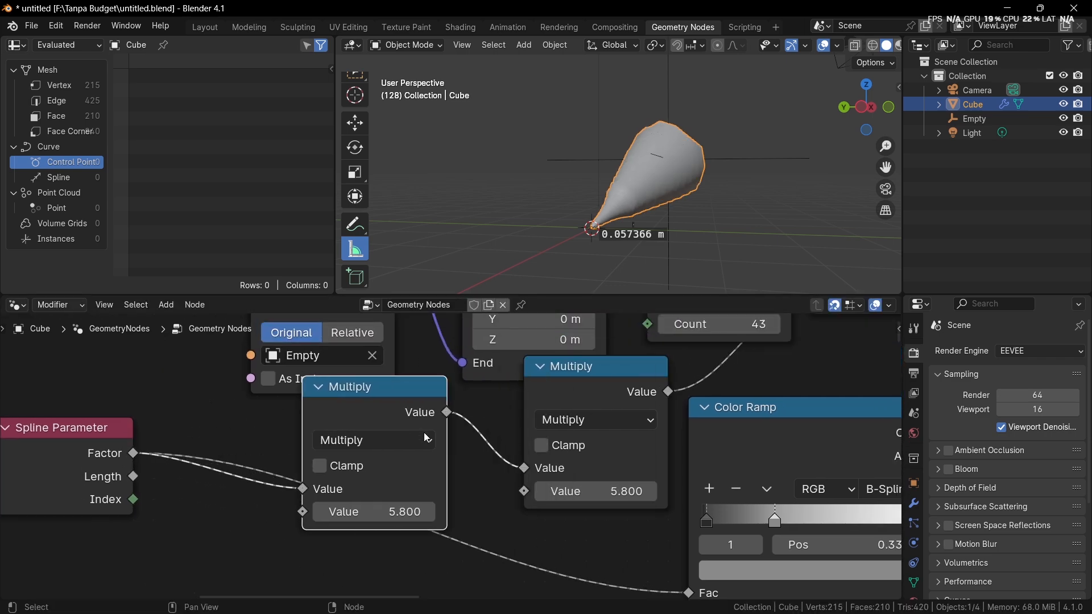
pyautogui.keyDown('ctrl'); pyautogui.scroll(2, 389, 443); pyautogui.keyUp('ctrl')
pyautogui.moveTo(454, 471); pyautogui.dragTo(637, 389, button='middle')
pyautogui.scroll(1, 516, 443)
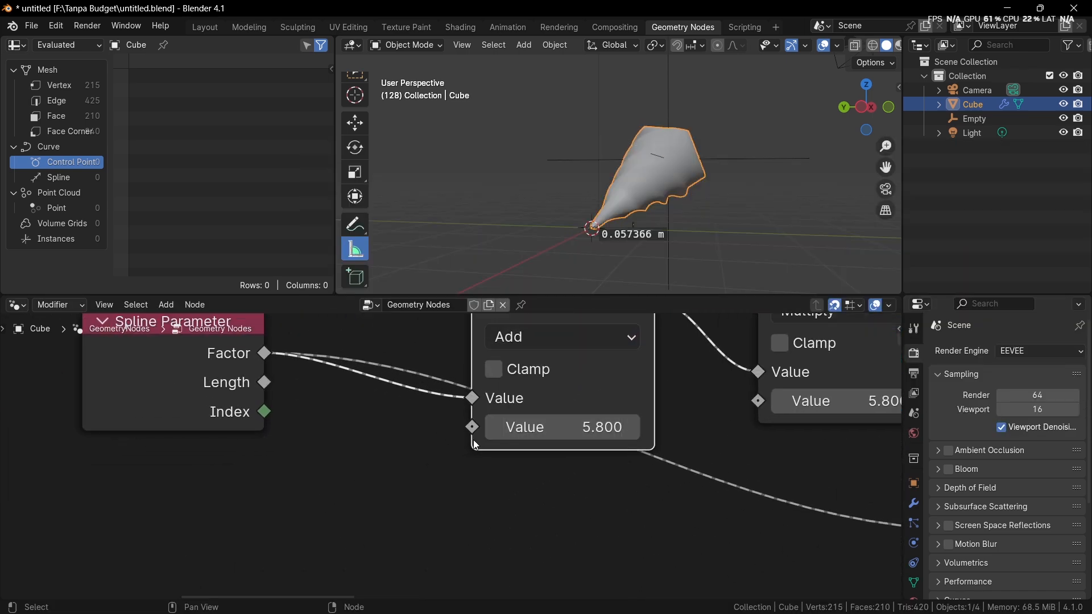
# Step: Create a Scene Time node and connect its Seconds output to the Add node's second Value input
pyautogui.moveTo(472, 427); pyautogui.dragTo(346, 498)
pyautogui.write('frame')
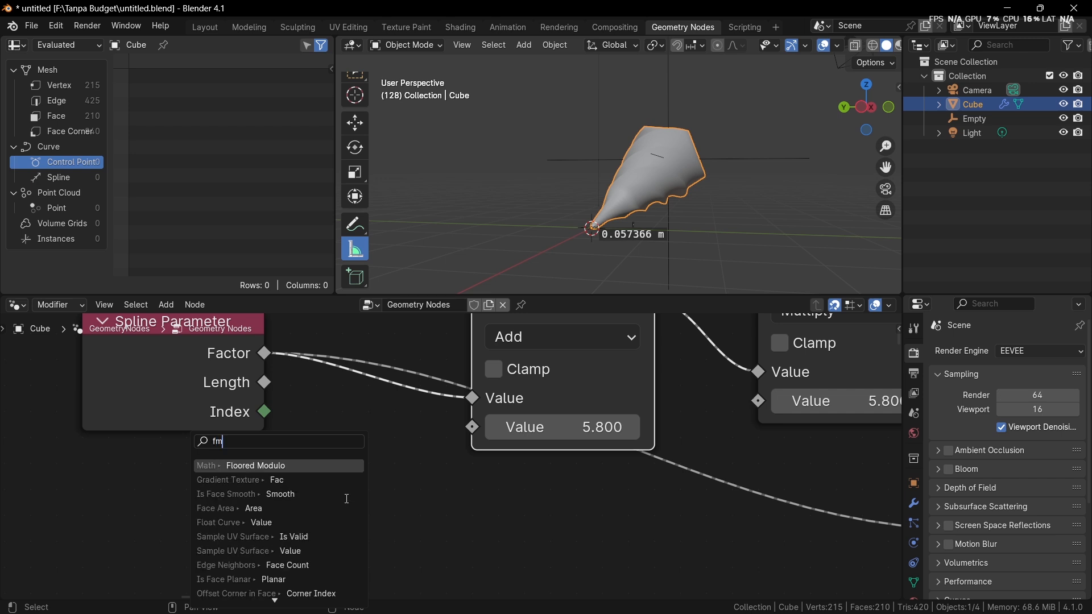
pyautogui.press('Return')
pyautogui.click(346, 498)
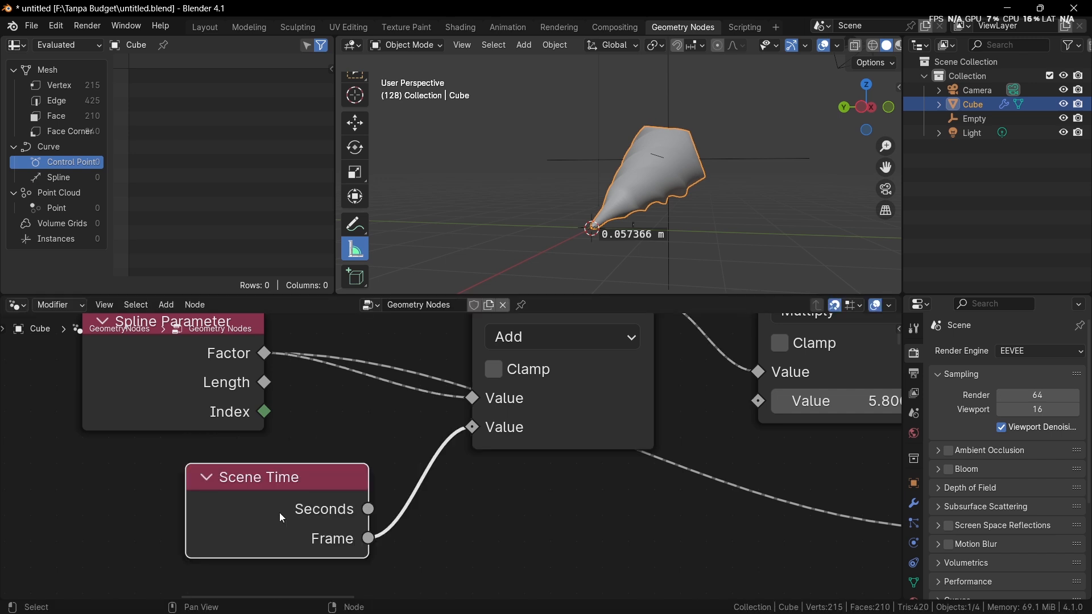
pyautogui.moveTo(279, 513); pyautogui.dragTo(218, 508)
pyautogui.moveTo(317, 483); pyautogui.dragTo(477, 429)
# Step: Play the animation, watch the twist from several angles, and stop playback
pyautogui.moveTo(637, 210); pyautogui.dragTo(596, 226, button='middle')
pyautogui.scroll(3, 595, 225)
pyautogui.press('space')
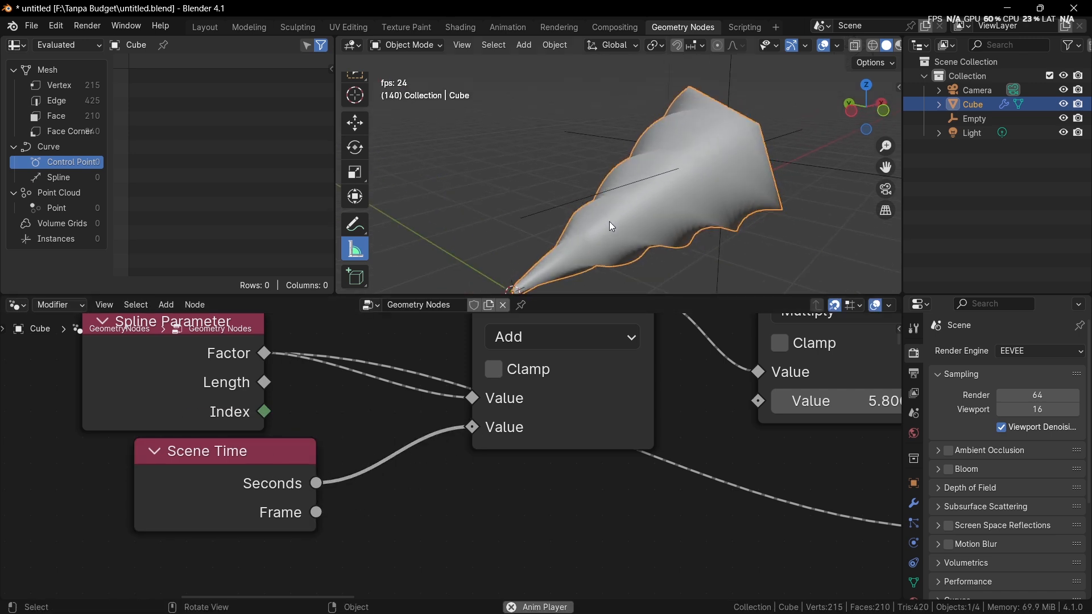
pyautogui.moveTo(657, 207); pyautogui.dragTo(596, 193, button='middle')
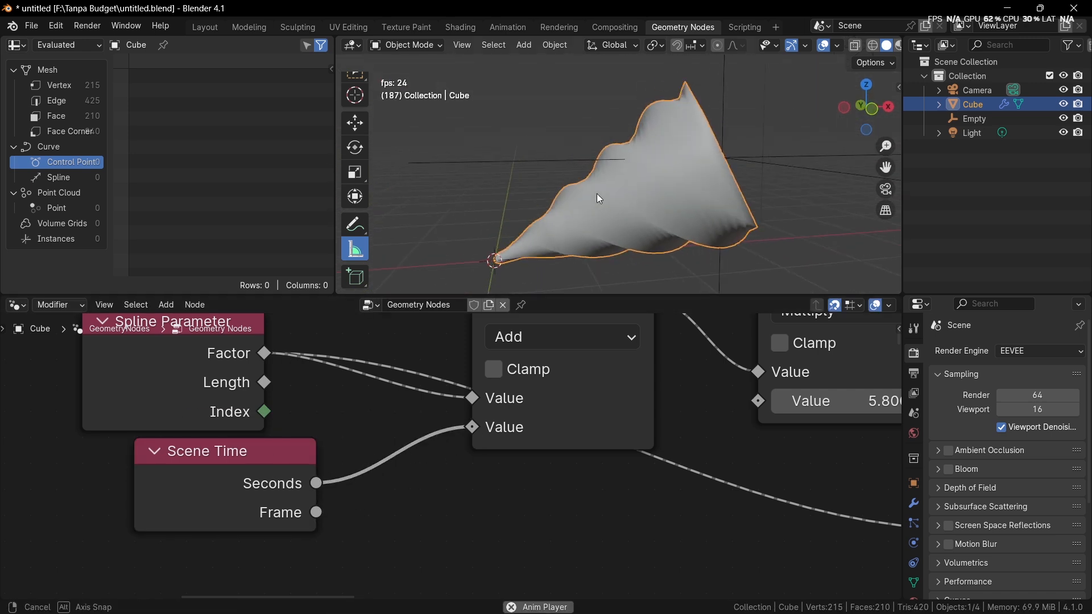
pyautogui.press('space')
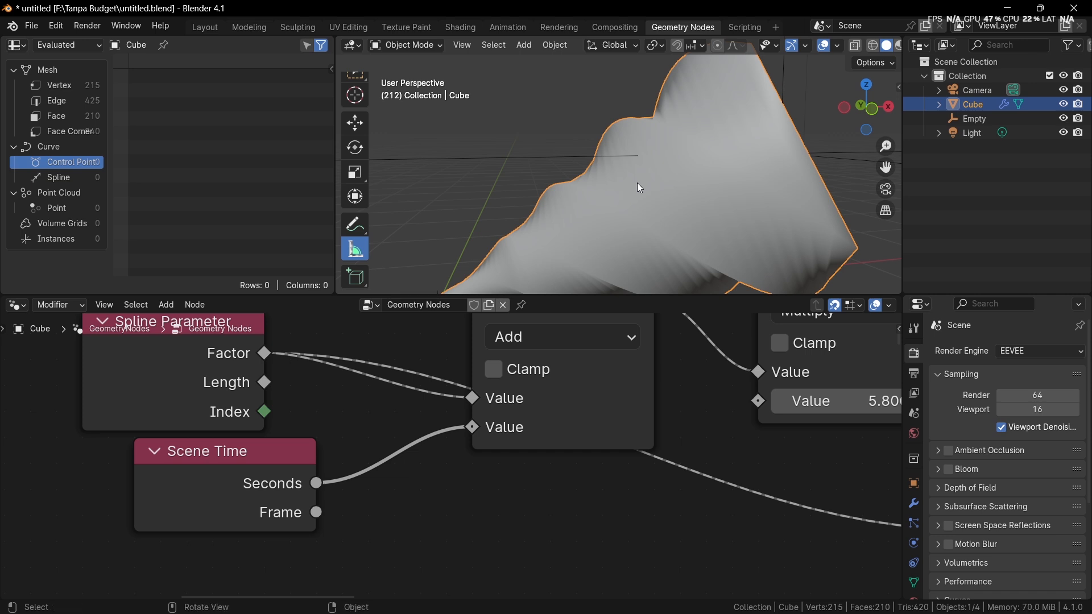
pyautogui.moveTo(637, 191); pyautogui.dragTo(636, 220, button='middle')
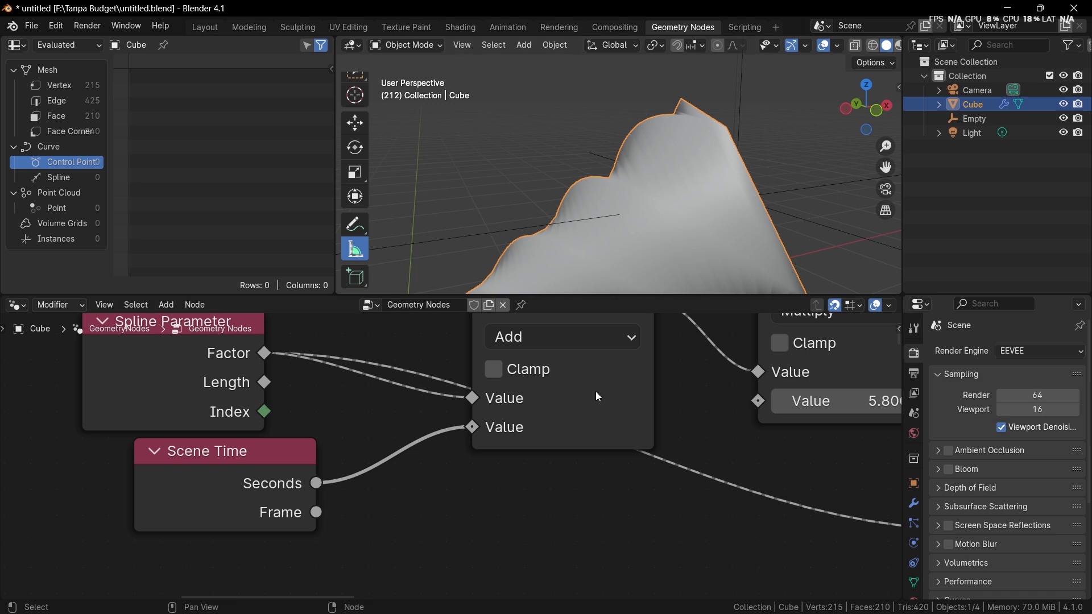
# Step: Switch the Resample Curve node to Length mode and set its length to 0.01 m
pyautogui.moveTo(615, 401); pyautogui.dragTo(500, 524, button='middle')
pyautogui.scroll(-1, 543, 458)
pyautogui.moveTo(543, 458); pyautogui.dragTo(428, 544, button='middle')
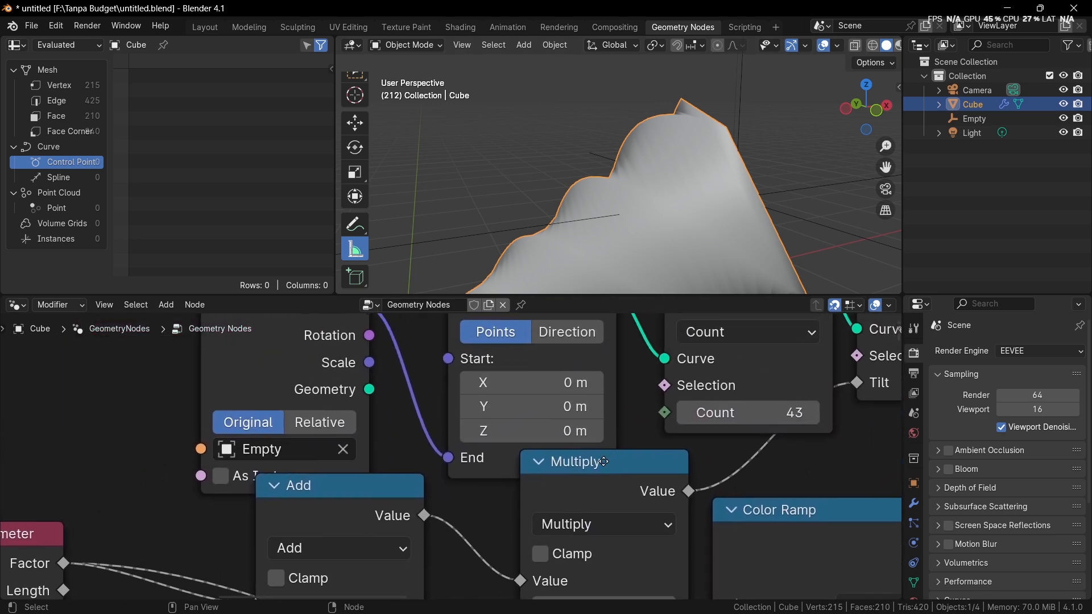
pyautogui.moveTo(743, 345); pyautogui.dragTo(708, 365, button='middle')
pyautogui.scroll(2, 708, 365)
pyautogui.click(709, 364)
pyautogui.click(719, 483)
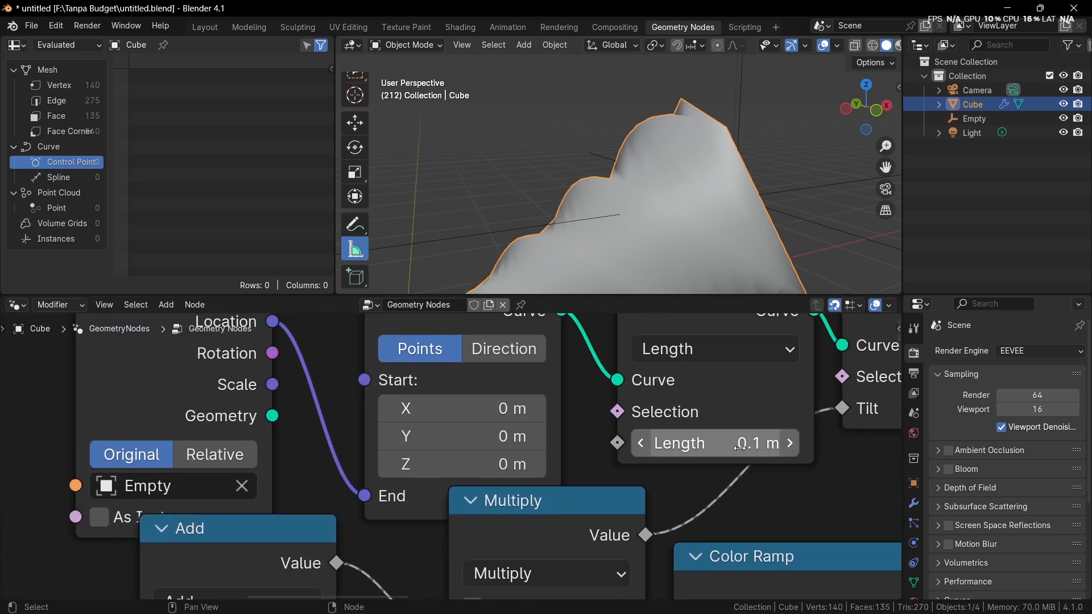
pyautogui.moveTo(754, 442)
pyautogui.mouseDown()
pyautogui.moveTo(773, 443)
pyautogui.moveTo(735, 443)
pyautogui.mouseUp()
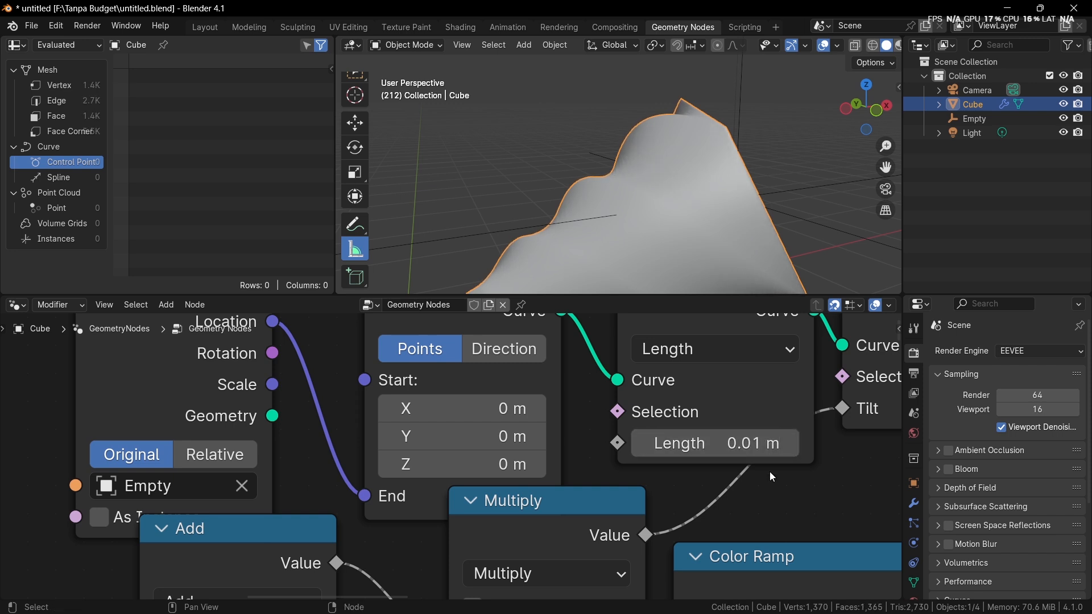
# Step: Examine the resampled twisted mesh from different angles with the object deselected
pyautogui.moveTo(736, 262)
pyautogui.mouseDown(button='middle')
pyautogui.moveTo(670, 237)
pyautogui.moveTo(719, 203)
pyautogui.moveTo(761, 195)
pyautogui.moveTo(655, 216)
pyautogui.moveTo(702, 200)
pyautogui.moveTo(658, 199)
pyautogui.moveTo(766, 229)
pyautogui.moveTo(740, 279)
pyautogui.mouseUp(button='middle')
pyautogui.hotkey('shift', 'z')
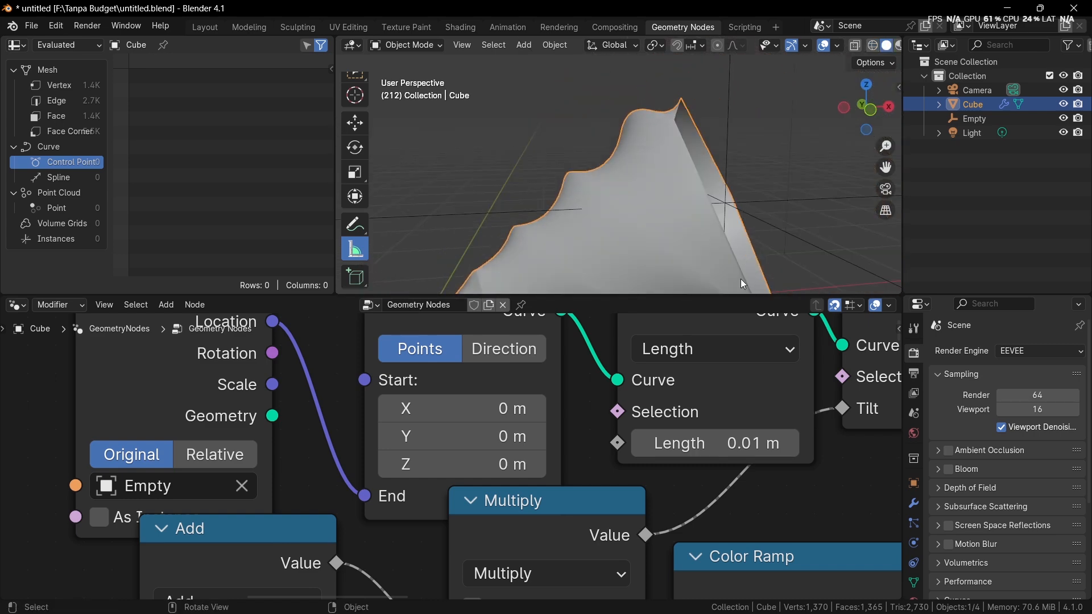
pyautogui.scroll(-3, 718, 397)
pyautogui.scroll(-4, 719, 188)
pyautogui.moveTo(718, 178); pyautogui.dragTo(745, 179, button='middle')
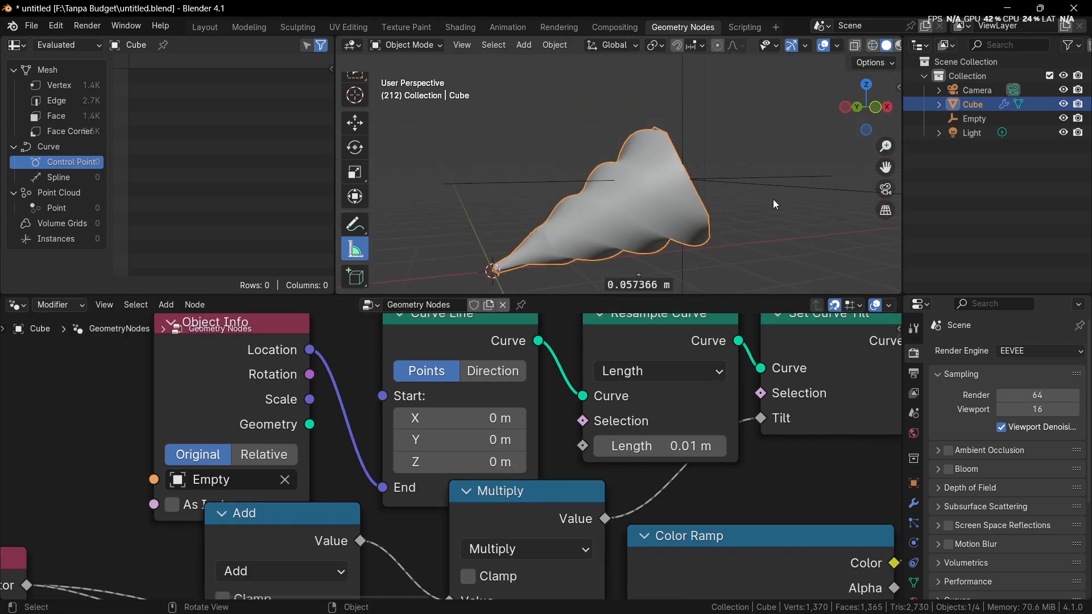
pyautogui.click(776, 225)
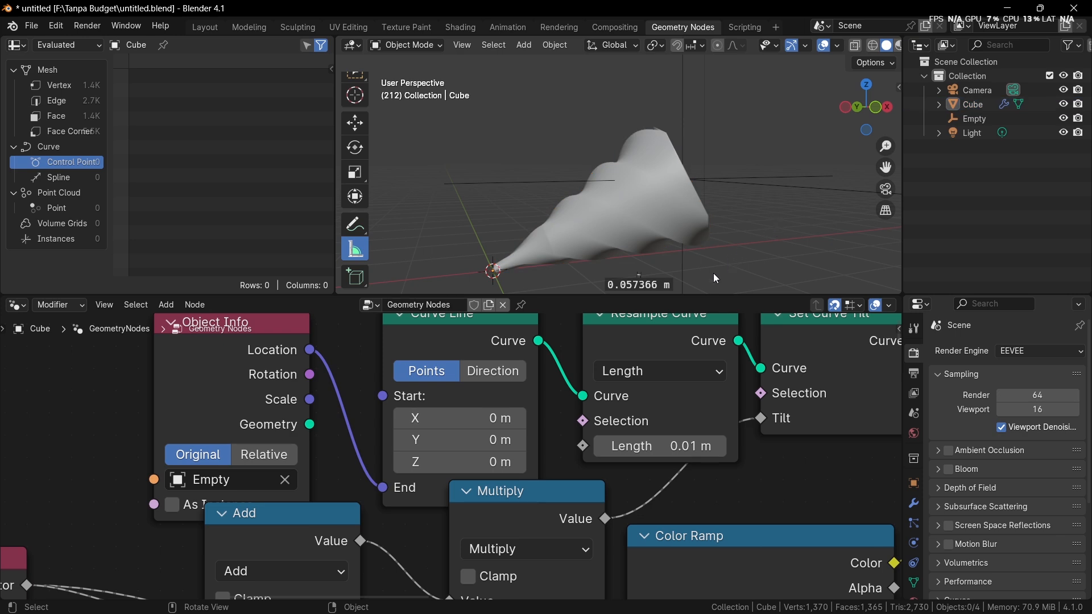
# Step: Cut the link between the Curve to Mesh node and the Group Output
pyautogui.scroll(-4, 690, 442)
pyautogui.scroll(-4, 579, 437)
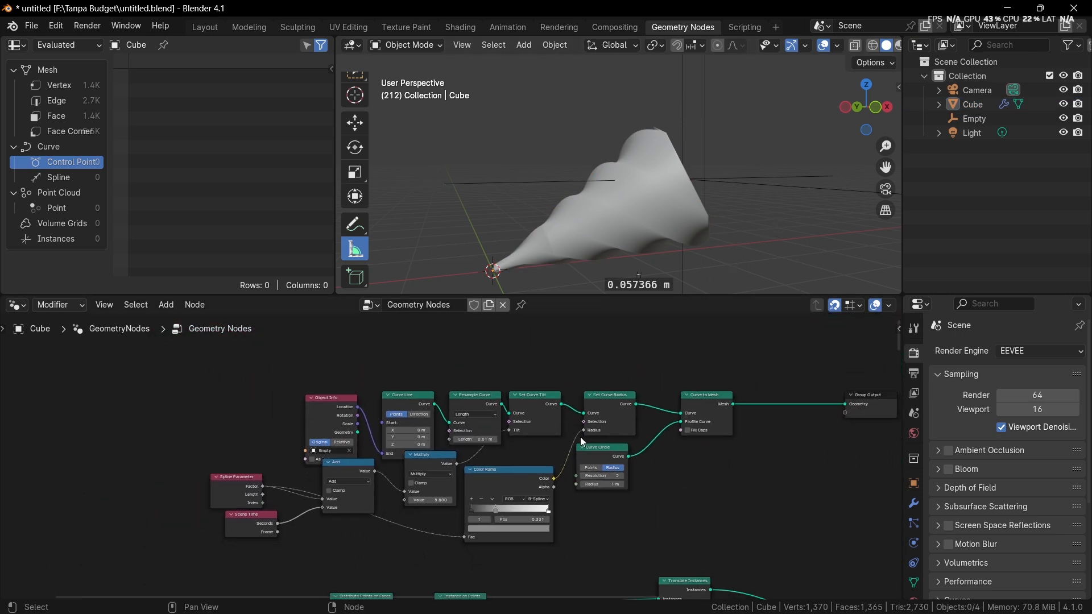
pyautogui.scroll(2, 576, 438)
pyautogui.scroll(-1, 576, 438)
pyautogui.moveTo(858, 320); pyautogui.dragTo(802, 340, button='middle')
pyautogui.keyDown('ctrl'); pyautogui.moveTo(770, 342); pyautogui.dragTo(765, 501, button='right'); pyautogui.keyUp('ctrl')
# Step: Duplicate the Curve Line node and place the copy in the empty space above the existing node chain
pyautogui.moveTo(613, 409); pyautogui.dragTo(763, 506, button='middle')
pyautogui.scroll(2, 636, 436)
pyautogui.moveTo(636, 436); pyautogui.dragTo(640, 406, button='middle')
pyautogui.scroll(1, 594, 442)
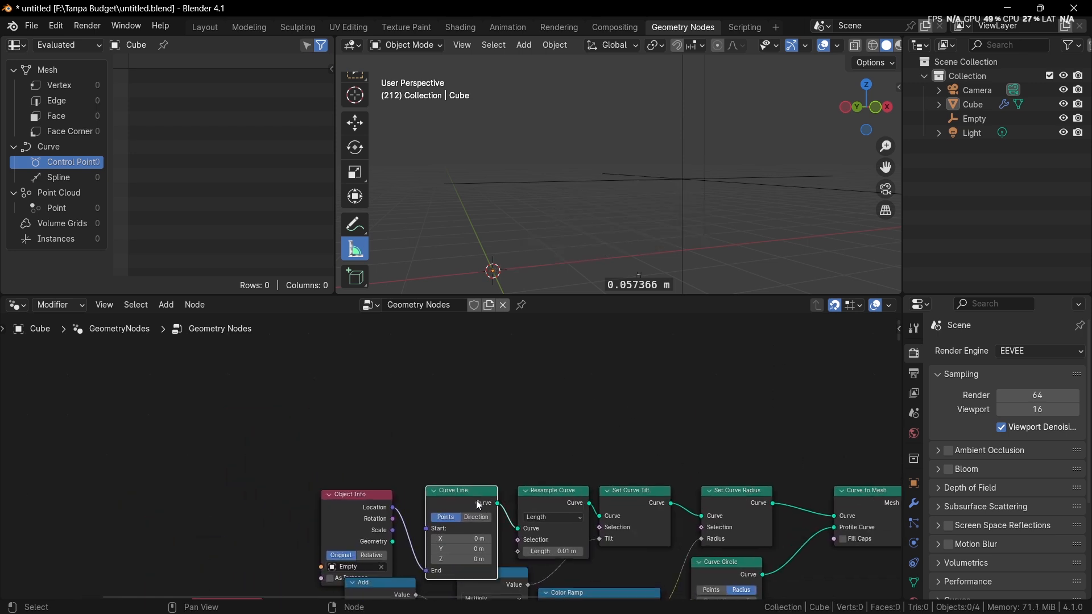
pyautogui.moveTo(476, 500); pyautogui.dragTo(484, 370)
pyautogui.click(484, 370)
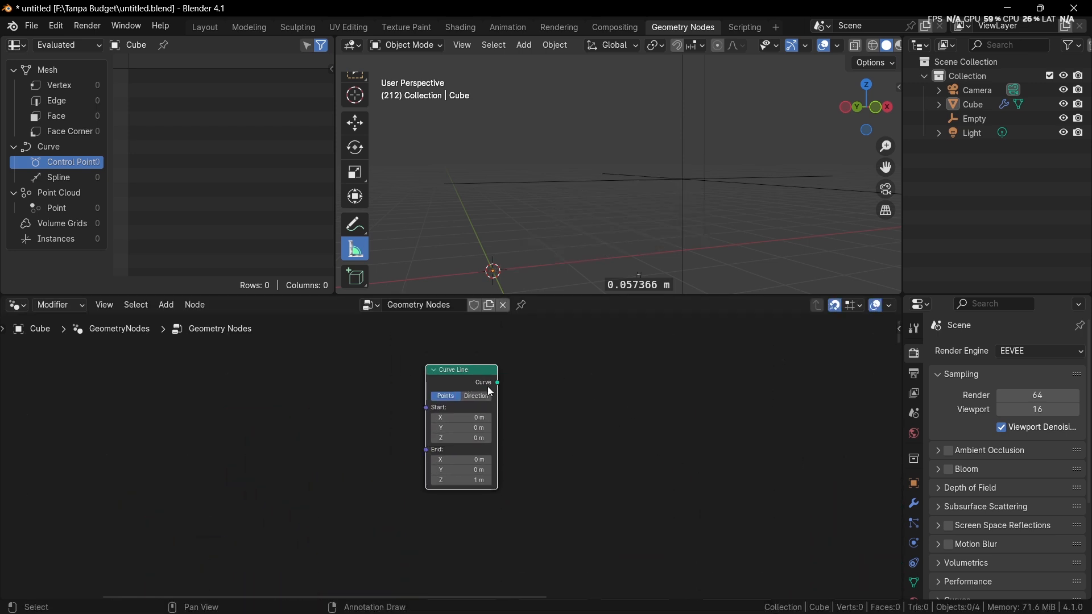
# Step: Connect the duplicated Curve Line to the output and set its End Z to 5 m
pyautogui.scroll(2, 510, 405)
pyautogui.moveTo(511, 405); pyautogui.dragTo(460, 380, button='middle')
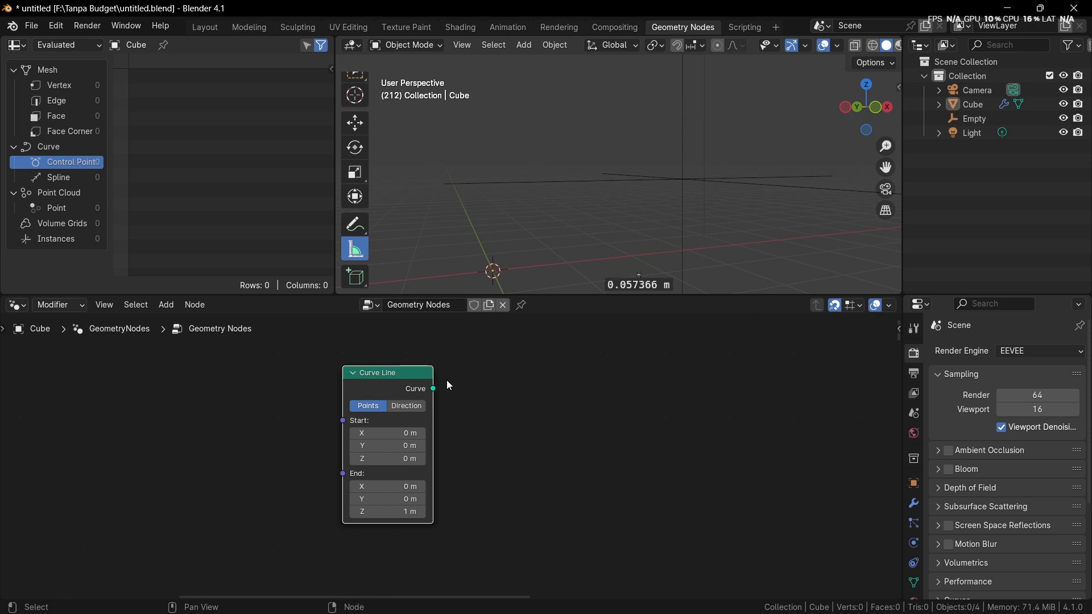
pyautogui.keyDown('ctrl'); pyautogui.keyDown('shift'); pyautogui.click(426, 390); pyautogui.keyUp('shift'); pyautogui.keyUp('ctrl')
pyautogui.moveTo(493, 262); pyautogui.dragTo(593, 264, button='middle')
pyautogui.click(414, 513)
pyautogui.write('5')
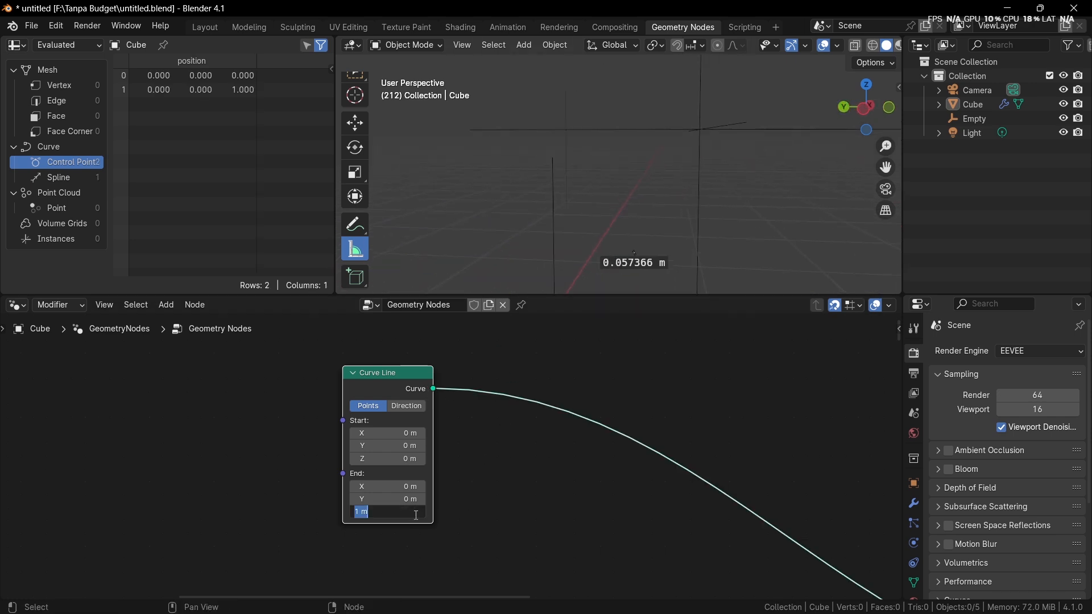
pyautogui.press('Return')
# Step: Insert a Curve to Mesh node on the new Curve Line's output link and space the two nodes apart
pyautogui.scroll(-2, 530, 439)
pyautogui.hotkey('shift', 'a')
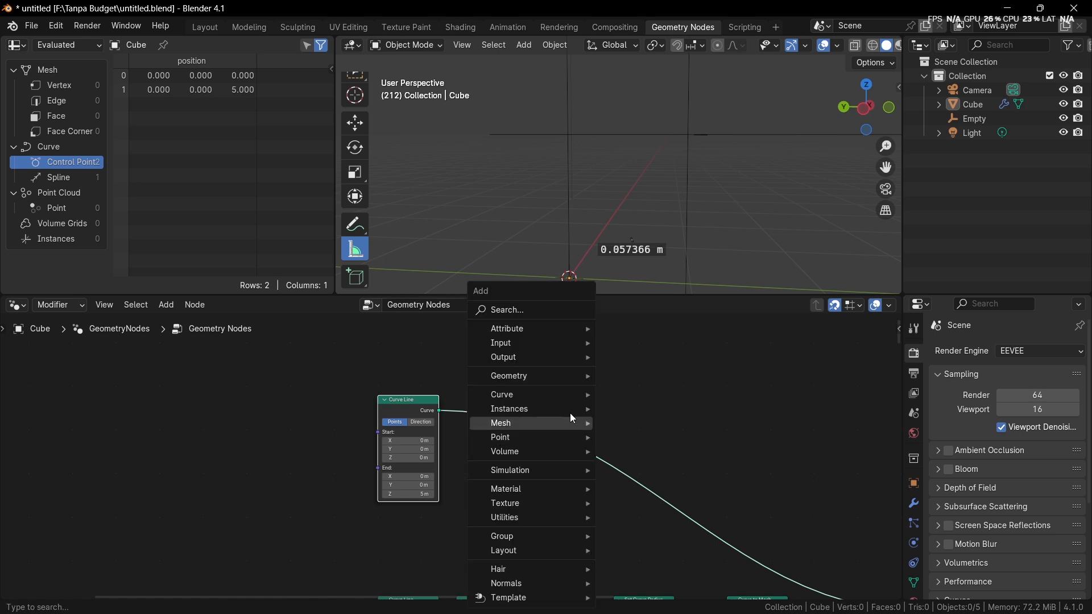
pyautogui.click(529, 310)
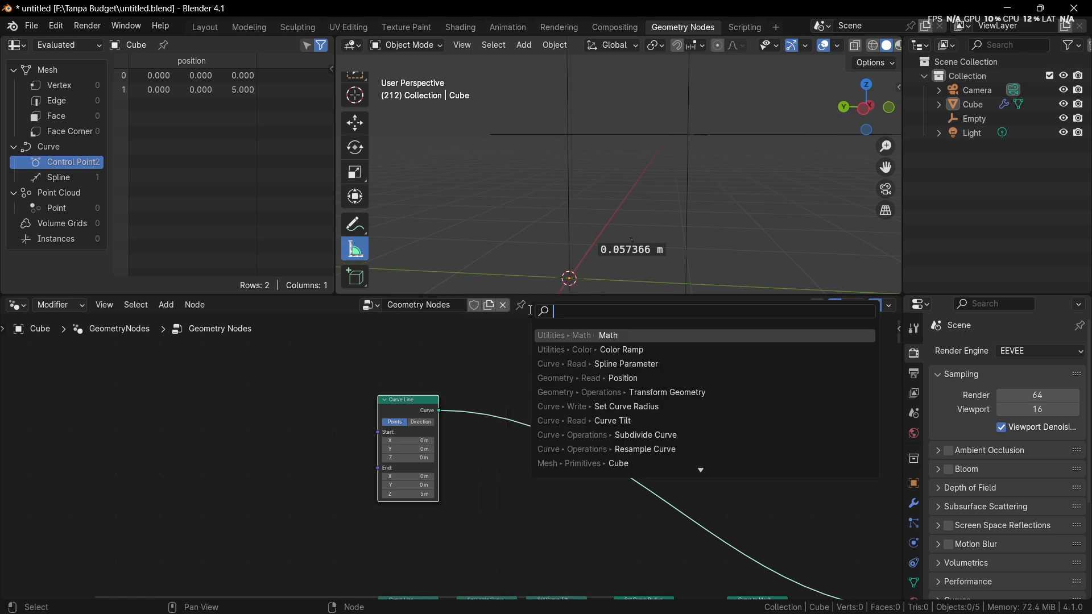
pyautogui.write('curbe')
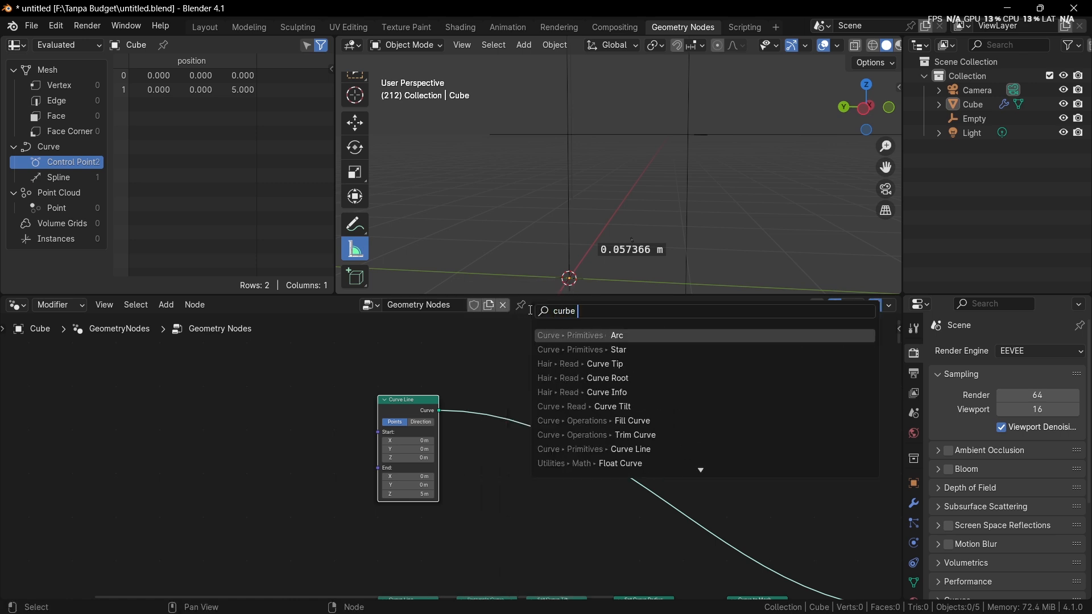
pyautogui.write(' to me')
pyautogui.press('Return')
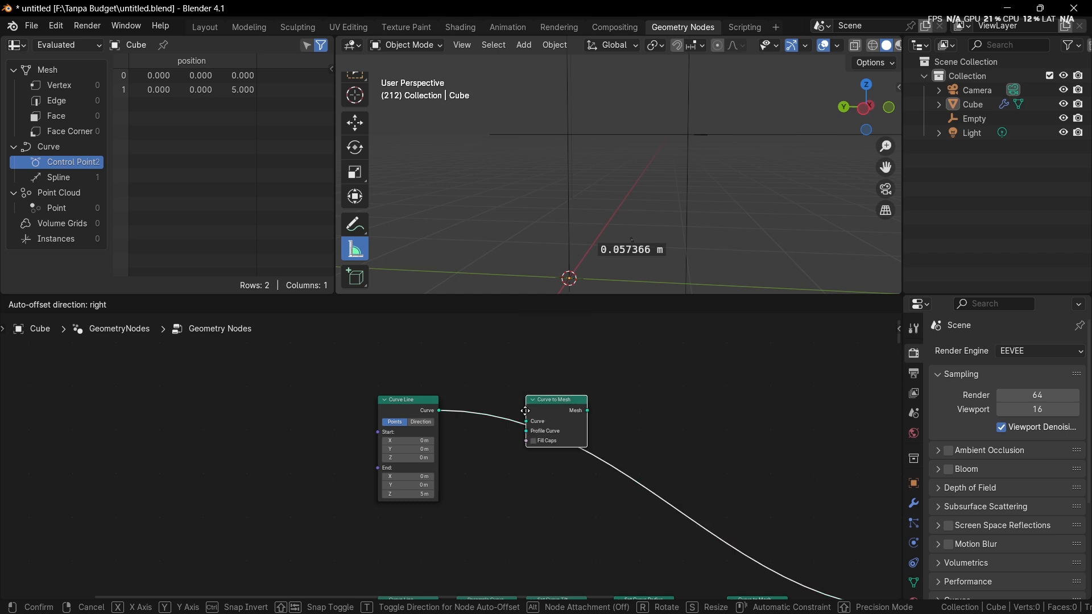
pyautogui.click(525, 427)
pyautogui.moveTo(557, 423); pyautogui.dragTo(592, 406)
pyautogui.scroll(4, 558, 406)
pyautogui.moveTo(383, 388); pyautogui.dragTo(260, 388)
pyautogui.scroll(1, 548, 415)
# Step: Add a Curve Circle node to the new Curve to Mesh's Profile Curve input and place it below the Curve Line
pyautogui.moveTo(633, 421); pyautogui.dragTo(402, 530)
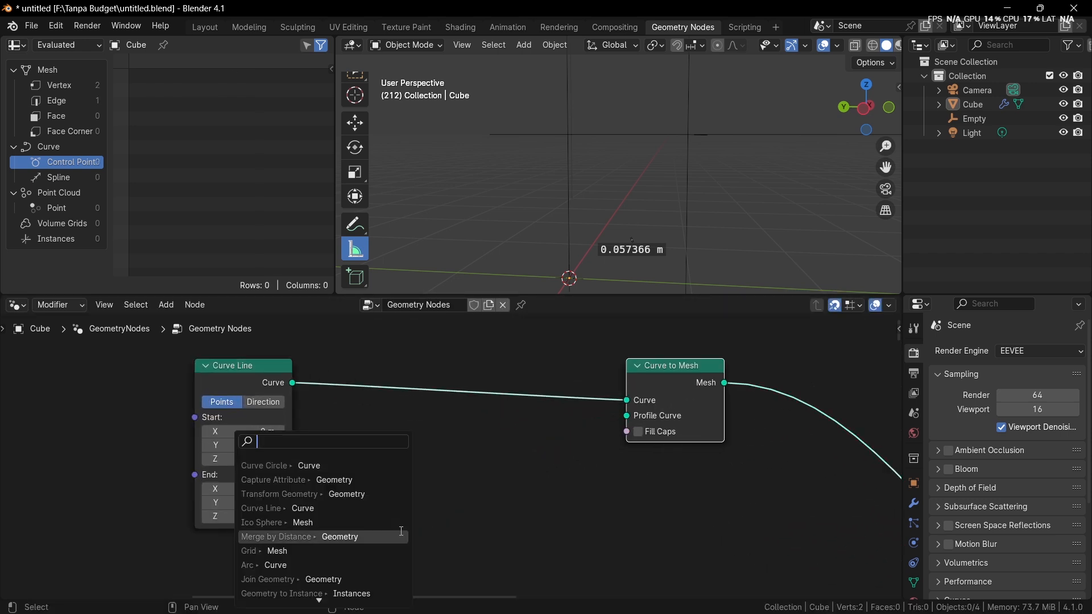
pyautogui.write('circ')
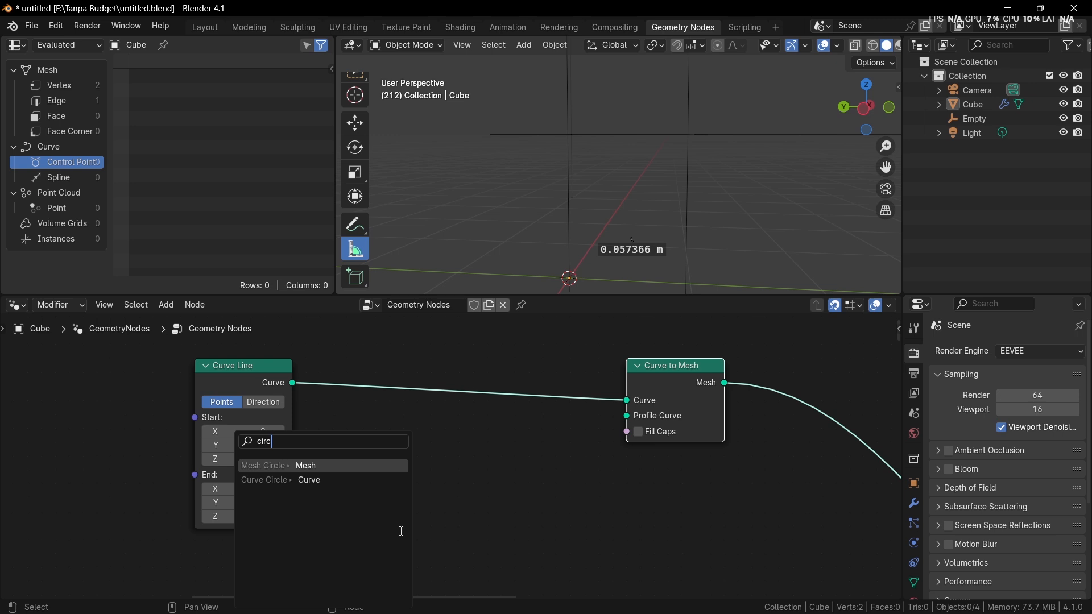
pyautogui.press('Down')
pyautogui.press('Return')
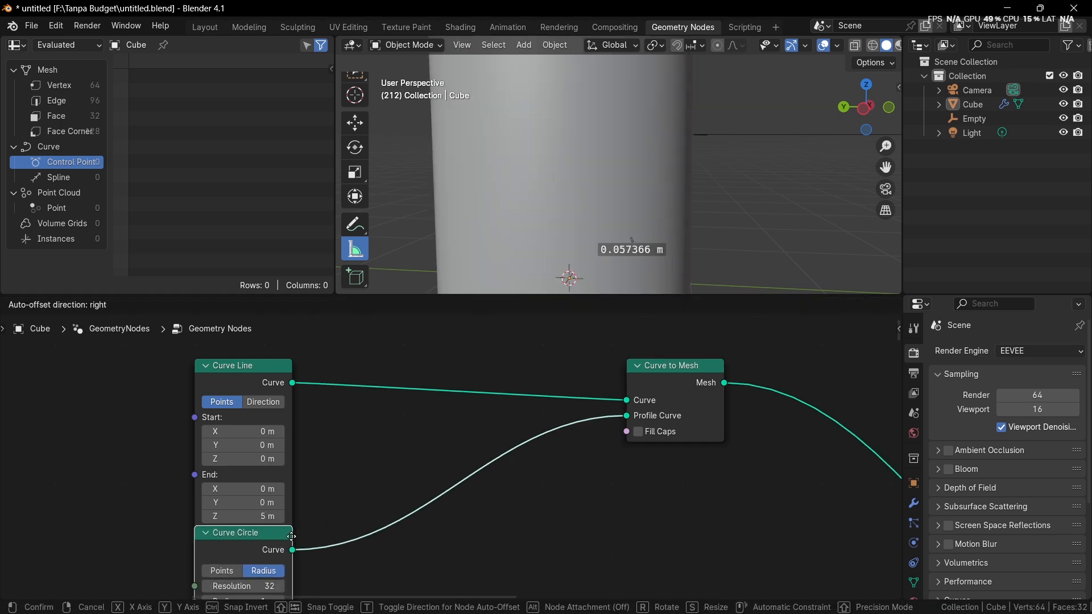
pyautogui.click(291, 550)
# Step: Insert a Set Curve Radius node between the new Curve Line and Curve to Mesh, and spread the source nodes apart
pyautogui.hotkey('shift', 'a')
pyautogui.click(425, 309)
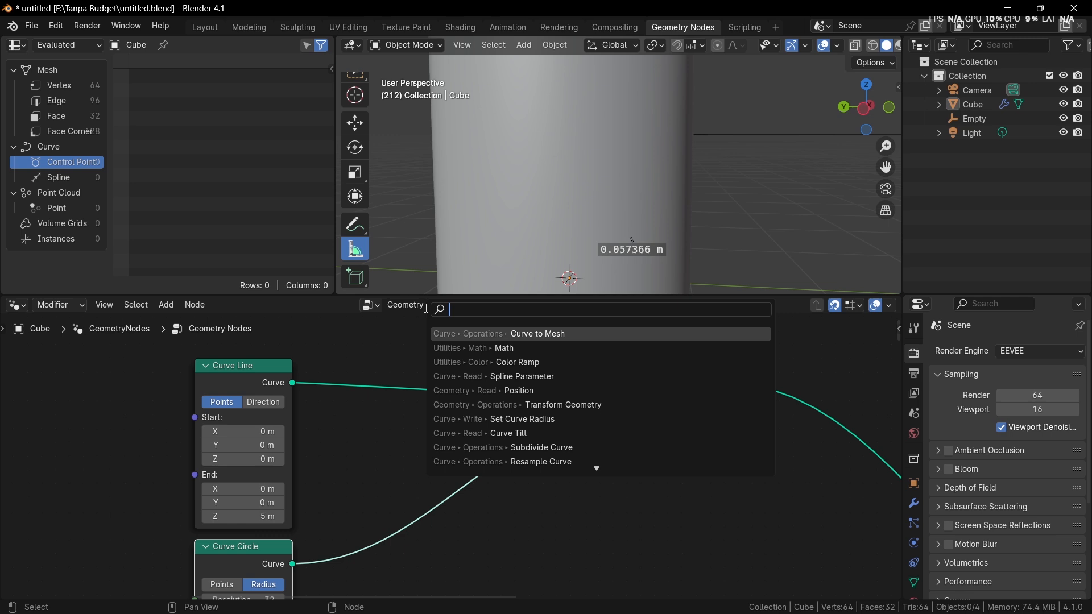
pyautogui.write('set curve rad')
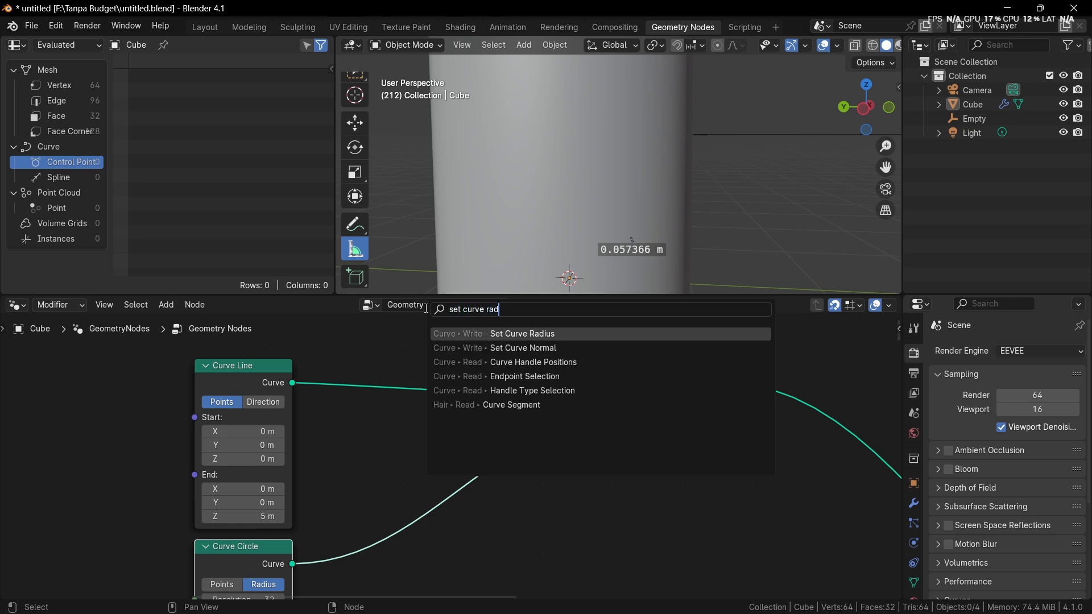
pyautogui.press('Return')
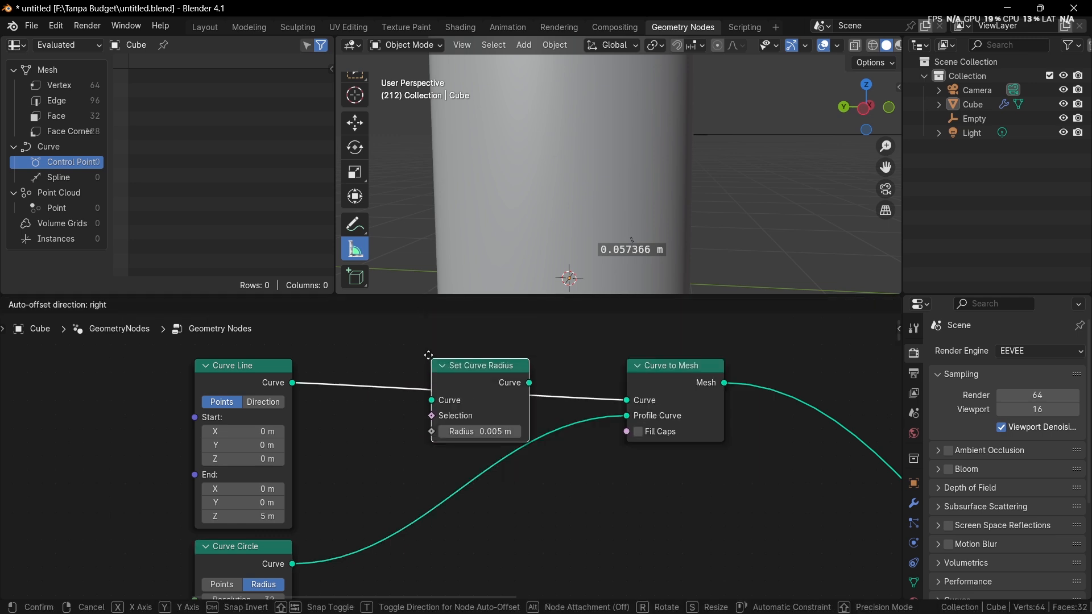
pyautogui.click(429, 357)
pyautogui.scroll(-4, 256, 380)
pyautogui.moveTo(255, 380); pyautogui.dragTo(419, 417, button='middle')
pyautogui.moveTo(421, 418); pyautogui.dragTo(336, 392)
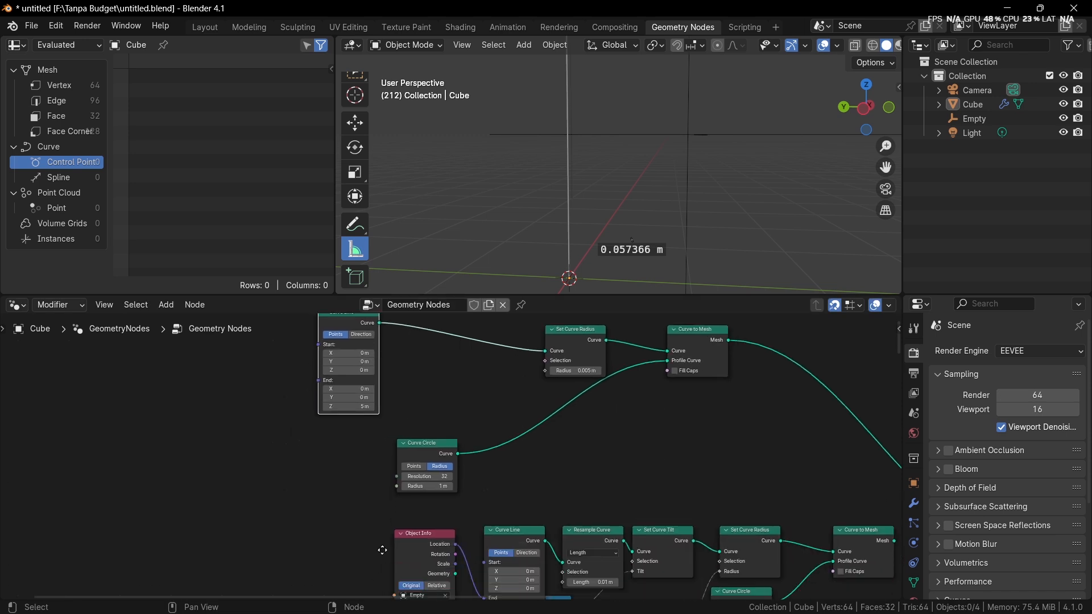
# Step: Place a duplicate Spline Parameter node beside the Curve Circle and connect its Factor to the new Set Curve Radius node's Radius
pyautogui.moveTo(367, 508); pyautogui.dragTo(396, 339, button='middle')
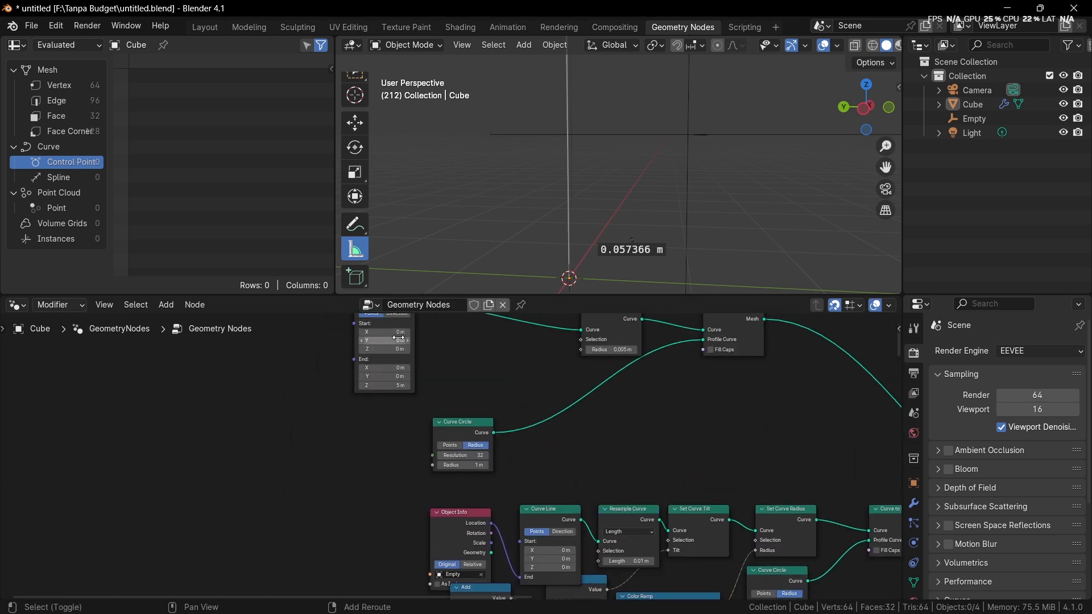
pyautogui.hotkey('shift', 'd')
pyautogui.click(350, 480)
pyautogui.scroll(4, 365, 382)
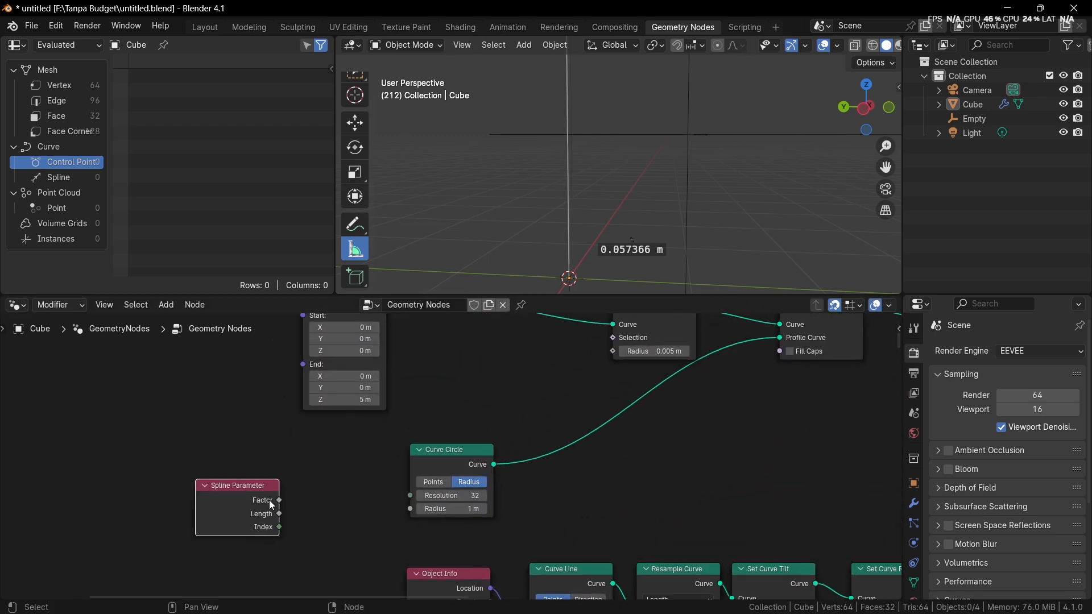
pyautogui.moveTo(280, 500); pyautogui.dragTo(623, 357)
# Step: Set the new Curve Line's End Z to 2 m, and select the cone in the viewport with the selection tool active
pyautogui.moveTo(597, 251); pyautogui.dragTo(652, 219, button='middle')
pyautogui.scroll(3, 412, 359)
pyautogui.click(336, 432)
pyautogui.write('2')
pyautogui.press('Return')
pyautogui.click(651, 219)
pyautogui.press('w')
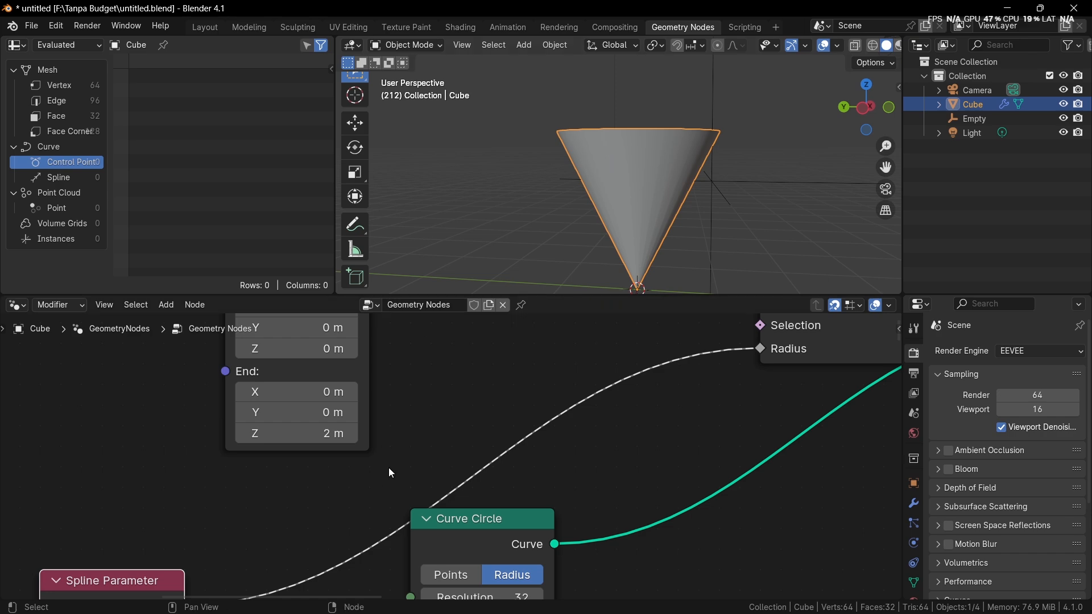
# Step: Duplicate the existing Color Ramp node and insert the copy between the new Spline Parameter's Factor and Set Curve Radius
pyautogui.scroll(-4, 391, 473)
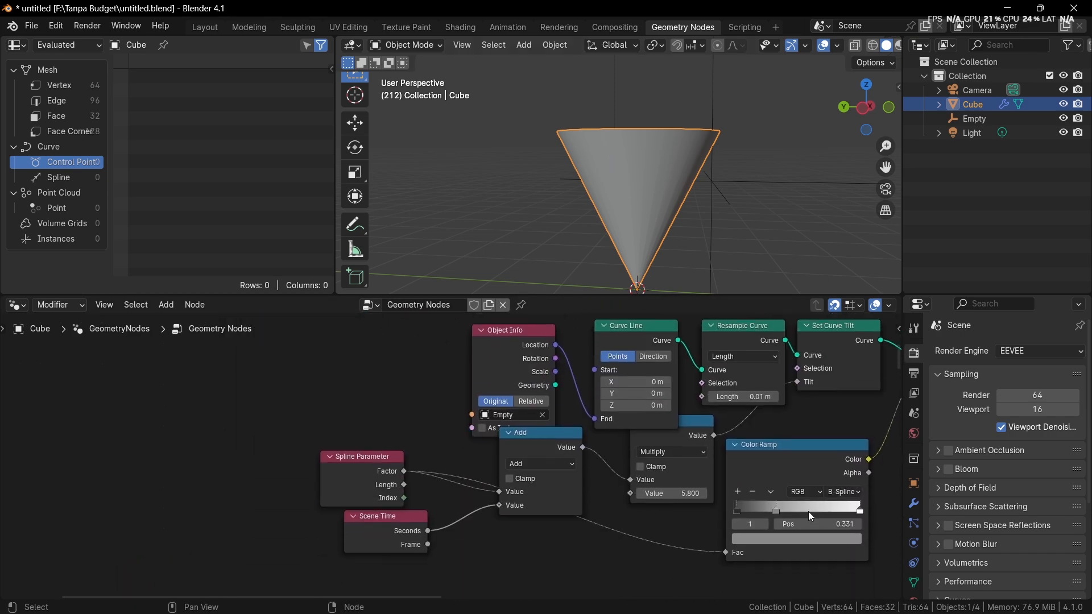
pyautogui.click(793, 462)
pyautogui.moveTo(790, 460); pyautogui.dragTo(695, 323, button='middle')
pyautogui.scroll(-7, 599, 401)
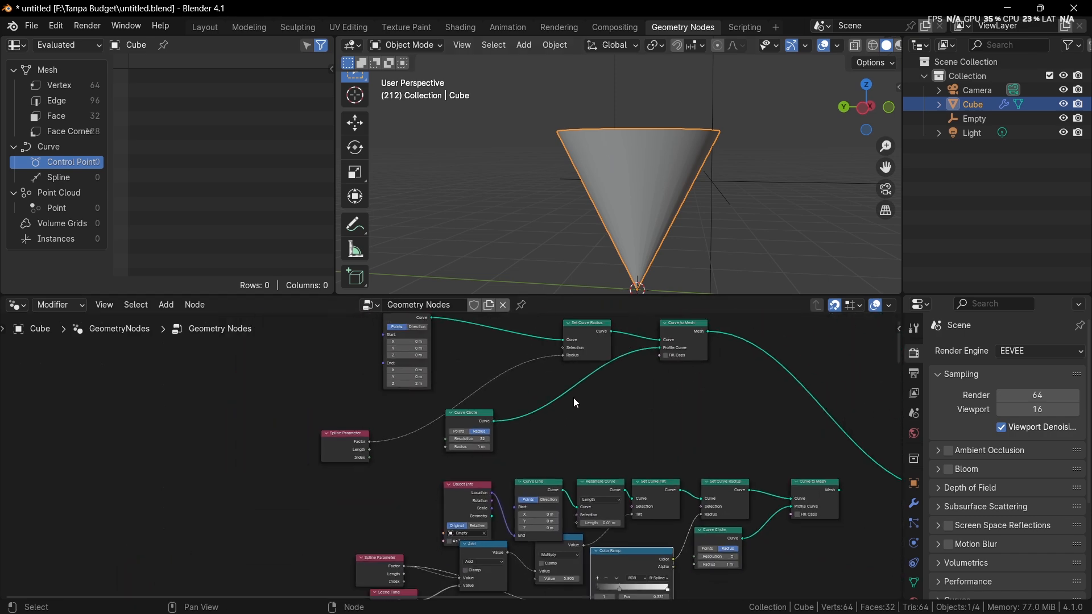
pyautogui.press('g')
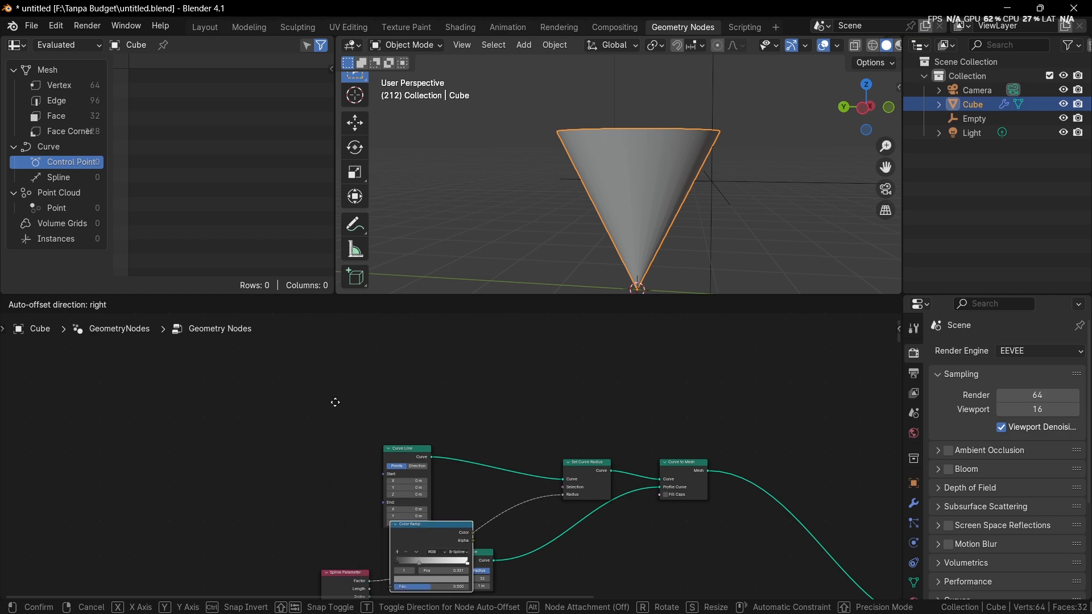
pyautogui.click(329, 392)
pyautogui.scroll(2, 455, 432)
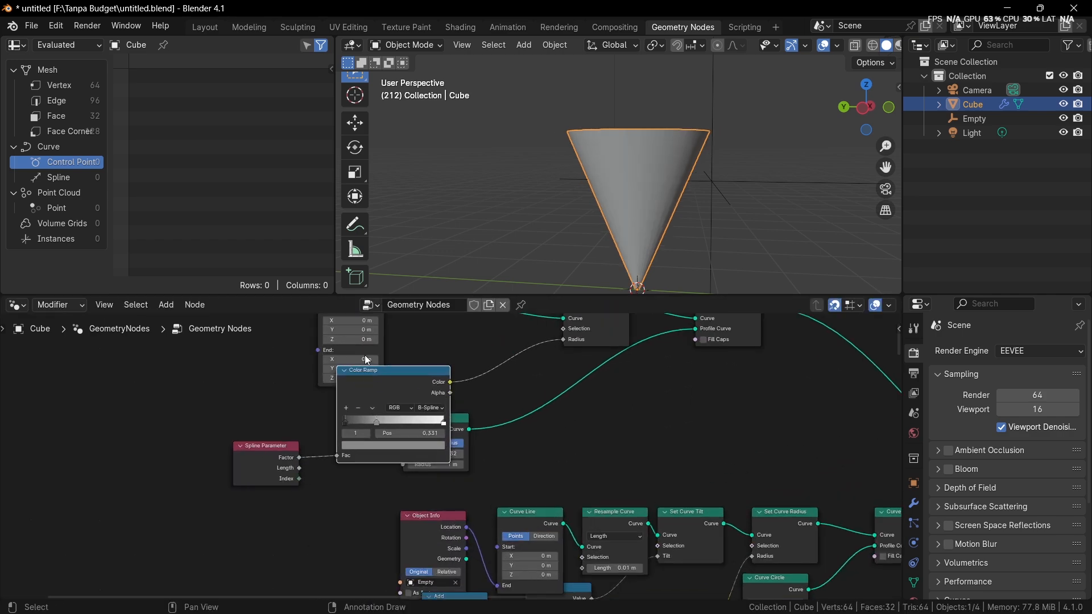
pyautogui.scroll(1, 453, 411)
pyautogui.scroll(-1, 466, 410)
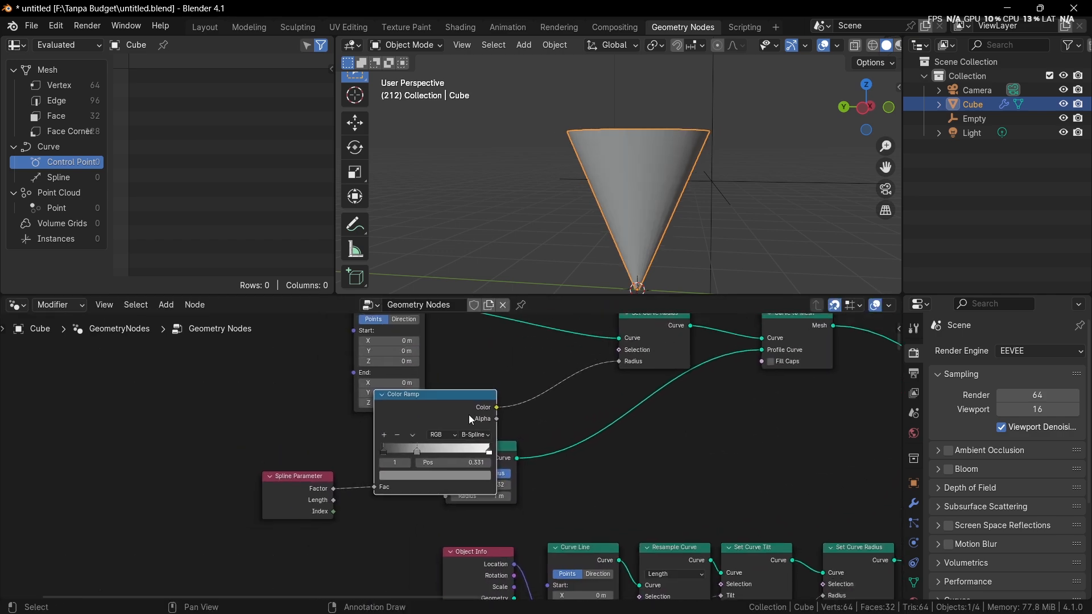
# Step: Move the Curve Circle beneath Set Curve Radius, delete the copied Color Ramp, and reposition the Spline Parameter under the Curve Line
pyautogui.moveTo(515, 462); pyautogui.dragTo(674, 390)
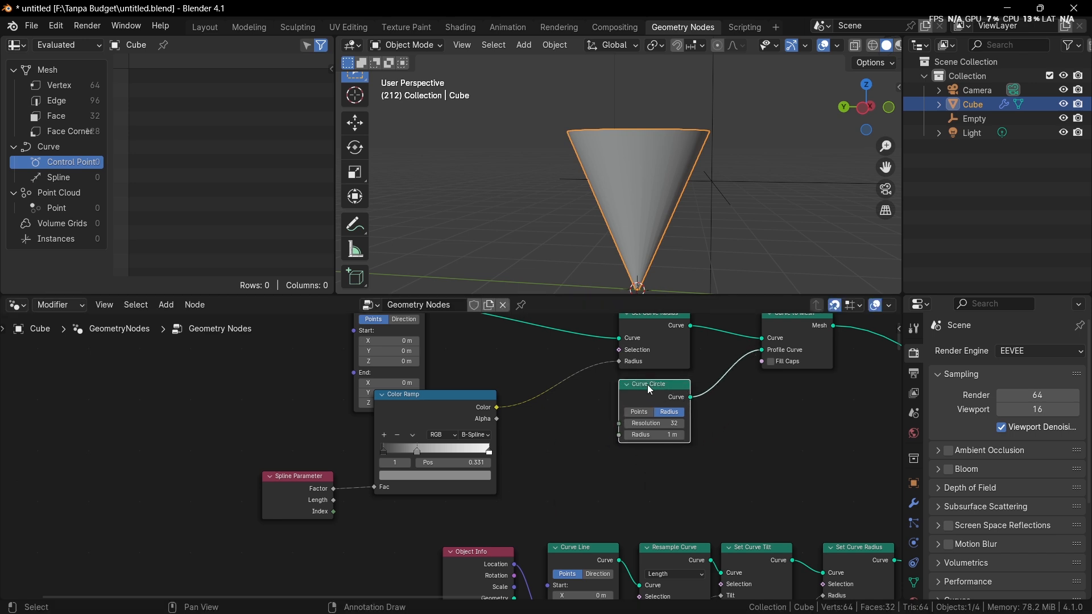
pyautogui.scroll(5, 647, 384)
pyautogui.click(455, 397)
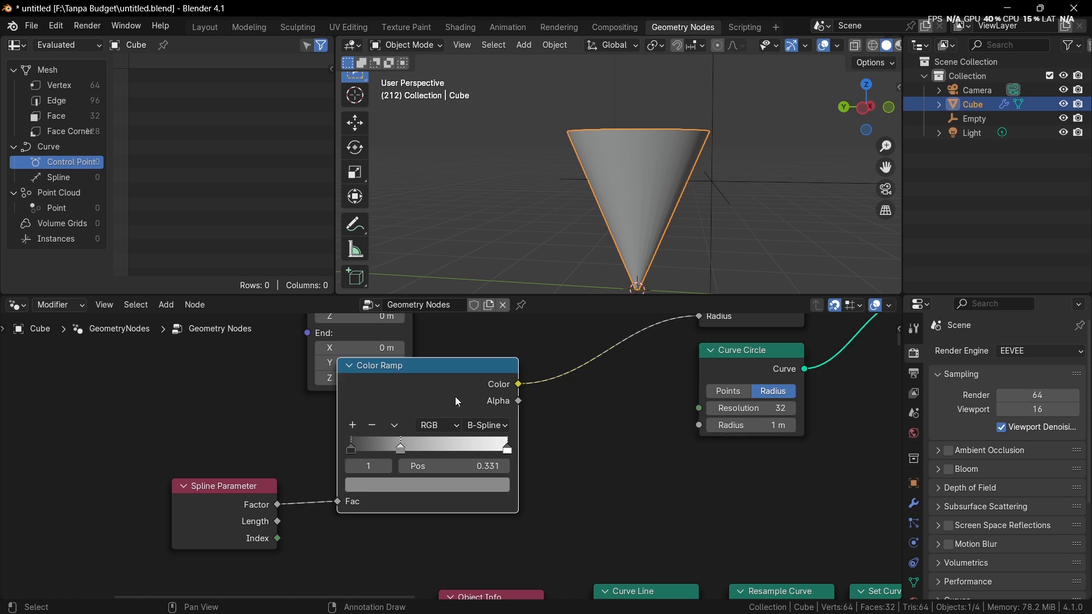
pyautogui.press('x')
pyautogui.moveTo(258, 468); pyautogui.dragTo(357, 488, button='middle')
pyautogui.scroll(-3, 357, 488)
pyautogui.moveTo(358, 493); pyautogui.dragTo(429, 444)
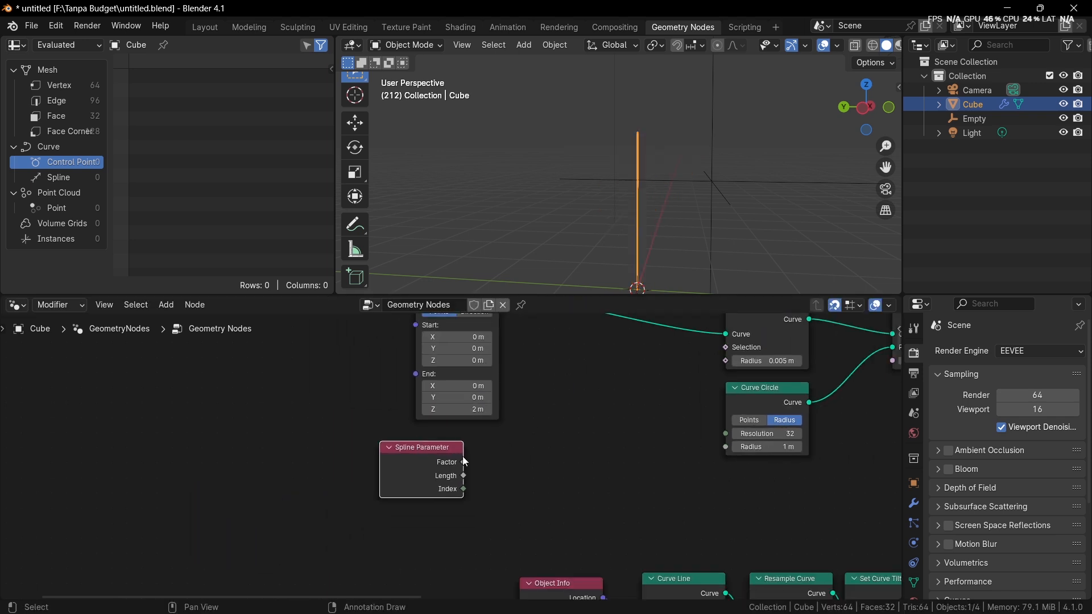
# Step: Add a Float Curve node driven by the Spline Parameter's Factor and connect its Value to the Set Curve Radius node's Radius
pyautogui.moveTo(479, 453); pyautogui.dragTo(357, 487, button='middle')
pyautogui.scroll(3, 357, 487)
pyautogui.moveTo(332, 501); pyautogui.dragTo(409, 483)
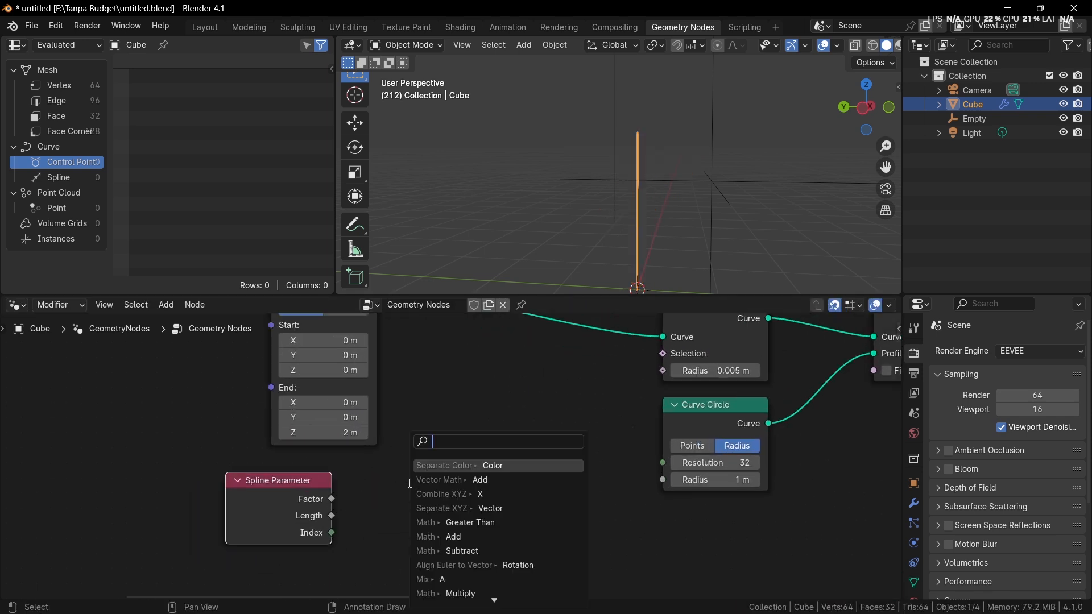
pyautogui.write('Float')
pyautogui.press('Return')
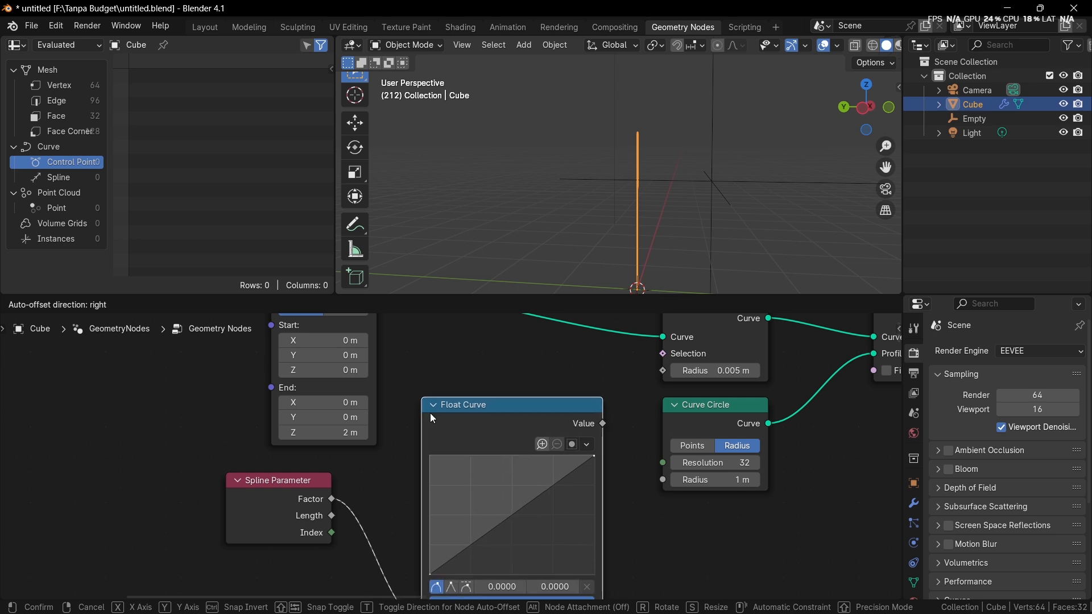
pyautogui.click(430, 413)
pyautogui.moveTo(468, 428); pyautogui.dragTo(423, 379, button='middle')
pyautogui.scroll(2, 432, 382)
pyautogui.moveTo(534, 404); pyautogui.dragTo(502, 442, button='middle')
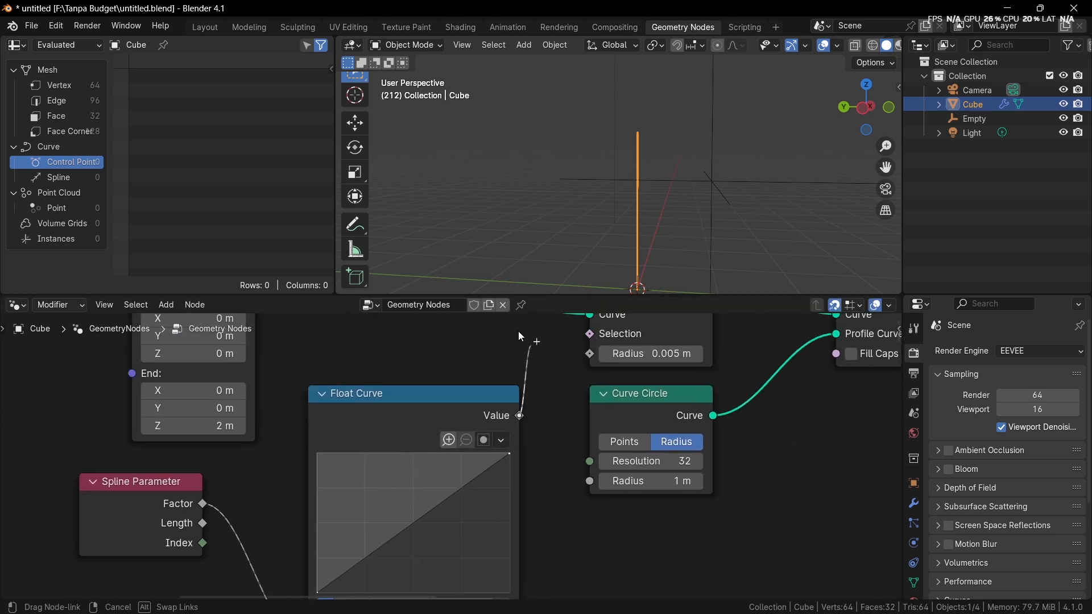
pyautogui.moveTo(520, 416); pyautogui.dragTo(591, 356)
pyautogui.moveTo(513, 358); pyautogui.dragTo(520, 433, button='middle')
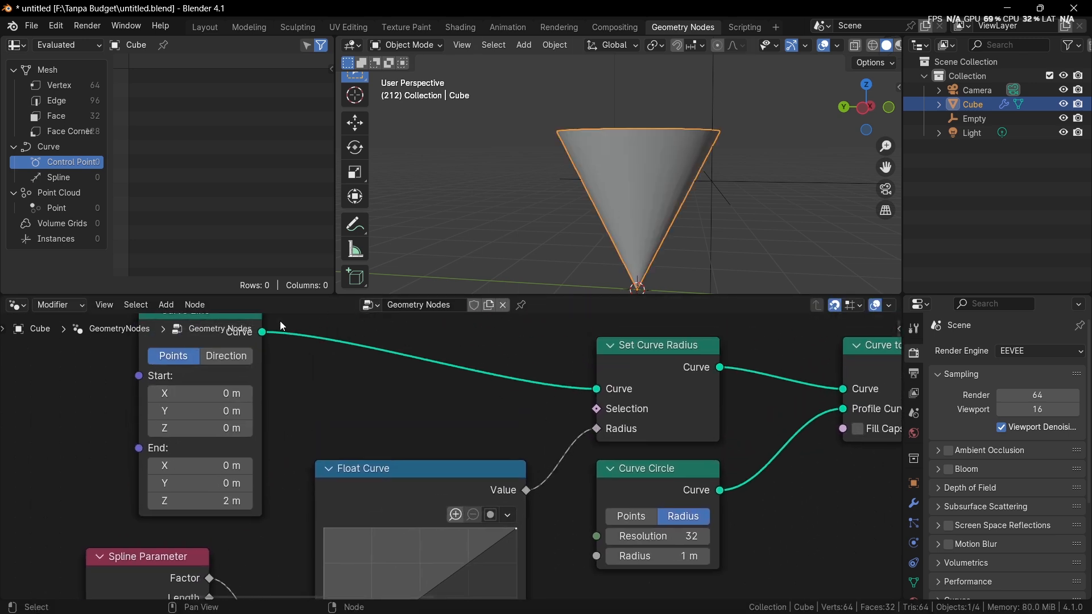
# Step: Insert a Resample Curve node on the link between the new Curve Line and Set Curve Radius
pyautogui.moveTo(267, 424); pyautogui.dragTo(284, 472, button='middle')
pyautogui.scroll(-2, 281, 479)
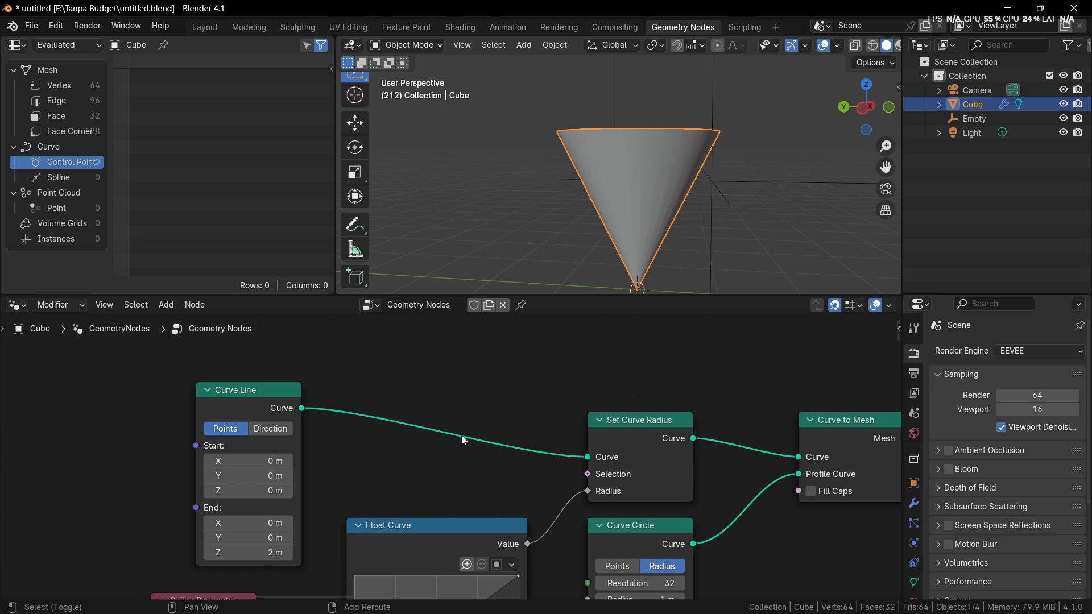
pyautogui.hotkey('shift', 'a')
pyautogui.write('resampl')
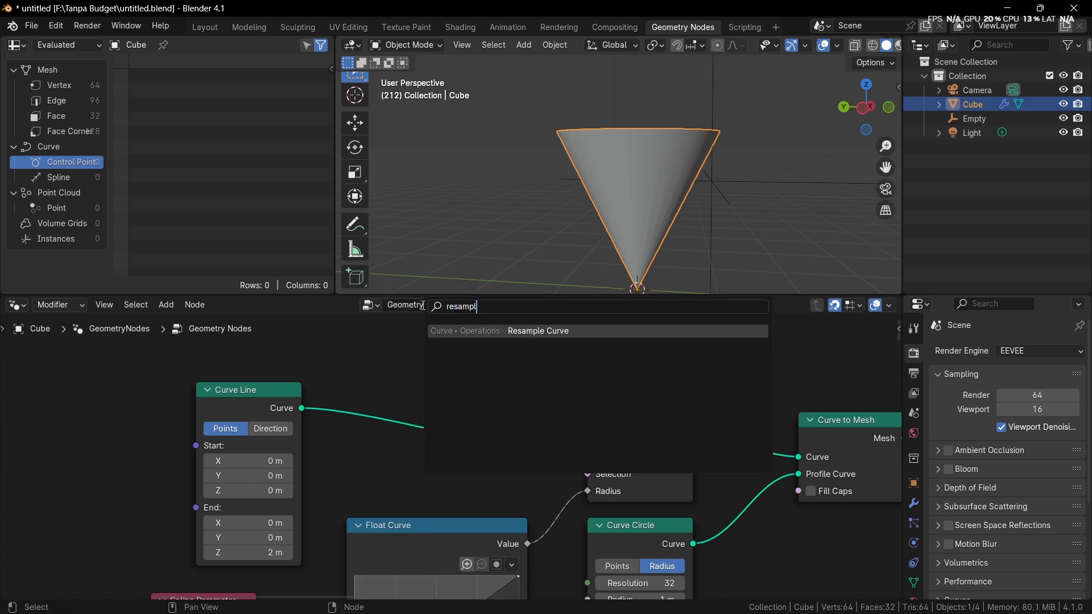
pyautogui.press('Return')
pyautogui.click(435, 380)
# Step: Switch the new Resample Curve node to Length mode and set its Length to 0.05 m
pyautogui.scroll(1, 457, 383)
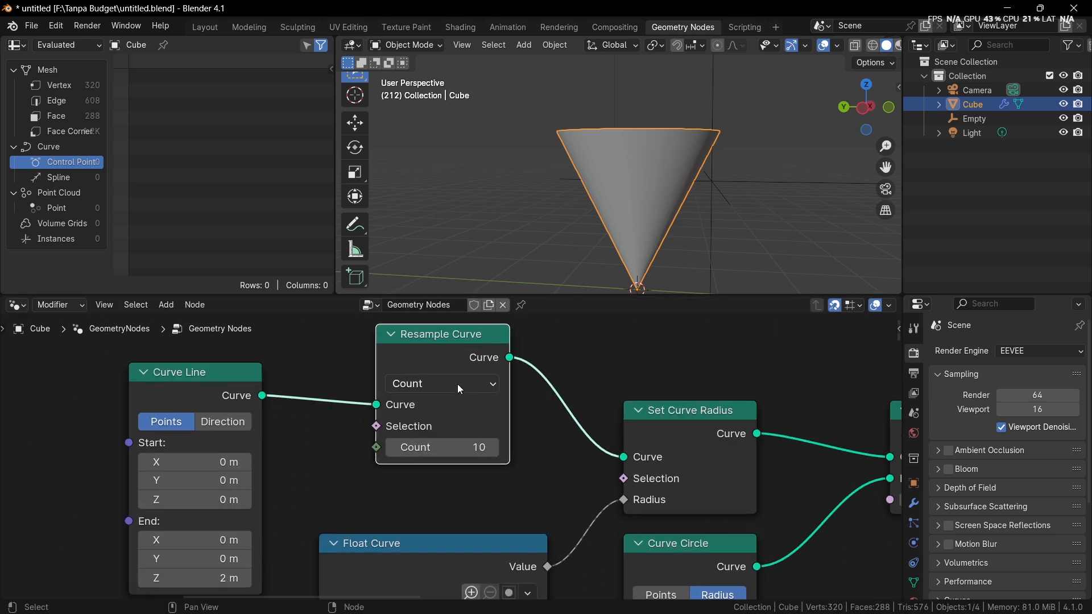
pyautogui.click(451, 383)
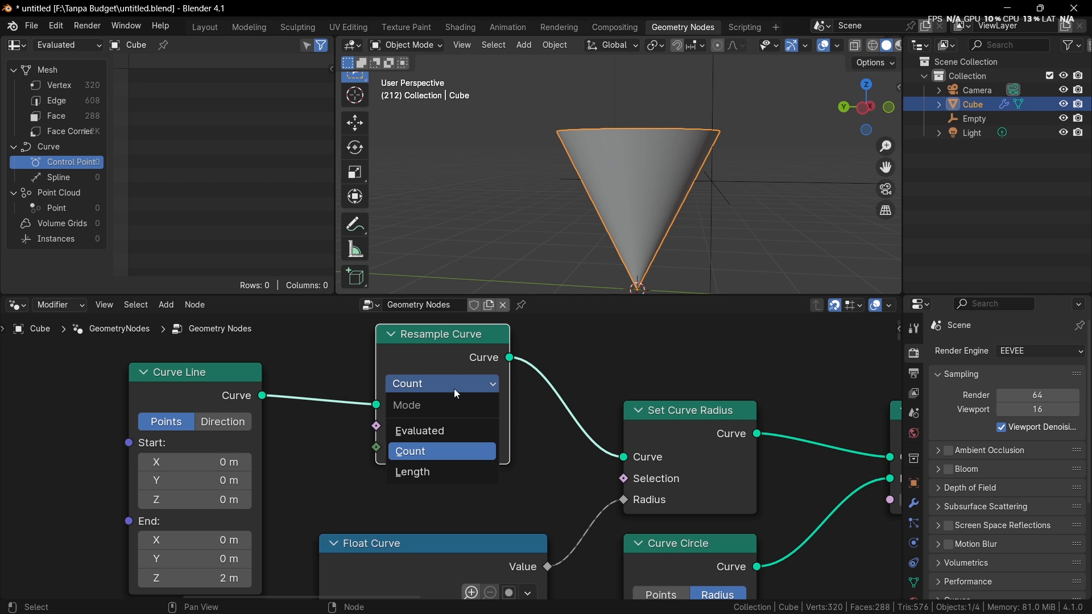
pyautogui.click(464, 467)
pyautogui.click(465, 451)
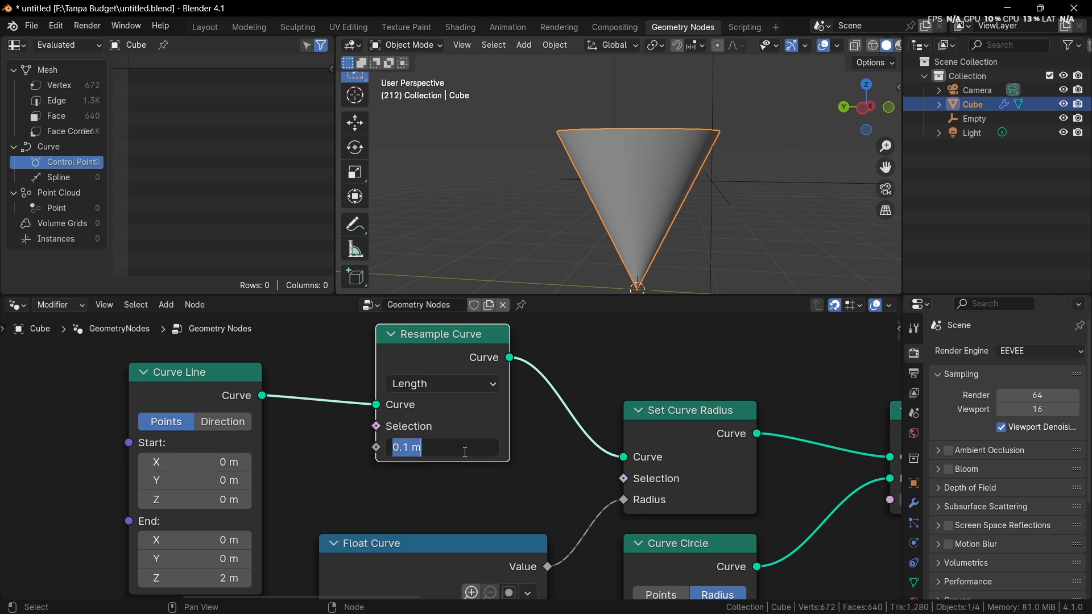
pyautogui.write('0.05')
pyautogui.press('Return')
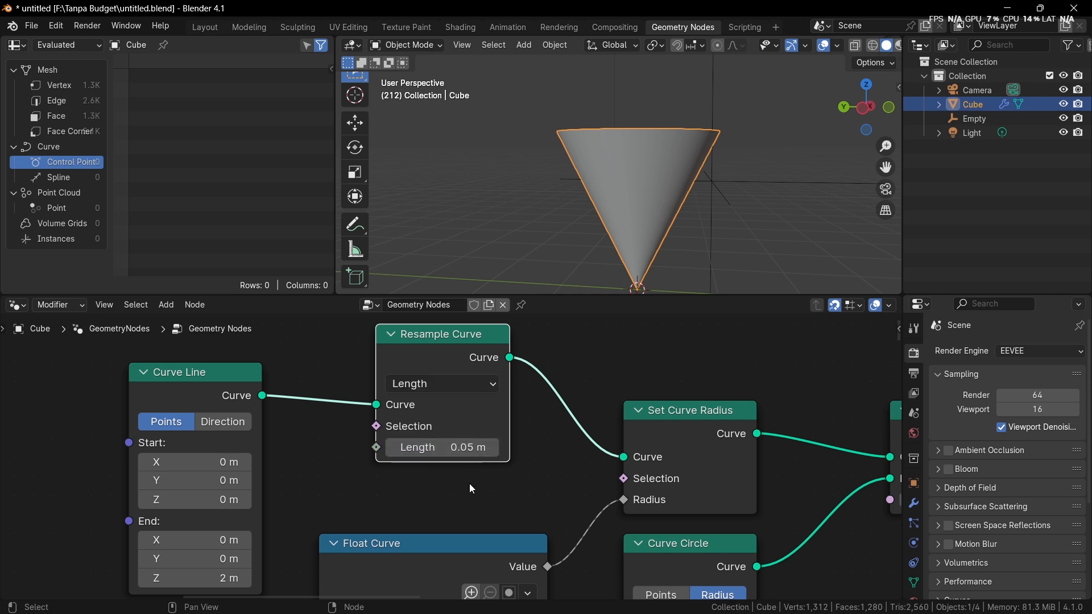
# Step: In a side view, shape the Float Curve as a goblet profile: raised start, points near (0.19, 0.06) and (0.60, 0.81)
pyautogui.moveTo(469, 483); pyautogui.dragTo(501, 298, button='middle')
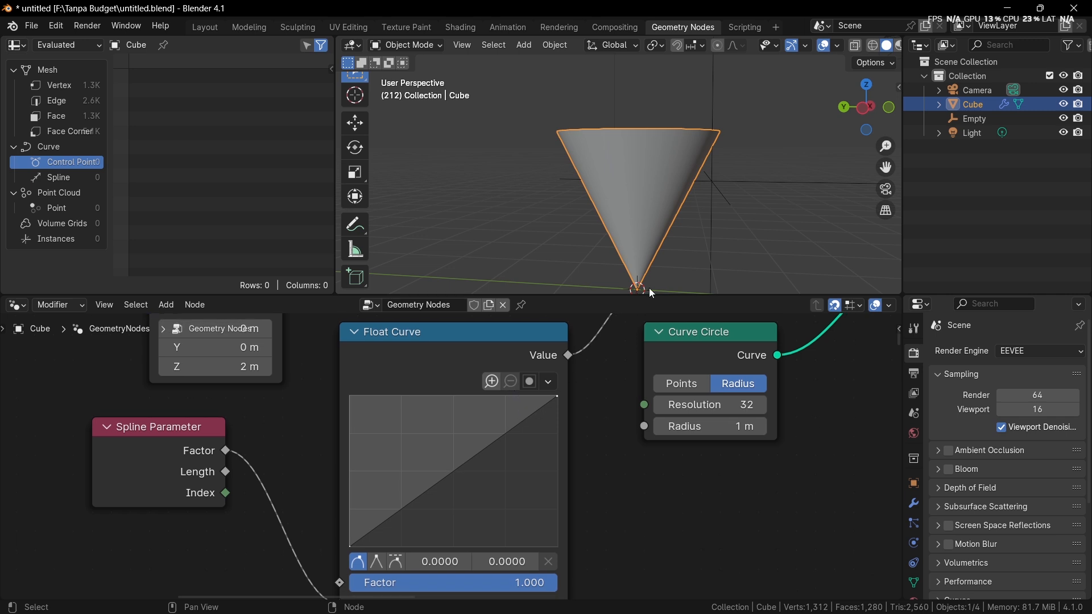
pyautogui.click(863, 109)
pyautogui.scroll(2, 485, 490)
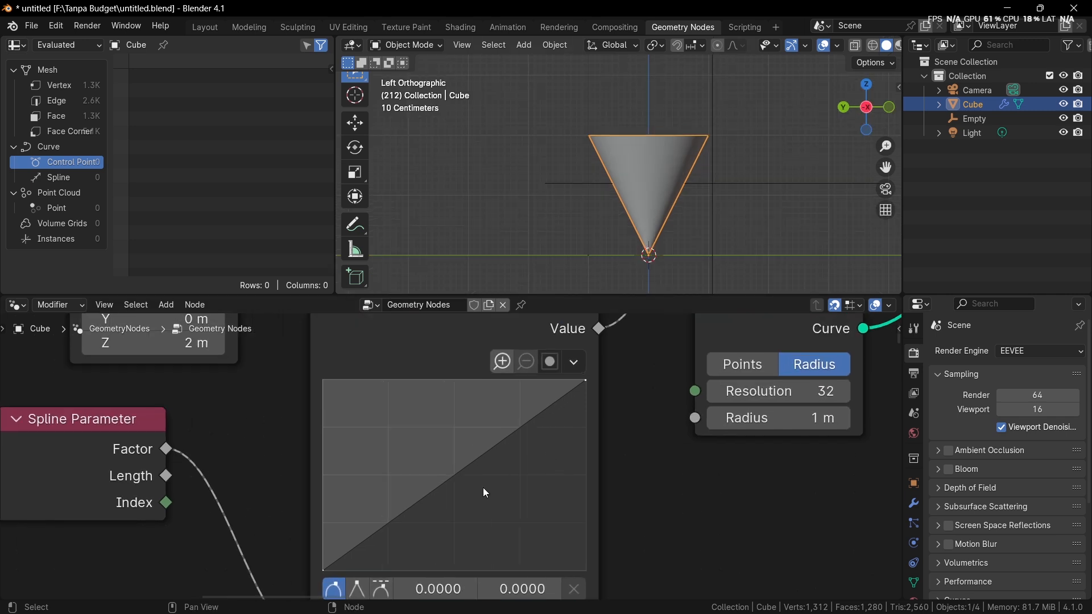
pyautogui.moveTo(324, 568); pyautogui.dragTo(439, 559)
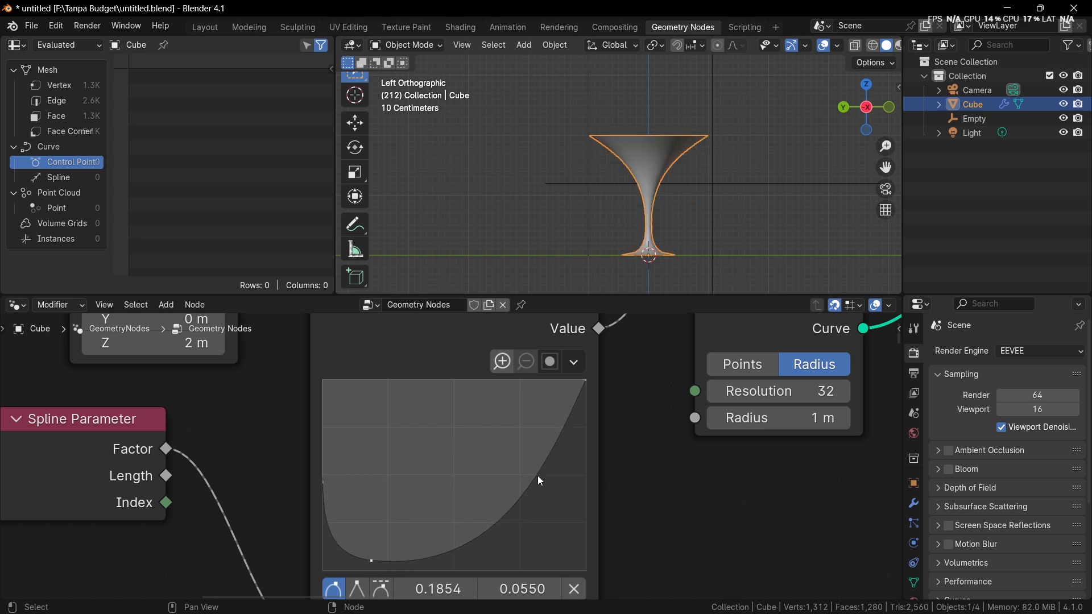
pyautogui.moveTo(540, 481); pyautogui.dragTo(479, 421)
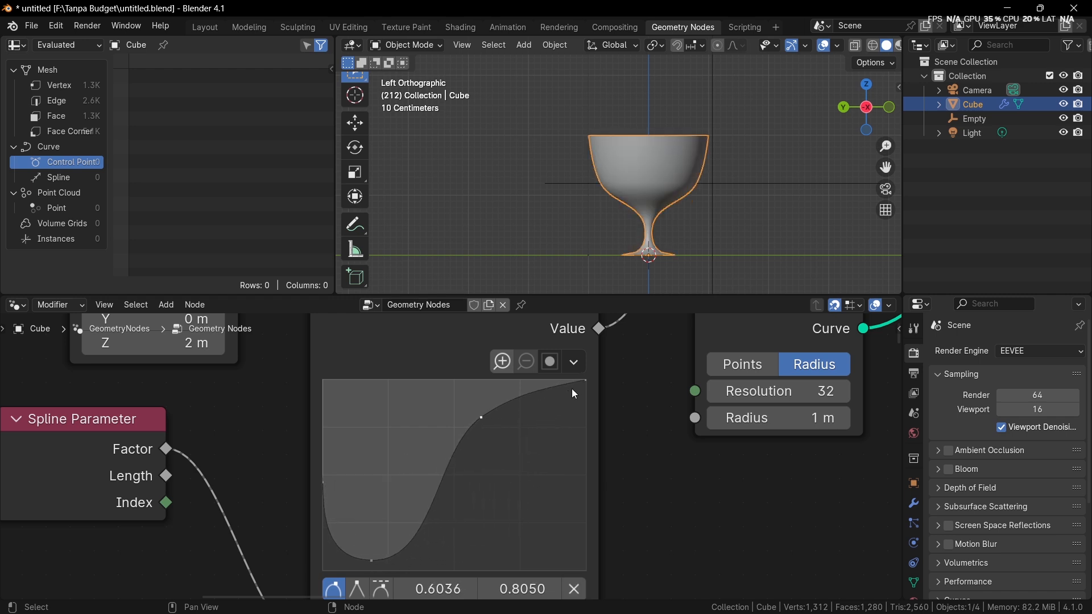
# Step: Lower the Float Curve's end point to about 0.93 to narrow the goblet's rim, and check the shape from several angles
pyautogui.moveTo(575, 393); pyautogui.dragTo(587, 400)
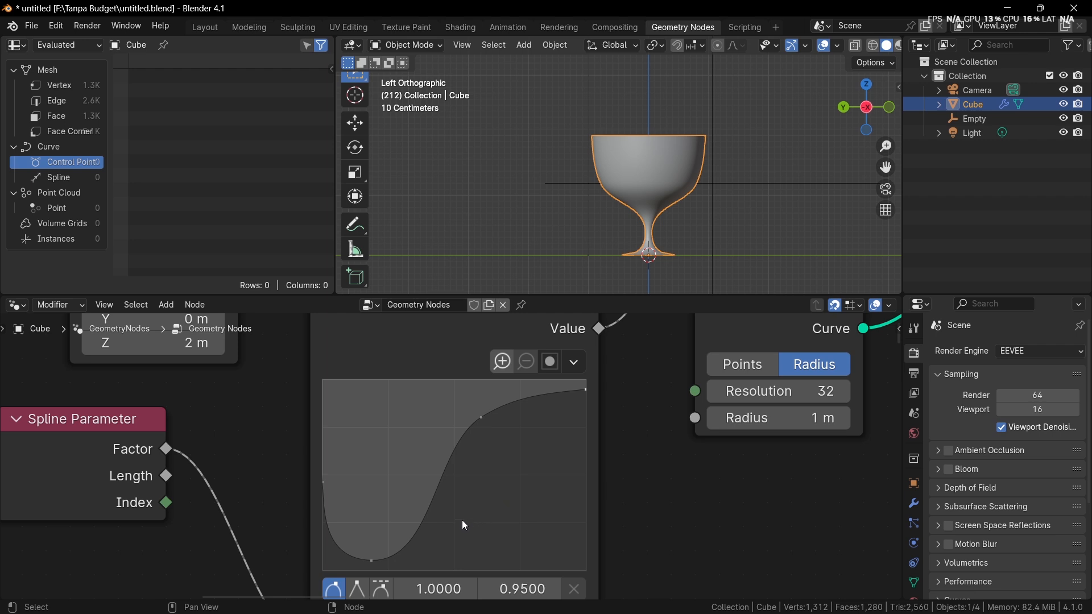
pyautogui.moveTo(705, 233); pyautogui.dragTo(606, 350, button='middle')
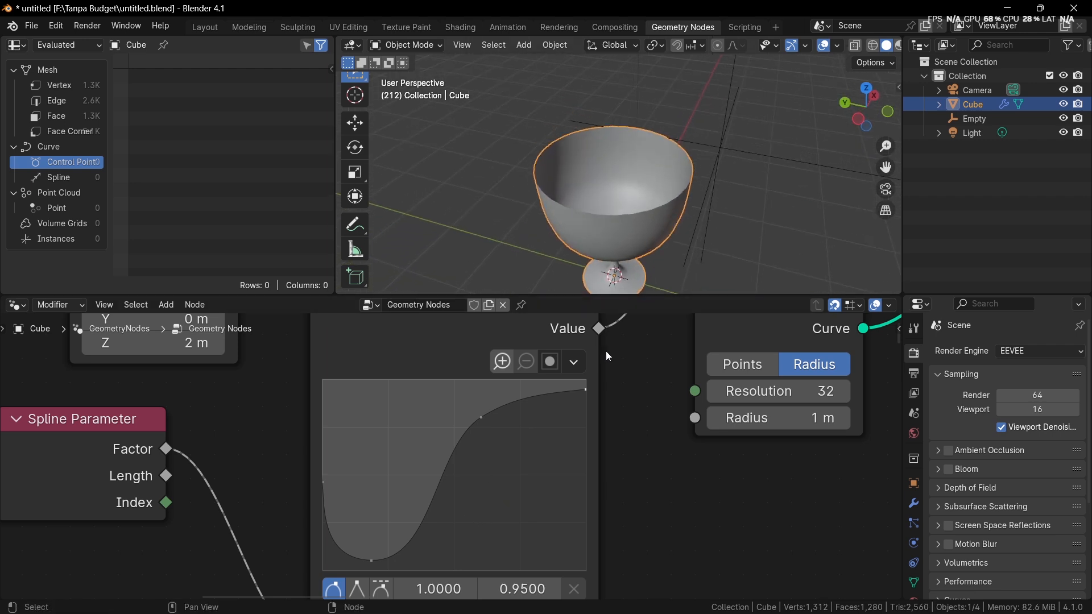
pyautogui.moveTo(586, 389); pyautogui.dragTo(581, 395)
pyautogui.moveTo(613, 247); pyautogui.dragTo(610, 238, button='middle')
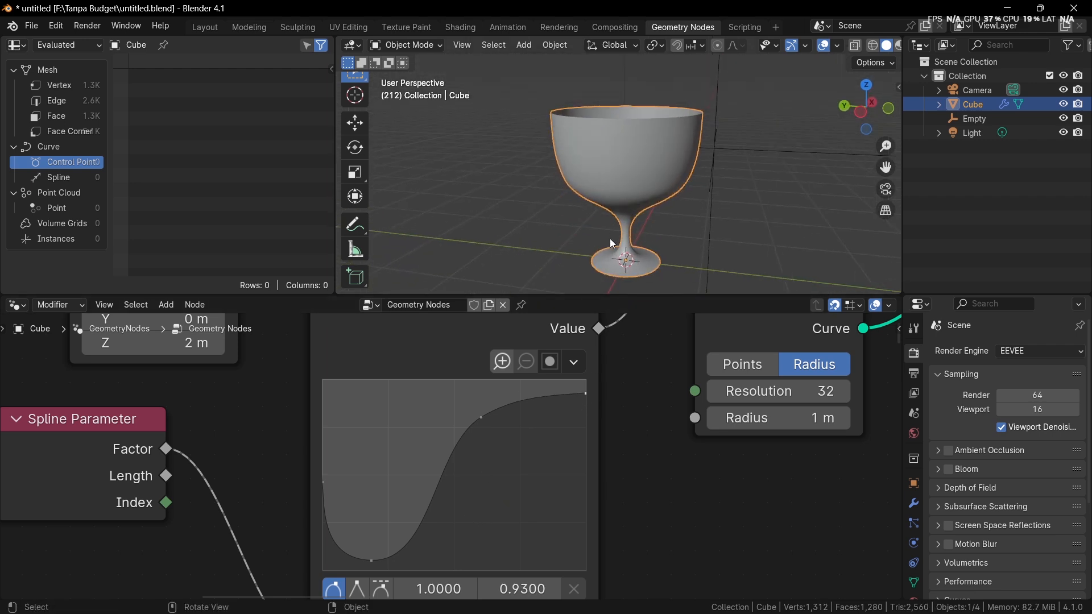
# Step: Add a Float Curve point near (0.83, 0.94), just before the curve's end, to refine the goblet's rim
pyautogui.scroll(3, 615, 236)
pyautogui.moveTo(538, 390); pyautogui.dragTo(541, 391)
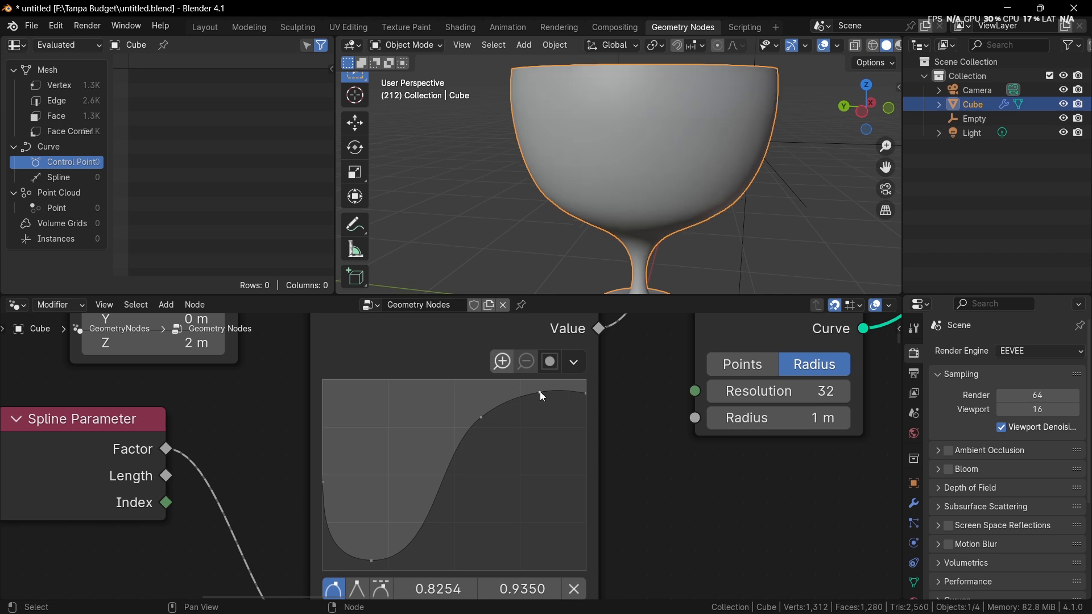
pyautogui.scroll(-2, 596, 196)
pyautogui.scroll(-2, 596, 196)
pyautogui.keyDown('shift'); pyautogui.moveTo(596, 196); pyautogui.dragTo(584, 105, button='middle'); pyautogui.keyUp('shift')
pyautogui.moveTo(584, 105); pyautogui.dragTo(588, 222, button='middle')
pyautogui.scroll(5, 581, 122)
pyautogui.moveTo(588, 222); pyautogui.dragTo(589, 161, button='middle')
pyautogui.scroll(-5, 589, 162)
pyautogui.moveTo(416, 507); pyautogui.dragTo(418, 465, button='middle')
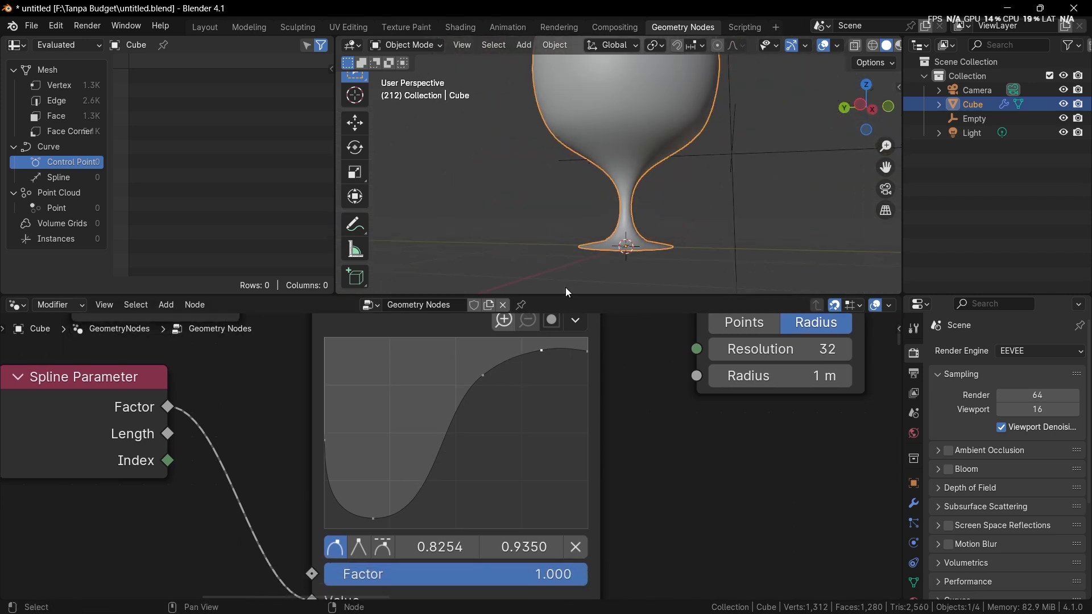
# Step: Reshape the Float Curve's stem section with low points near (0.11, 0.09) and (0.30, 0.05) and a shoulder point near (0.58, 0.73)
pyautogui.moveTo(373, 520); pyautogui.dragTo(353, 513)
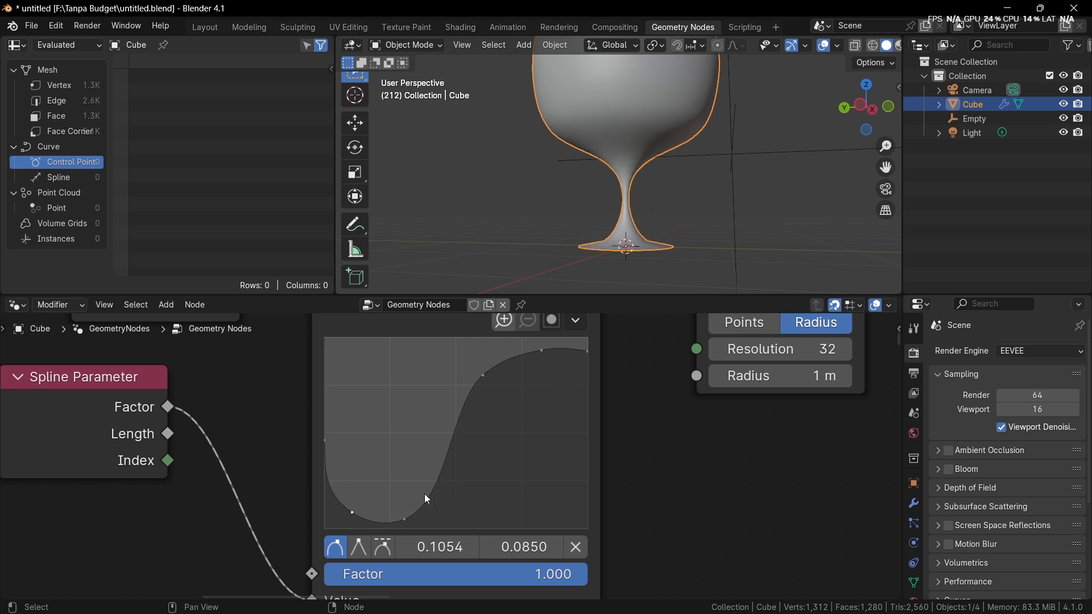
pyautogui.moveTo(486, 377)
pyautogui.mouseDown()
pyautogui.moveTo(475, 408)
pyautogui.moveTo(478, 389)
pyautogui.mouseUp()
pyautogui.scroll(-2, 478, 389)
pyautogui.moveTo(591, 205); pyautogui.dragTo(573, 250, button='middle')
pyautogui.keyDown('shift'); pyautogui.moveTo(573, 251); pyautogui.dragTo(674, 195, button='middle'); pyautogui.keyUp('shift')
pyautogui.scroll(6, 647, 220)
pyautogui.click(858, 107)
pyautogui.moveTo(676, 279); pyautogui.dragTo(643, 139, button='middle')
# Step: Insert an Extrude Mesh node on the link leaving the goblet's Curve to Mesh node
pyautogui.scroll(-1, 697, 387)
pyautogui.moveTo(697, 386); pyautogui.dragTo(467, 429, button='middle')
pyautogui.scroll(-2, 614, 405)
pyautogui.scroll(1, 585, 420)
pyautogui.hotkey('shift', 'a')
pyautogui.write('ext')
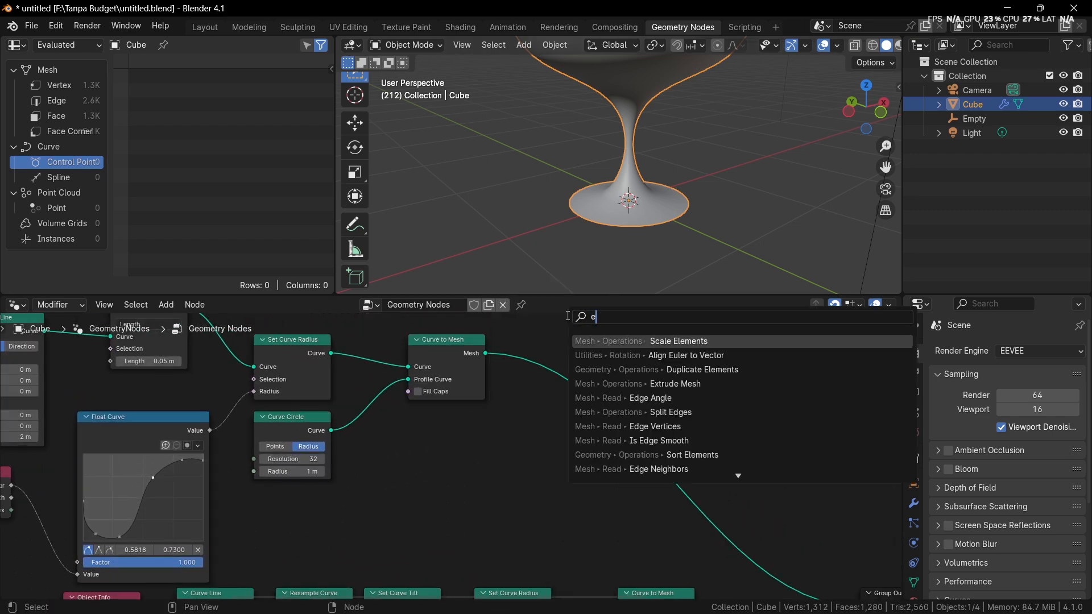
pyautogui.press('Return')
pyautogui.click(568, 339)
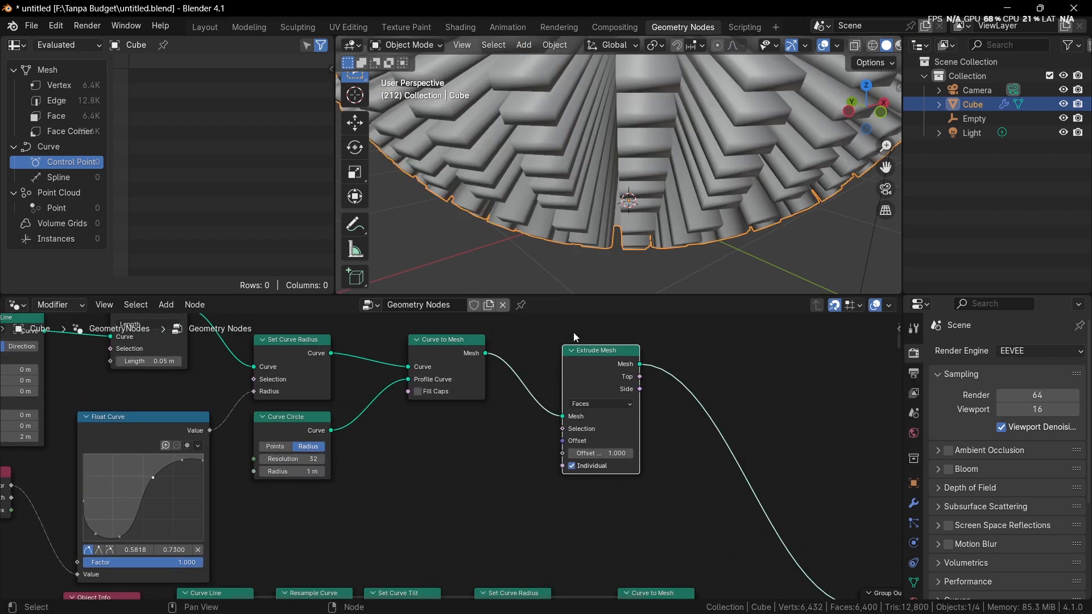
# Step: Turn off Individual on the Extrude Mesh node so the faces extrude as one shell
pyautogui.scroll(2, 659, 413)
pyautogui.scroll(2, 653, 441)
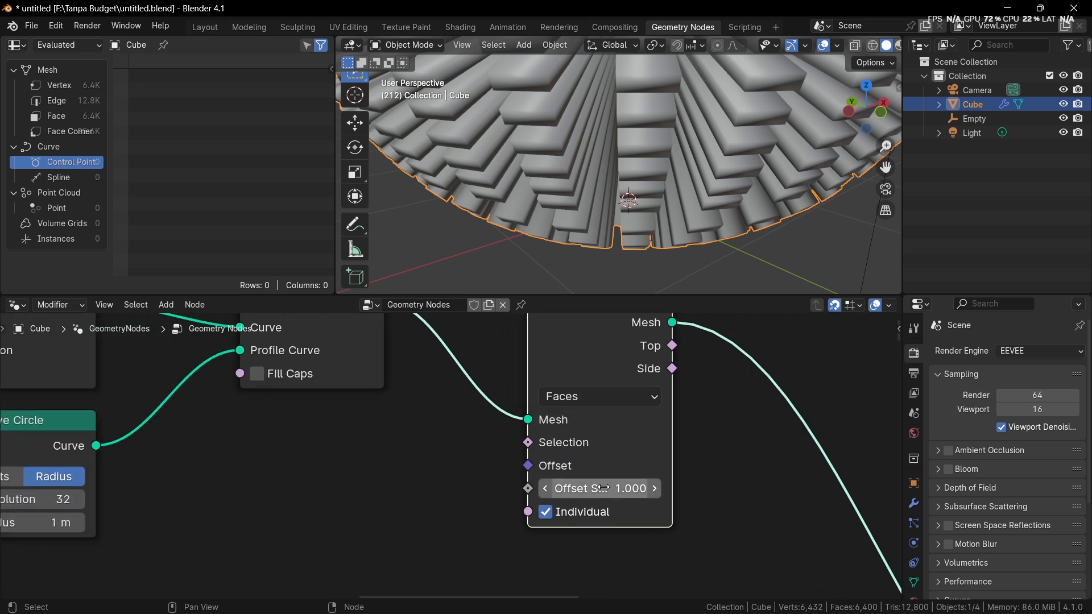
pyautogui.click(549, 517)
pyautogui.scroll(-3, 631, 206)
pyautogui.moveTo(631, 206); pyautogui.dragTo(630, 257, button='middle')
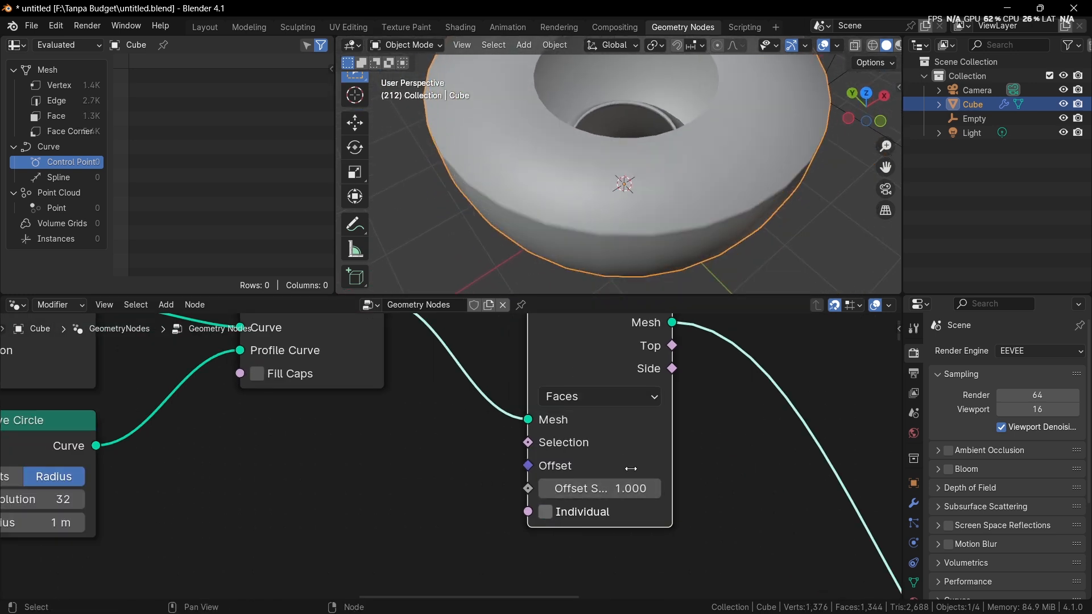
# Step: Set the Extrude Mesh node's Offset Scale to -0.040 for a thin inward wall
pyautogui.scroll(2, 631, 468)
pyautogui.keyDown('shift'); pyautogui.moveTo(654, 500); pyautogui.dragTo(559, 501); pyautogui.keyUp('shift')
pyautogui.scroll(5, 623, 190)
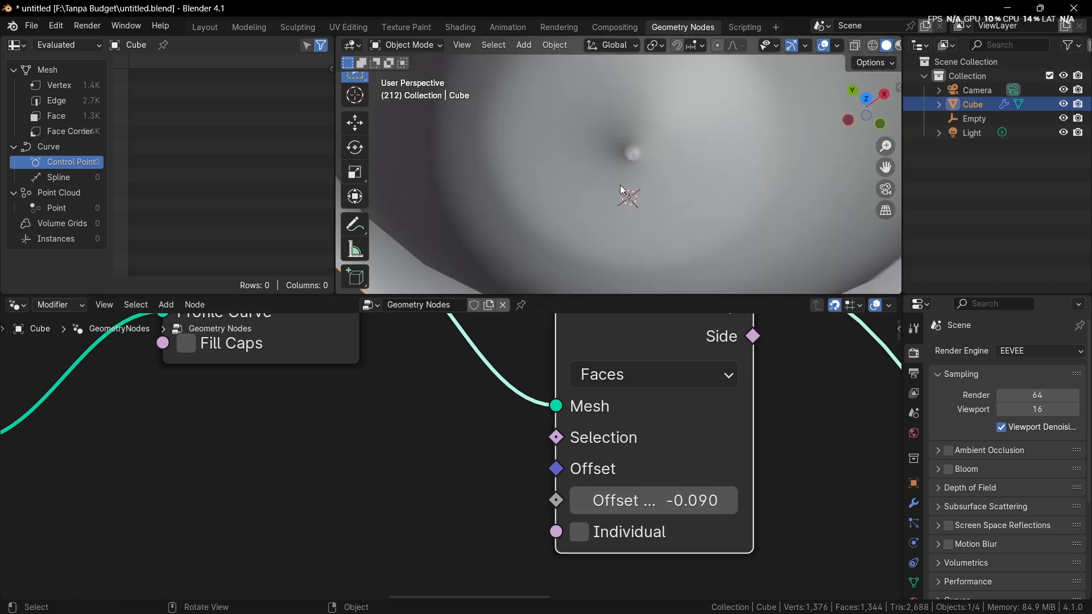
pyautogui.moveTo(654, 500)
pyautogui.keyDown('shift'); pyautogui.mouseDown()
pyautogui.moveTo(665, 501)
pyautogui.moveTo(640, 500)
pyautogui.moveTo(665, 501)
pyautogui.mouseUp(); pyautogui.keyUp('shift')
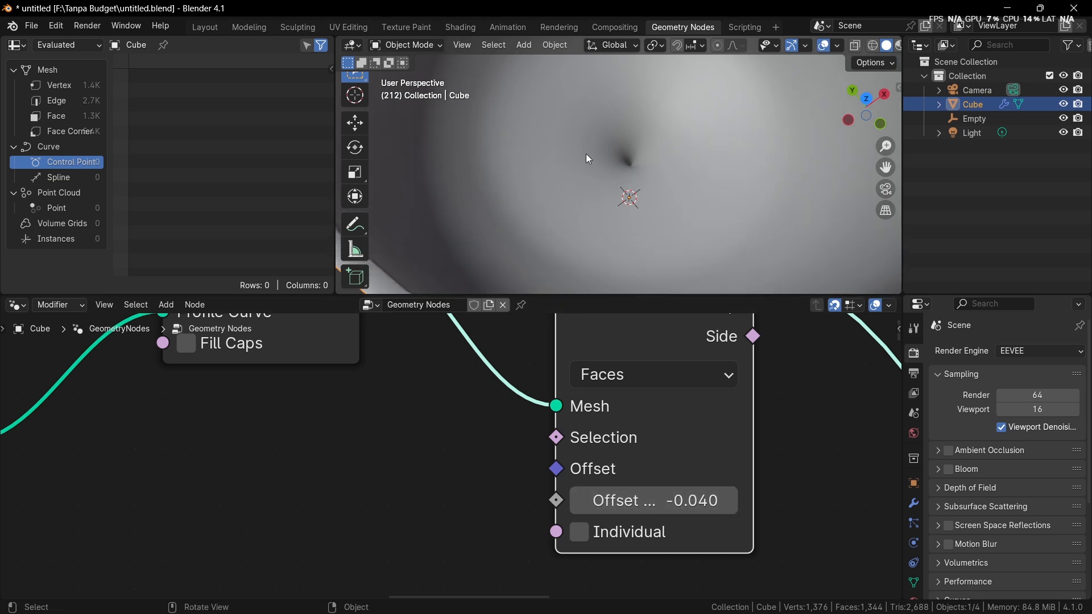
pyautogui.scroll(-5, 597, 125)
pyautogui.moveTo(609, 97); pyautogui.dragTo(633, 199, button='middle')
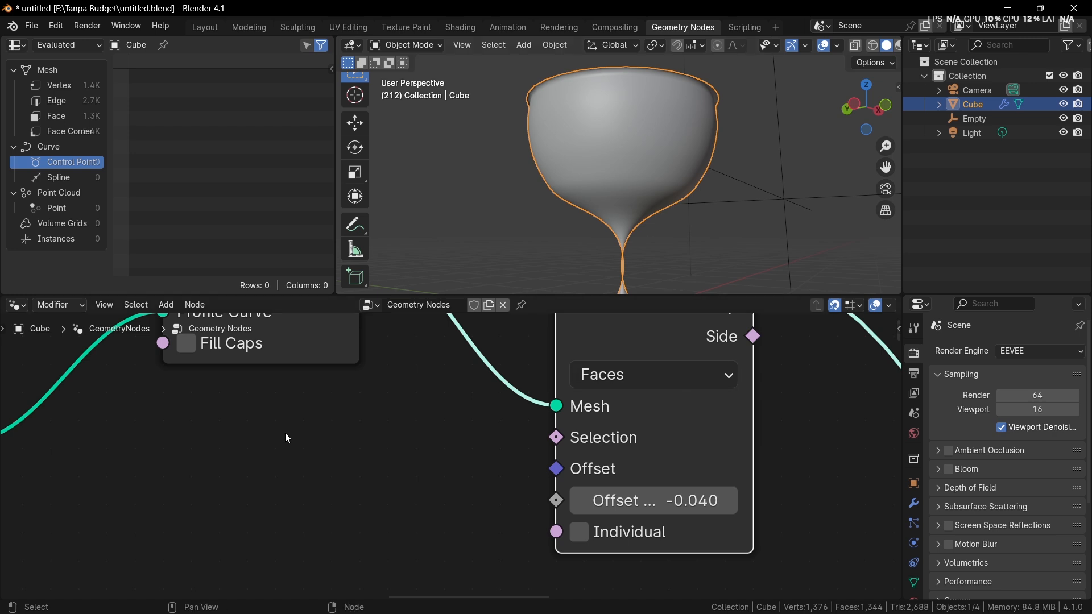
# Step: Raise the Float Curve's two low points slightly to thicken the stem, and raise its start point to 0.52
pyautogui.moveTo(283, 388); pyautogui.dragTo(764, 215, button='middle')
pyautogui.moveTo(307, 530); pyautogui.dragTo(540, 547, button='middle')
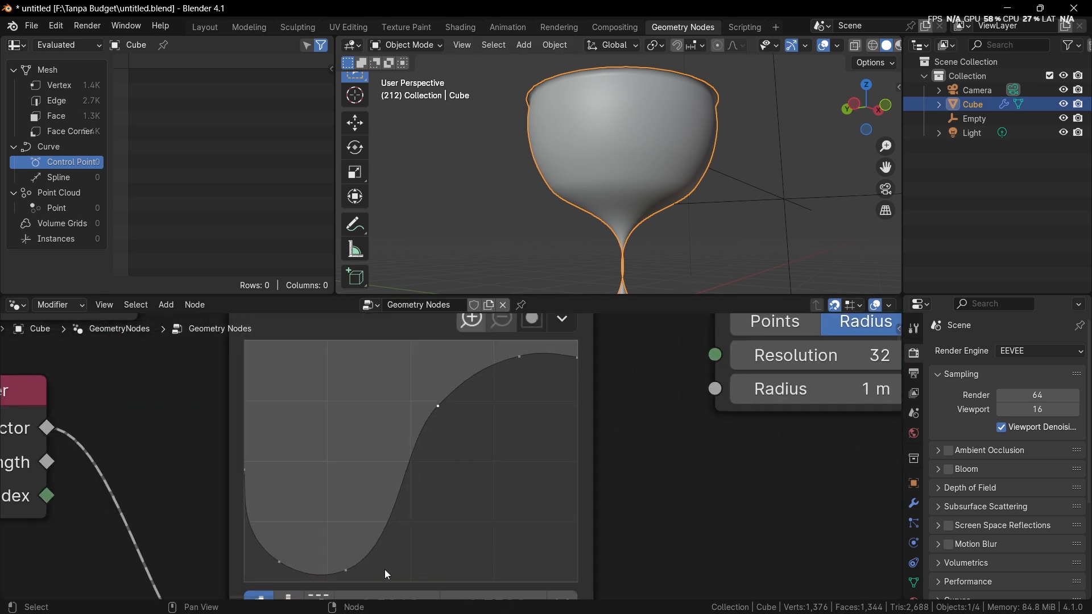
pyautogui.moveTo(385, 569); pyautogui.dragTo(364, 551, button='middle')
pyautogui.click(361, 541)
pyautogui.moveTo(360, 541); pyautogui.dragTo(361, 535)
pyautogui.moveTo(293, 536); pyautogui.dragTo(358, 538)
pyautogui.moveTo(262, 472); pyautogui.dragTo(263, 459)
pyautogui.scroll(-5, 632, 192)
pyautogui.moveTo(659, 179); pyautogui.dragTo(663, 203, button='middle')
pyautogui.scroll(3, 663, 204)
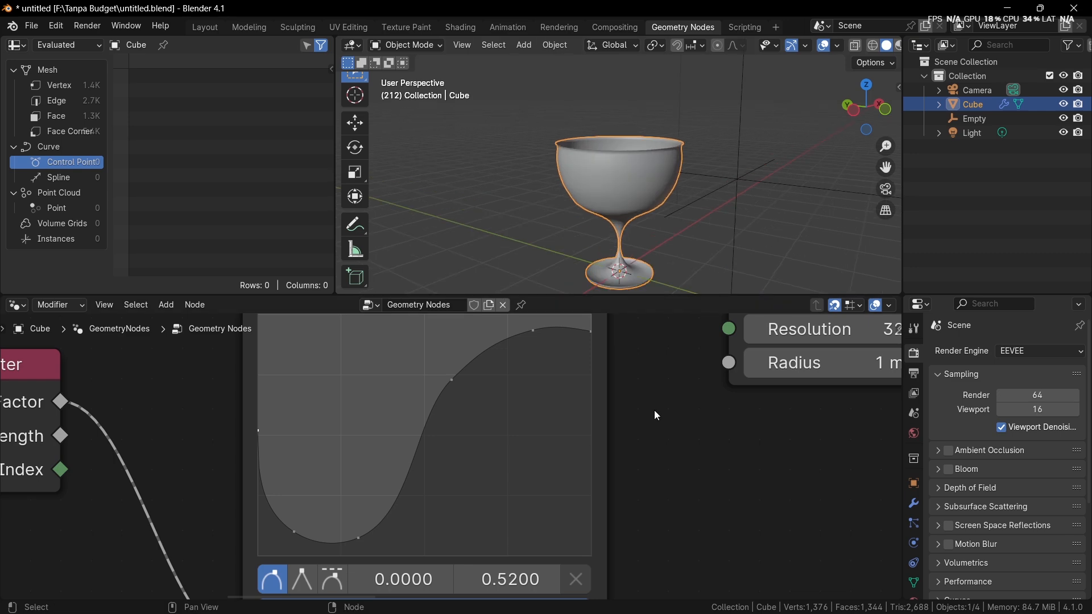
# Step: Combine the outputs of Curve to Mesh and Extrude Mesh in a Join Geometry node, with Extrude Mesh moved lower to make room
pyautogui.scroll(-4, 654, 410)
pyautogui.moveTo(654, 410); pyautogui.dragTo(298, 483, button='middle')
pyautogui.scroll(-8, 455, 441)
pyautogui.moveTo(547, 433); pyautogui.dragTo(411, 506, button='middle')
pyautogui.scroll(1, 411, 507)
pyautogui.scroll(4, 716, 160)
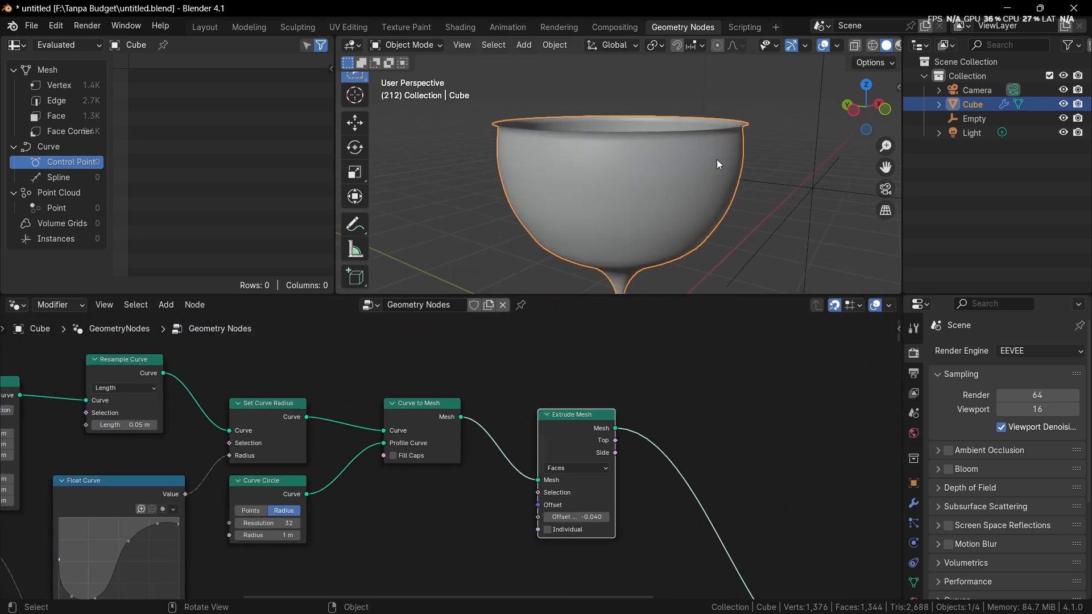
pyautogui.moveTo(717, 159); pyautogui.dragTo(695, 197, button='middle')
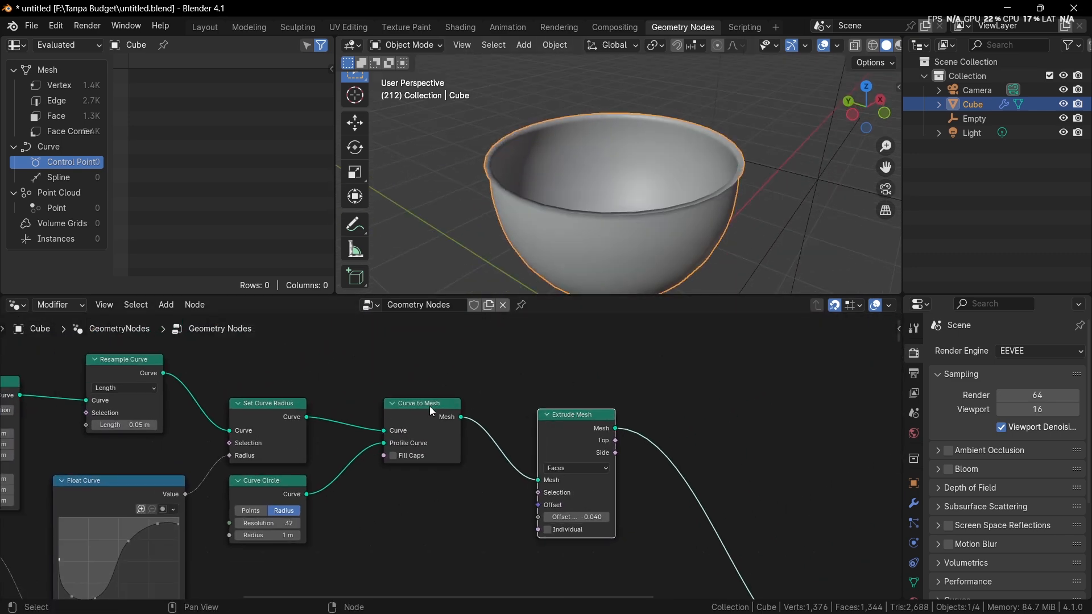
pyautogui.moveTo(429, 407); pyautogui.dragTo(432, 390, button='middle')
pyautogui.moveTo(564, 427); pyautogui.dragTo(552, 466)
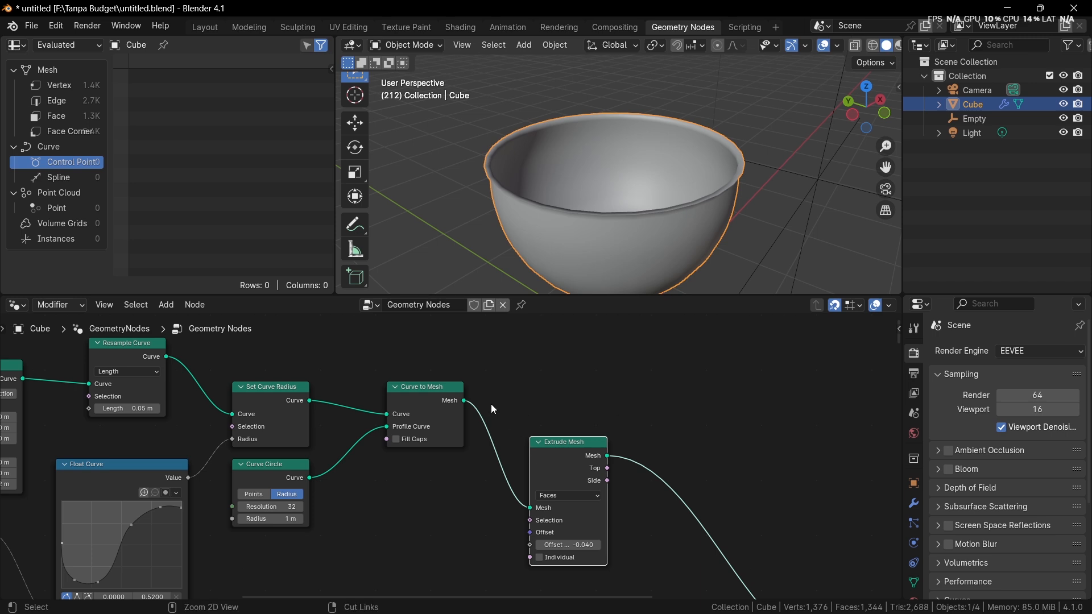
pyautogui.keyDown('ctrl'); pyautogui.keyDown('shift'); pyautogui.moveTo(433, 402); pyautogui.dragTo(587, 454, button='right'); pyautogui.keyUp('shift'); pyautogui.keyUp('ctrl')
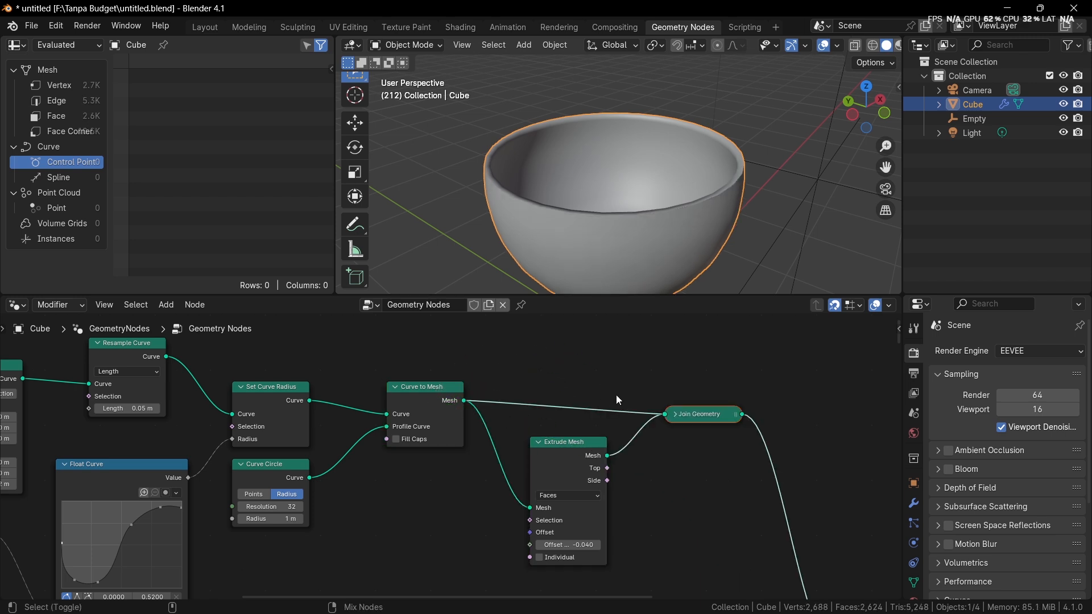
# Step: Inspect the goblet's rim and interior, and move the Join Geometry node up level with Curve to Mesh
pyautogui.moveTo(675, 197); pyautogui.dragTo(531, 166, button='middle')
pyautogui.scroll(3, 702, 133)
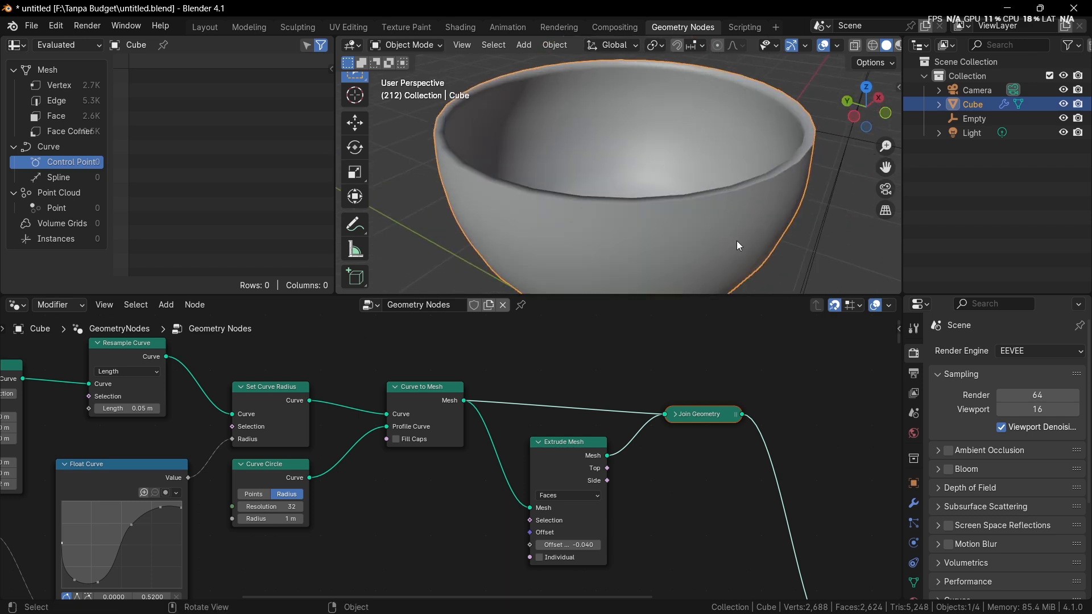
pyautogui.moveTo(746, 405); pyautogui.dragTo(693, 402, button='middle')
pyautogui.scroll(2, 679, 400)
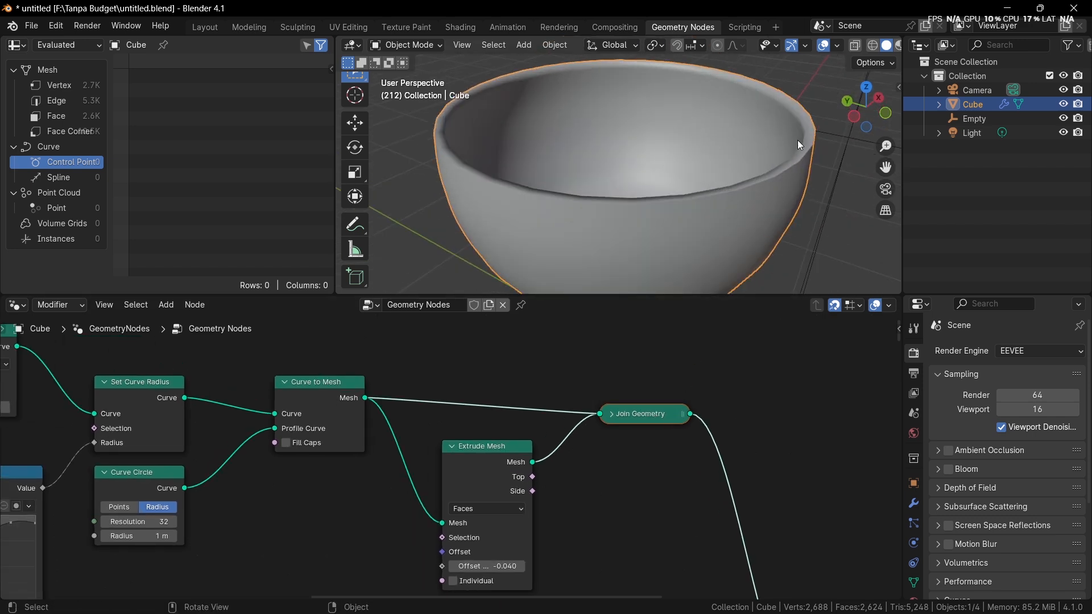
pyautogui.moveTo(798, 141); pyautogui.dragTo(821, 219, button='middle')
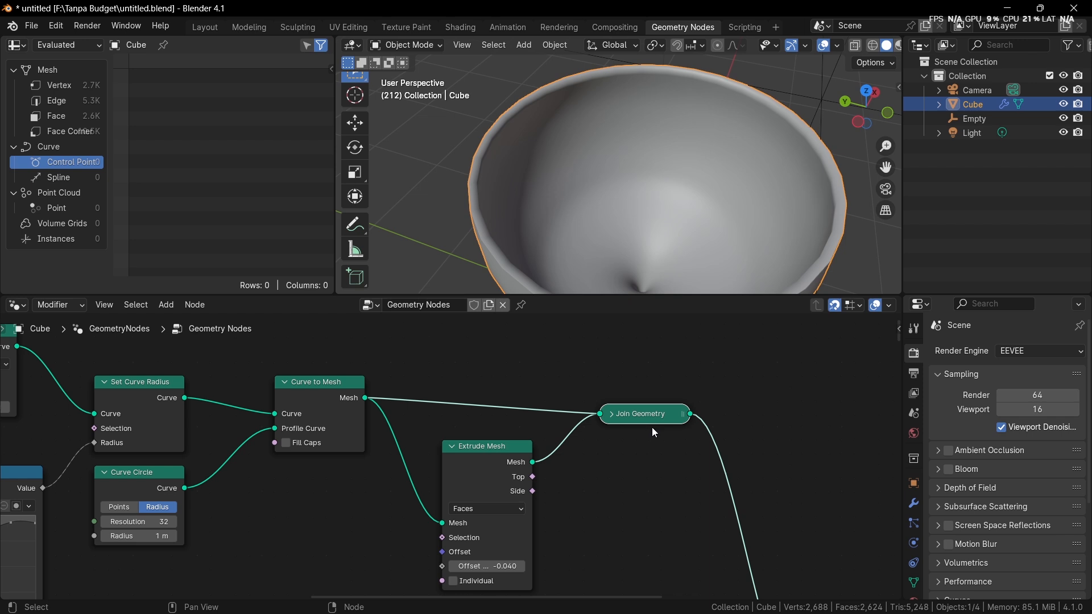
pyautogui.moveTo(651, 426); pyautogui.dragTo(655, 407)
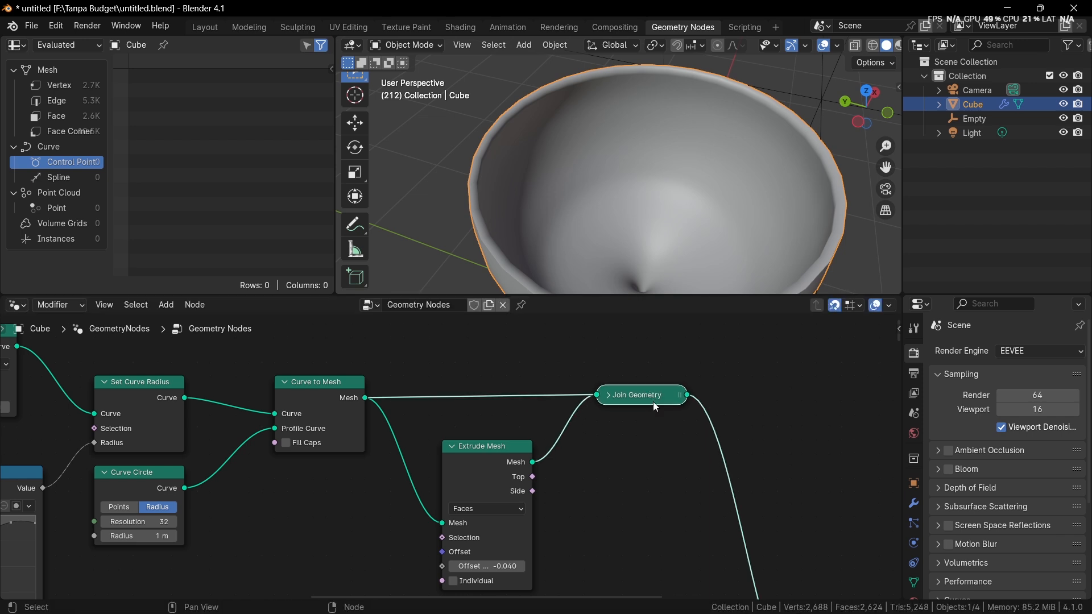
# Step: Insert a Merge by Distance node after Join Geometry
pyautogui.moveTo(653, 402); pyautogui.dragTo(555, 416, button='middle')
pyautogui.scroll(1, 602, 412)
pyautogui.hotkey('shift', 'a')
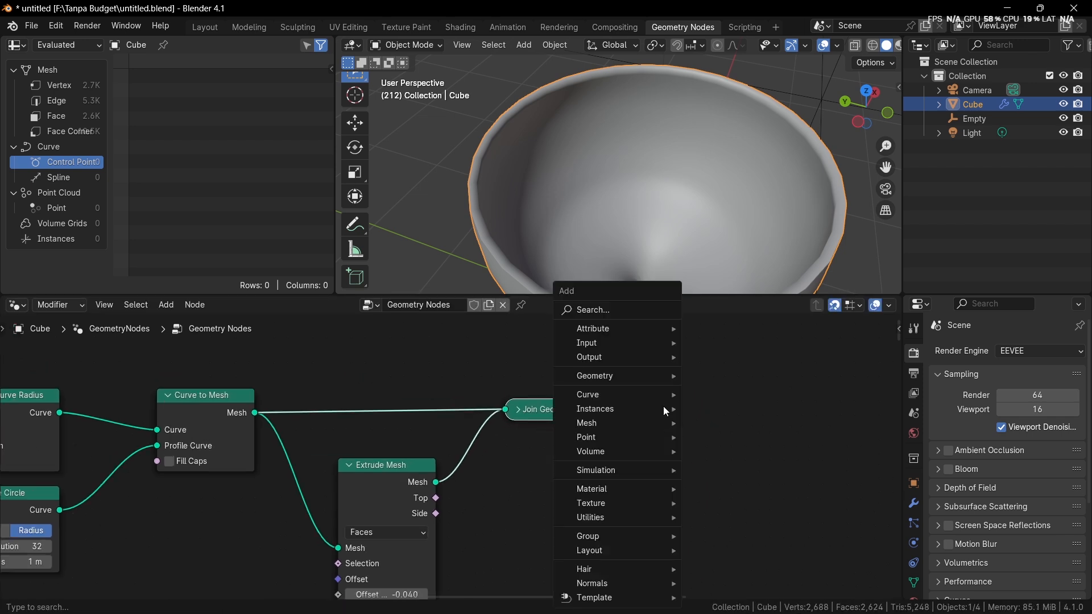
pyautogui.click(618, 312)
pyautogui.write('merge')
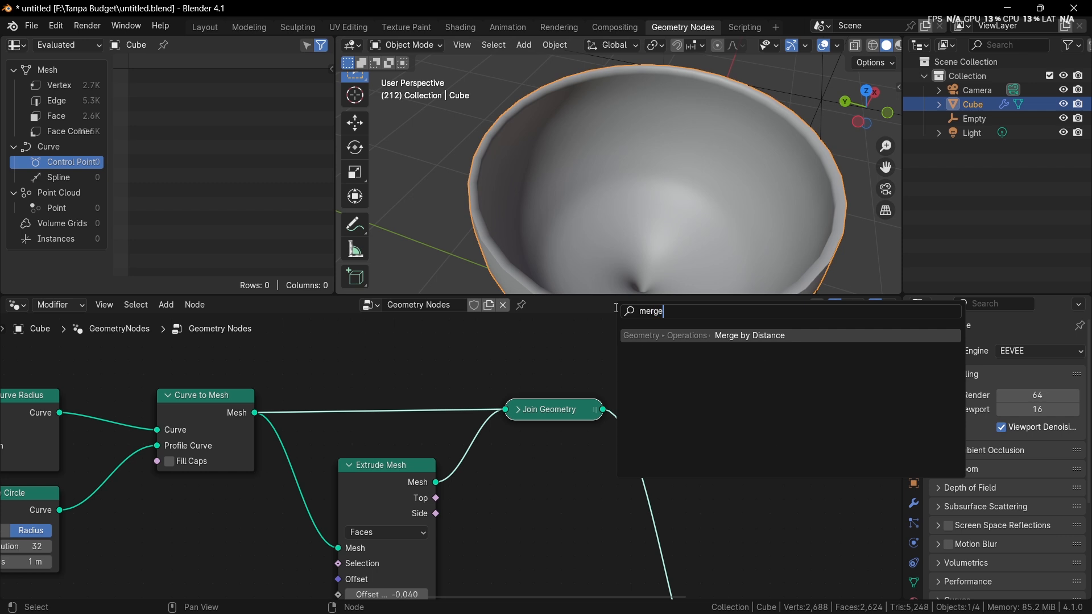
pyautogui.press('Return')
pyautogui.click(588, 390)
# Step: Examine the shading along the goblet's rim up close from several angles
pyautogui.scroll(-2, 710, 233)
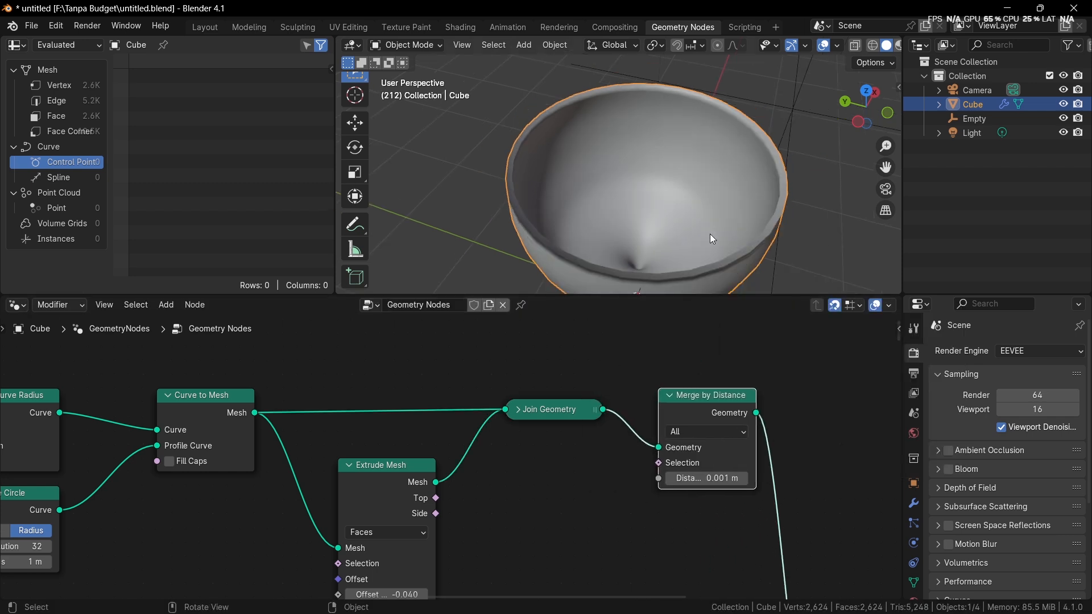
pyautogui.moveTo(710, 234); pyautogui.dragTo(529, 223, button='middle')
pyautogui.scroll(3, 711, 199)
pyautogui.scroll(4, 678, 222)
pyautogui.moveTo(678, 222); pyautogui.dragTo(598, 191, button='middle')
pyautogui.scroll(4, 598, 191)
pyautogui.scroll(-4, 502, 155)
pyautogui.moveTo(502, 155); pyautogui.dragTo(559, 182, button='middle')
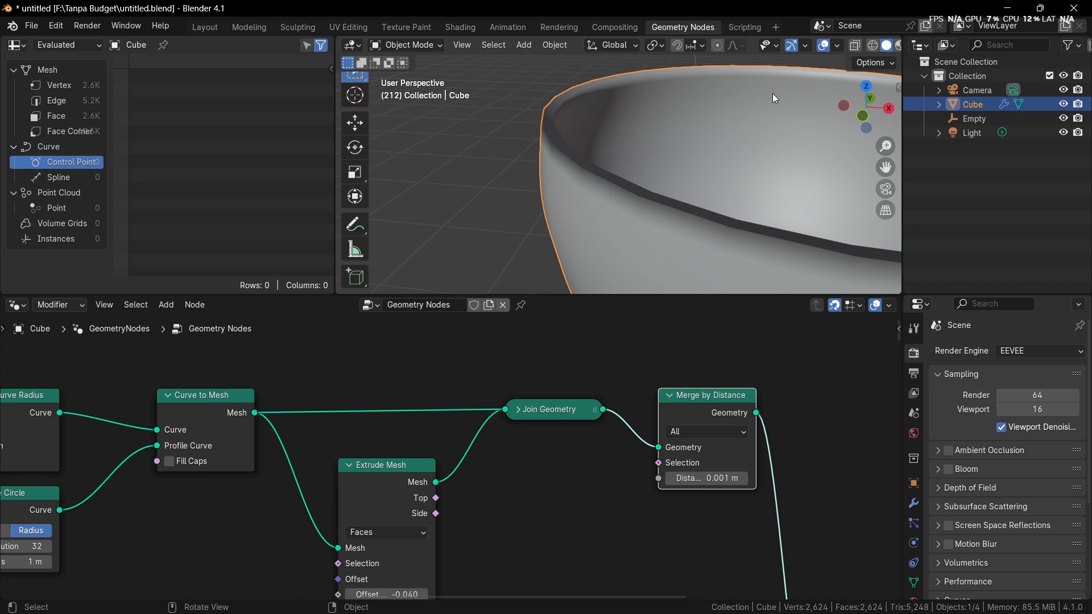
pyautogui.scroll(-3, 788, 50)
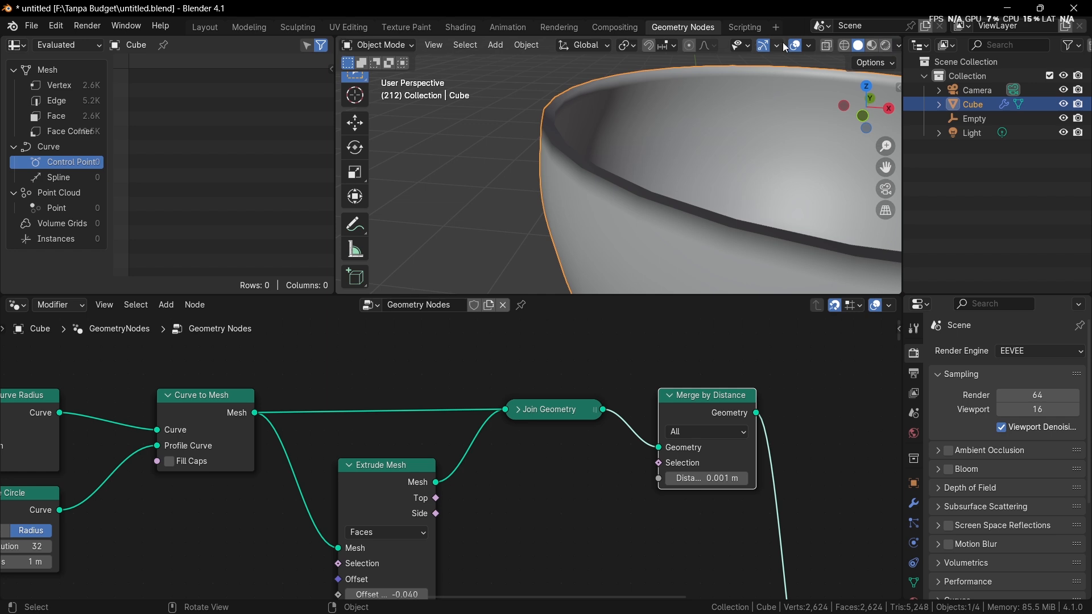
# Step: Show the Face Orientation overlay and check which way the goblet's inner and outer faces point
pyautogui.click(802, 44)
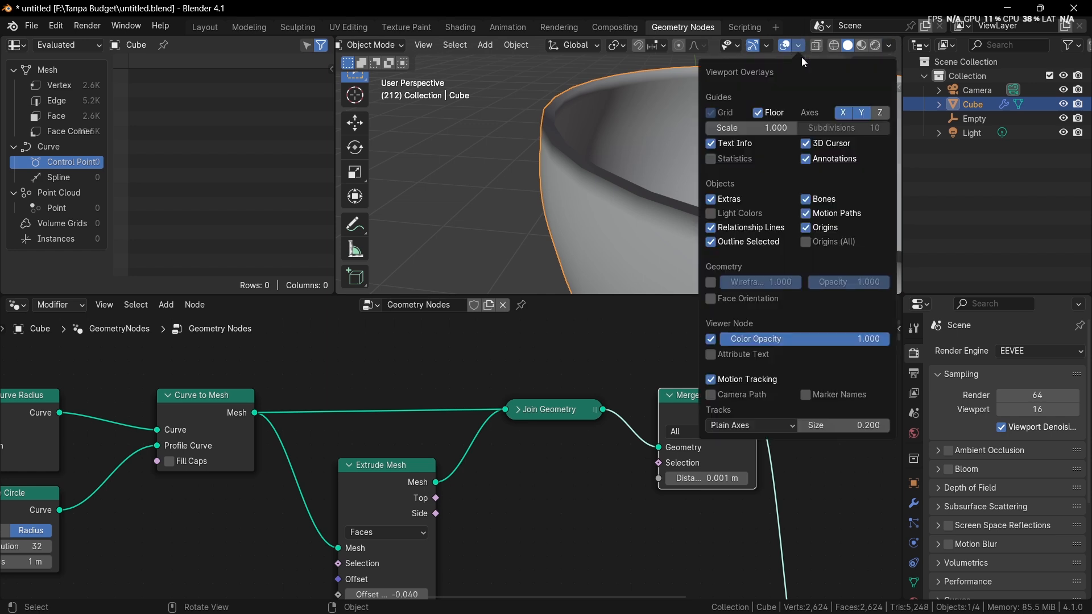
pyautogui.click(711, 299)
pyautogui.scroll(-4, 534, 177)
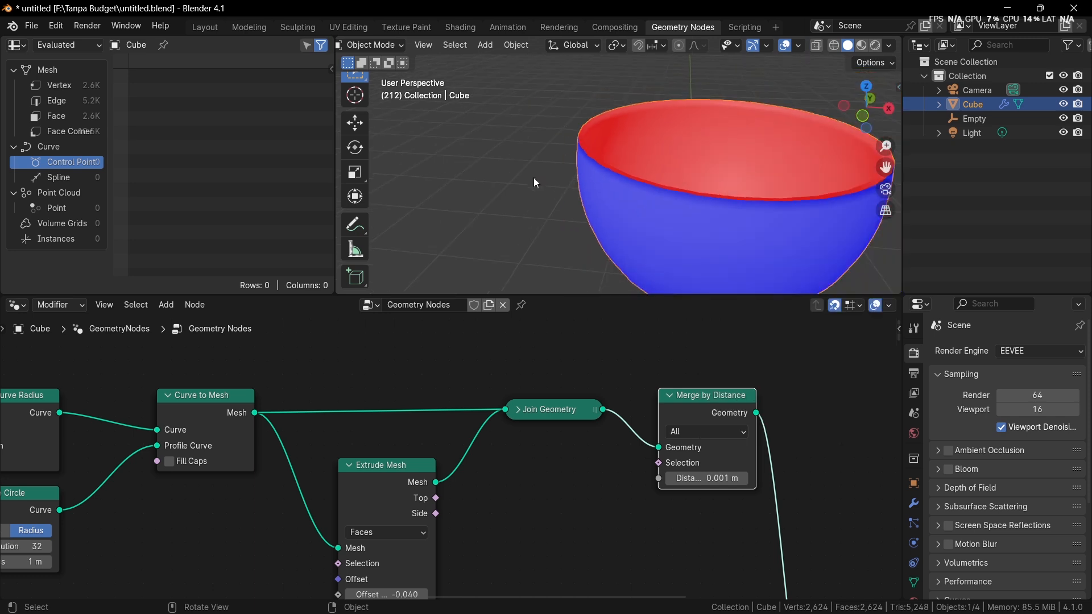
pyautogui.moveTo(533, 178); pyautogui.dragTo(486, 191, button='middle')
pyautogui.scroll(6, 494, 175)
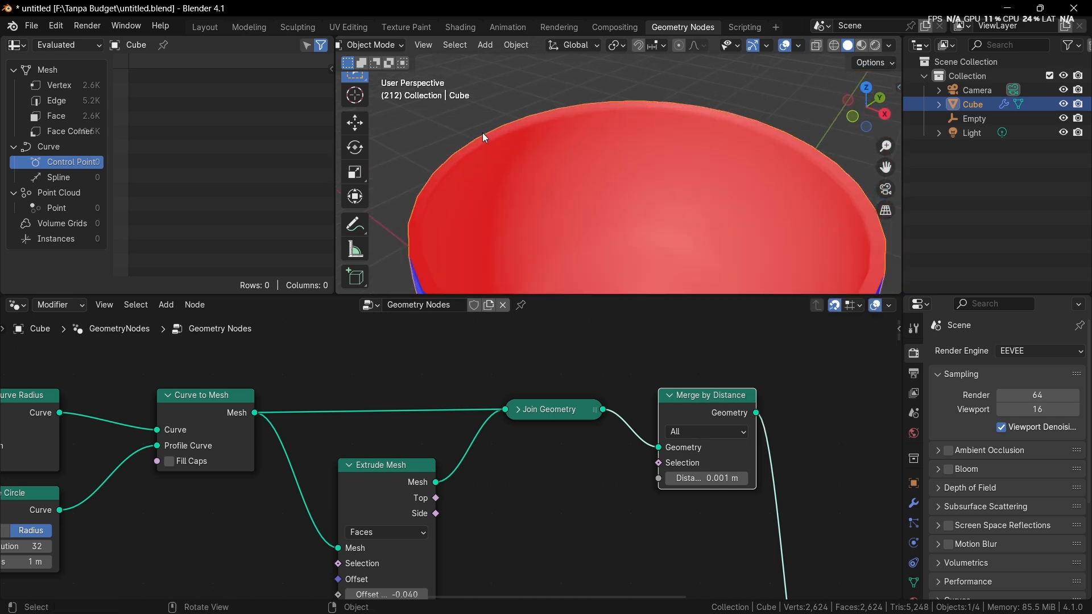
pyautogui.moveTo(531, 201); pyautogui.dragTo(539, 189, button='middle')
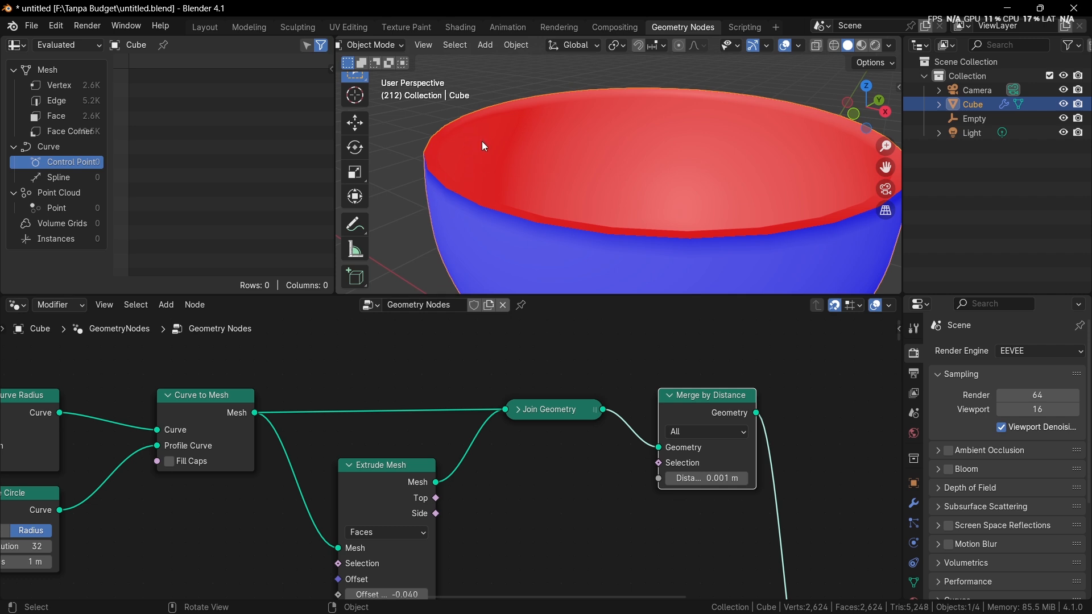
# Step: Insert a Flip Faces node between Extrude Mesh and Join Geometry
pyautogui.moveTo(397, 484); pyautogui.dragTo(388, 480)
pyautogui.hotkey('shift', 'a')
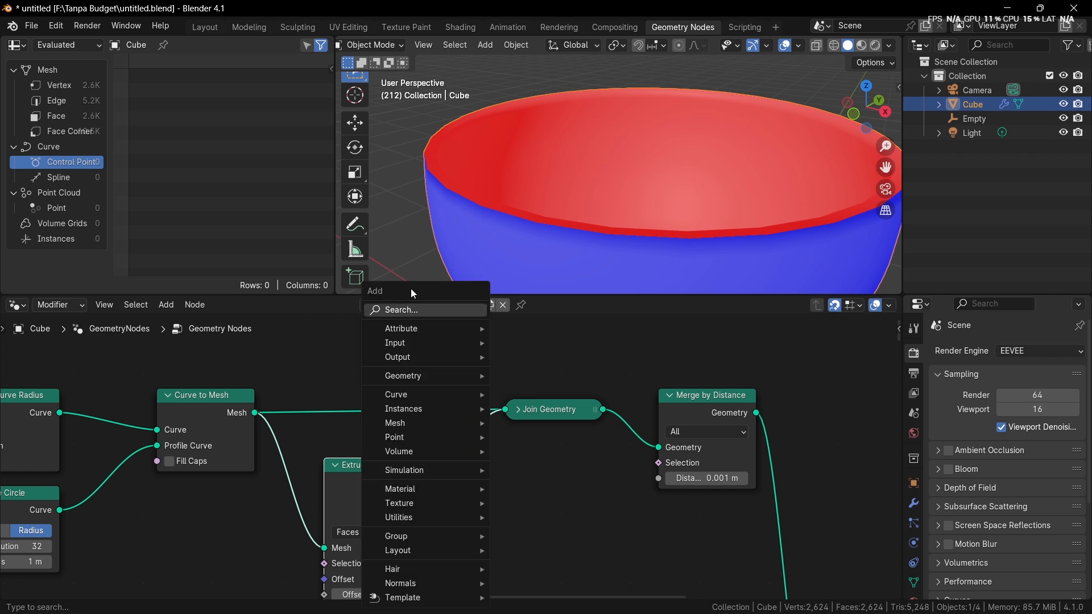
pyautogui.click(394, 316)
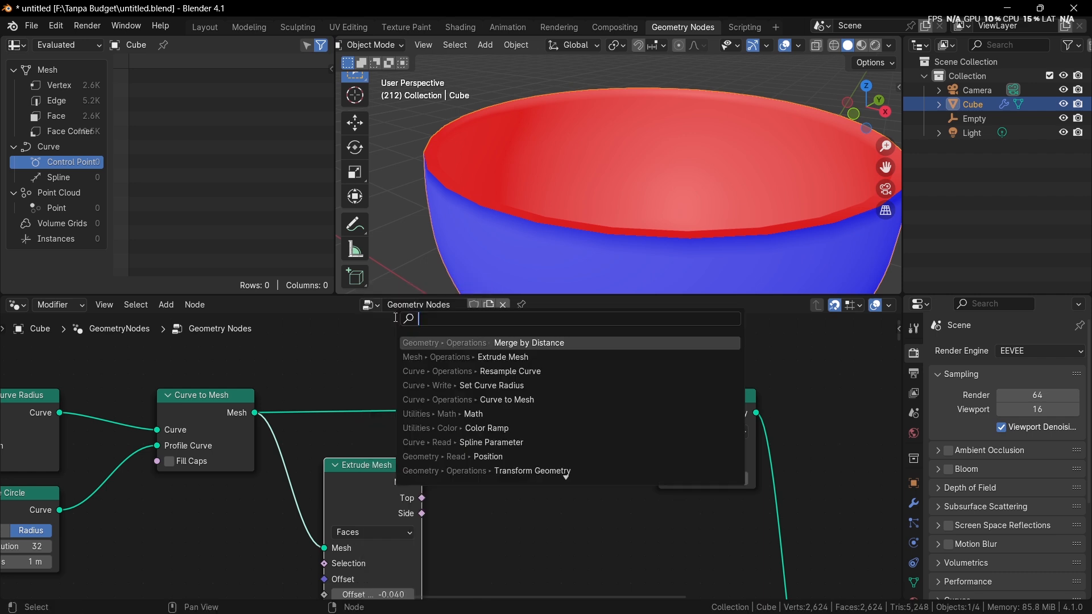
pyautogui.write('flip')
pyautogui.press('Return')
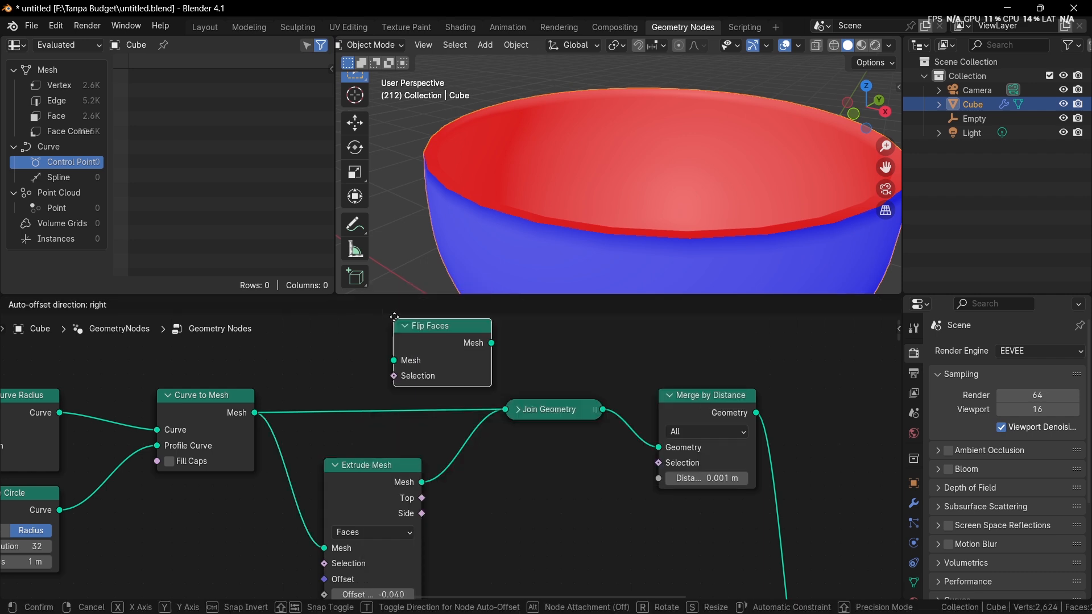
pyautogui.click(425, 461)
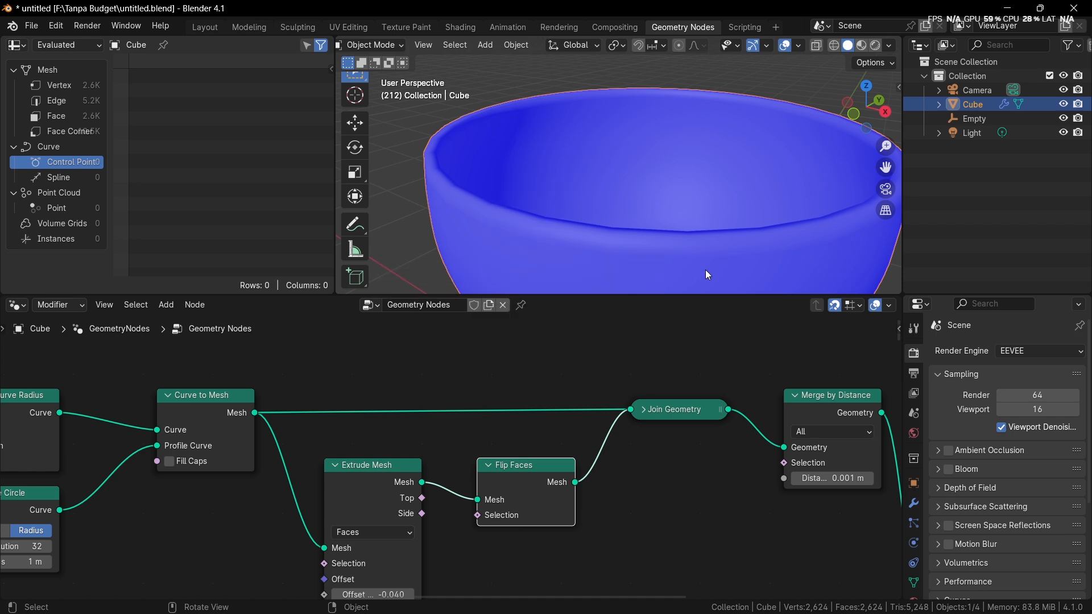
# Step: Hide the Face Orientation overlay and check the whole goblet from the side
pyautogui.scroll(-2, 708, 275)
pyautogui.click(799, 45)
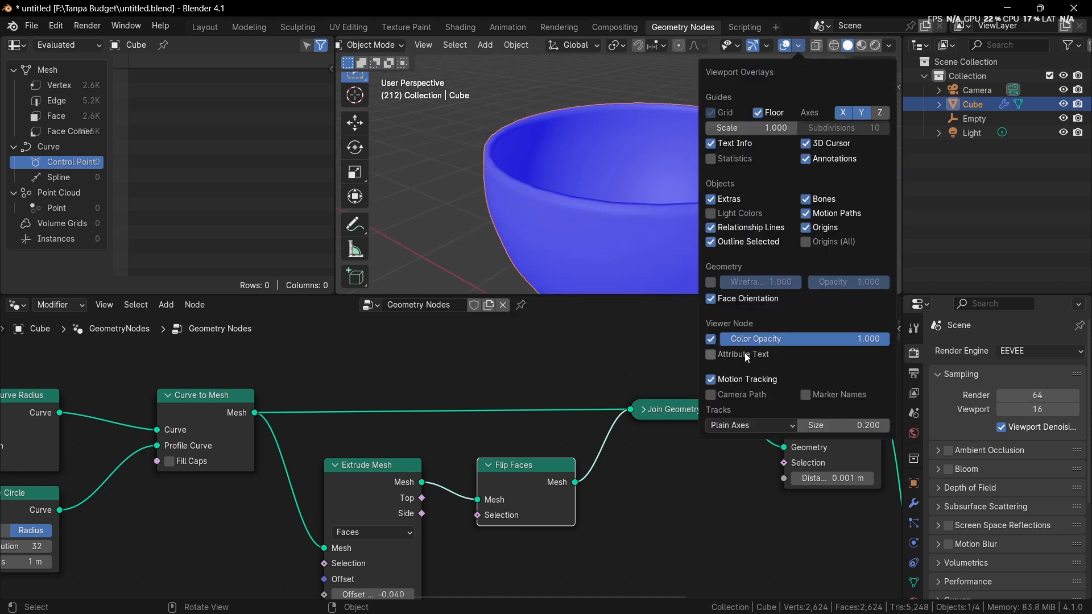
pyautogui.click(732, 302)
pyautogui.scroll(-4, 616, 216)
pyautogui.moveTo(629, 207); pyautogui.dragTo(683, 211, button='middle')
pyautogui.scroll(-4, 462, 448)
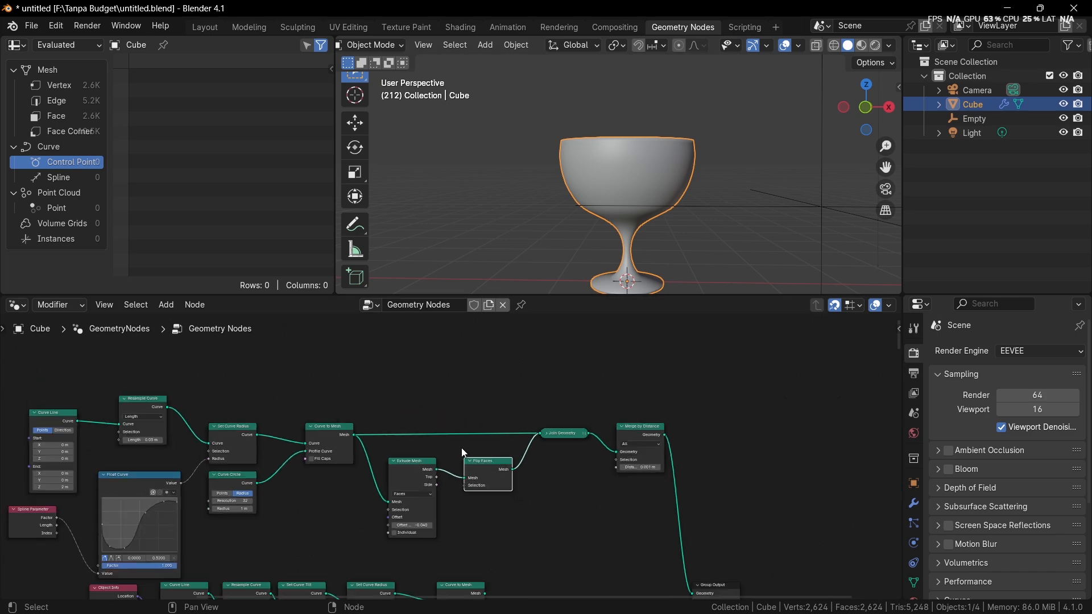
# Step: Move the goblet's node network up, clear of the lower network, and place Group Output in line after Merge by Distance
pyautogui.scroll(-2, 548, 420)
pyautogui.moveTo(619, 523); pyautogui.dragTo(621, 478, button='middle')
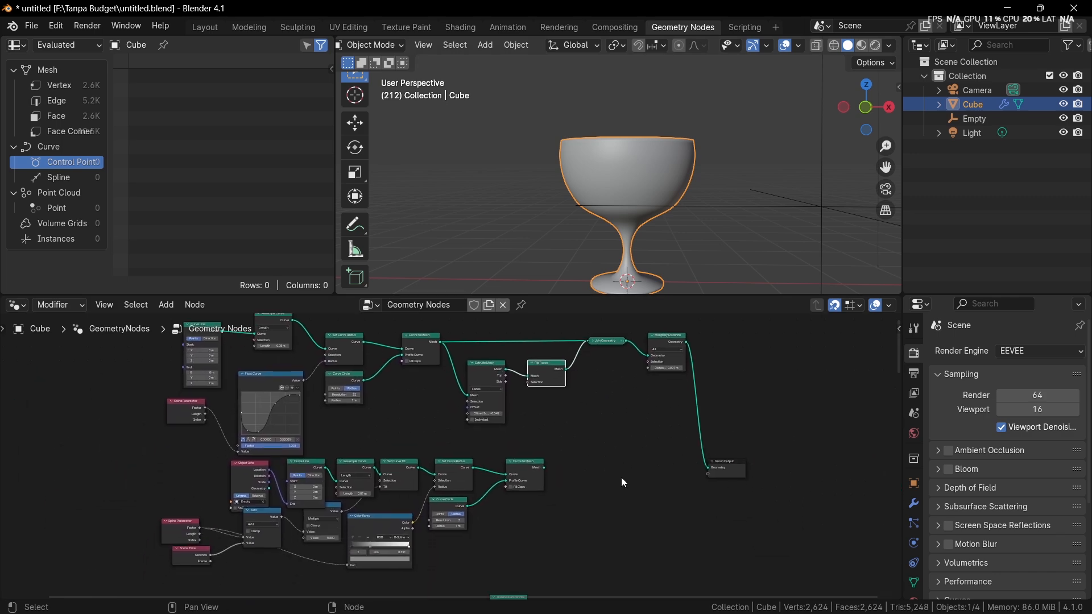
pyautogui.moveTo(562, 460); pyautogui.dragTo(570, 491, button='middle')
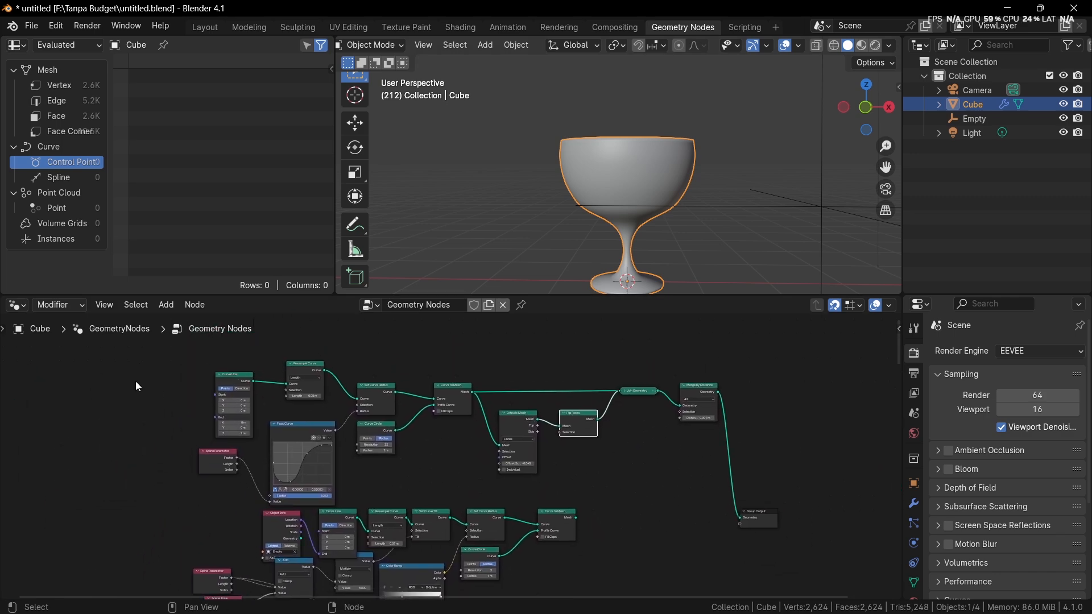
pyautogui.moveTo(137, 371); pyautogui.dragTo(723, 458)
pyautogui.press('g')
pyautogui.click(672, 420)
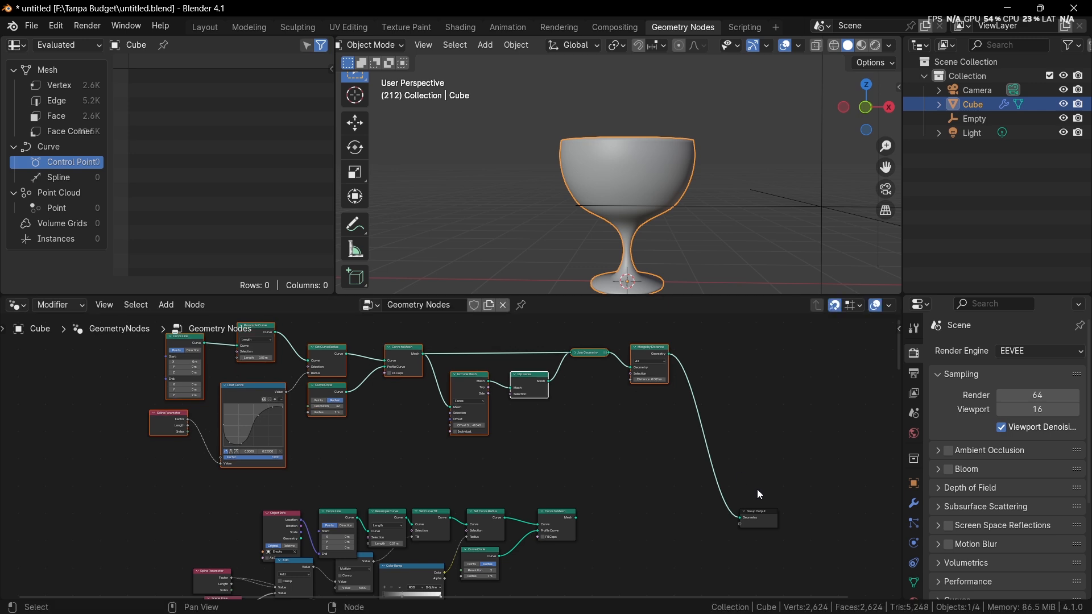
pyautogui.moveTo(768, 517); pyautogui.dragTo(789, 360)
pyautogui.moveTo(770, 364); pyautogui.dragTo(533, 467, button='middle')
# Step: Insert a Set Material node between Merge by Distance and Group Output
pyautogui.scroll(3, 533, 467)
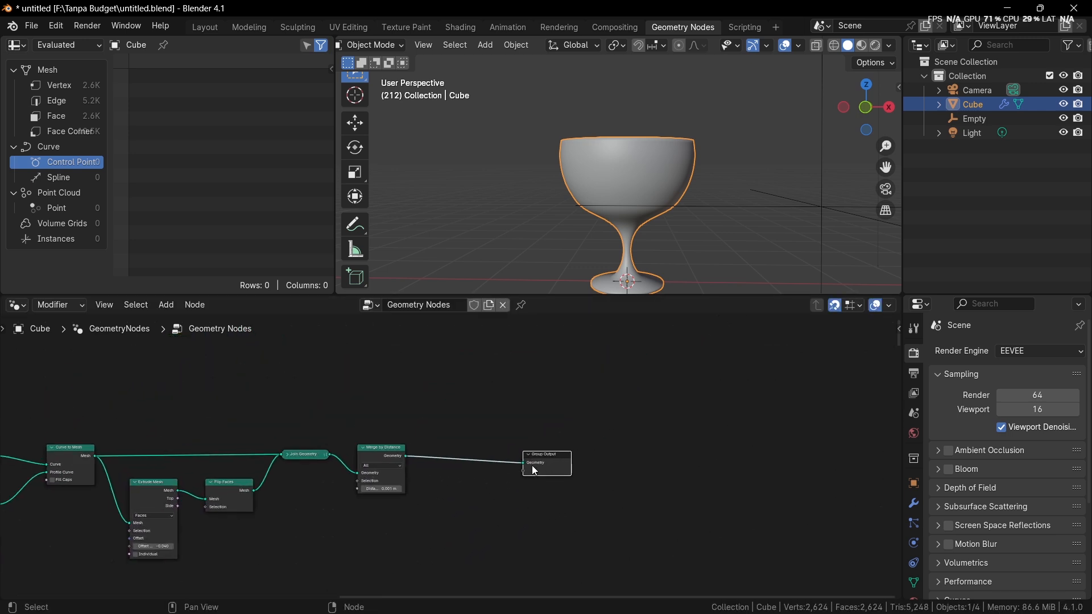
pyautogui.scroll(2, 535, 471)
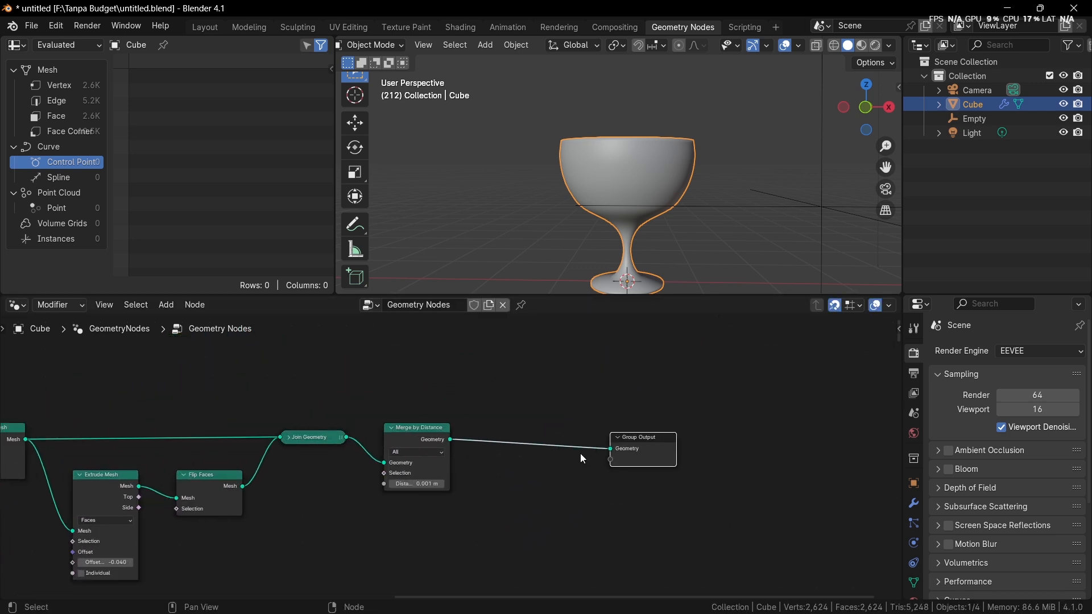
pyautogui.scroll(3, 580, 453)
pyautogui.hotkey('shift', 'a')
pyautogui.click(564, 311)
pyautogui.write('set')
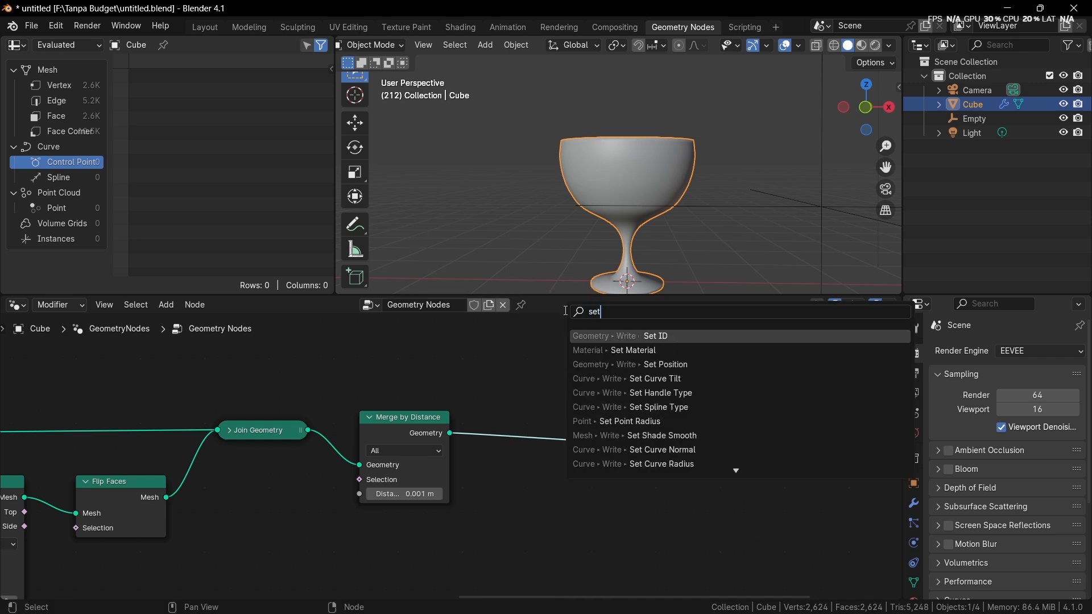
pyautogui.click(678, 346)
pyautogui.click(486, 401)
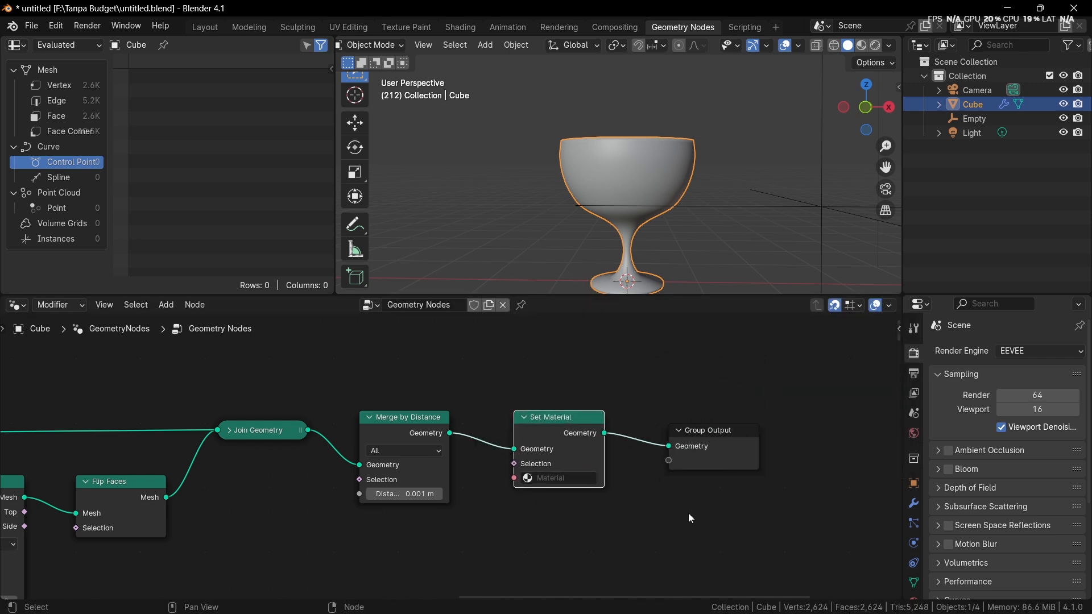
# Step: Add a second material slot to the Cube object and create a new material in it
pyautogui.scroll(-1, 907, 567)
pyautogui.click(914, 559)
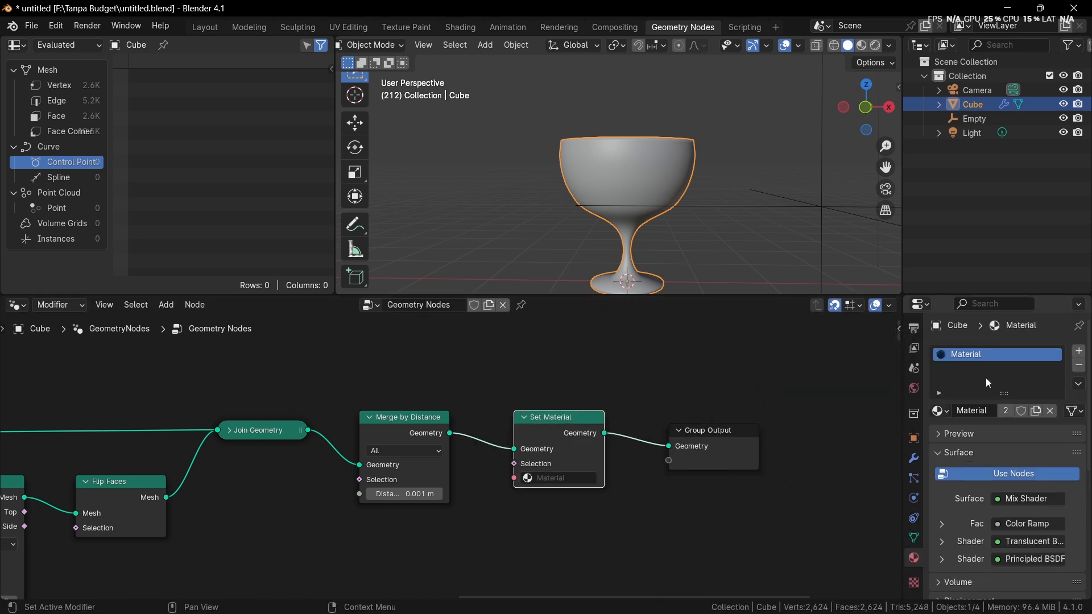
pyautogui.scroll(2, 773, 424)
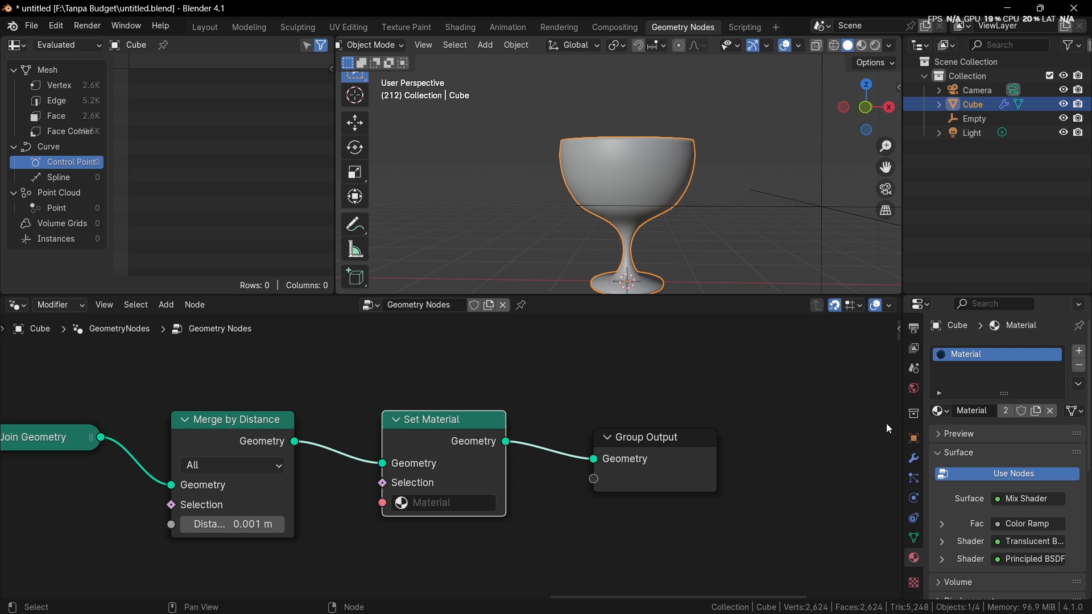
pyautogui.click(1080, 352)
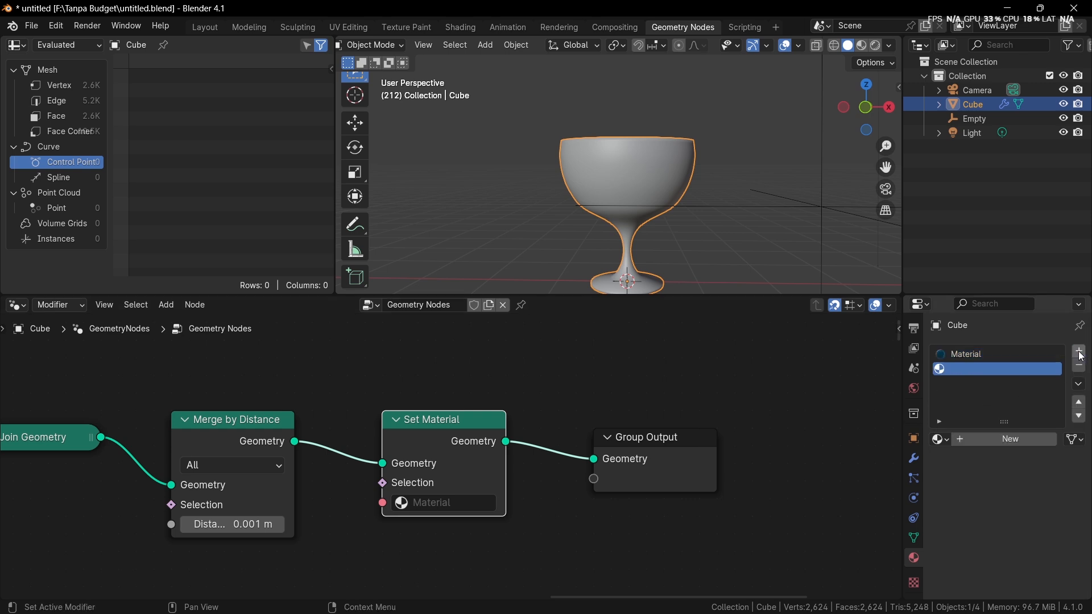
pyautogui.click(991, 438)
# Step: Rename the new material in the second slot to Gelas
pyautogui.doubleClick(974, 368)
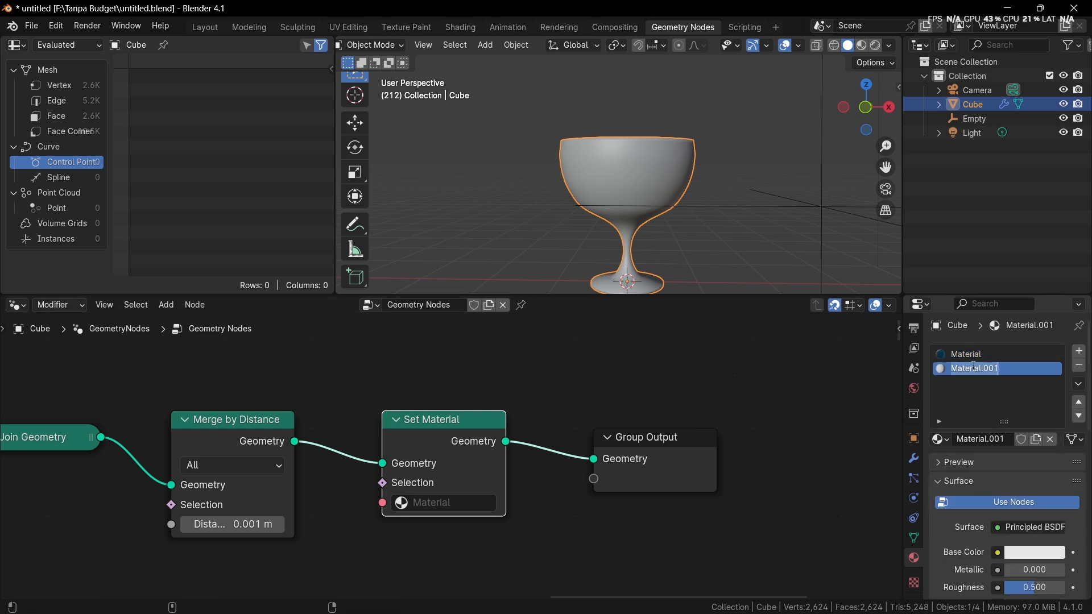
pyautogui.write('cu')
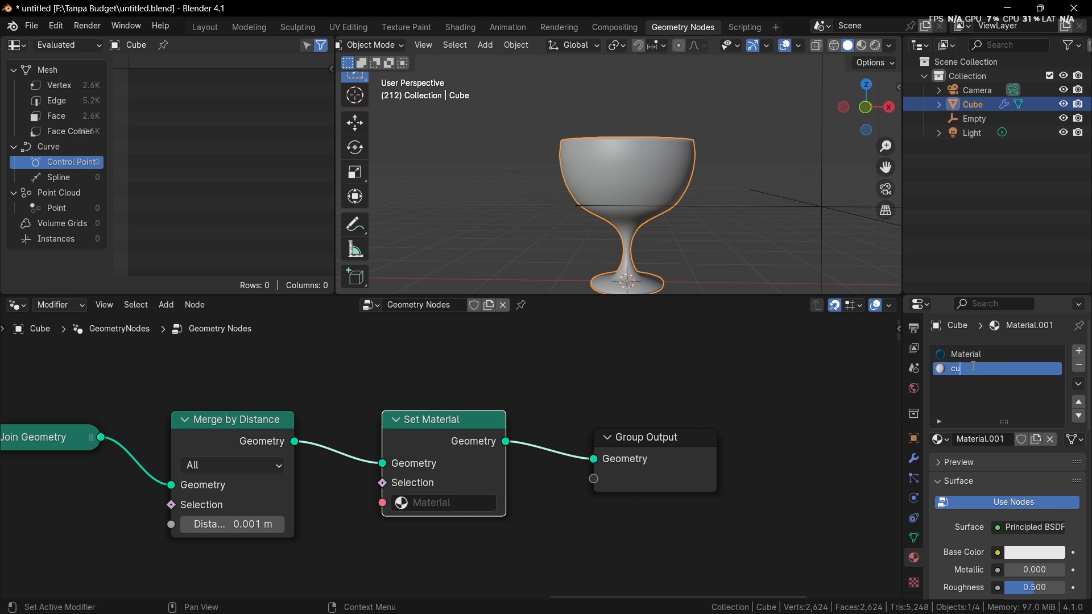
pyautogui.write('p\\')
pyautogui.press('Return')
pyautogui.doubleClick(969, 370)
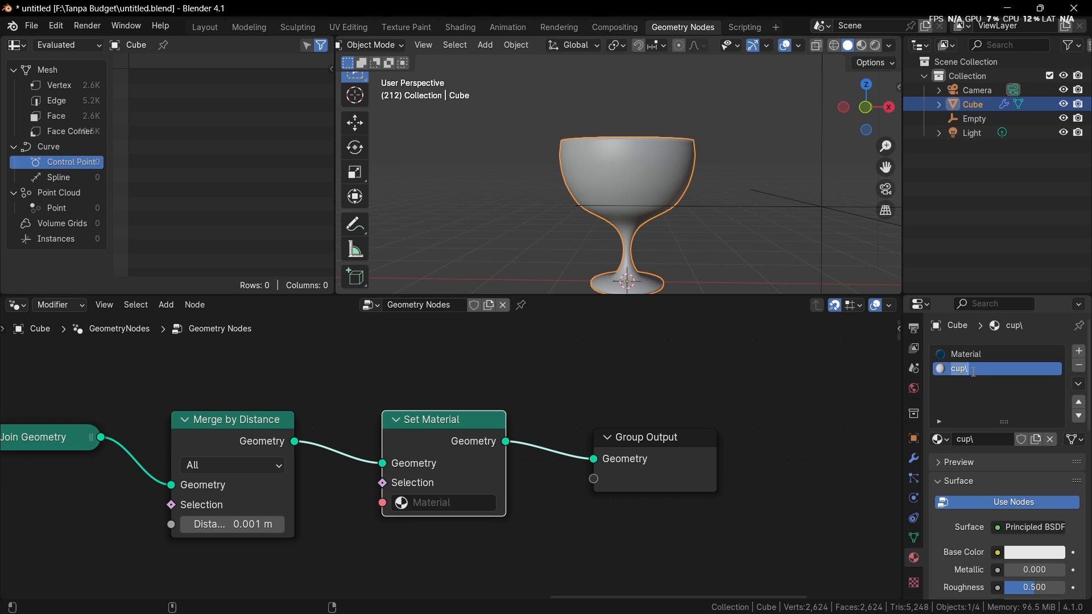
pyautogui.write('Gelas')
pyautogui.press('Return')
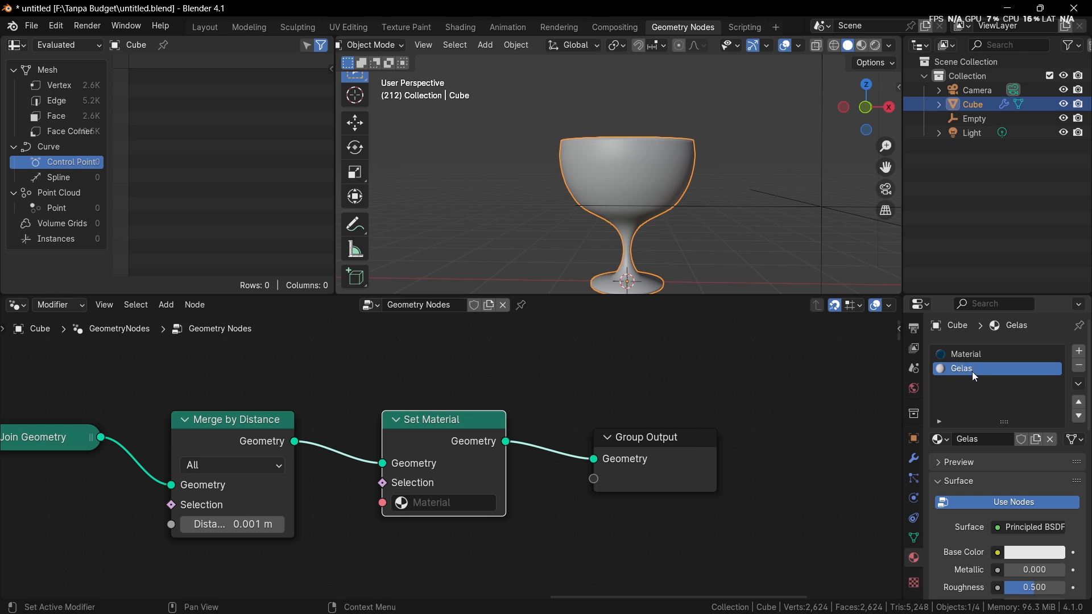
# Step: Assign the Gelas material in the Set Material node
pyautogui.scroll(2, 459, 539)
pyautogui.click(435, 529)
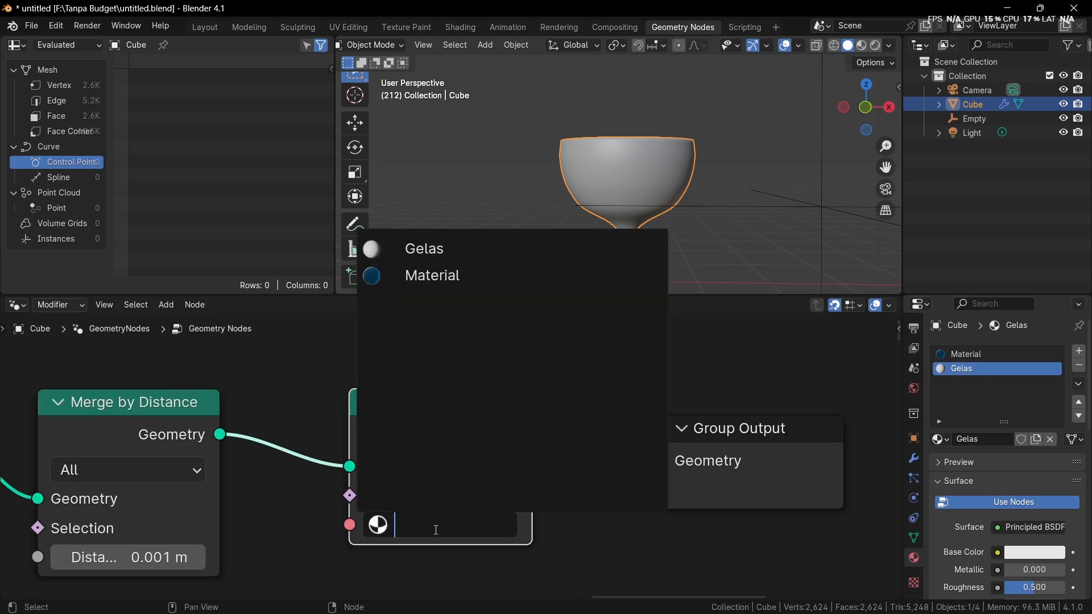
pyautogui.click(439, 249)
pyautogui.scroll(-3, 394, 444)
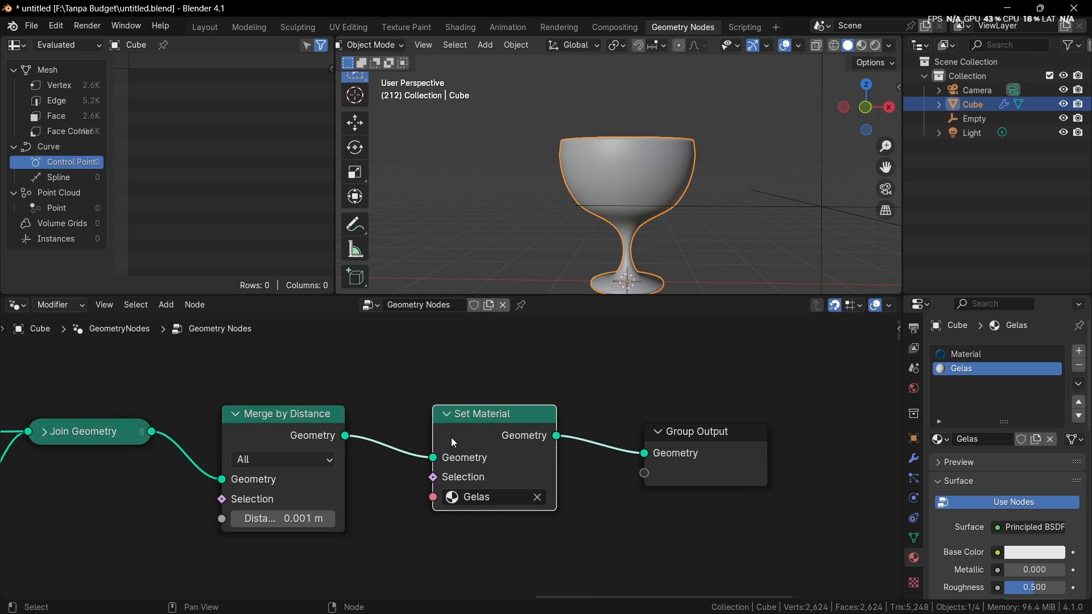
# Step: Switch to the Shading workspace and display the goblet in Material Preview shading
pyautogui.click(461, 28)
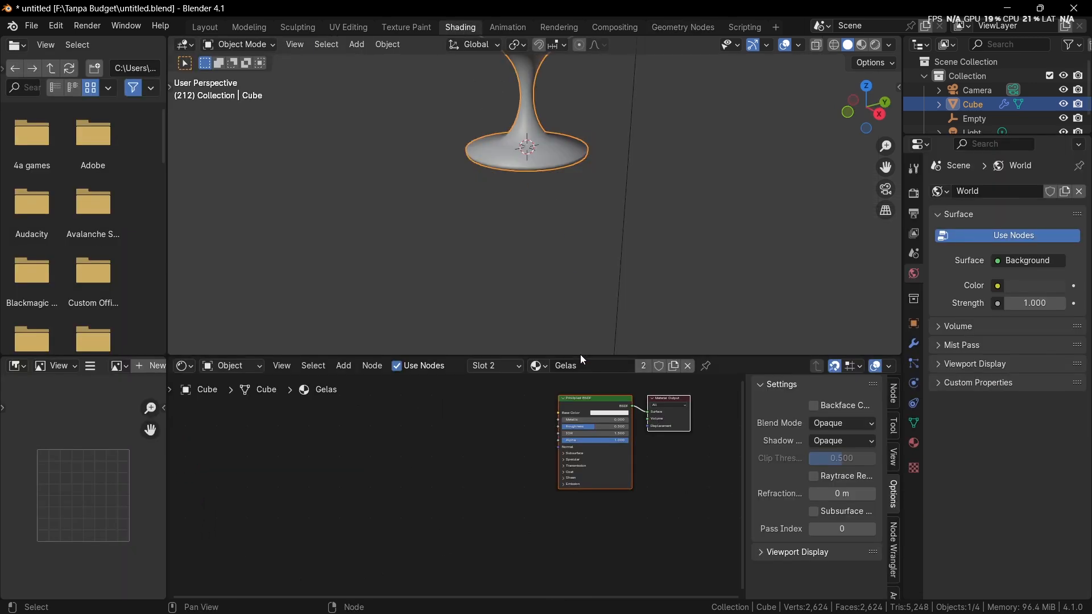
pyautogui.moveTo(537, 135)
pyautogui.mouseDown(button='middle')
pyautogui.moveTo(550, 120)
pyautogui.moveTo(534, 257)
pyautogui.moveTo(569, 240)
pyautogui.mouseUp(button='middle')
pyautogui.press('z')
pyautogui.click(558, 264)
pyautogui.scroll(2, 569, 239)
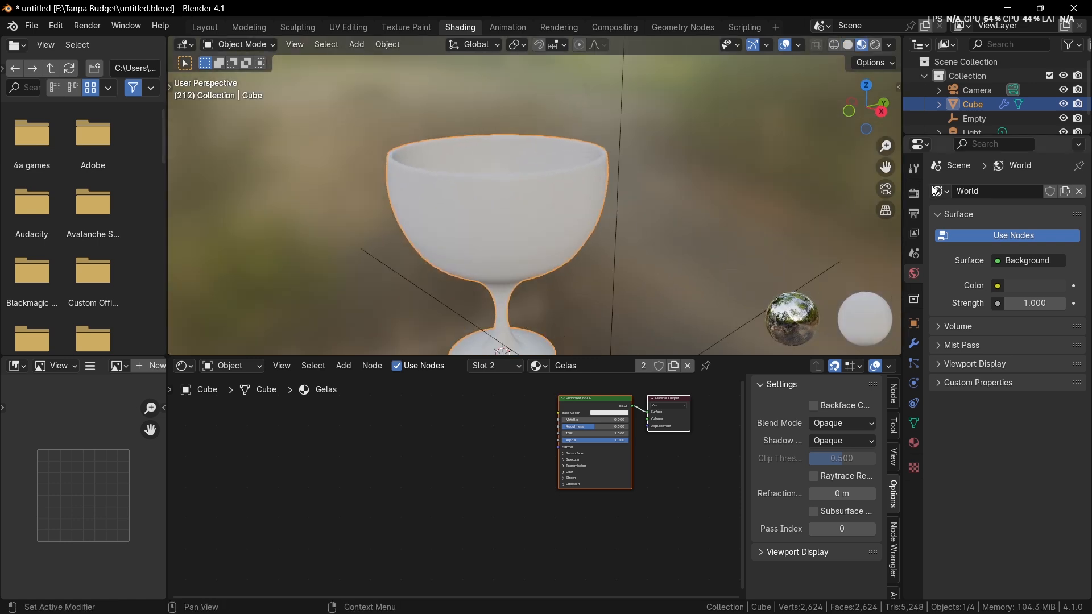
# Step: Enable Ambient Occlusion, Bloom and Screen Space Reflections with Refraction in the EEVEE render settings
pyautogui.moveTo(903, 200); pyautogui.dragTo(902, 201)
pyautogui.click(913, 194)
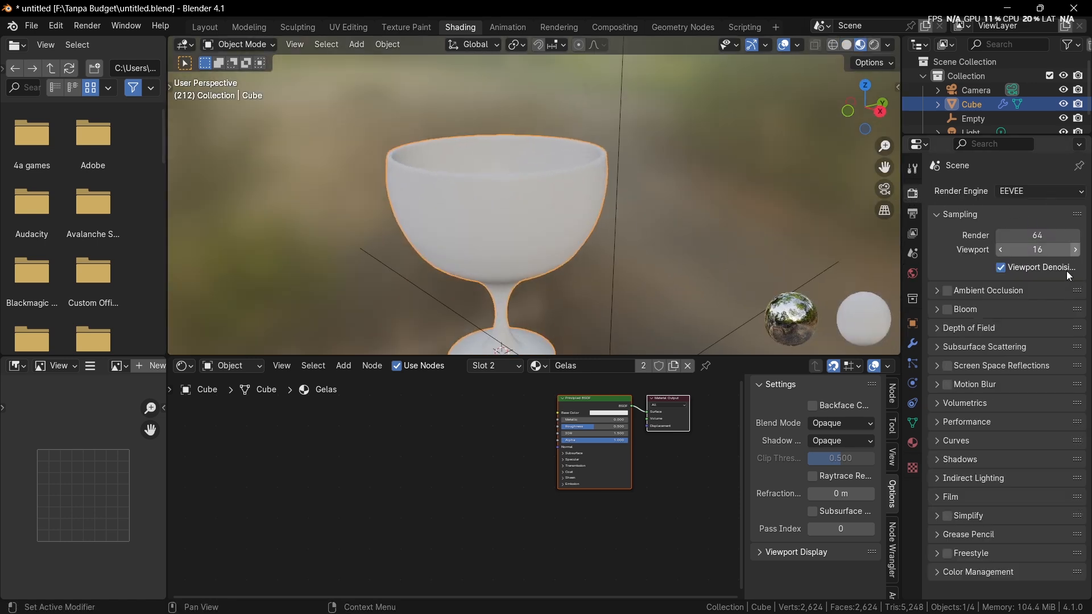
pyautogui.click(948, 291)
pyautogui.click(948, 309)
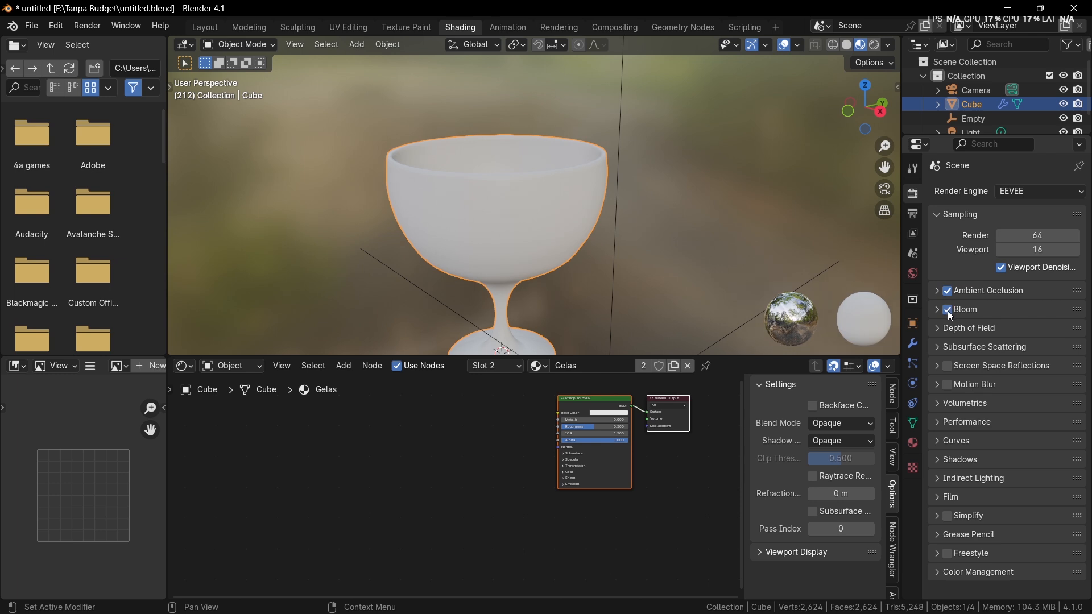
pyautogui.click(948, 367)
pyautogui.click(938, 367)
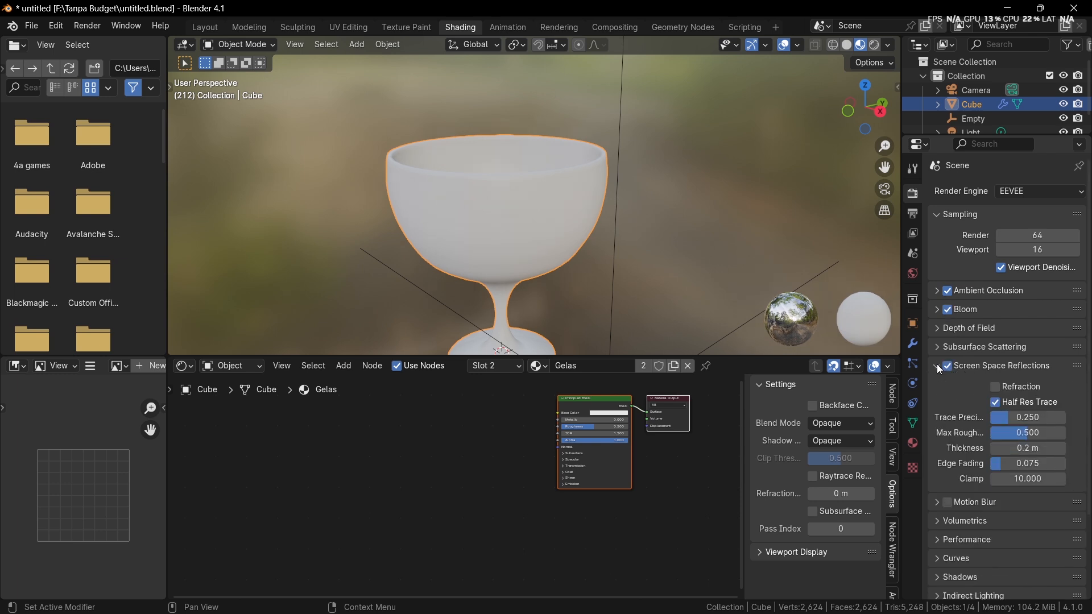
pyautogui.click(996, 387)
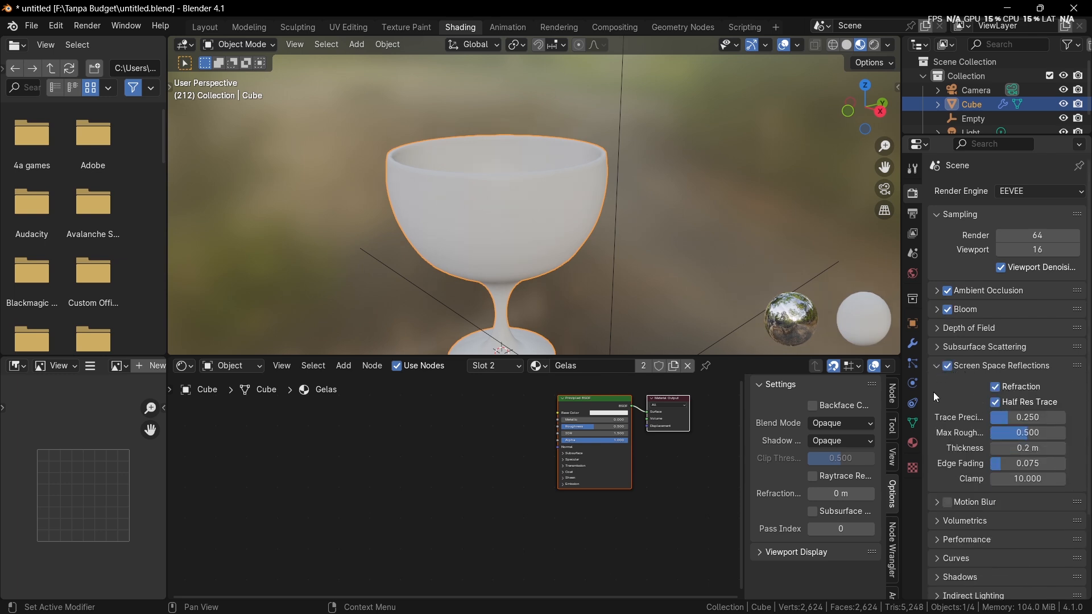
# Step: Enable Raytrace Refraction in the Gelas material's settings
pyautogui.click(913, 446)
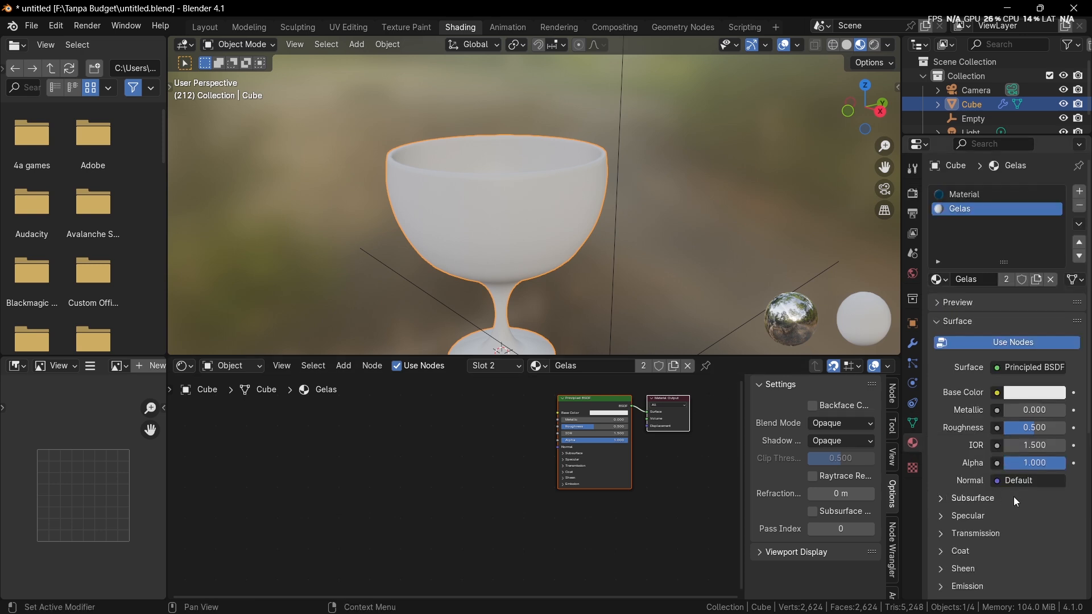
pyautogui.scroll(-3, 1016, 501)
pyautogui.scroll(-6, 1008, 527)
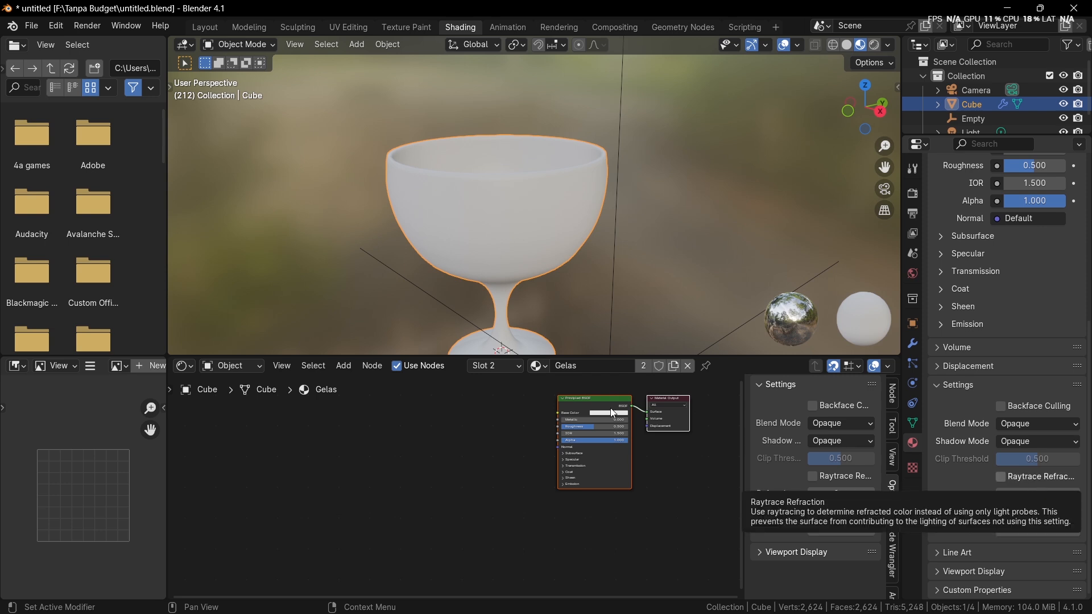
pyautogui.click(1026, 478)
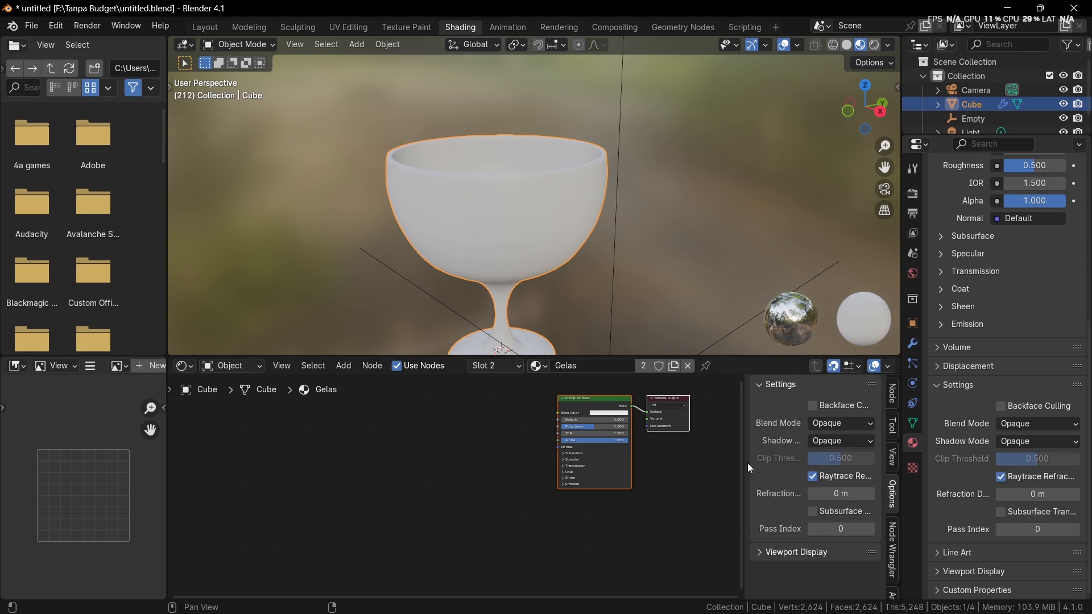
# Step: Set the Transmission weight of the Gelas material's Principled BSDF to 1.000
pyautogui.press('Home')
pyautogui.scroll(6, 518, 480)
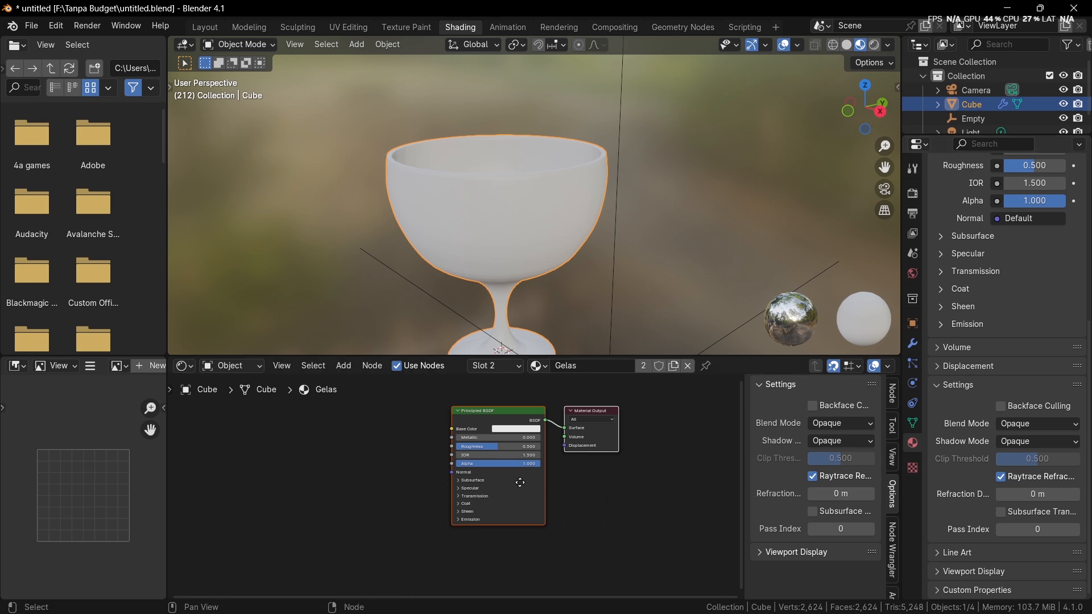
pyautogui.scroll(4, 452, 491)
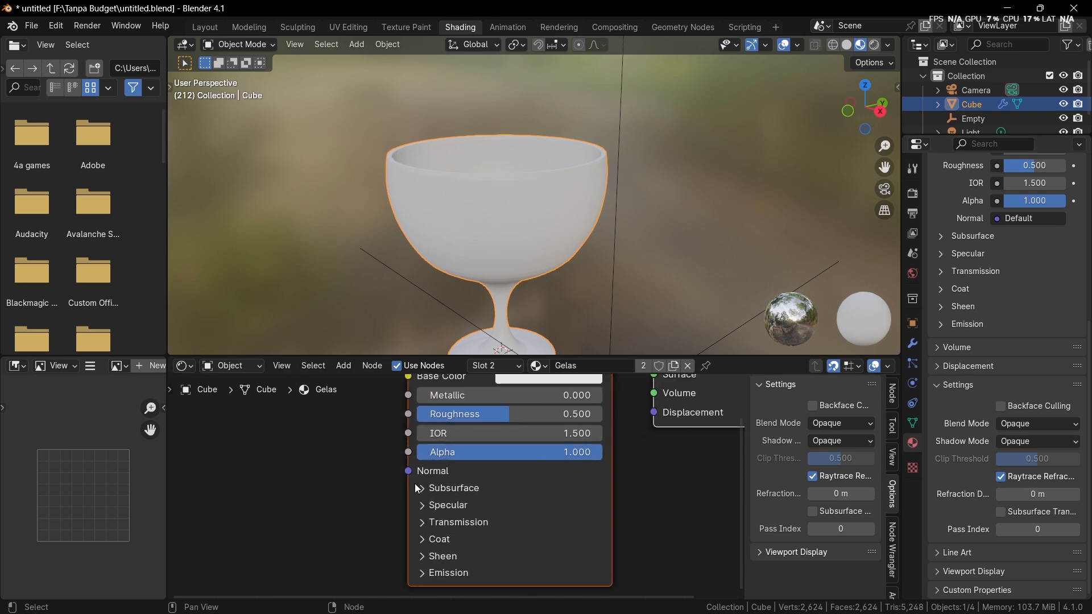
pyautogui.click(438, 523)
pyautogui.moveTo(495, 511); pyautogui.dragTo(620, 511)
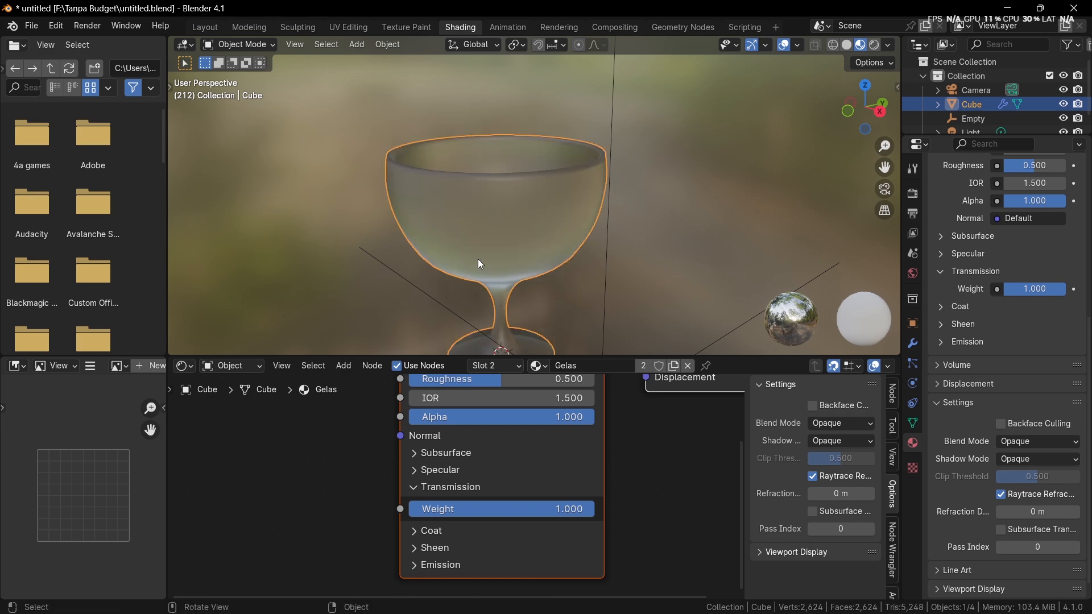
# Step: Compare the goblet's appearance with Raytrace Refraction switched off and back on, viewing it from several angles
pyautogui.click(1017, 496)
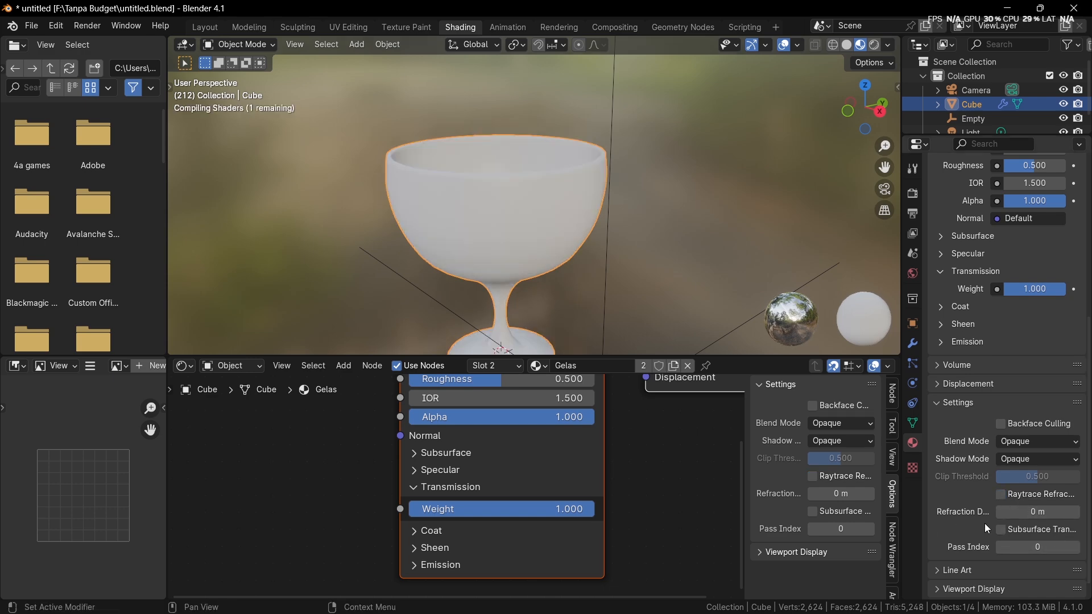
pyautogui.moveTo(484, 210); pyautogui.dragTo(697, 326, button='middle')
pyautogui.moveTo(625, 272); pyautogui.dragTo(519, 252, button='middle')
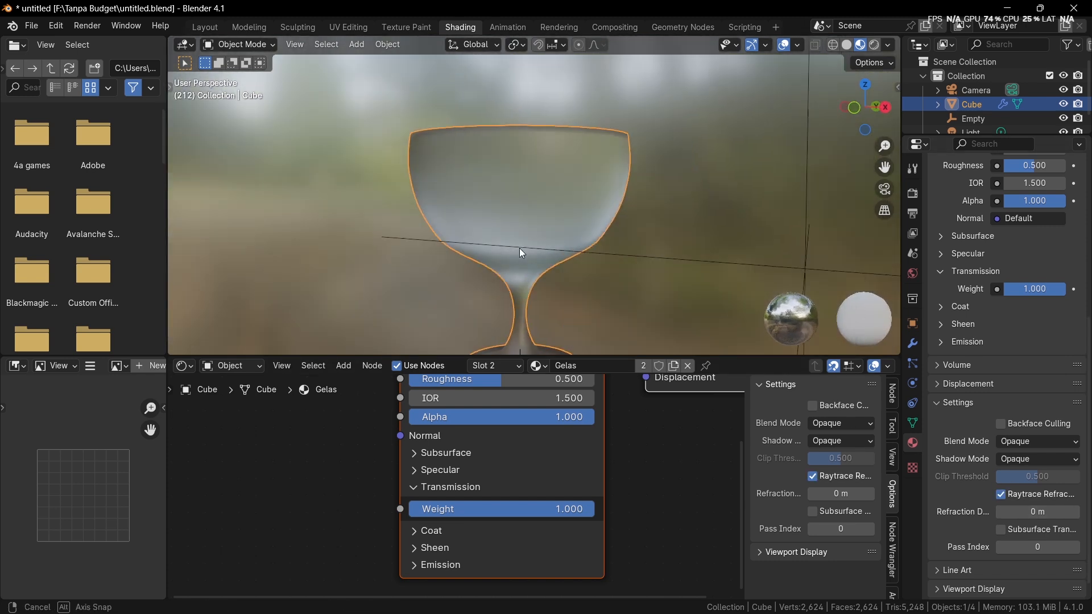
# Step: Lower the Gelas material's Roughness to 0.147 and check the glass from above
pyautogui.scroll(3, 519, 541)
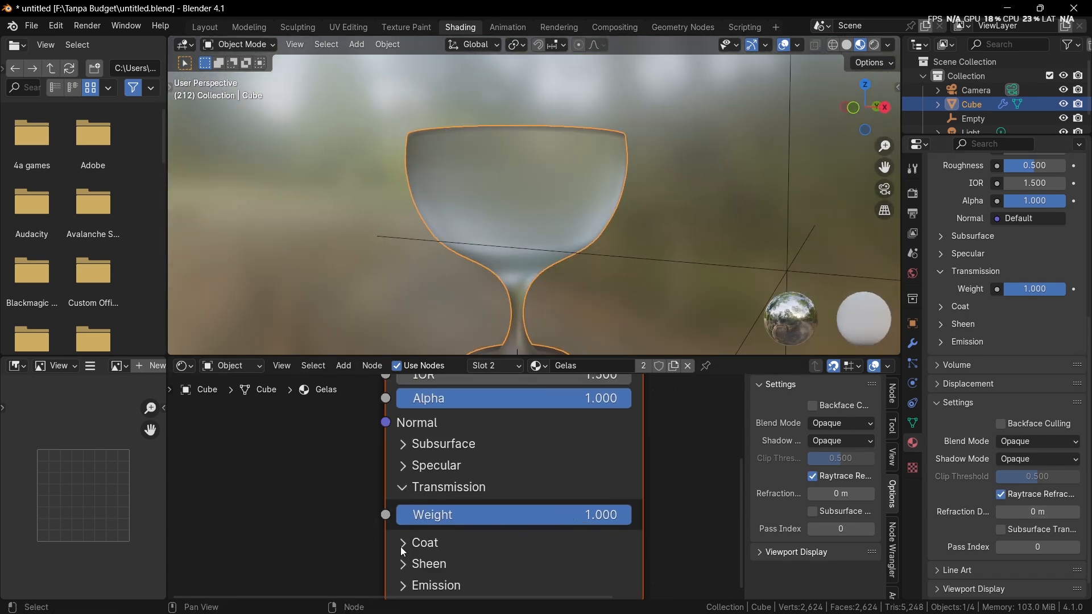
pyautogui.scroll(2, 415, 505)
pyautogui.moveTo(436, 467); pyautogui.dragTo(423, 560, button='middle')
pyautogui.moveTo(458, 516); pyautogui.dragTo(455, 546, button='middle')
pyautogui.moveTo(482, 457); pyautogui.dragTo(384, 457)
pyautogui.moveTo(586, 267); pyautogui.dragTo(623, 301, button='middle')
# Step: Add a mesh plane at the goblet's foot and scale it up into a large ground surface
pyautogui.hotkey('shift', 'a')
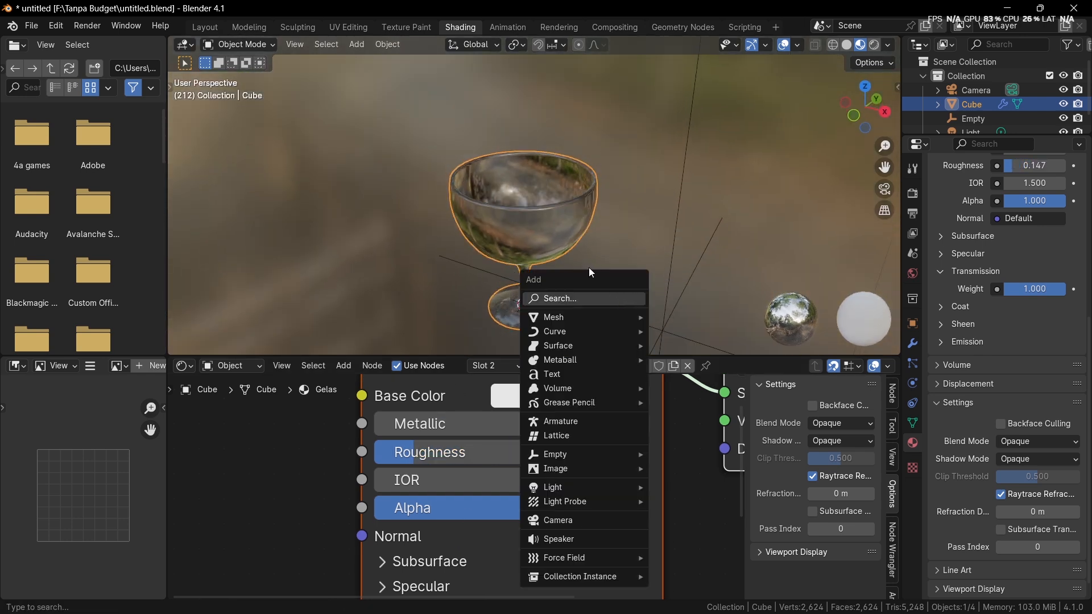
pyautogui.moveTo(619, 316)
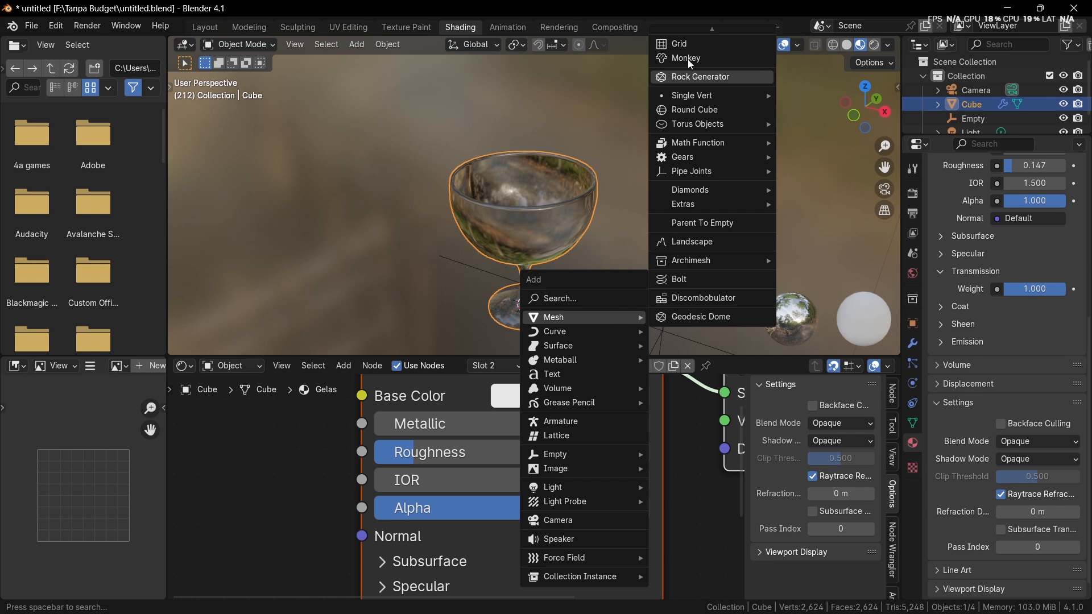
pyautogui.moveTo(685, 40)
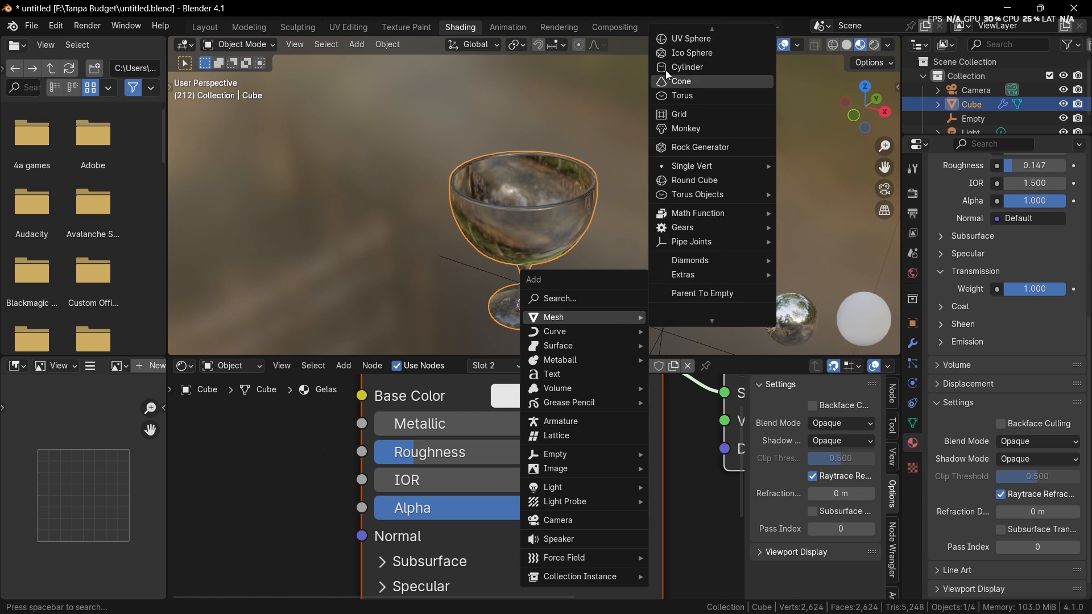
pyautogui.scroll(8, 676, 56)
pyautogui.scroll(8, 683, 46)
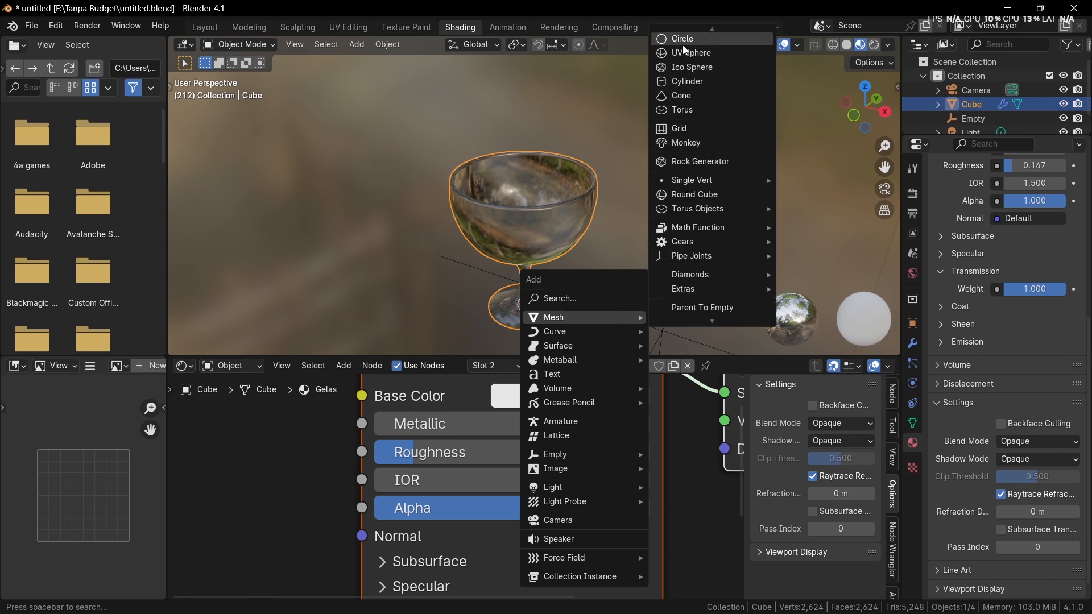
pyautogui.scroll(2, 683, 45)
pyautogui.scroll(-2, 682, 45)
pyautogui.click(683, 43)
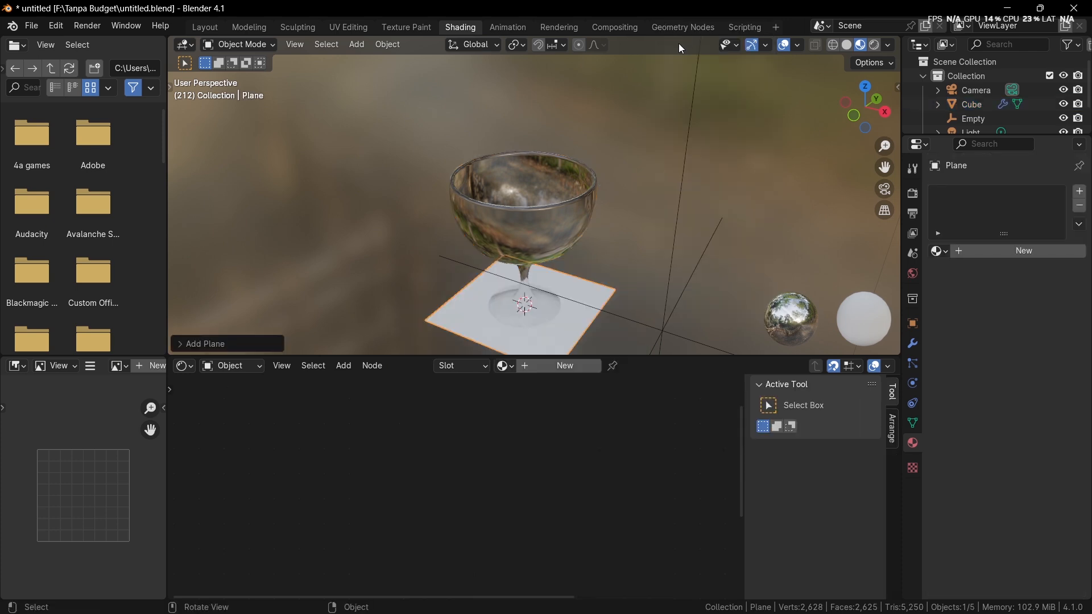
pyautogui.press('s')
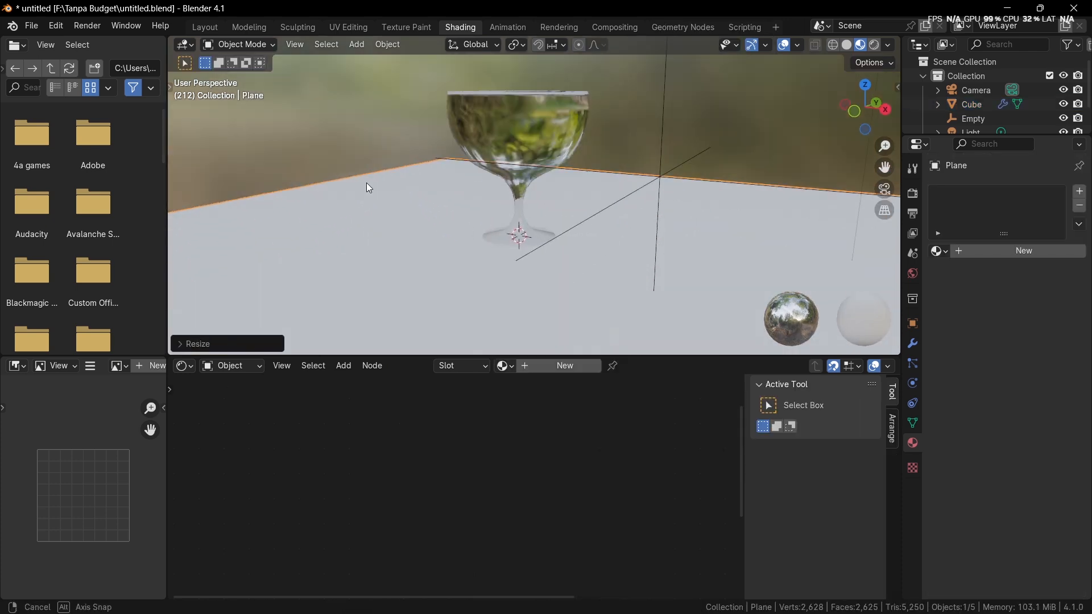
pyautogui.moveTo(369, 187); pyautogui.dragTo(371, 177, button='middle')
# Step: Select the goblet and compare its look above the plane with Raytrace Refraction off and on again
pyautogui.click(507, 124)
pyautogui.scroll(-5, 1024, 497)
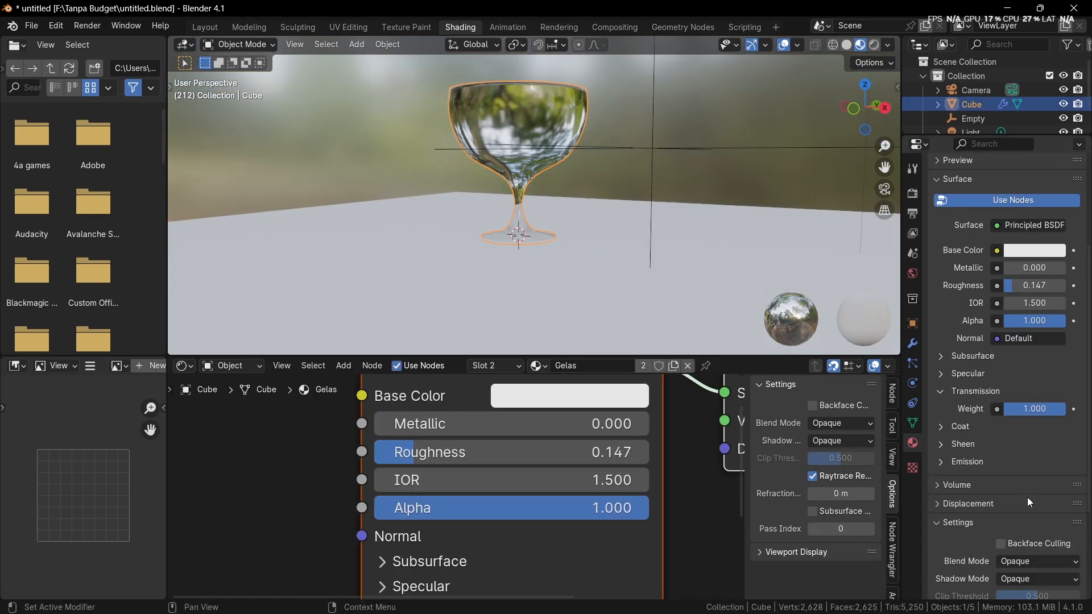
pyautogui.scroll(-4, 1028, 498)
pyautogui.click(1027, 501)
pyautogui.moveTo(553, 244); pyautogui.dragTo(559, 283, button='middle')
pyautogui.scroll(2, 559, 283)
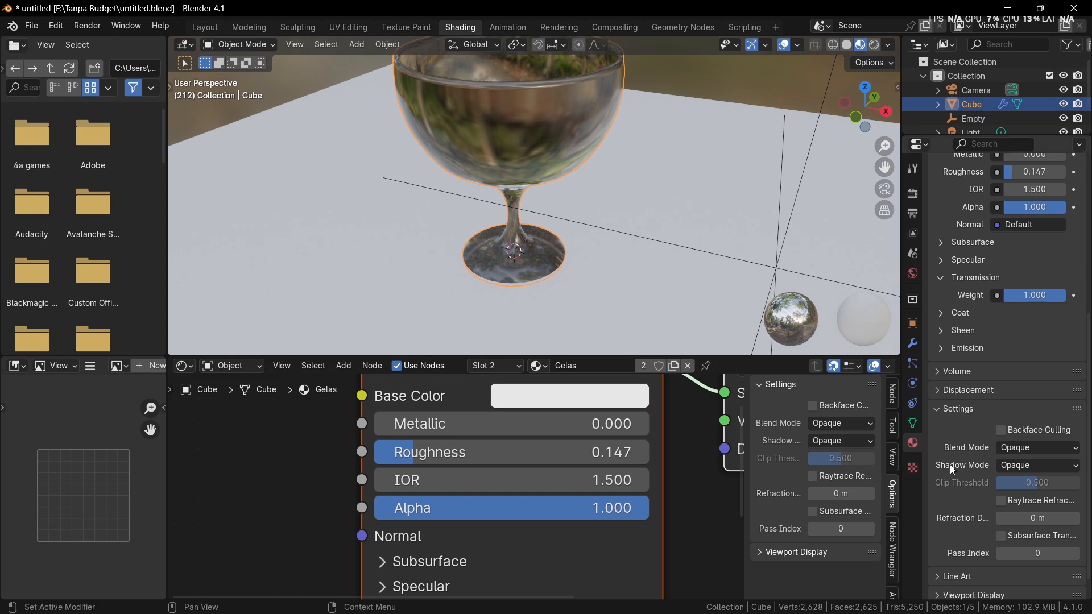
pyautogui.click(1018, 500)
pyautogui.moveTo(711, 268)
pyautogui.mouseDown(button='middle')
pyautogui.moveTo(691, 293)
pyautogui.moveTo(683, 280)
pyautogui.mouseUp(button='middle')
# Step: Switch the viewport to Rendered shading and view the goblet on the plane from a low angle
pyautogui.press('z')
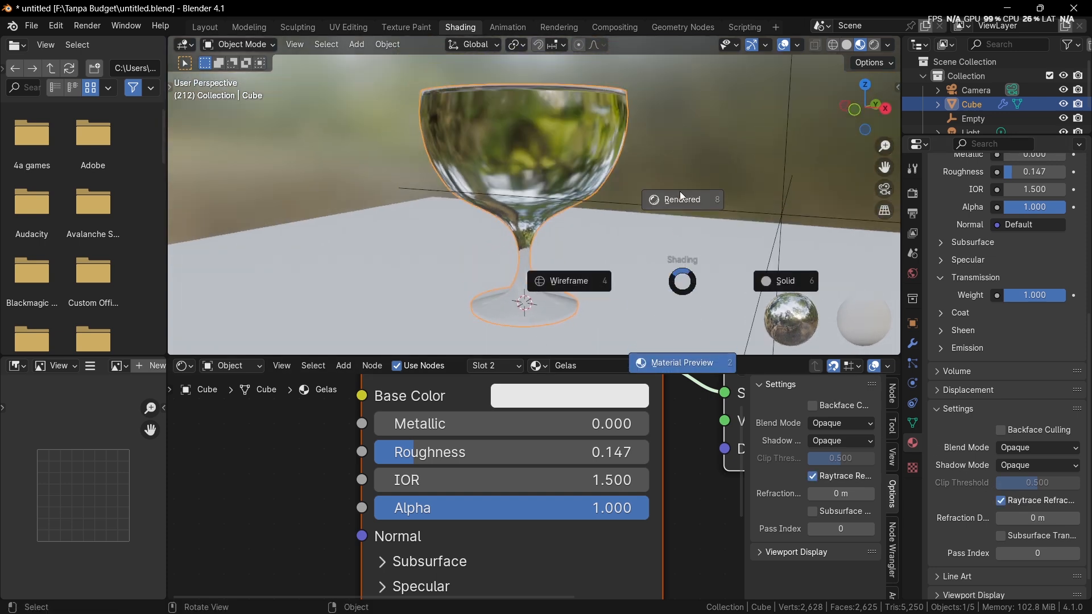
pyautogui.click(680, 195)
pyautogui.scroll(-3, 680, 193)
pyautogui.moveTo(681, 193)
pyautogui.mouseDown(button='middle')
pyautogui.moveTo(761, 189)
pyautogui.moveTo(718, 219)
pyautogui.mouseUp(button='middle')
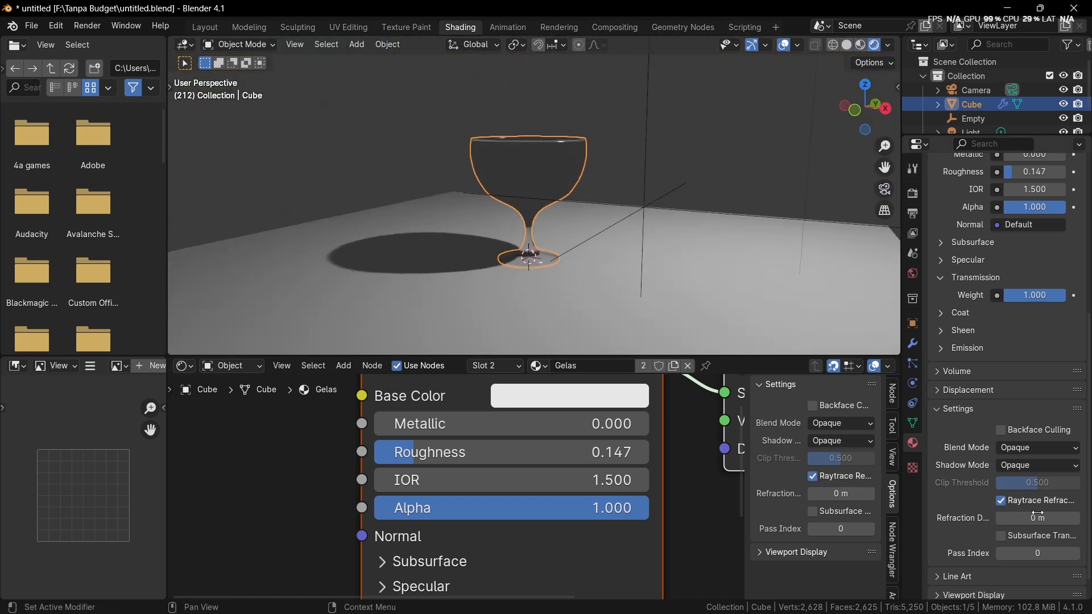
# Step: Compare the rendered goblet with Raytrace Refraction disabled and re-enabled, looking down into the bowl
pyautogui.click(1002, 500)
pyautogui.moveTo(708, 282); pyautogui.dragTo(620, 273, button='middle')
pyautogui.click(1002, 501)
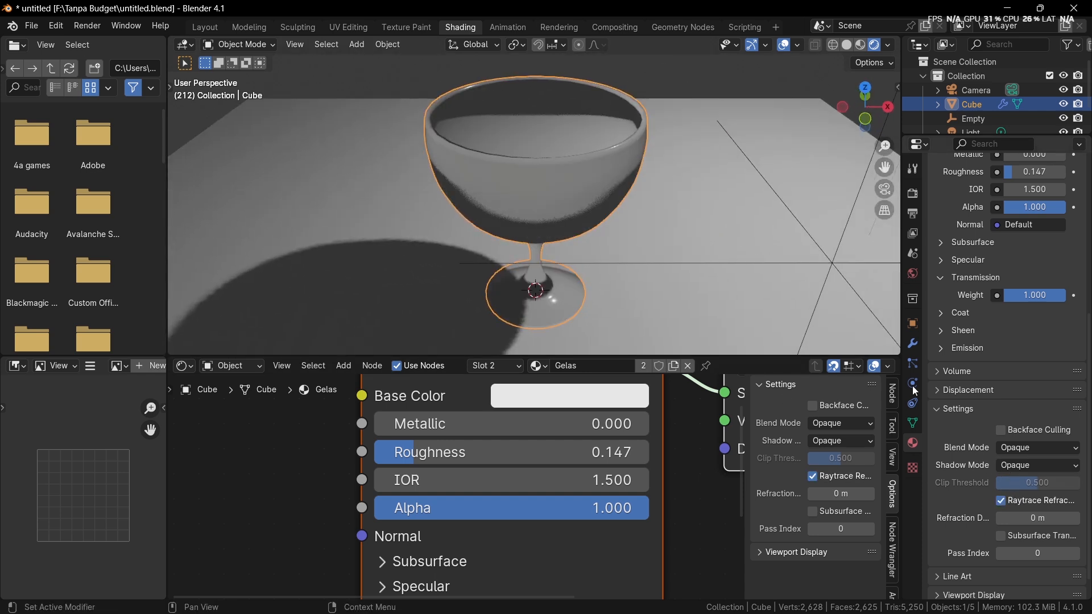
pyautogui.moveTo(814, 318); pyautogui.dragTo(726, 308, button='middle')
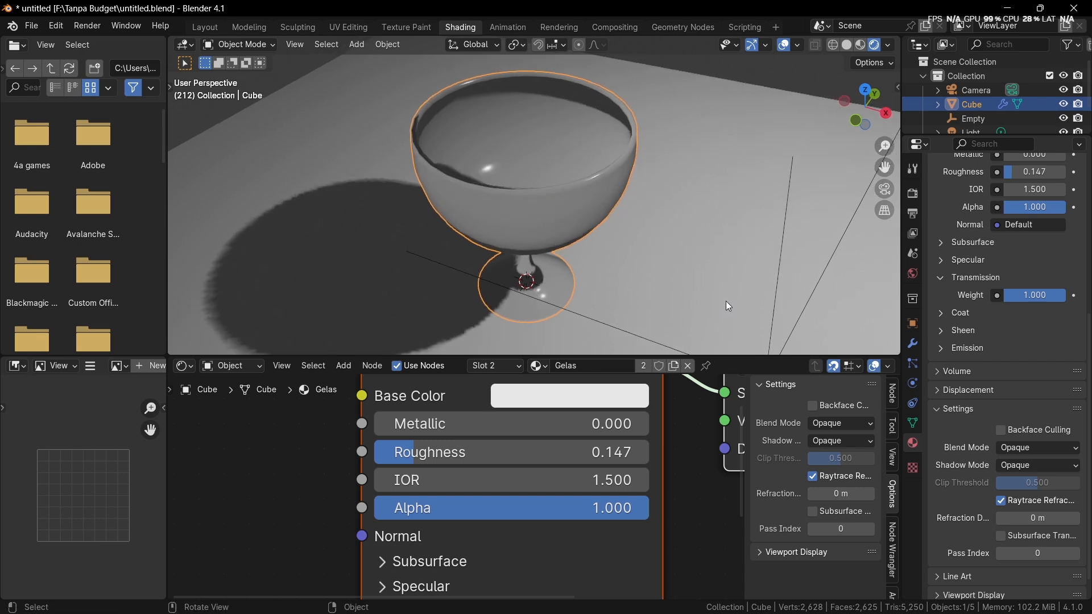
# Step: Set the Roughness of the Gelas material's Principled BSDF to 0.173
pyautogui.scroll(-3, 578, 407)
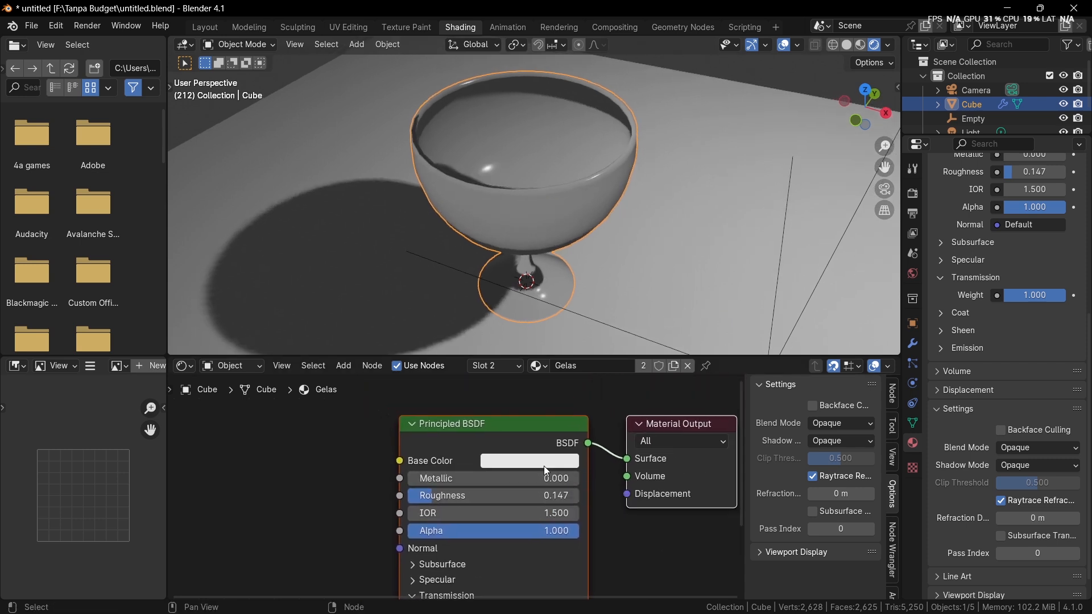
pyautogui.scroll(2, 537, 473)
pyautogui.moveTo(530, 474); pyautogui.dragTo(559, 437, button='middle')
pyautogui.scroll(1, 563, 459)
pyautogui.scroll(1, 559, 436)
pyautogui.moveTo(560, 437)
pyautogui.mouseDown()
pyautogui.moveTo(605, 436)
pyautogui.moveTo(544, 436)
pyautogui.moveTo(566, 436)
pyautogui.mouseUp()
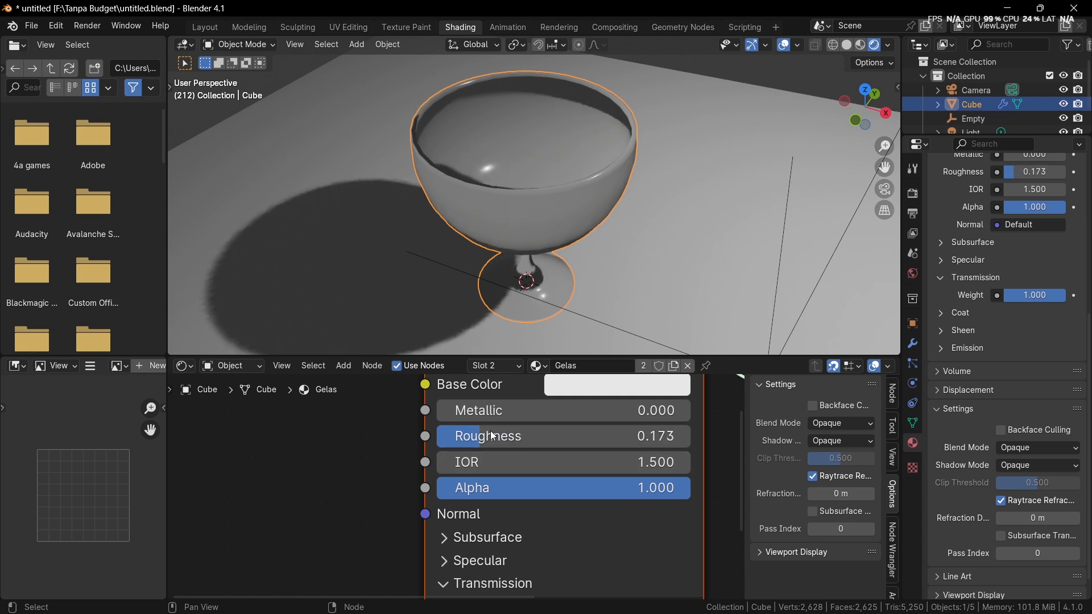
# Step: Set the IOR of the Gelas material's Principled BSDF to 1.000
pyautogui.moveTo(546, 330); pyautogui.dragTo(439, 173, button='middle')
pyautogui.doubleClick(517, 471)
pyautogui.write('1')
pyautogui.press('Return')
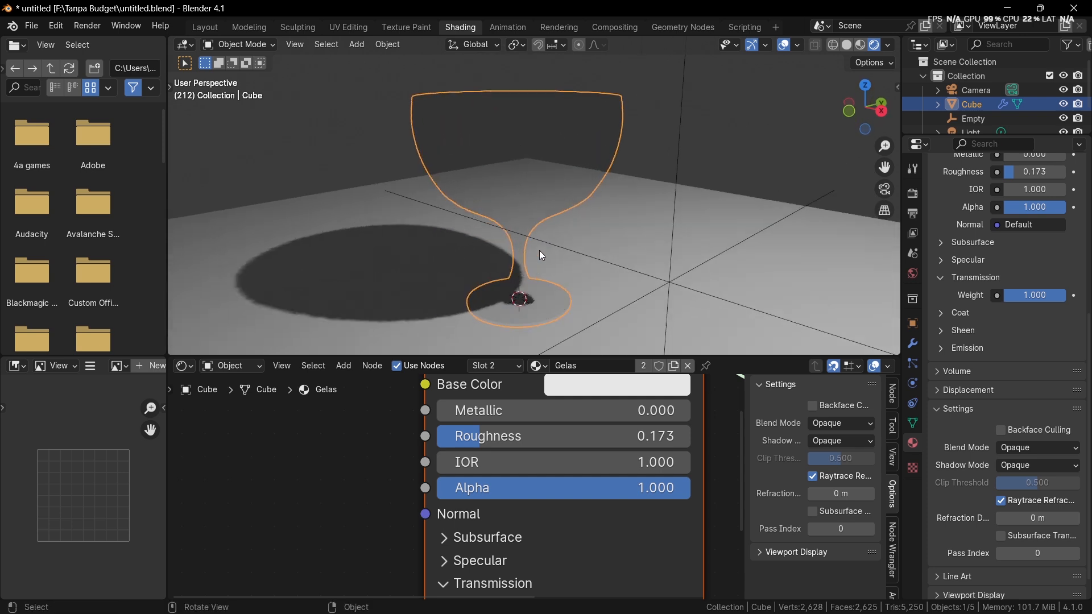
# Step: Add a Layer Weight node and place it in the free space before the Principled BSDF
pyautogui.scroll(-4, 425, 487)
pyautogui.moveTo(327, 480); pyautogui.dragTo(498, 489, button='middle')
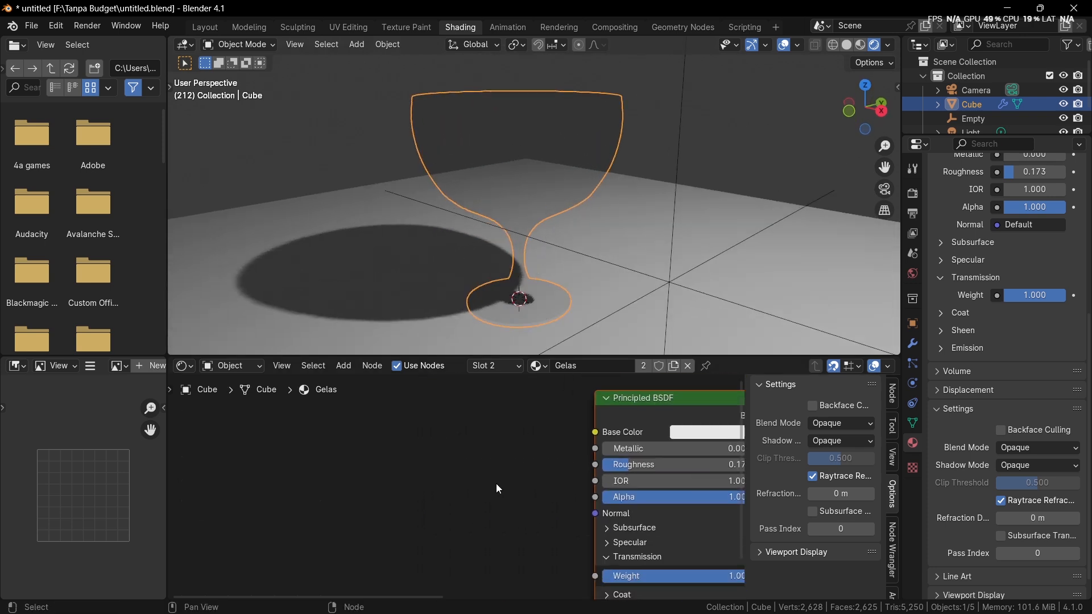
pyautogui.scroll(-1, 497, 492)
pyautogui.hotkey('shift', 'a')
pyautogui.write('la')
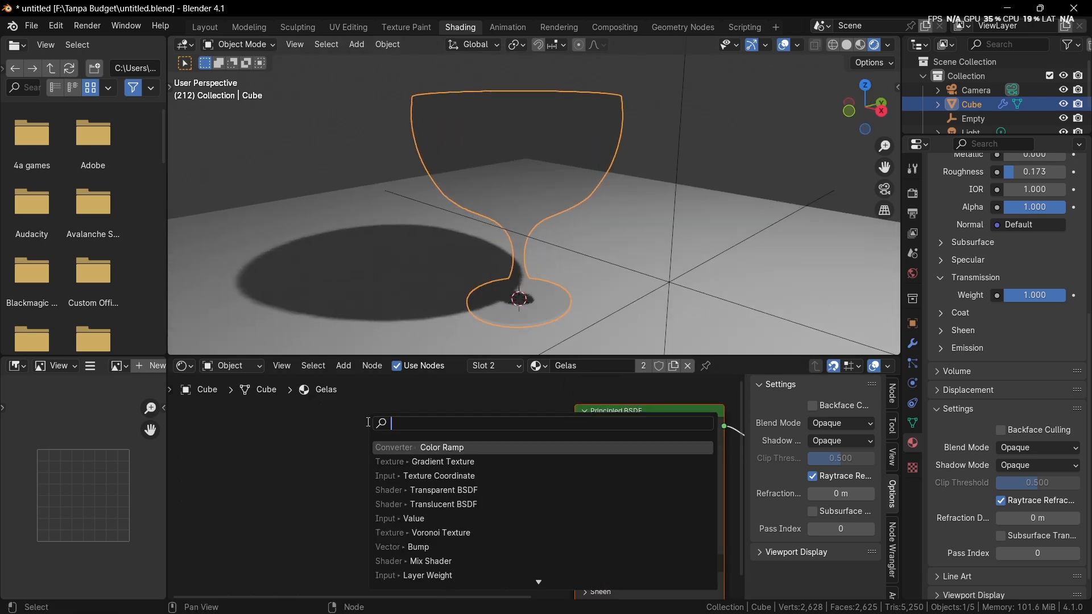
pyautogui.press('Return')
pyautogui.click(367, 422)
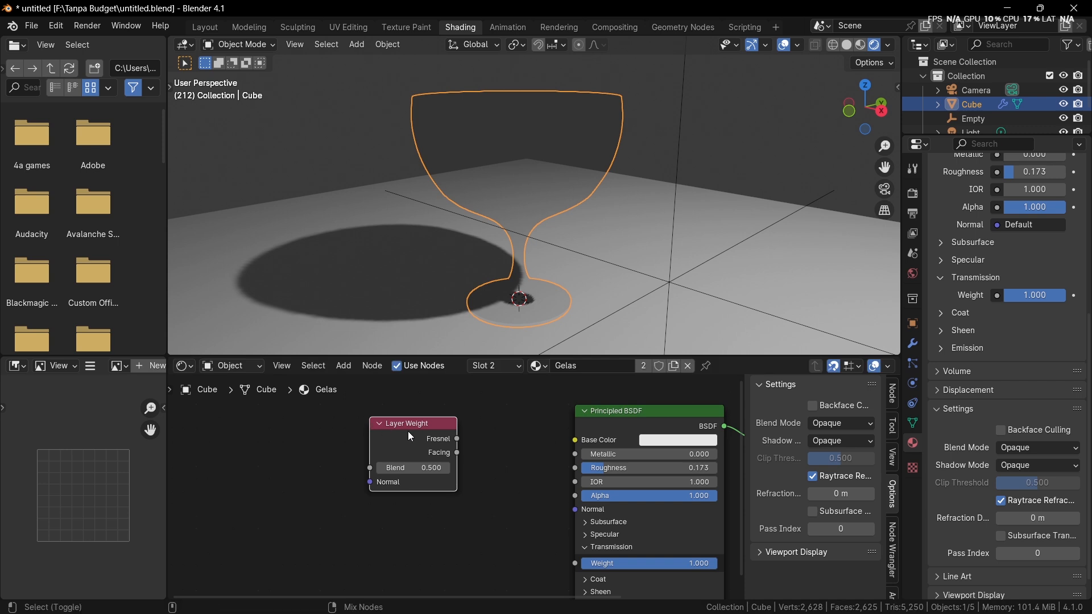
# Step: Preview the Layer Weight node's Fresnel output directly on the goblet and inspect it from above
pyautogui.keyDown('ctrl'); pyautogui.keyDown('shift'); pyautogui.click(409, 436); pyautogui.keyUp('shift'); pyautogui.keyUp('ctrl')
pyautogui.moveTo(585, 216); pyautogui.dragTo(594, 241, button='middle')
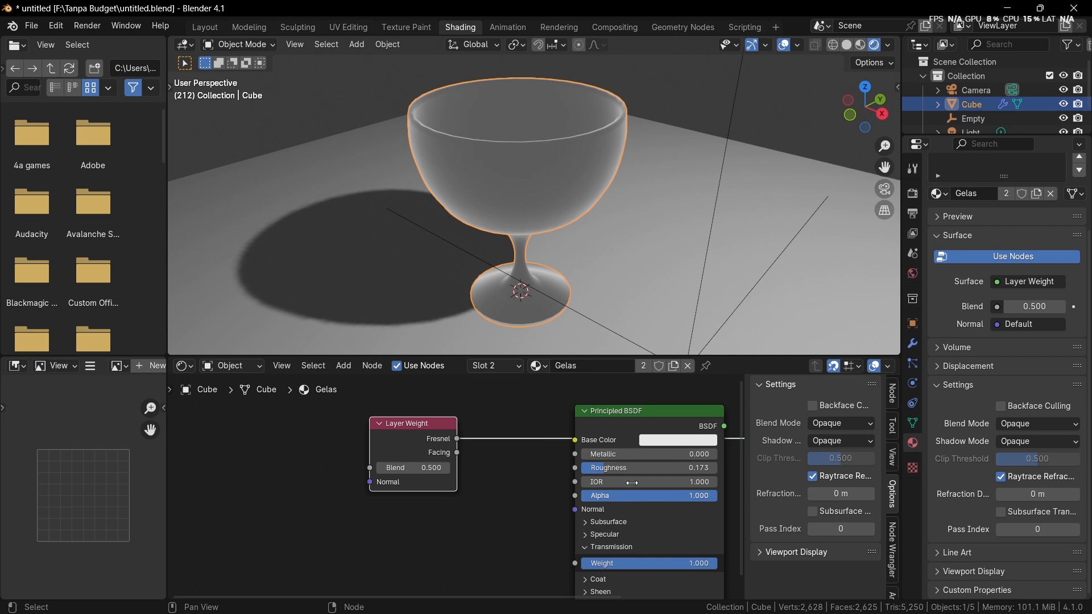
pyautogui.moveTo(616, 499); pyautogui.dragTo(601, 519, button='middle')
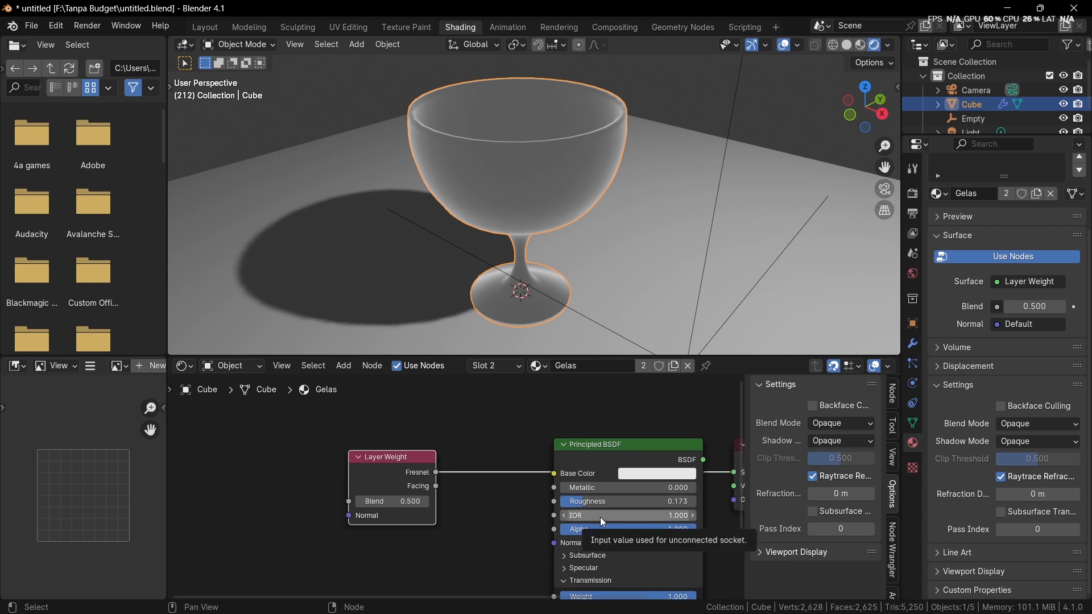
pyautogui.moveTo(519, 410); pyautogui.dragTo(495, 436, button='middle')
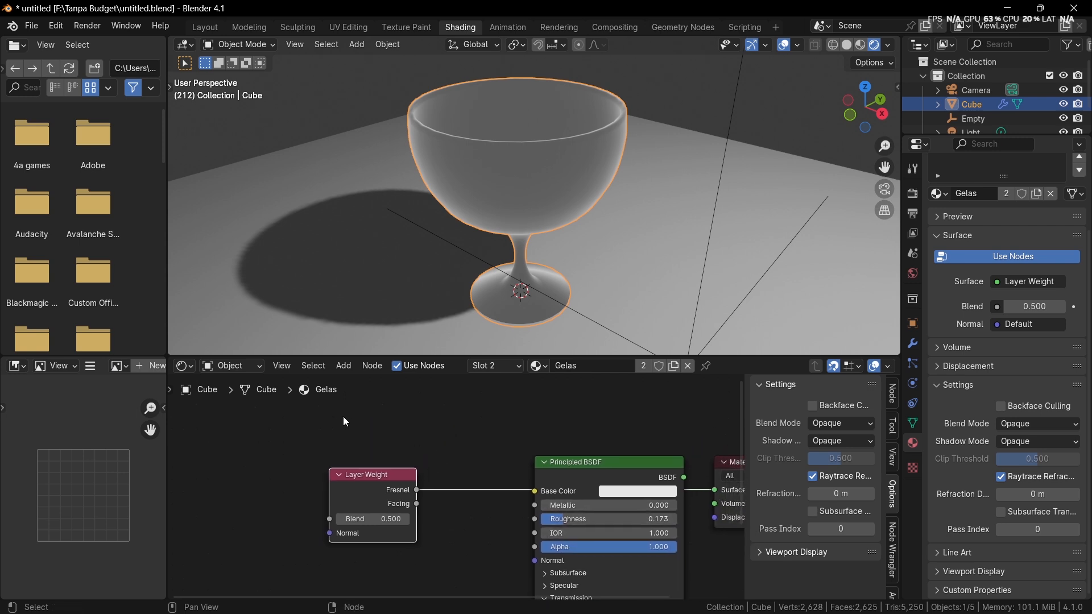
pyautogui.scroll(2, 343, 417)
pyautogui.moveTo(343, 416); pyautogui.dragTo(356, 485, button='middle')
pyautogui.press('t')
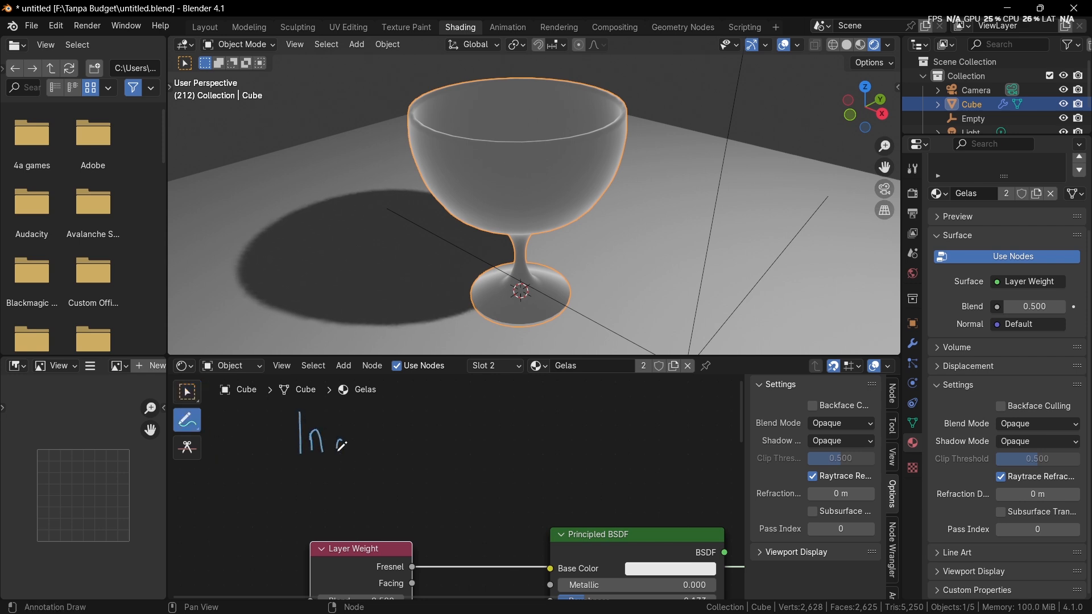
pyautogui.moveTo(341, 445); pyautogui.dragTo(355, 456)
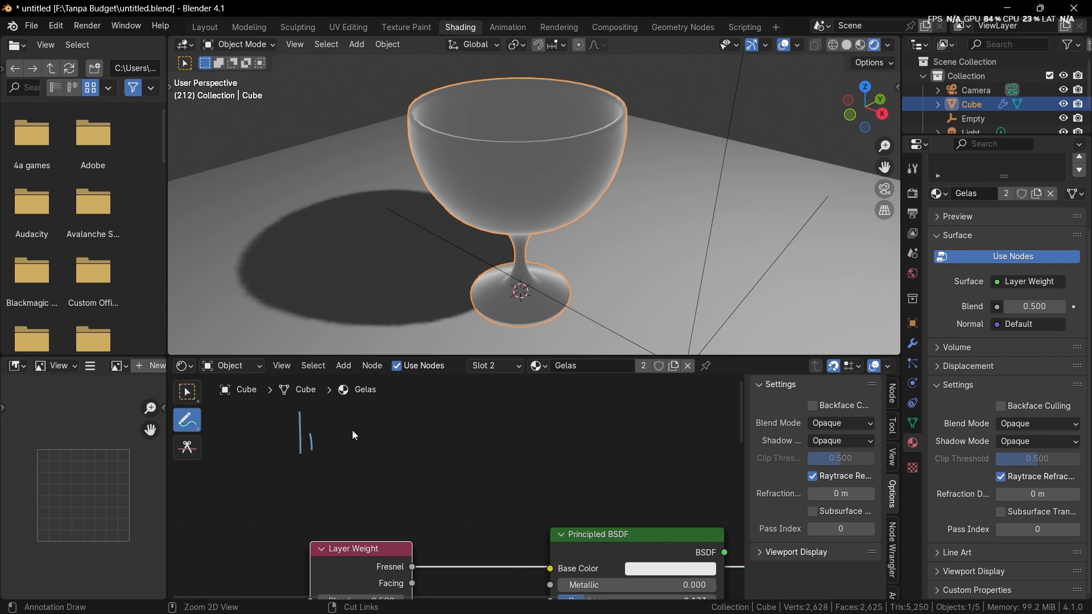
pyautogui.hotkey('ctrl', 'z')
pyautogui.hotkey('ctrl', 'z')
# Step: Open Notepad, write the line "Index Of Refracte" in the blank document, and minimize its window
pyautogui.press('super+r')
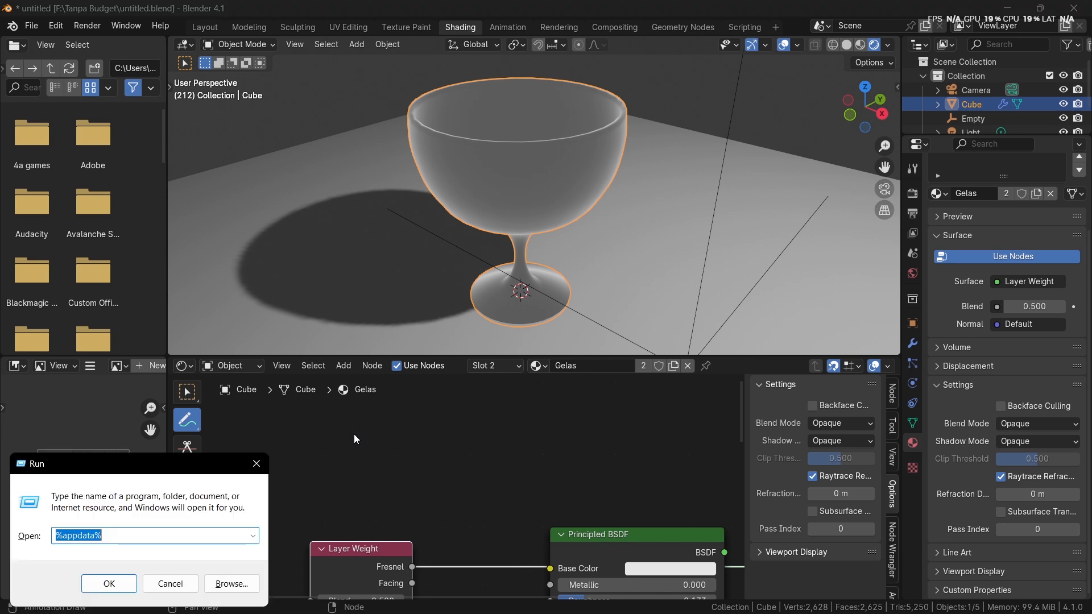
pyautogui.write('notepad')
pyautogui.press('Return')
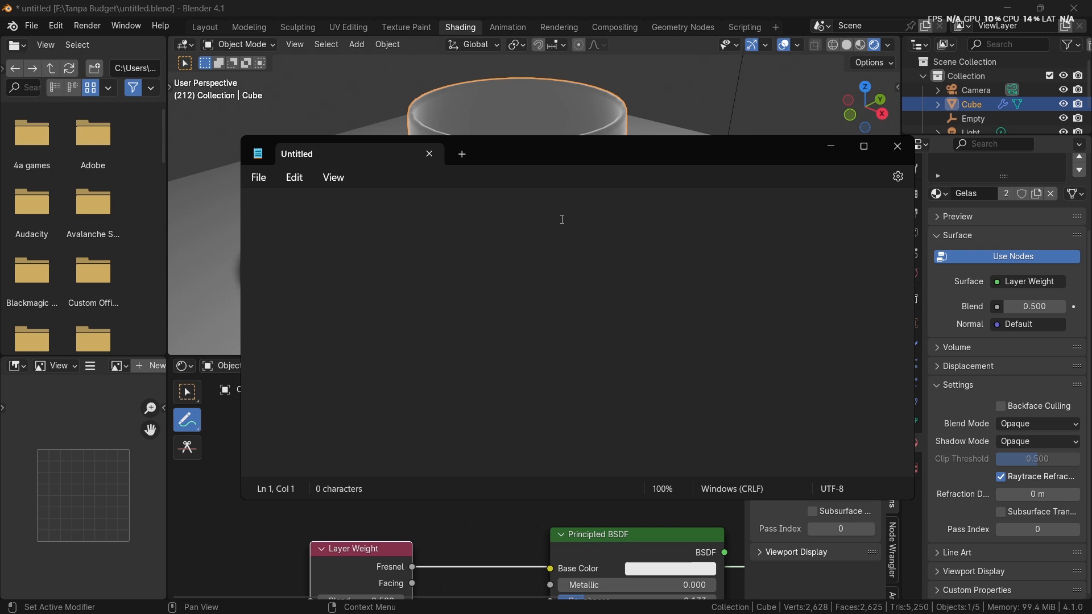
pyautogui.write('Index Of Refraction')
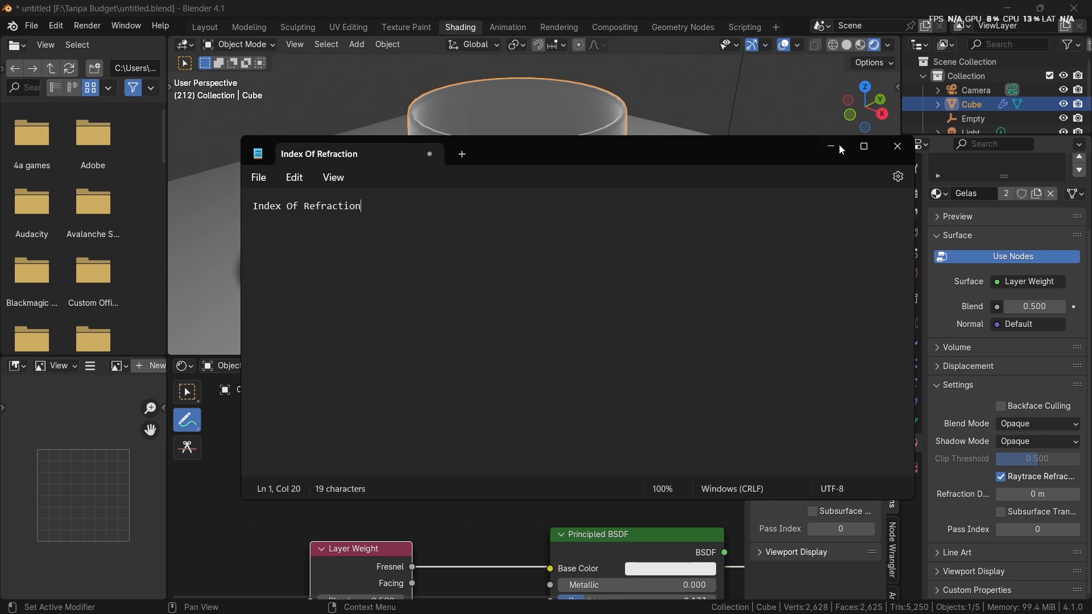
pyautogui.click(839, 145)
# Step: Reconnect the Principled BSDF to the Material Output's Surface in place of the Layer Weight preview
pyautogui.press('Home')
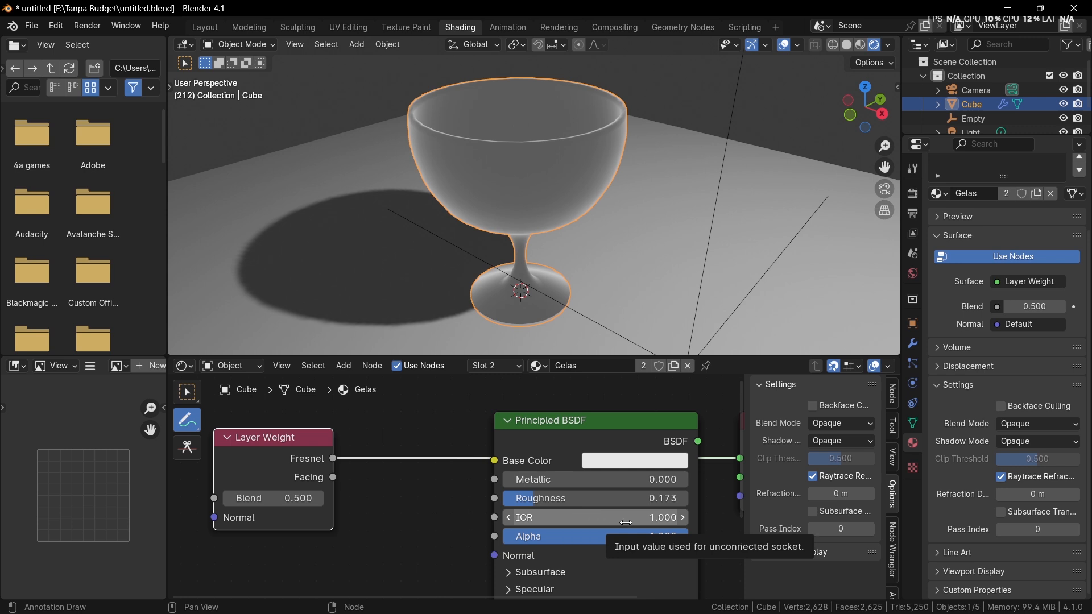
pyautogui.moveTo(626, 525); pyautogui.dragTo(624, 522, button='middle')
pyautogui.keyDown('ctrl'); pyautogui.keyDown('shift'); pyautogui.click(595, 433); pyautogui.keyUp('shift'); pyautogui.keyUp('ctrl')
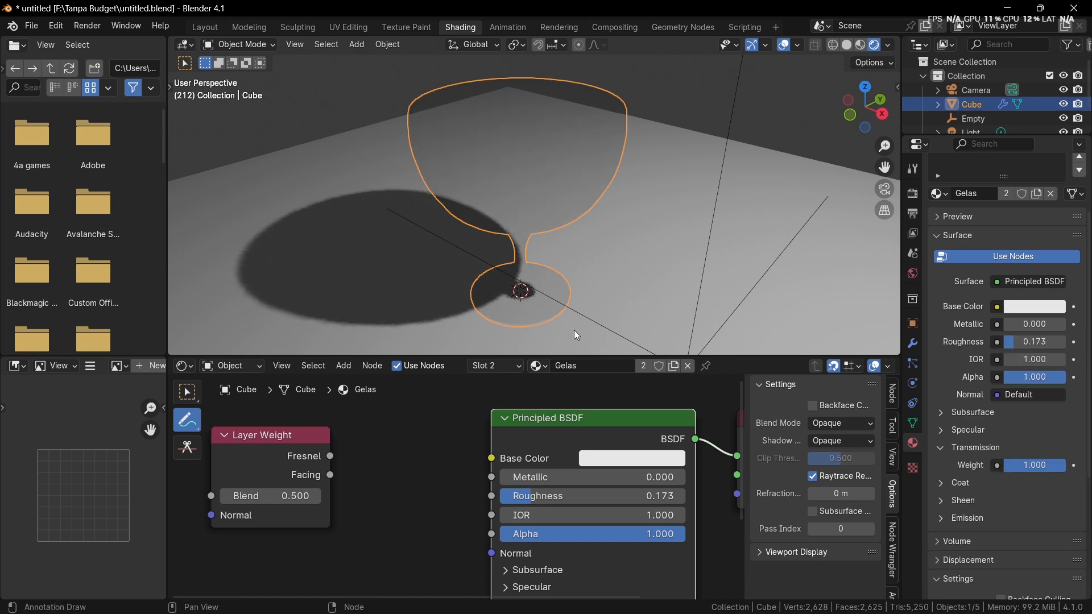
pyautogui.moveTo(574, 331); pyautogui.dragTo(574, 326, button='middle')
# Step: Raise the Principled BSDF's IOR to 1.340 and inspect the refraction in the goblet's bowl
pyautogui.moveTo(625, 516)
pyautogui.keyDown('shift'); pyautogui.mouseDown()
pyautogui.moveTo(647, 516)
pyautogui.moveTo(621, 516)
pyautogui.mouseUp(); pyautogui.keyUp('shift')
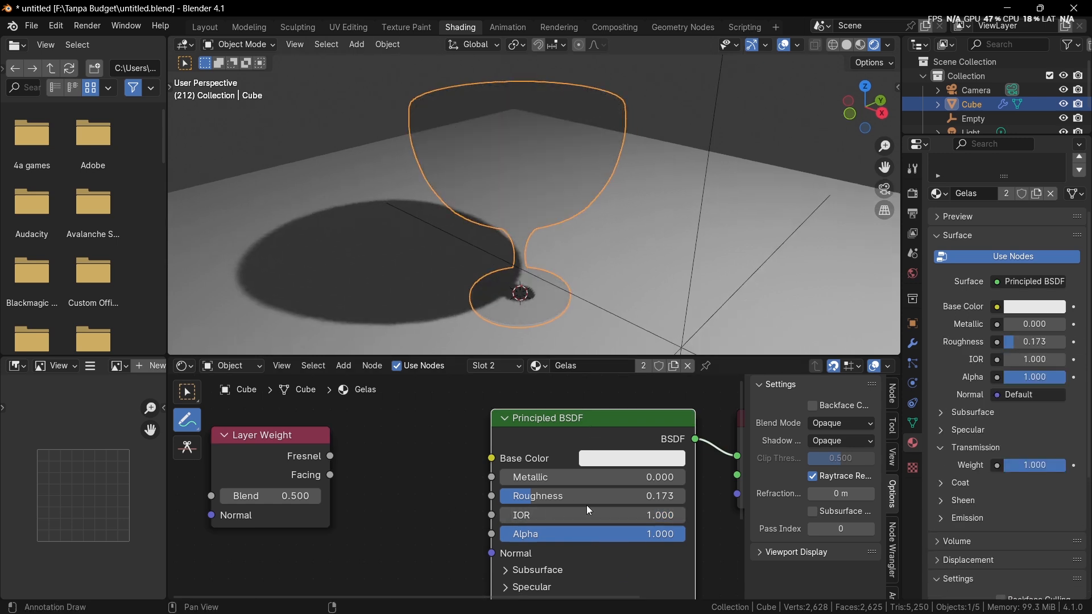
pyautogui.moveTo(599, 518); pyautogui.dragTo(546, 517, button='middle')
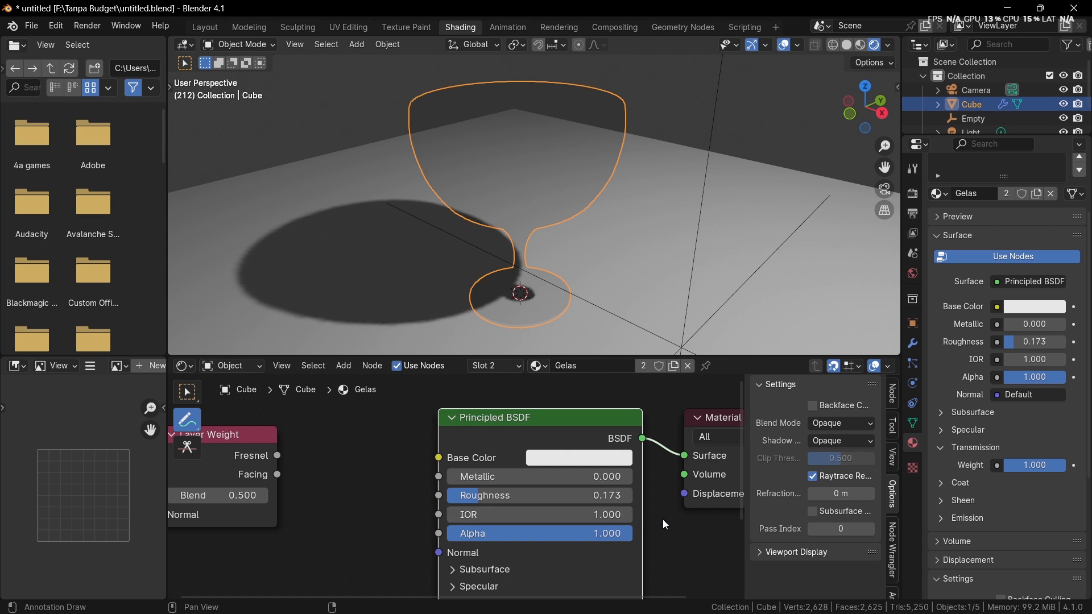
pyautogui.moveTo(665, 522); pyautogui.dragTo(665, 521, button='middle')
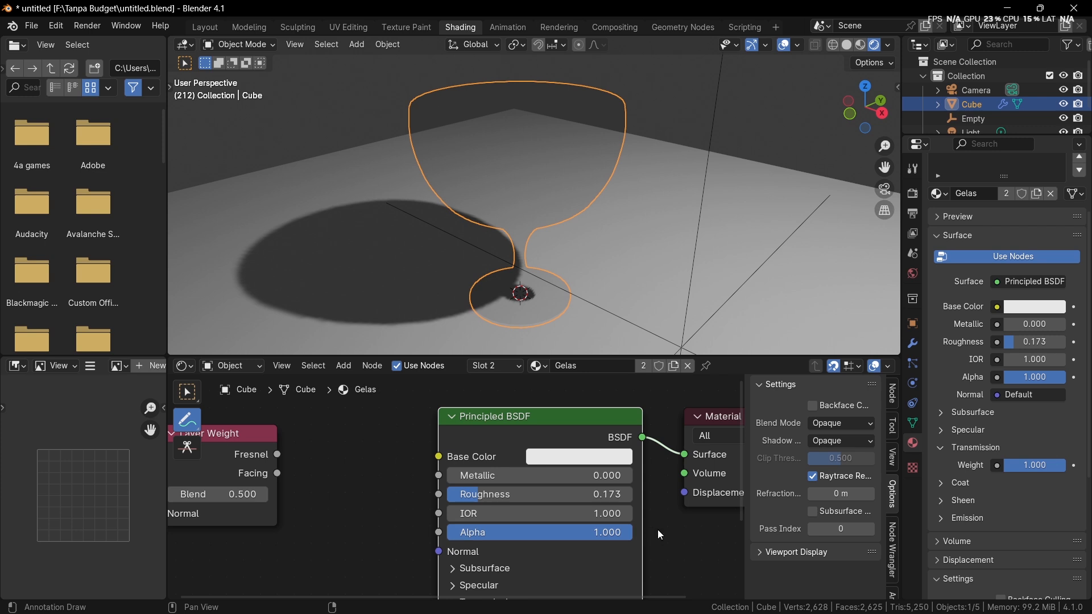
pyautogui.scroll(1, 650, 535)
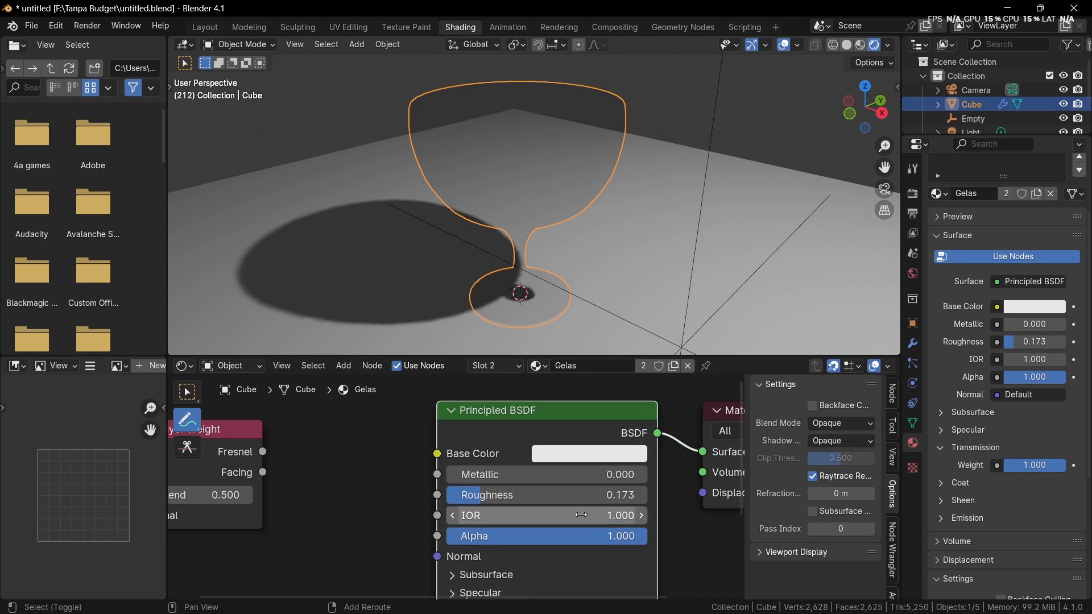
pyautogui.moveTo(580, 515)
pyautogui.mouseDown()
pyautogui.moveTo(609, 515)
pyautogui.moveTo(594, 515)
pyautogui.mouseUp()
pyautogui.moveTo(532, 196); pyautogui.dragTo(503, 205, button='middle')
pyautogui.scroll(1, 584, 467)
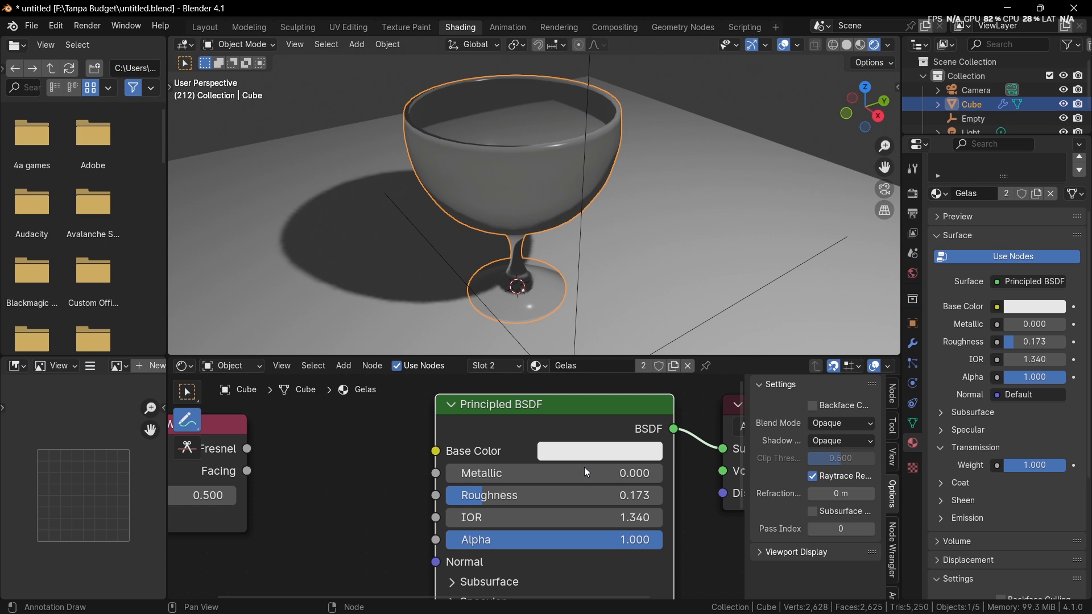
# Step: Set the Principled BSDF's IOR back to 1.000 and view the goblet from a lower angle
pyautogui.click(549, 517)
pyautogui.write('1')
pyautogui.press('Return')
pyautogui.moveTo(576, 262); pyautogui.dragTo(598, 226, button='middle')
pyautogui.scroll(-3, 588, 471)
pyautogui.moveTo(428, 473); pyautogui.dragTo(569, 476, button='middle')
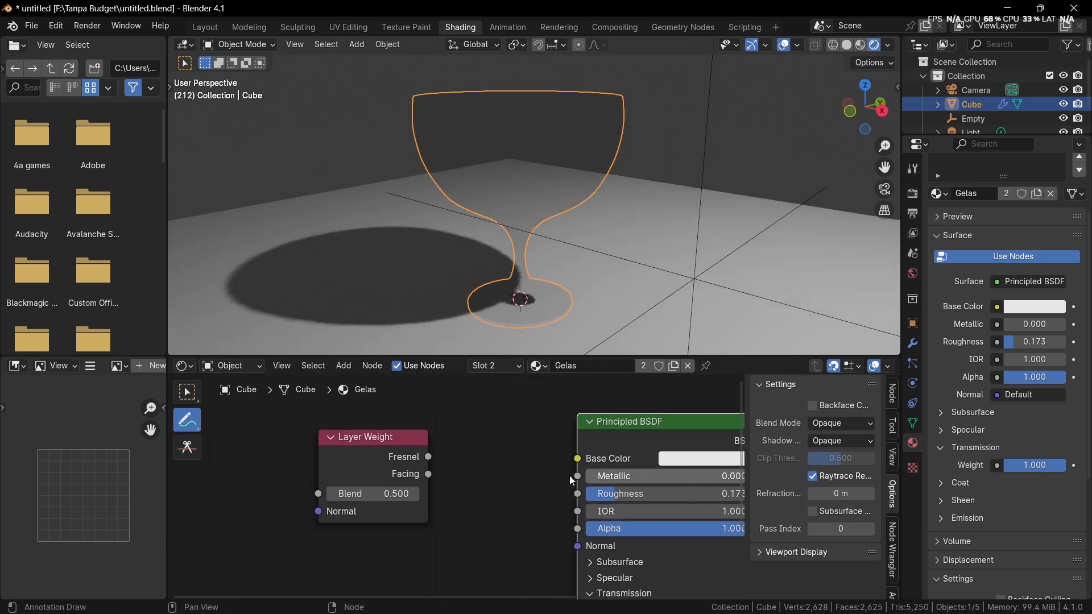
pyautogui.scroll(-4, 456, 484)
pyautogui.moveTo(393, 466); pyautogui.dragTo(244, 446)
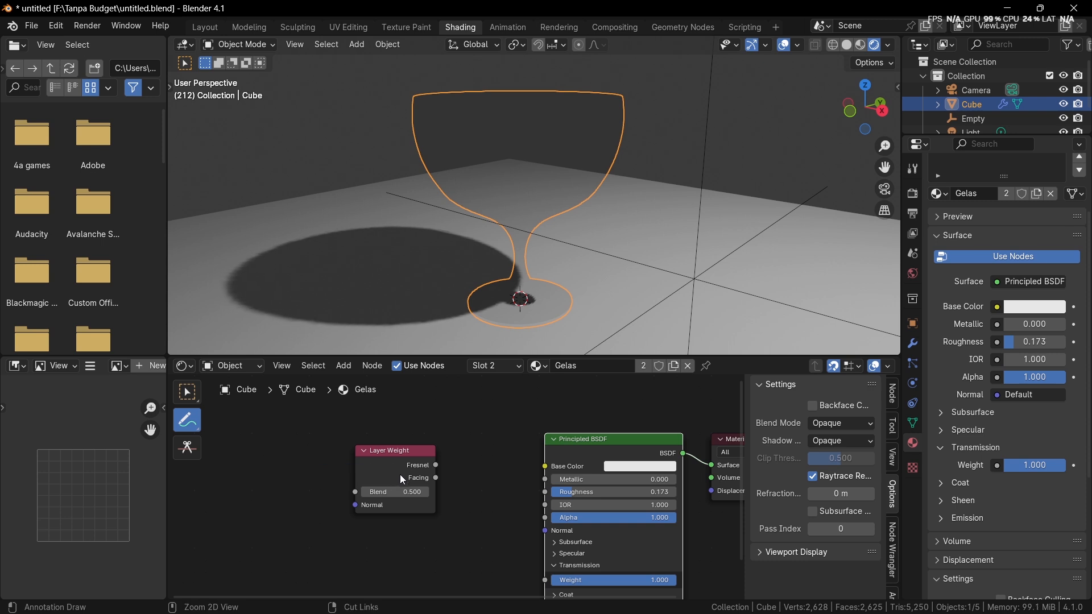
# Step: Preview the Layer Weight node's Fresnel output on the goblet, undo the stray annotation stroke, and switch the node editor to the Select tool
pyautogui.keyDown('ctrl'); pyautogui.keyDown('shift'); pyautogui.click(428, 463); pyautogui.keyUp('shift'); pyautogui.keyUp('ctrl')
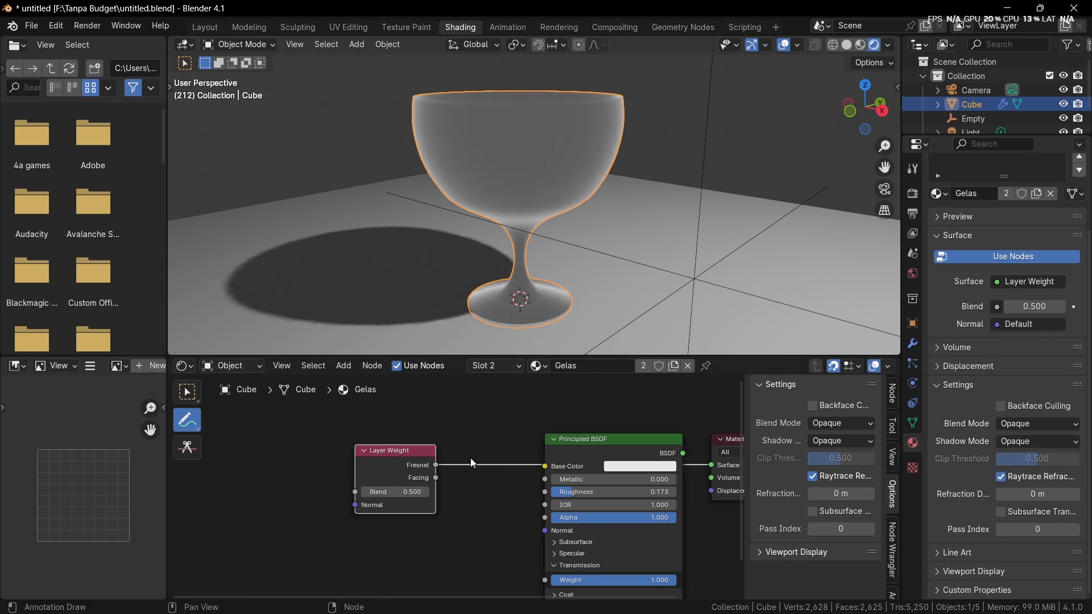
pyautogui.scroll(1, 450, 478)
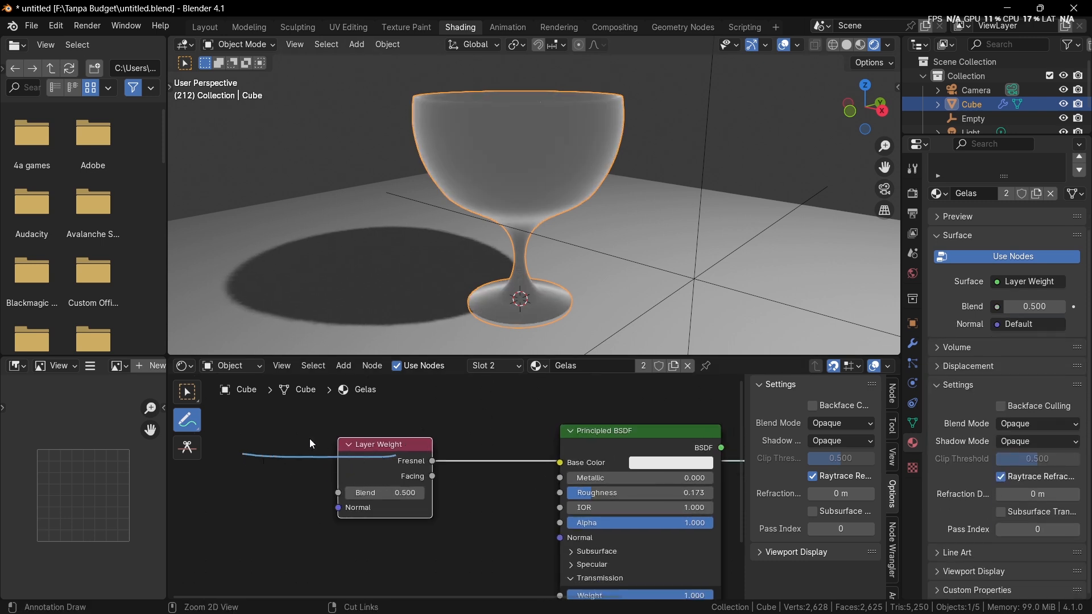
pyautogui.hotkey('ctrl', 'z')
pyautogui.moveTo(364, 464); pyautogui.dragTo(229, 465)
pyautogui.moveTo(360, 472); pyautogui.dragTo(442, 504, button='middle')
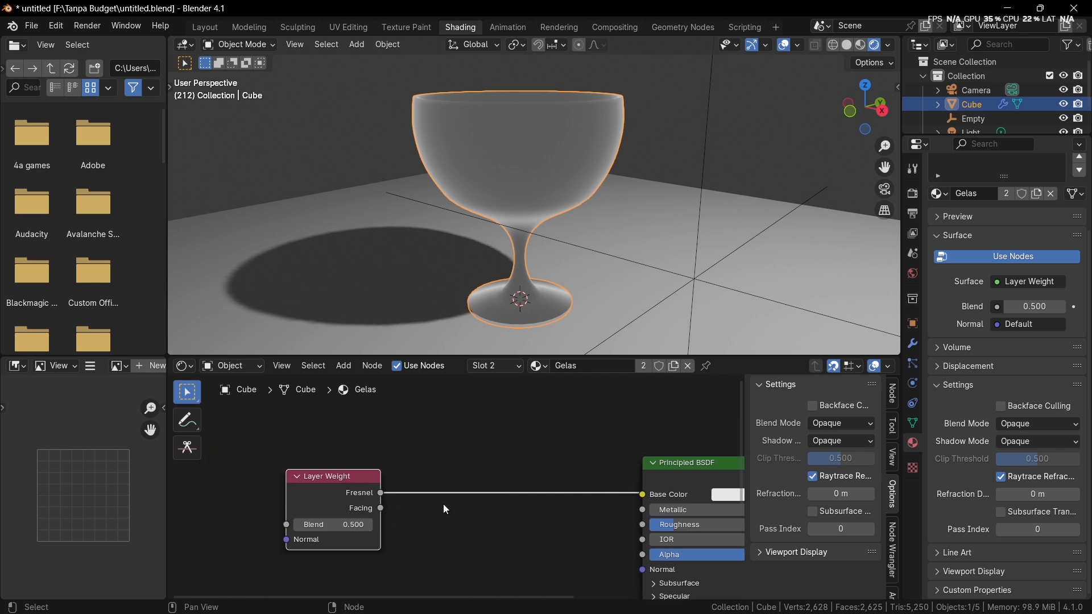
# Step: Add a Map Range node on the link coming from the Layer Weight node's Fresnel output
pyautogui.hotkey('shift', 'a')
pyautogui.click(410, 424)
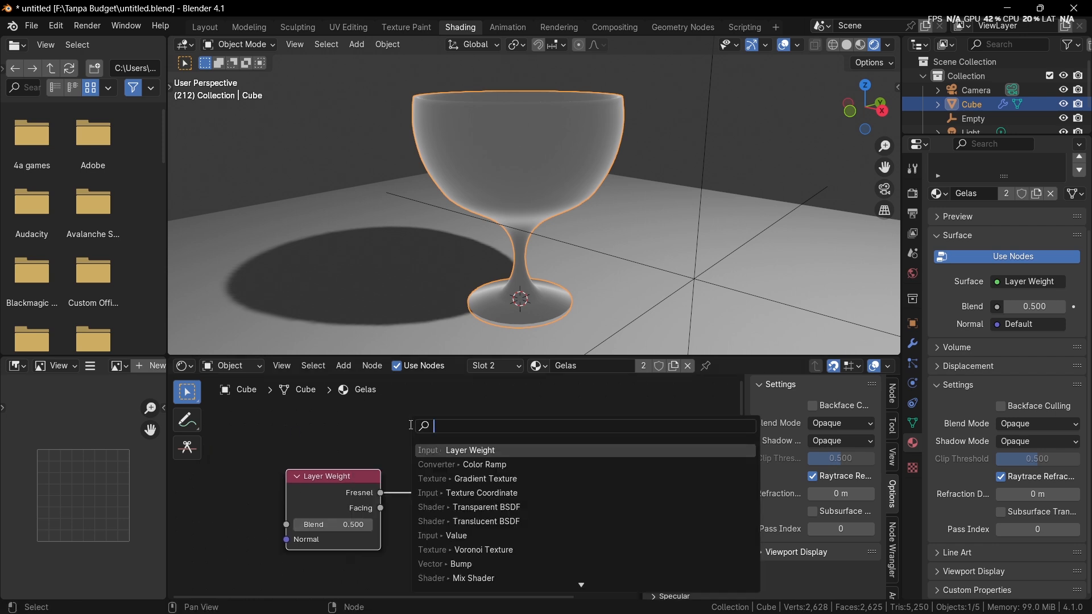
pyautogui.write('map')
pyautogui.press('Down')
pyautogui.press('Down')
pyautogui.press('Return')
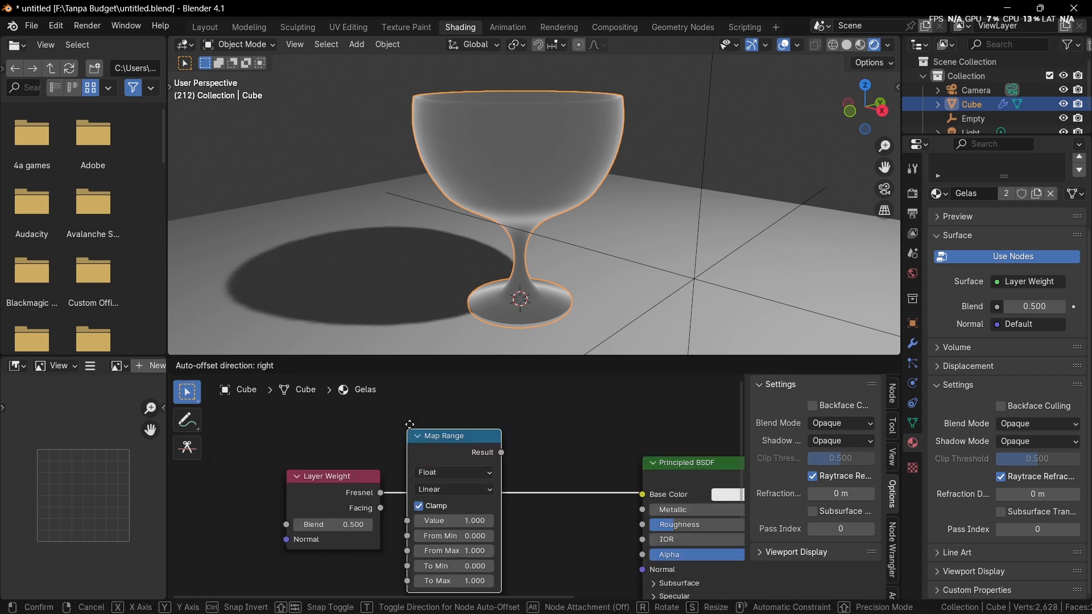
pyautogui.click(412, 429)
# Step: Set the Map Range node's To Min to 1.000 and To Max to 1.500
pyautogui.scroll(2, 450, 511)
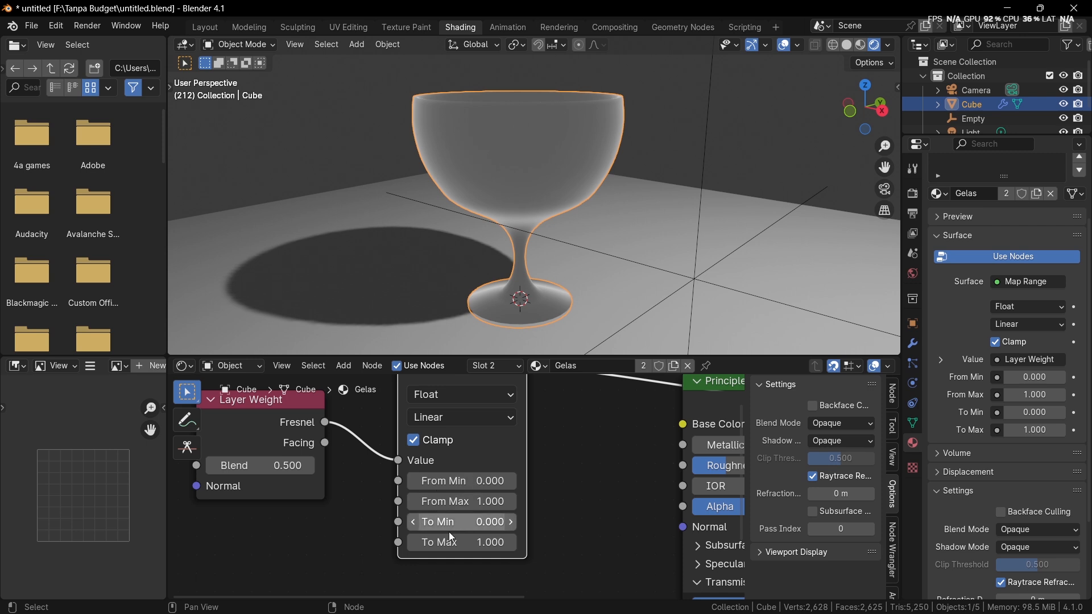
pyautogui.click(464, 522)
pyautogui.write('1')
pyautogui.click(553, 522)
pyautogui.click(465, 545)
pyautogui.write('1')
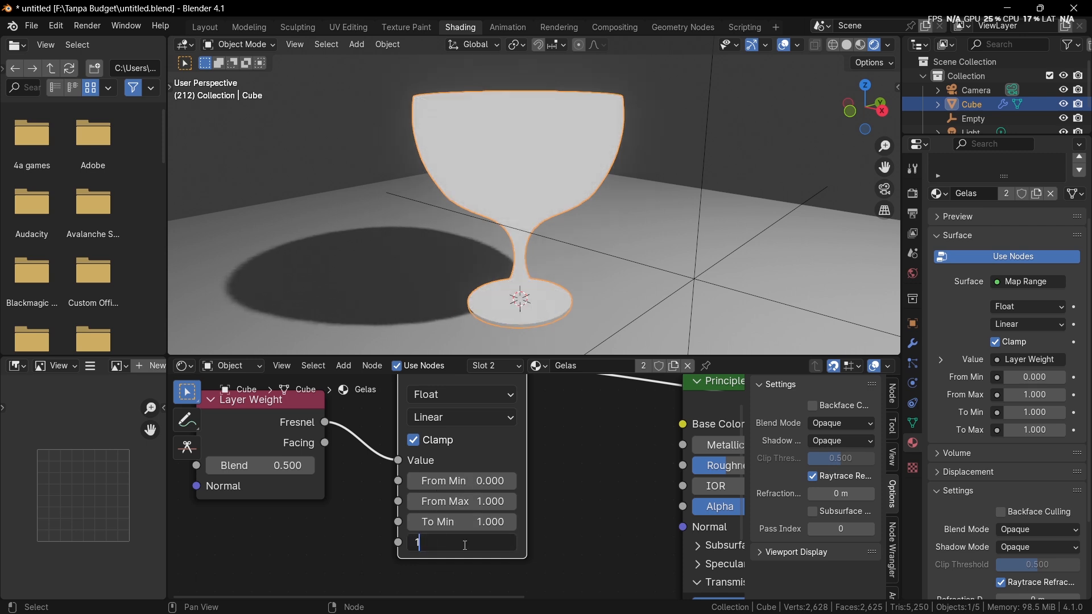
pyautogui.write('.5')
pyautogui.press('Return')
# Step: Restore the Principled BSDF as the material's surface and connect the Map Range Result to its IOR, then inspect the goblet
pyautogui.moveTo(527, 391); pyautogui.dragTo(415, 467, button='middle')
pyautogui.keyDown('ctrl'); pyautogui.keyDown('shift'); pyautogui.click(586, 473); pyautogui.keyUp('shift'); pyautogui.keyUp('ctrl')
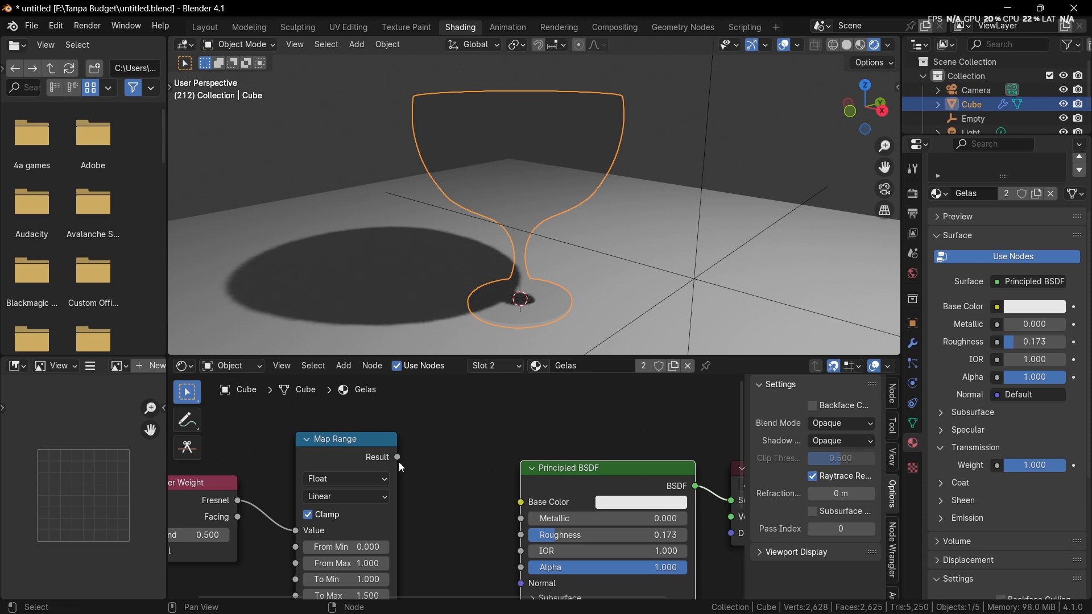
pyautogui.moveTo(398, 459); pyautogui.dragTo(522, 549)
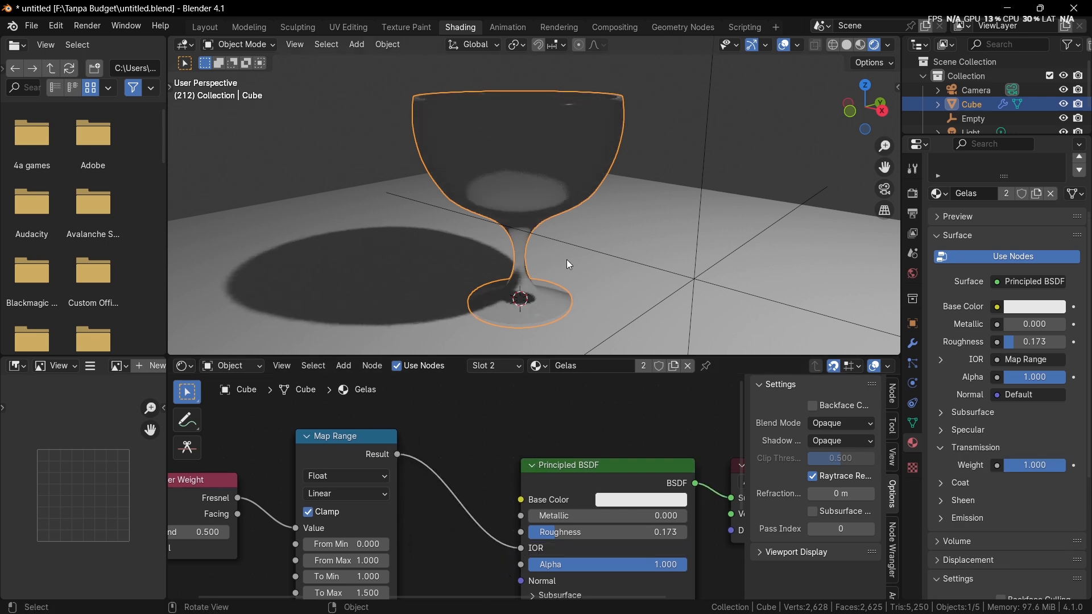
pyautogui.moveTo(259, 499); pyautogui.dragTo(432, 475, button='middle')
pyautogui.moveTo(359, 472); pyautogui.dragTo(384, 421)
pyautogui.moveTo(240, 453); pyautogui.dragTo(488, 416)
pyautogui.moveTo(488, 417); pyautogui.dragTo(304, 402)
# Step: Raise the Map Range node's To Max to 2.000
pyautogui.moveTo(427, 515); pyautogui.dragTo(471, 484, button='middle')
pyautogui.scroll(3, 470, 483)
pyautogui.click(391, 533)
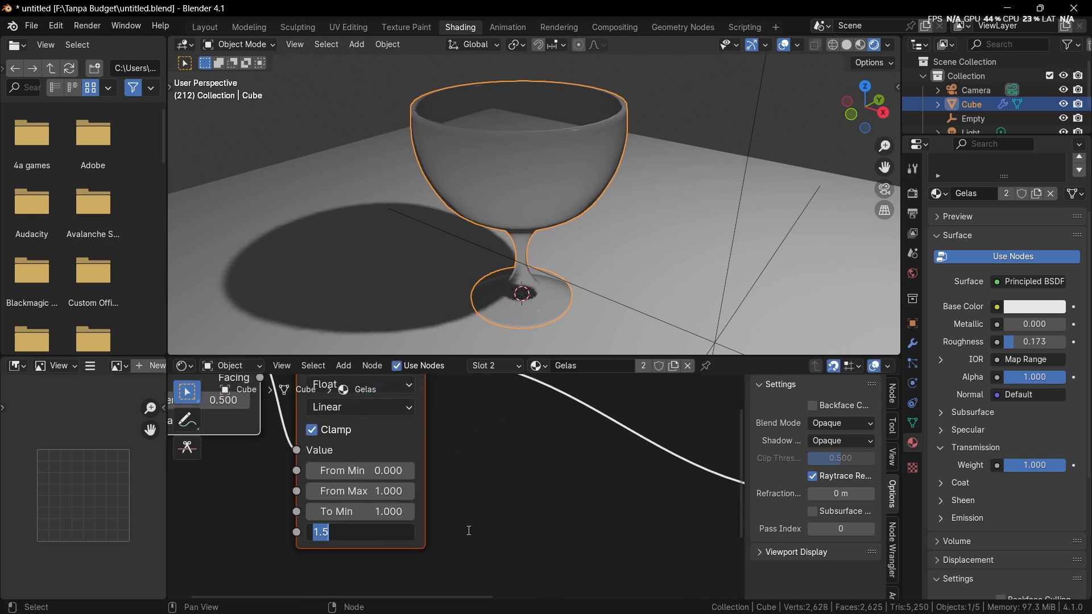
pyautogui.press('Return')
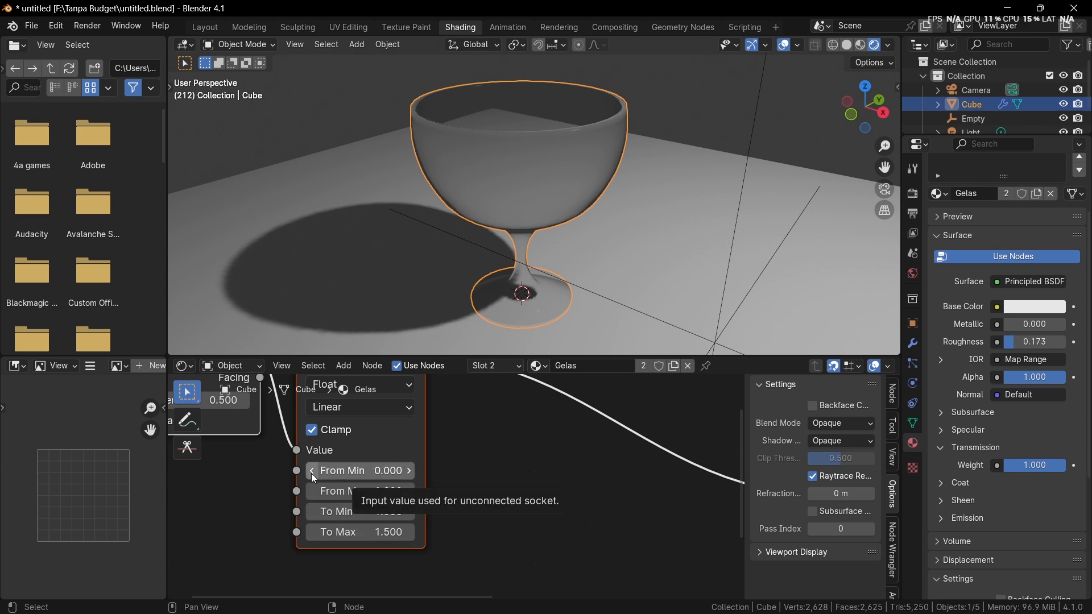
pyautogui.click(394, 534)
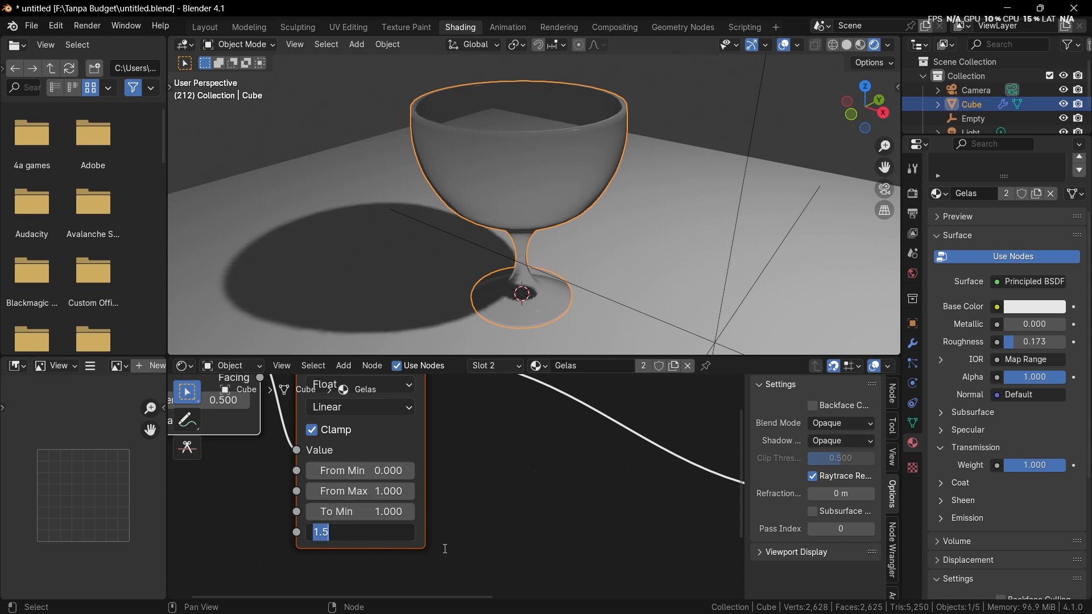
pyautogui.write('1')
pyautogui.press('BackSpace')
pyautogui.write('2')
pyautogui.press('Return')
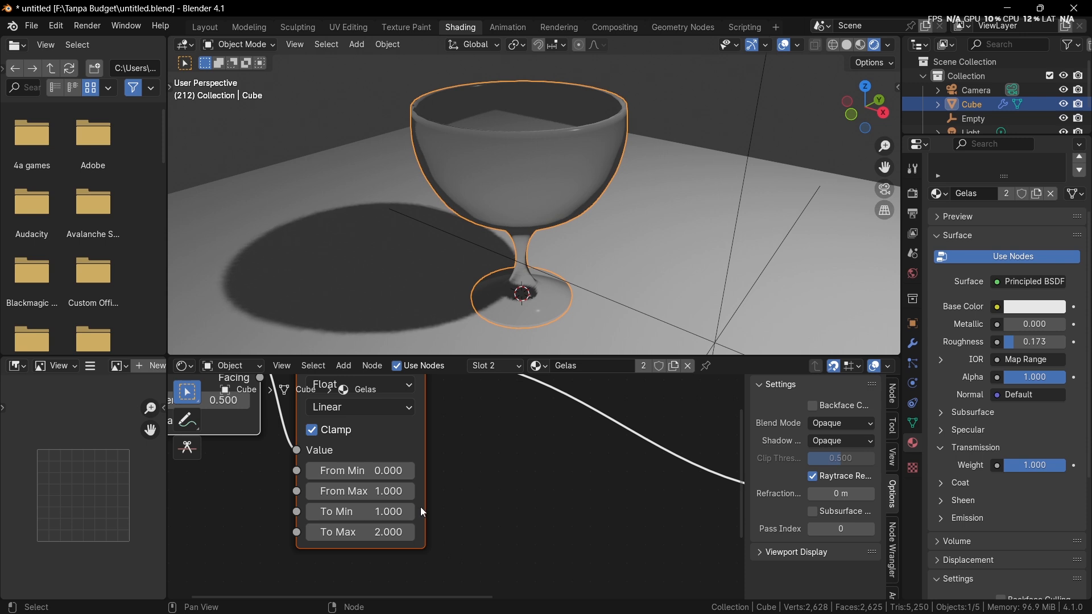
# Step: Duplicate the Map Range node and insert the copy on the link between the original and the Principled BSDF
pyautogui.moveTo(521, 237)
pyautogui.mouseDown(button='middle')
pyautogui.moveTo(521, 220)
pyautogui.moveTo(515, 240)
pyautogui.mouseUp(button='middle')
pyautogui.scroll(-4, 468, 476)
pyautogui.moveTo(487, 383); pyautogui.dragTo(528, 466, button='middle')
pyautogui.scroll(1, 527, 465)
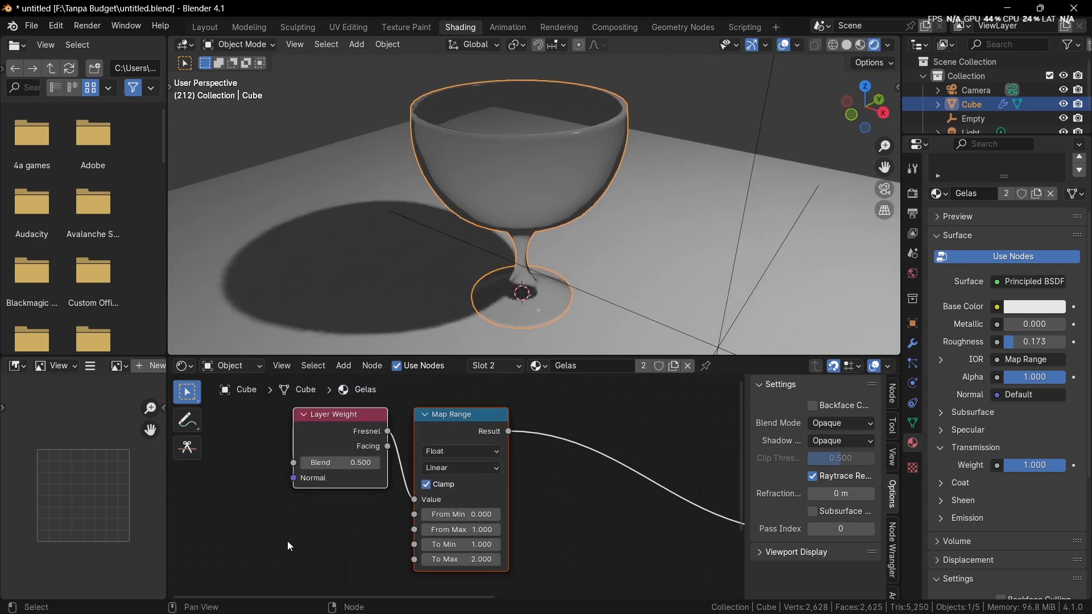
pyautogui.moveTo(288, 541); pyautogui.dragTo(364, 433)
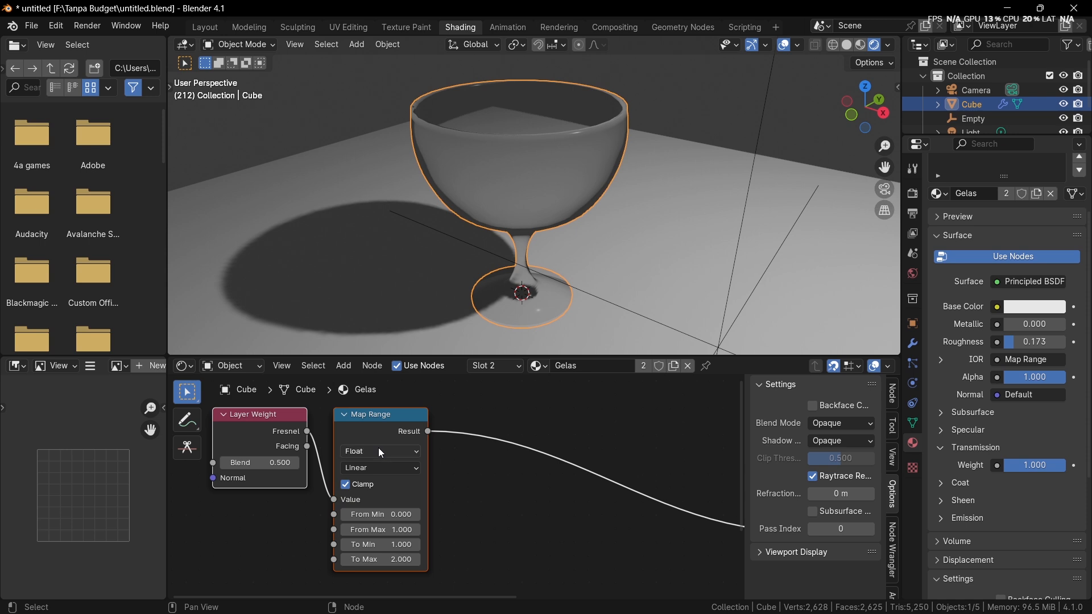
pyautogui.click(431, 468)
pyautogui.click(425, 445)
pyautogui.hotkey('shift', 'd')
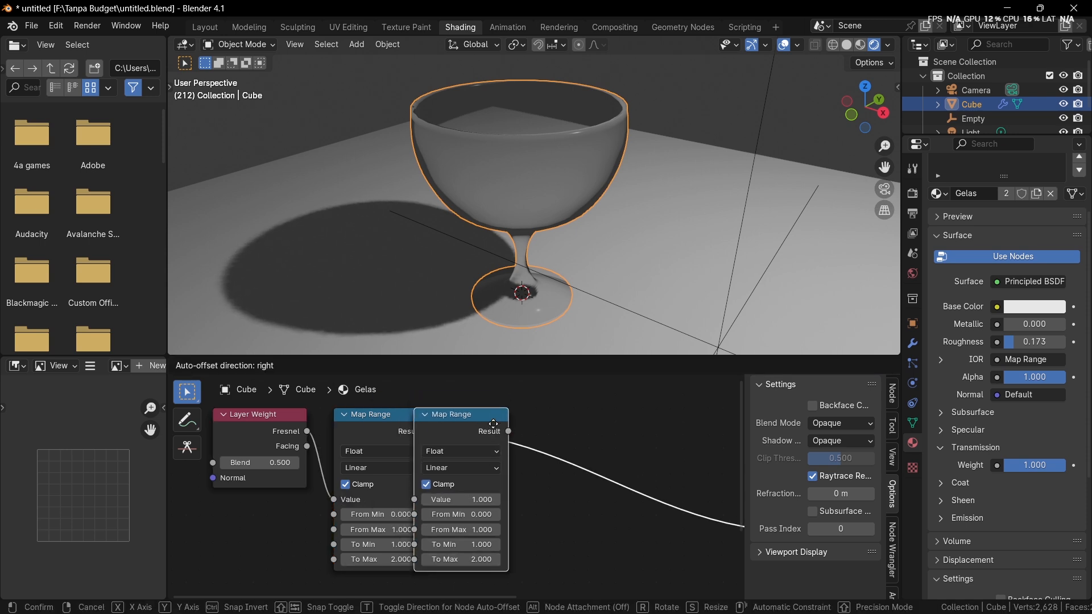
pyautogui.click(558, 438)
# Step: Set the second Map Range node's From Min to 1.000, From Max to 2.000 and To Min to 0.000
pyautogui.scroll(1, 553, 513)
pyautogui.scroll(1, 553, 513)
pyautogui.click(529, 458)
pyautogui.write('2')
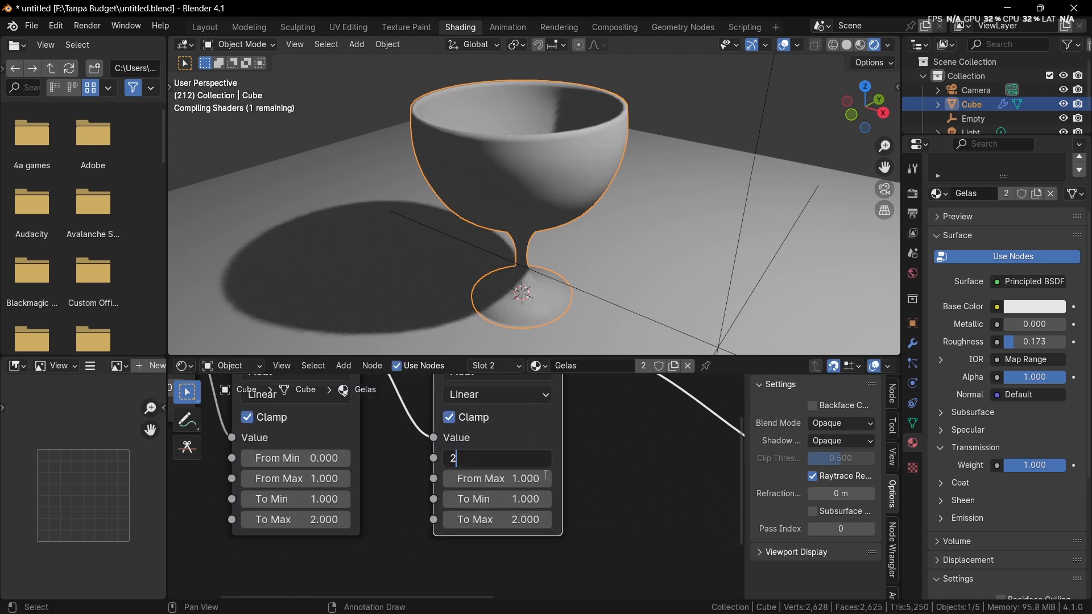
pyautogui.press('Return')
pyautogui.click(530, 459)
pyautogui.write('1')
pyautogui.press('Return')
pyautogui.click(528, 479)
pyautogui.write('2')
pyautogui.press('Return')
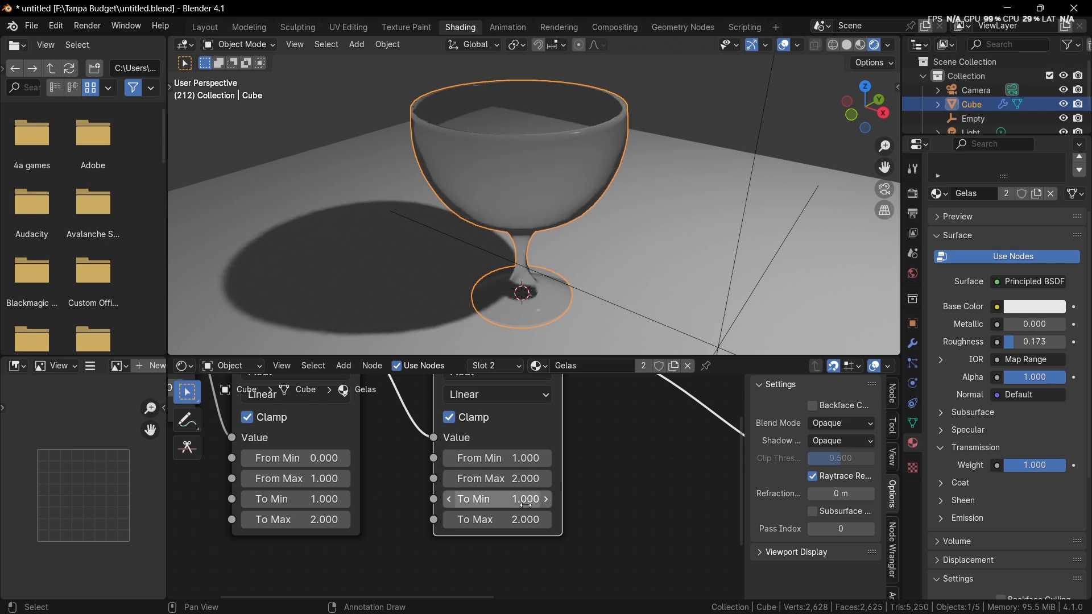
pyautogui.click(525, 501)
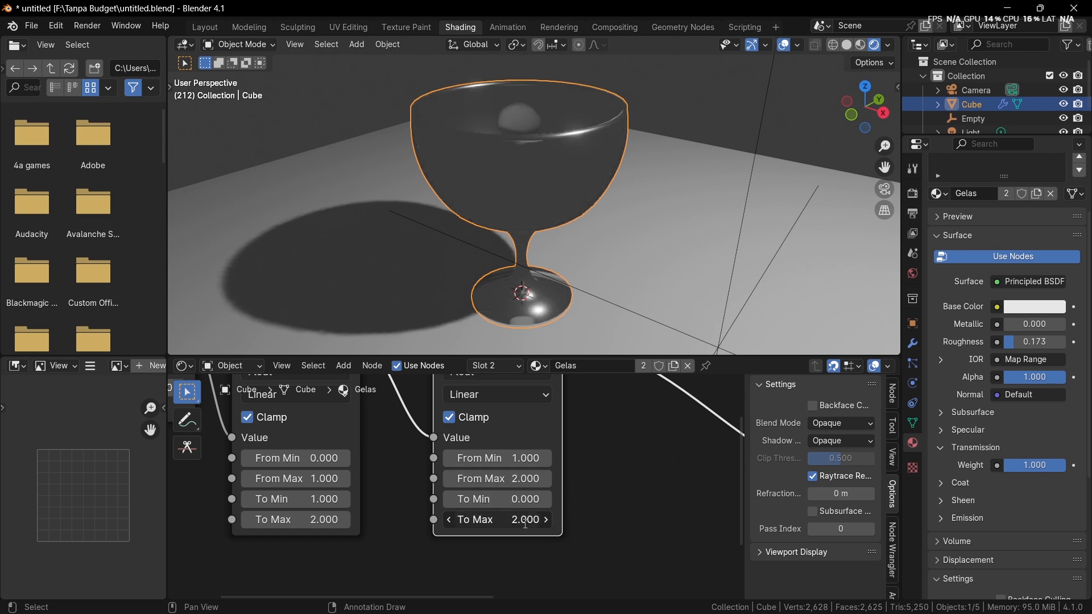
# Step: Undo the latest range changes and delete the second Map Range node while keeping the link to IOR
pyautogui.moveTo(584, 292); pyautogui.dragTo(601, 278, button='middle')
pyautogui.moveTo(570, 427); pyautogui.dragTo(564, 465, button='middle')
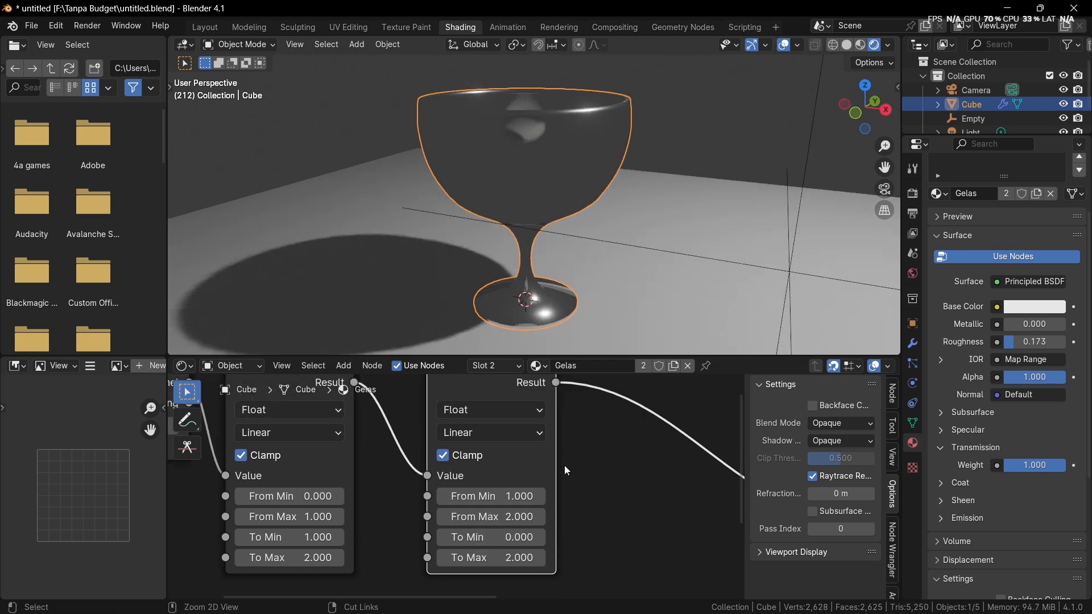
pyautogui.hotkey('ctrl', 'z')
pyautogui.hotkey('ctrl', 'z')
pyautogui.hotkey('ctrl', 'z')
pyautogui.scroll(-3, 563, 469)
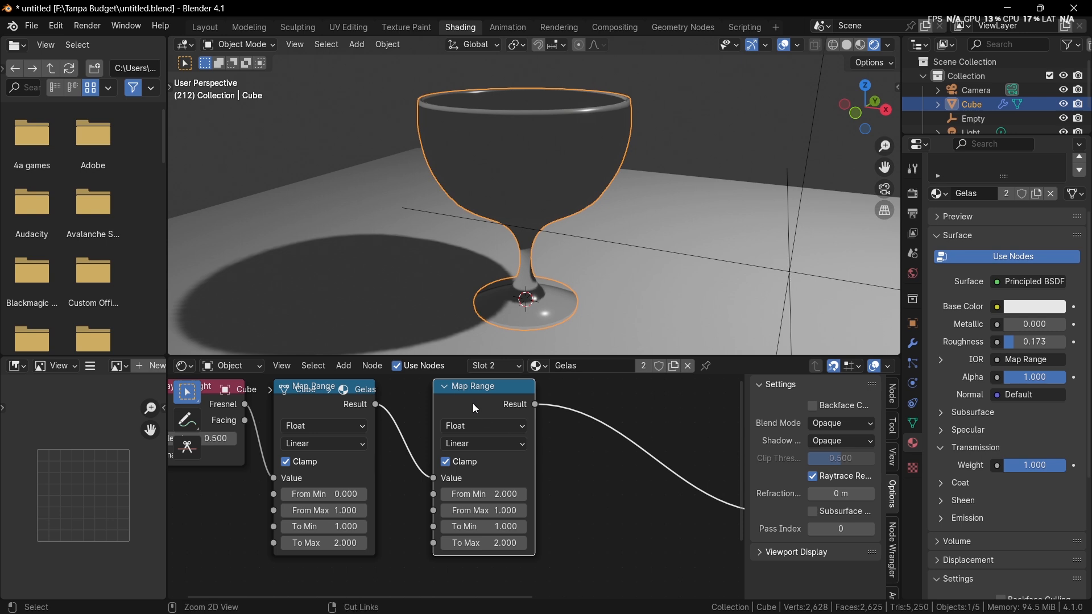
pyautogui.hotkey('ctrl', 'x')
pyautogui.scroll(-1, 467, 432)
# Step: Delete the remaining Map Range node between the Layer Weight and the Principled BSDF
pyautogui.moveTo(466, 442); pyautogui.dragTo(395, 475, button='middle')
pyautogui.scroll(-2, 398, 472)
pyautogui.moveTo(500, 283); pyautogui.dragTo(526, 297, button='middle')
pyautogui.scroll(3, 460, 449)
pyautogui.hotkey('shift', 'a')
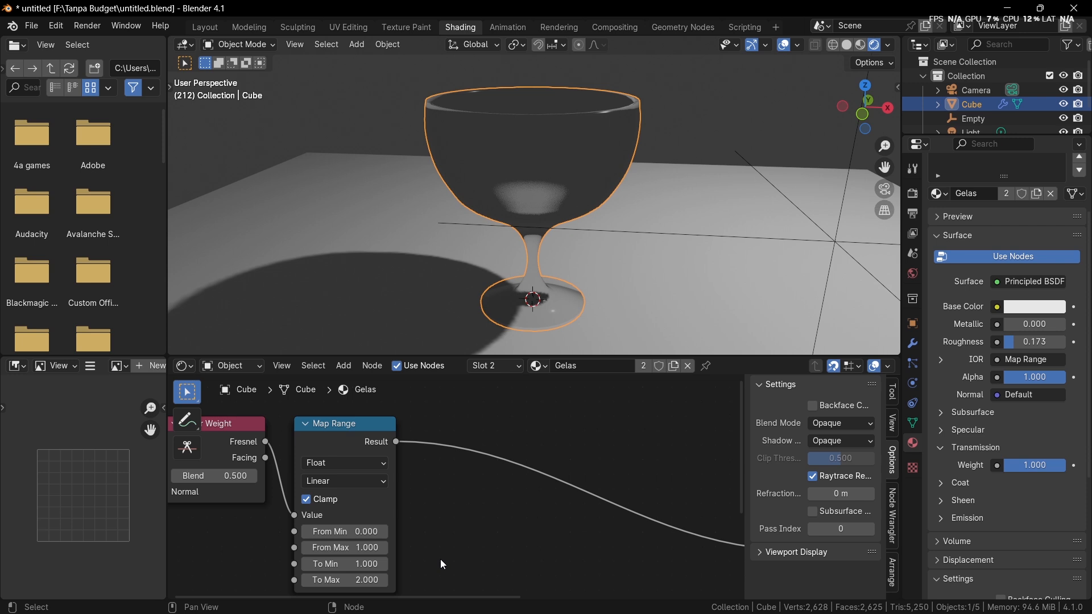
pyautogui.moveTo(440, 559); pyautogui.dragTo(494, 608, button='middle')
pyautogui.scroll(2, 449, 494)
pyautogui.click(405, 501)
pyautogui.scroll(-2, 431, 532)
pyautogui.press('x')
pyautogui.moveTo(423, 525); pyautogui.dragTo(311, 466, button='middle')
pyautogui.scroll(-3, 310, 466)
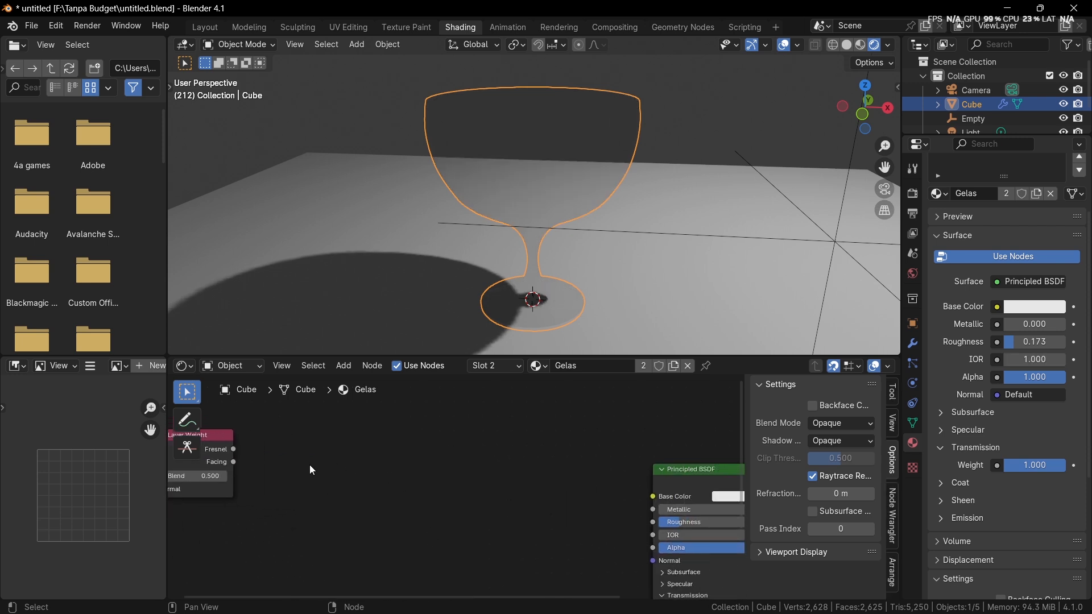
# Step: Connect the Layer Weight's Fresnel output directly to the Principled BSDF's IOR
pyautogui.moveTo(251, 451); pyautogui.dragTo(362, 461)
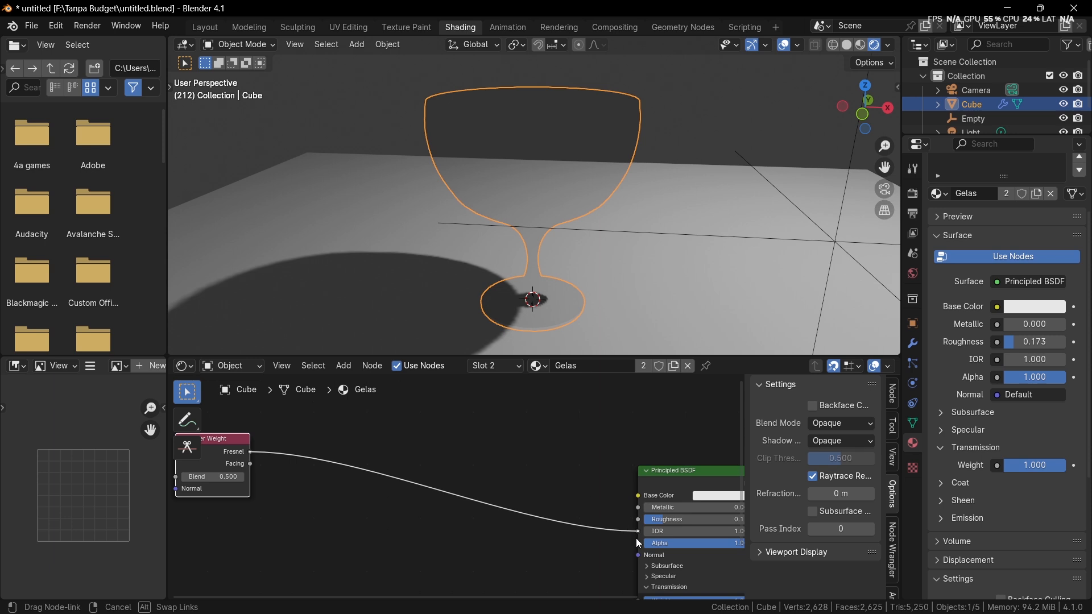
pyautogui.moveTo(635, 538); pyautogui.dragTo(638, 531)
pyautogui.moveTo(438, 506); pyautogui.dragTo(501, 510, button='middle')
pyautogui.hotkey('shift', 'a')
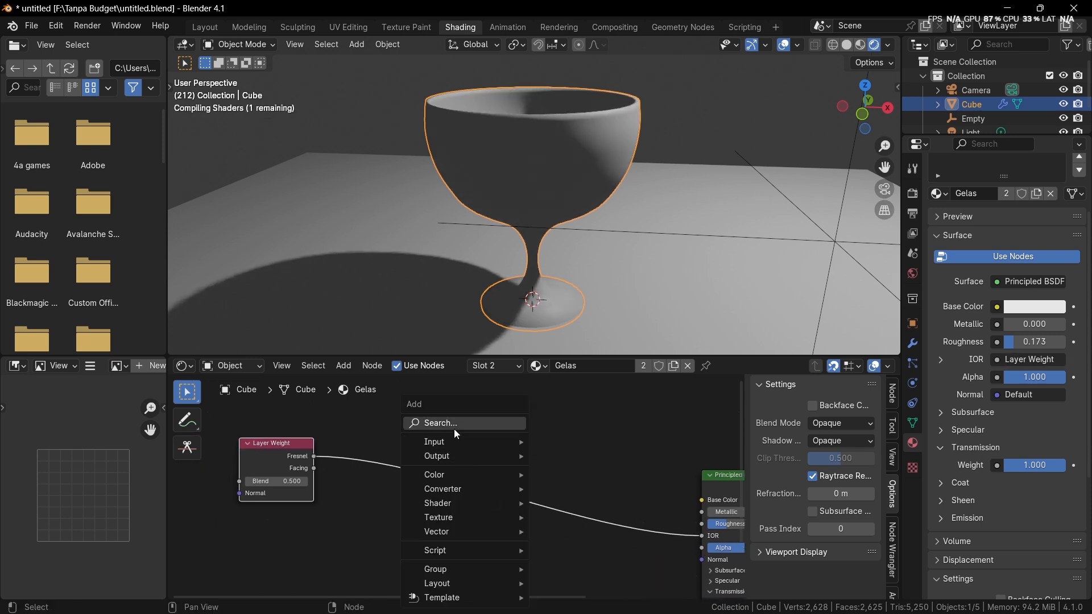
pyautogui.write('mix')
pyautogui.press('Return')
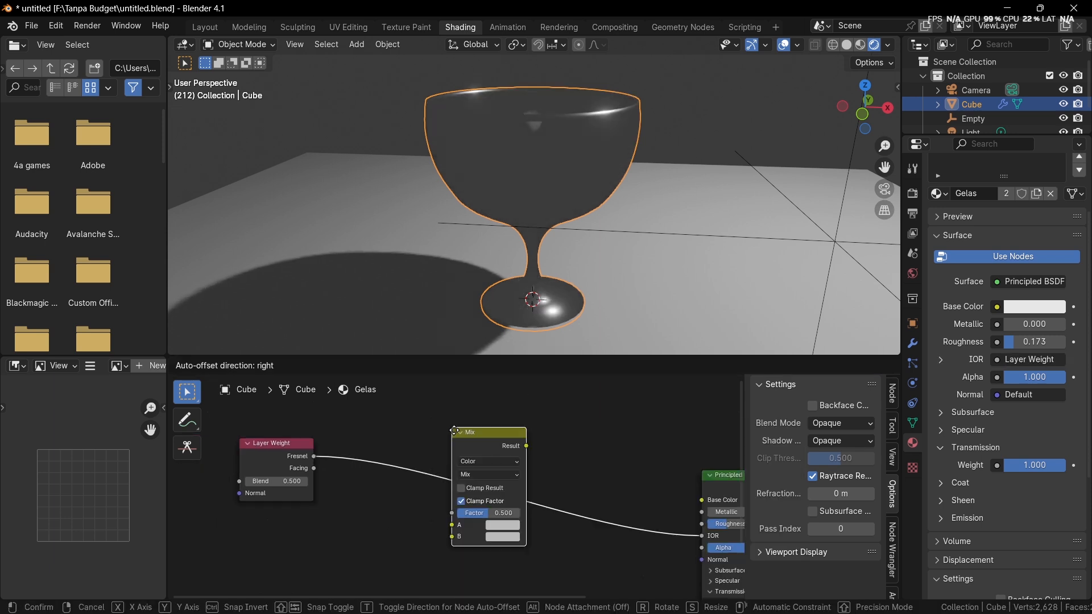
pyautogui.click(454, 430)
# Step: Add a Color Ramp node on the link between the Layer Weight's Fresnel output and the Principled BSDF's IOR
pyautogui.hotkey('shift', 'a')
pyautogui.write('colorr')
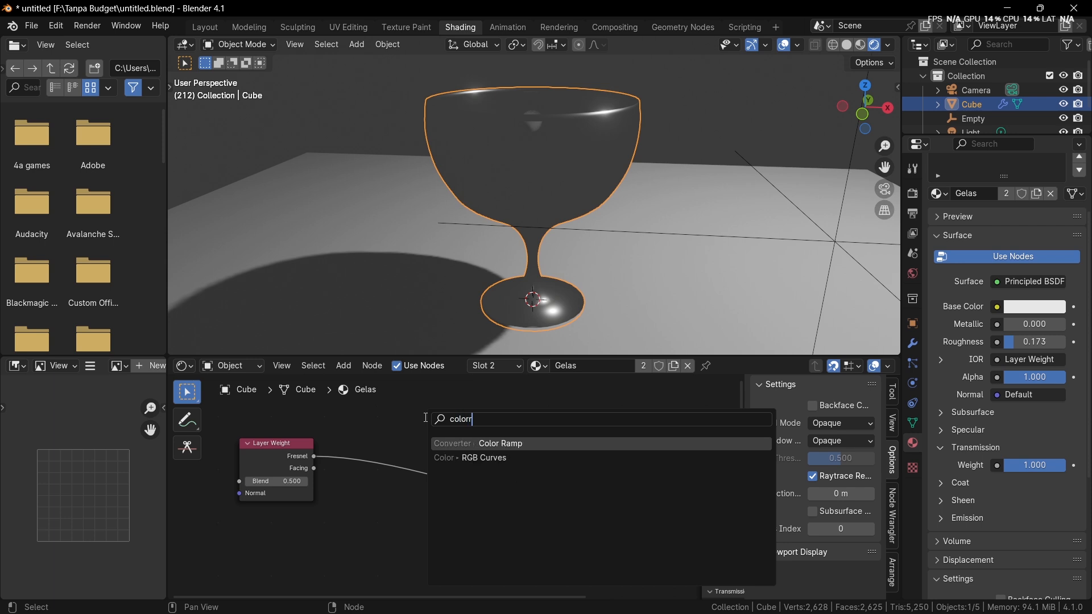
pyautogui.press('Return')
pyautogui.click(431, 422)
pyautogui.moveTo(464, 423); pyautogui.dragTo(371, 450)
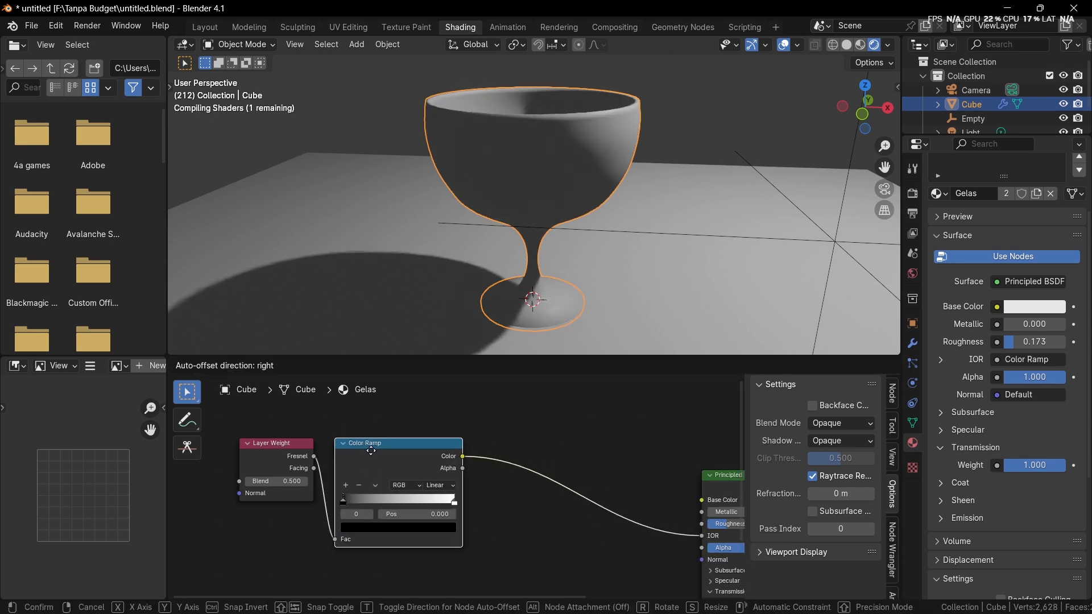
pyautogui.click(370, 451)
# Step: Insert a Math node set to Add with a value of 1.000 between the Color Ramp and the Principled BSDF's IOR
pyautogui.scroll(1, 380, 463)
pyautogui.scroll(1, 417, 462)
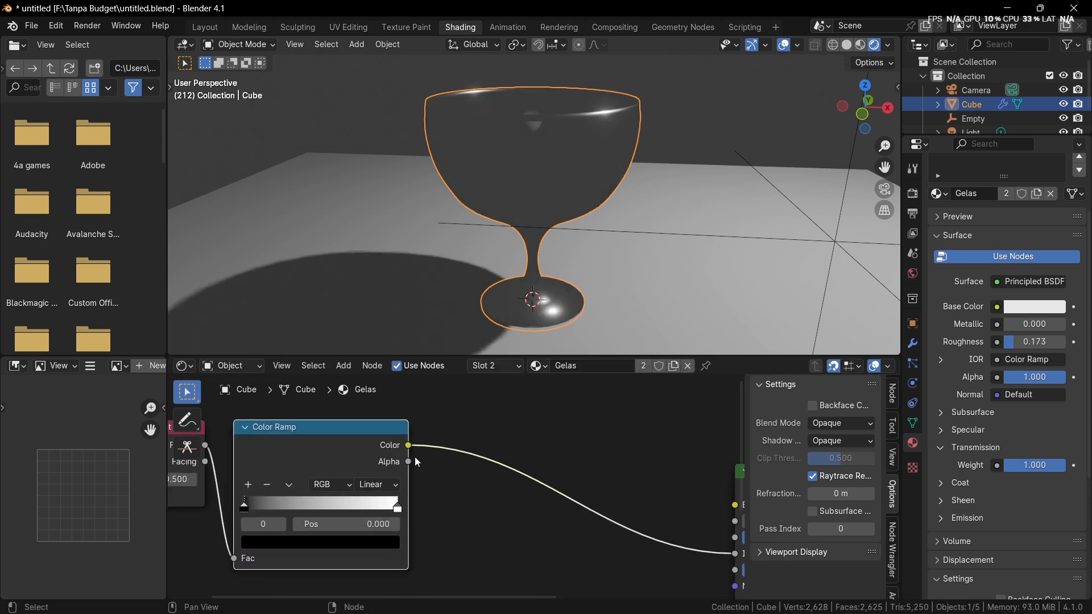
pyautogui.hotkey('shift', 'a')
pyautogui.write('add')
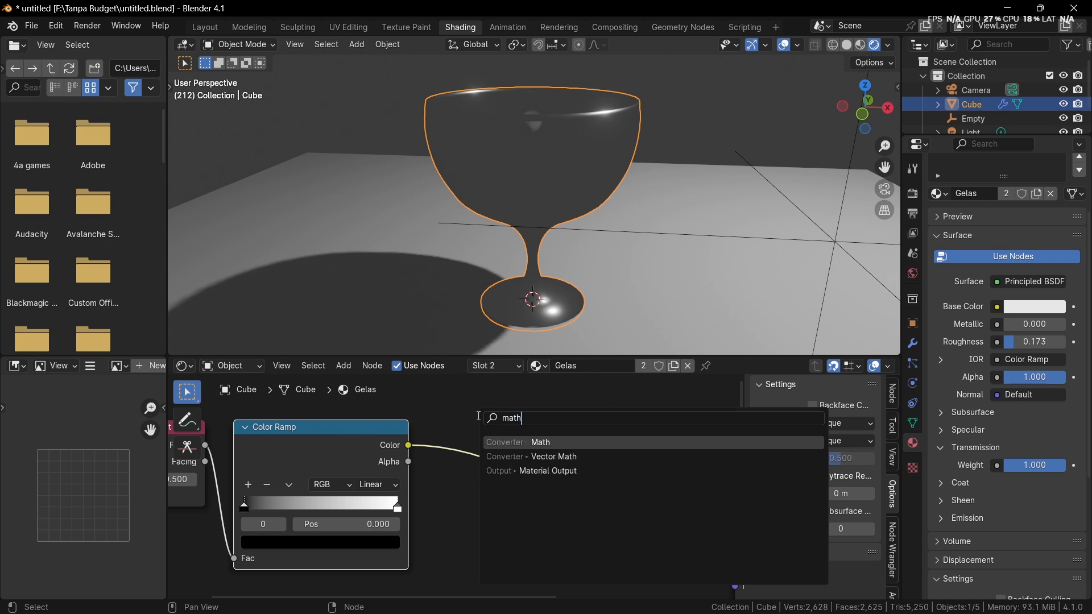
pyautogui.press('Return')
pyautogui.click(478, 415)
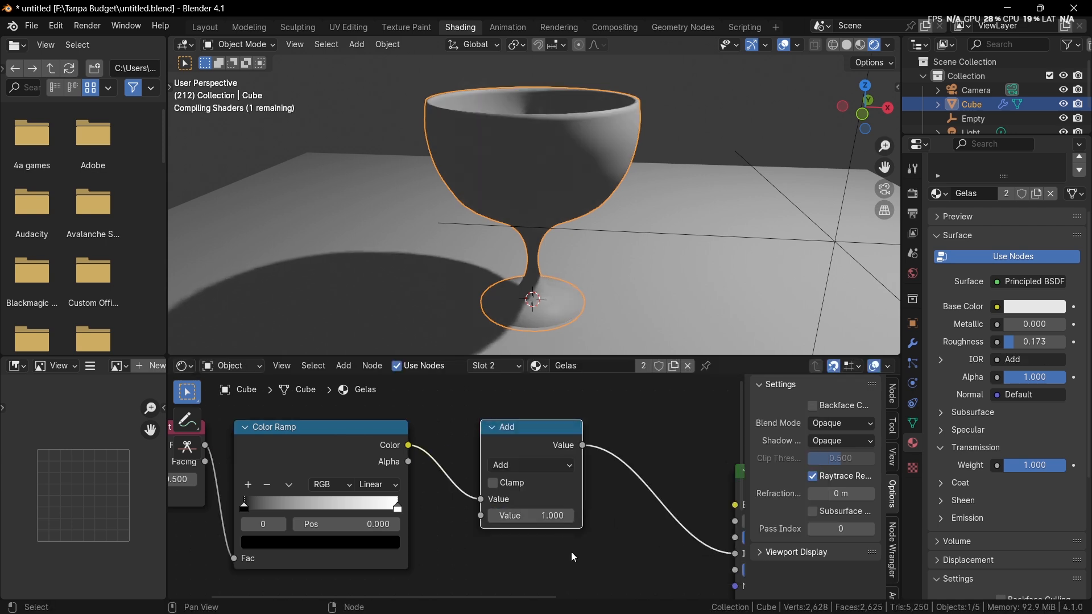
# Step: Move the Color Ramp's black stop to 0.196 and its white stop to about 0.6, checking the refraction on the goblet
pyautogui.scroll(1, 455, 520)
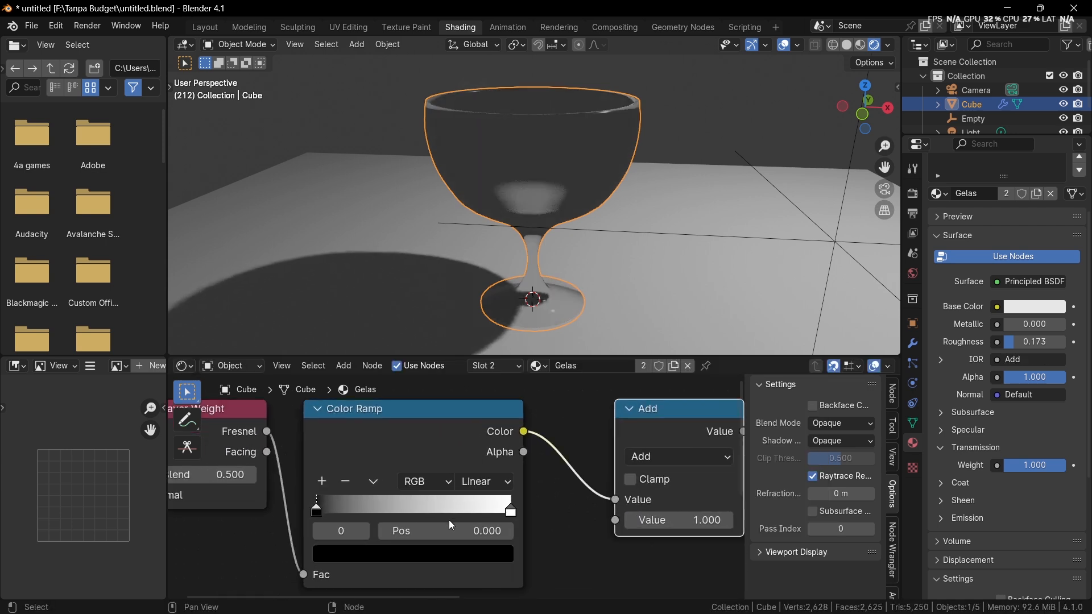
pyautogui.moveTo(316, 507); pyautogui.dragTo(365, 512)
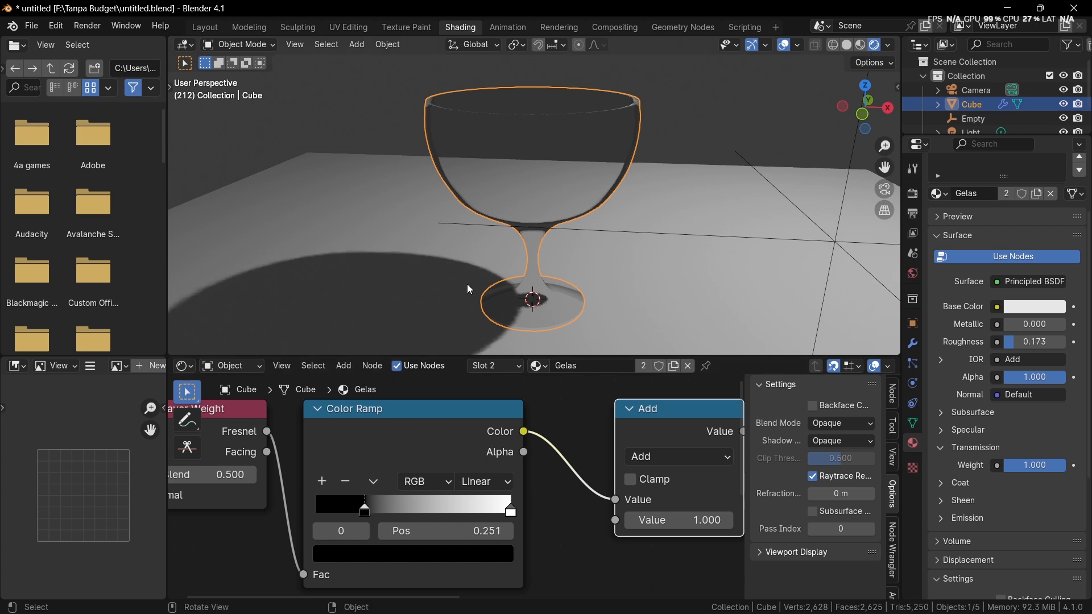
pyautogui.moveTo(471, 300)
pyautogui.mouseDown(button='middle')
pyautogui.moveTo(476, 310)
pyautogui.moveTo(489, 302)
pyautogui.mouseUp(button='middle')
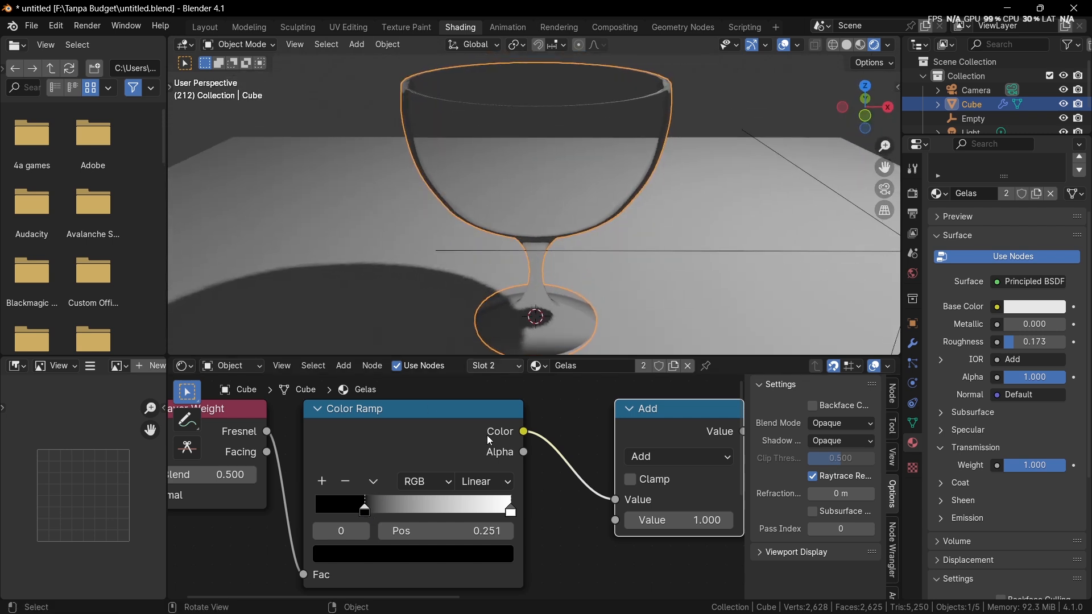
pyautogui.moveTo(510, 512)
pyautogui.mouseDown()
pyautogui.moveTo(339, 501)
pyautogui.moveTo(355, 509)
pyautogui.mouseUp()
pyautogui.moveTo(463, 256)
pyautogui.mouseDown(button='middle')
pyautogui.moveTo(469, 280)
pyautogui.moveTo(466, 261)
pyautogui.mouseUp(button='middle')
pyautogui.moveTo(500, 144); pyautogui.dragTo(503, 145, button='middle')
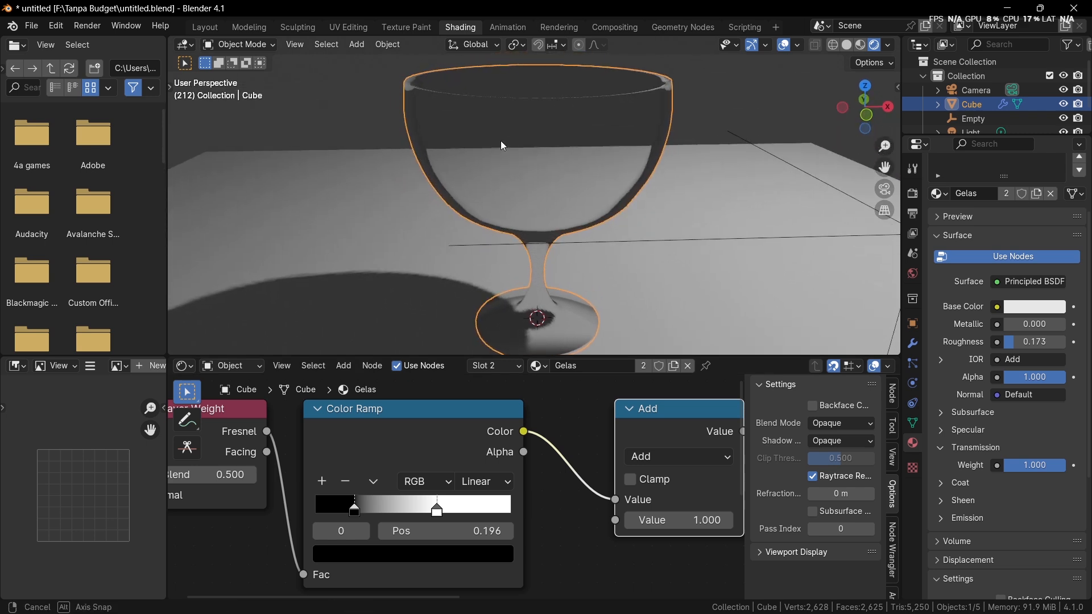
# Step: Move the Color Ramp's black stop to 0.145 and its white stop to about 0.5
pyautogui.moveTo(435, 510); pyautogui.dragTo(343, 506)
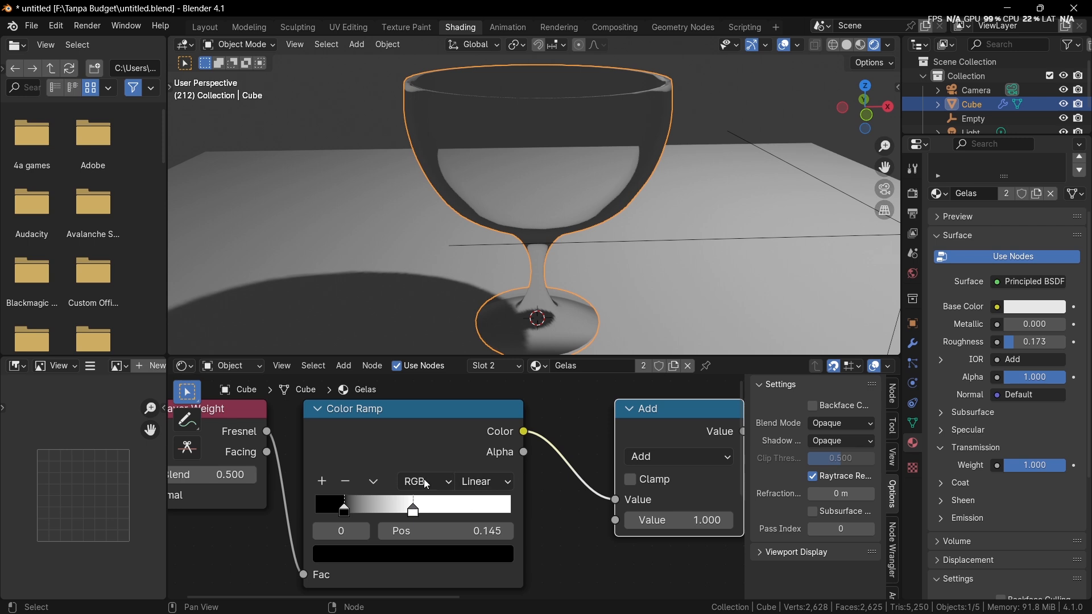
pyautogui.click(362, 556)
pyautogui.moveTo(496, 424)
pyautogui.mouseDown()
pyautogui.moveTo(498, 270)
pyautogui.moveTo(498, 423)
pyautogui.mouseUp()
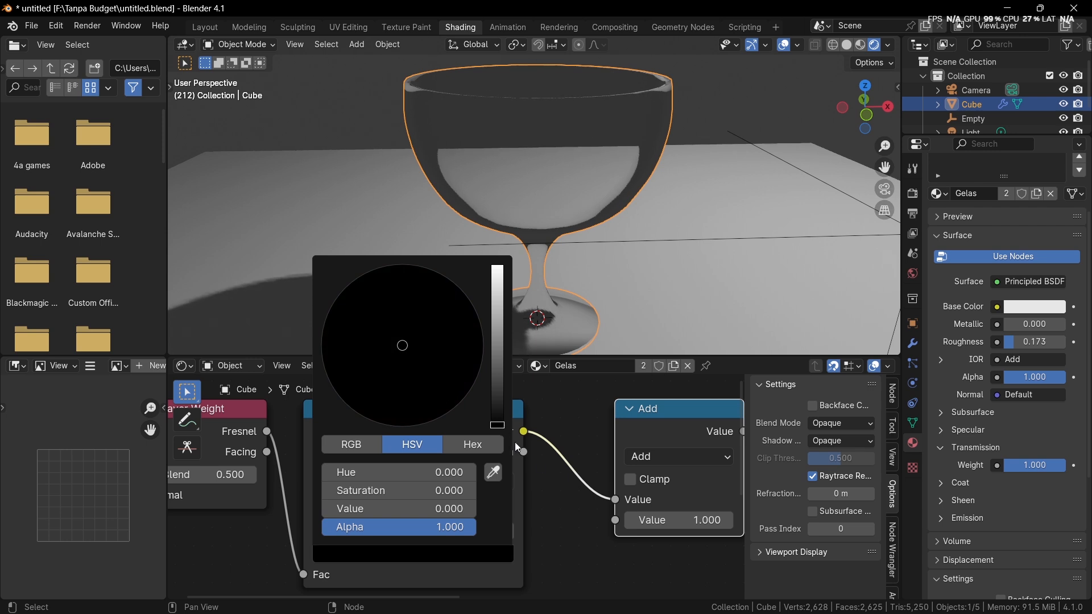
pyautogui.click(568, 484)
pyautogui.scroll(1, 570, 485)
pyautogui.scroll(-2, 567, 488)
pyautogui.moveTo(570, 492); pyautogui.dragTo(446, 493, button='middle')
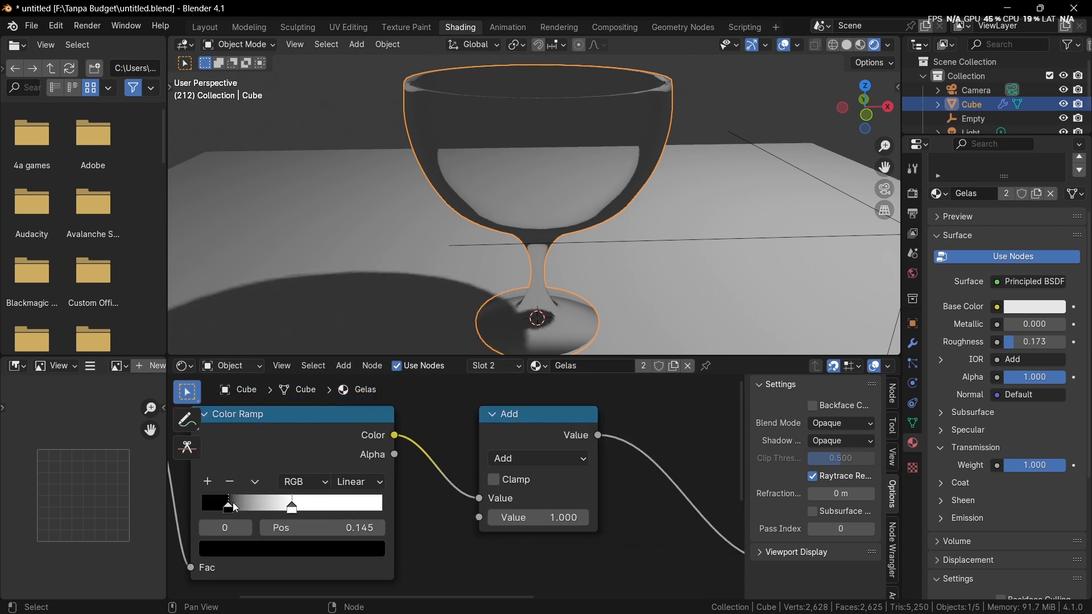
# Step: Try the Color Ramp's stops in swapped order, then place black at about 0.1 and white at 0.789
pyautogui.moveTo(236, 508)
pyautogui.mouseDown()
pyautogui.moveTo(212, 508)
pyautogui.moveTo(368, 512)
pyautogui.mouseUp()
pyautogui.moveTo(293, 505); pyautogui.dragTo(255, 504)
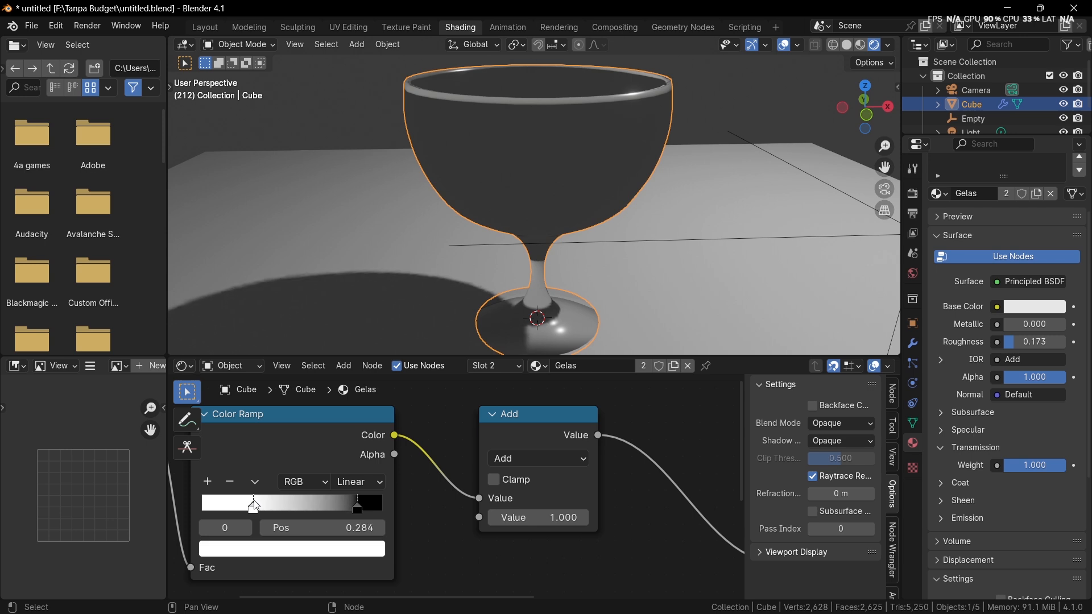
pyautogui.moveTo(348, 519); pyautogui.dragTo(350, 517)
pyautogui.moveTo(363, 509); pyautogui.dragTo(224, 505)
pyautogui.click(345, 506)
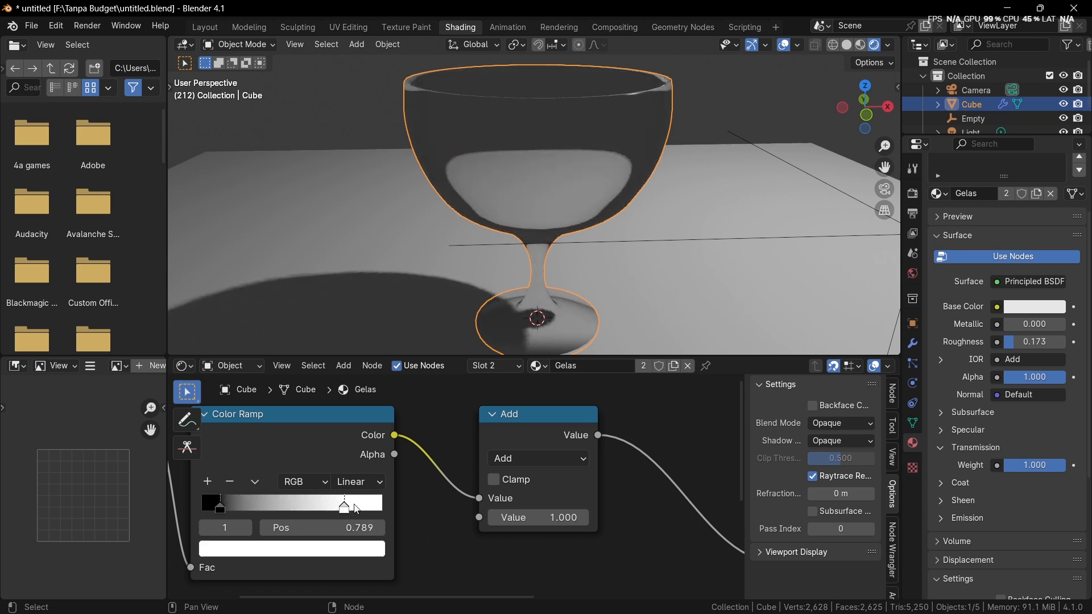
# Step: Darken the Color Ramp's white stop to mid grey and set the ramp's interpolation to B-Spline
pyautogui.click(348, 547)
pyautogui.moveTo(370, 292); pyautogui.dragTo(370, 350)
pyautogui.scroll(1, 428, 472)
pyautogui.click(428, 473)
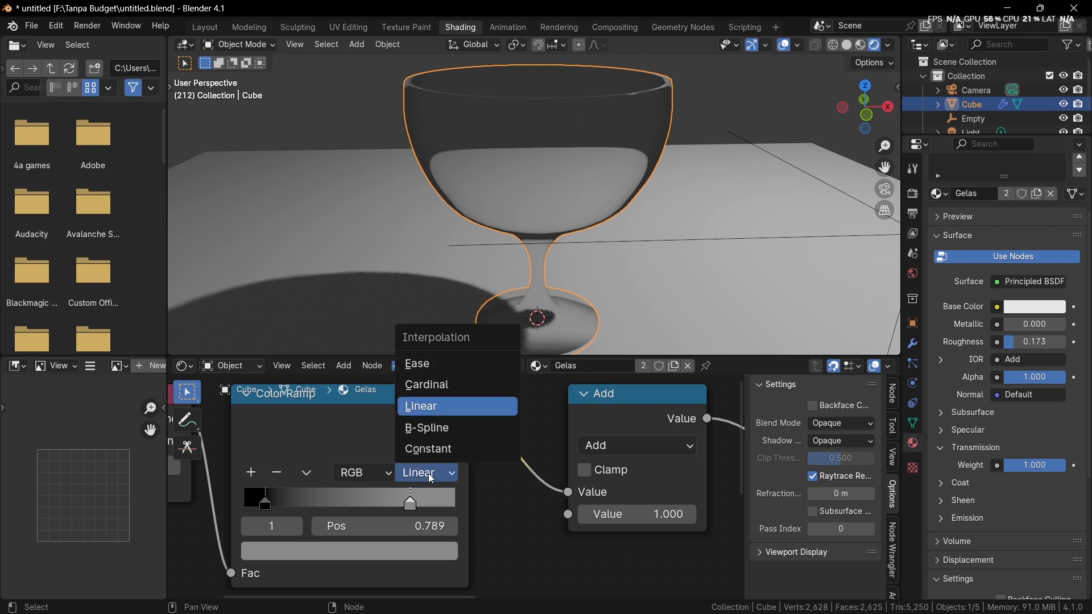
pyautogui.click(432, 427)
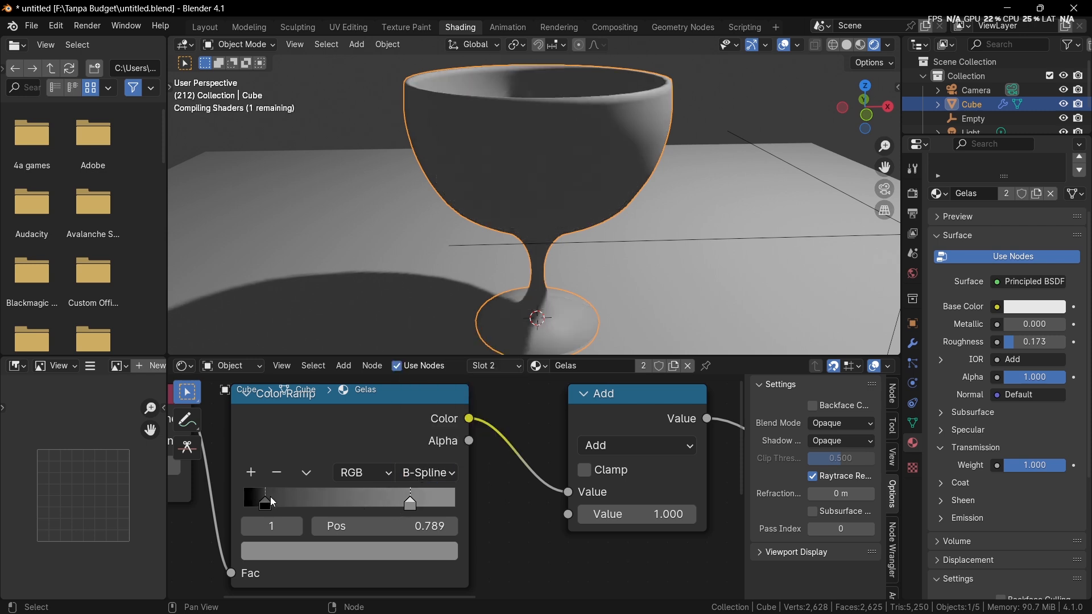
# Step: Move the Color Ramp's grey stop to 0.691 and its black stop to 0.276
pyautogui.moveTo(271, 497); pyautogui.dragTo(275, 499)
pyautogui.moveTo(371, 489); pyautogui.dragTo(354, 501)
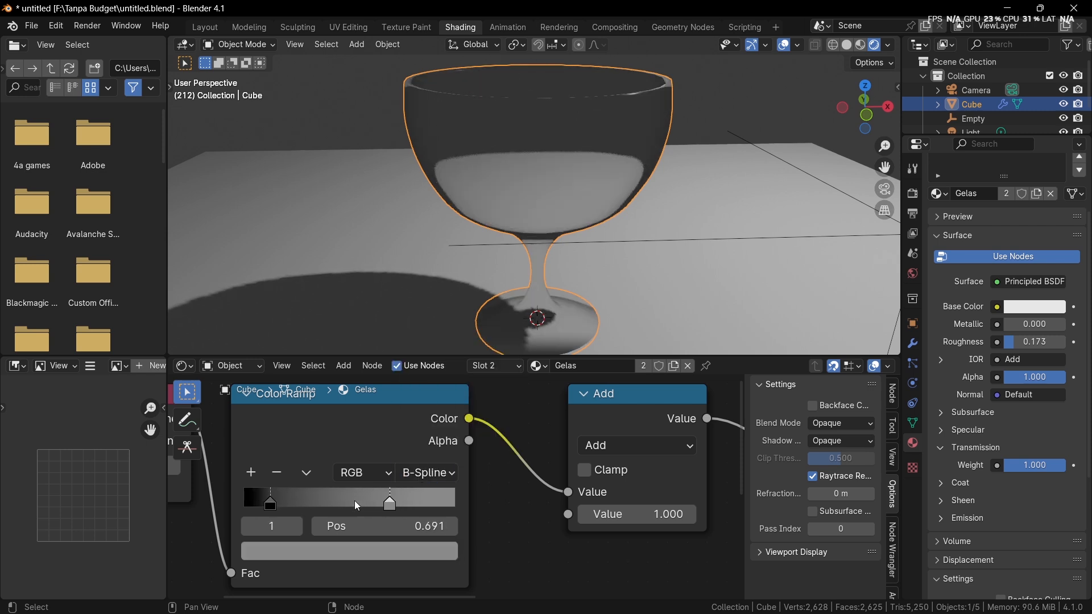
pyautogui.moveTo(273, 505); pyautogui.dragTo(303, 502)
# Step: Select the point light above the plane and move it lower and closer to the goblet
pyautogui.moveTo(489, 261); pyautogui.dragTo(446, 270, button='middle')
pyautogui.click(435, 229)
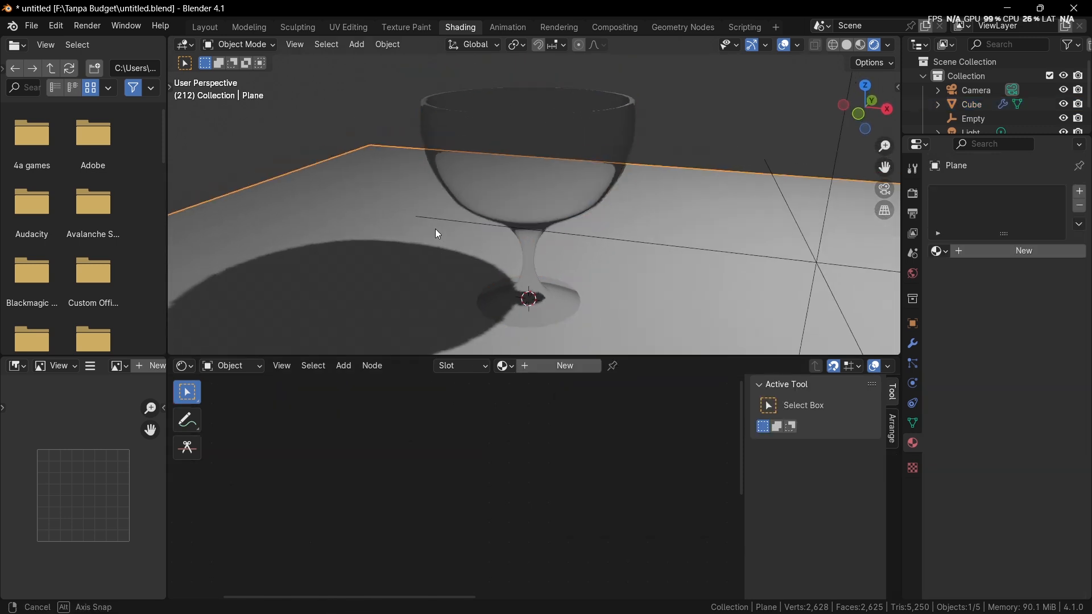
pyautogui.moveTo(435, 229); pyautogui.dragTo(627, 95, button='middle')
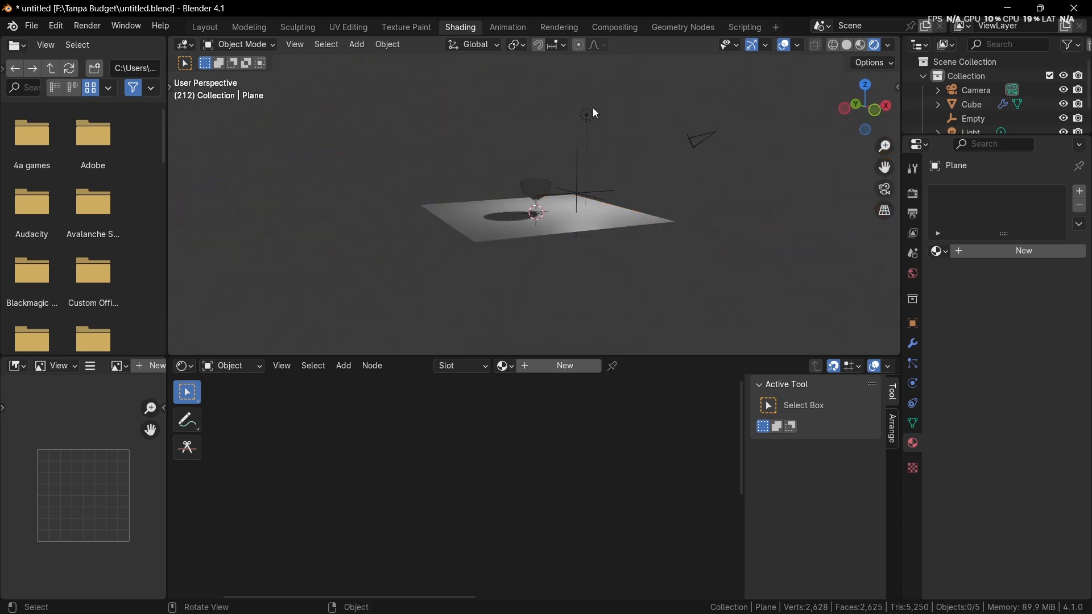
pyautogui.click(589, 115)
pyautogui.scroll(5, 563, 126)
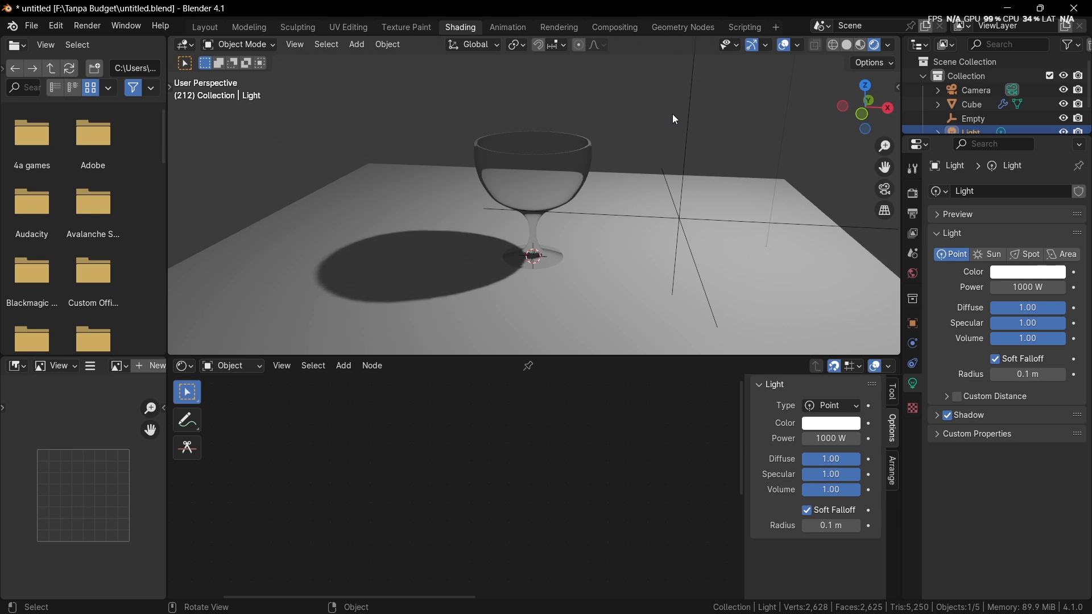
pyautogui.press('g')
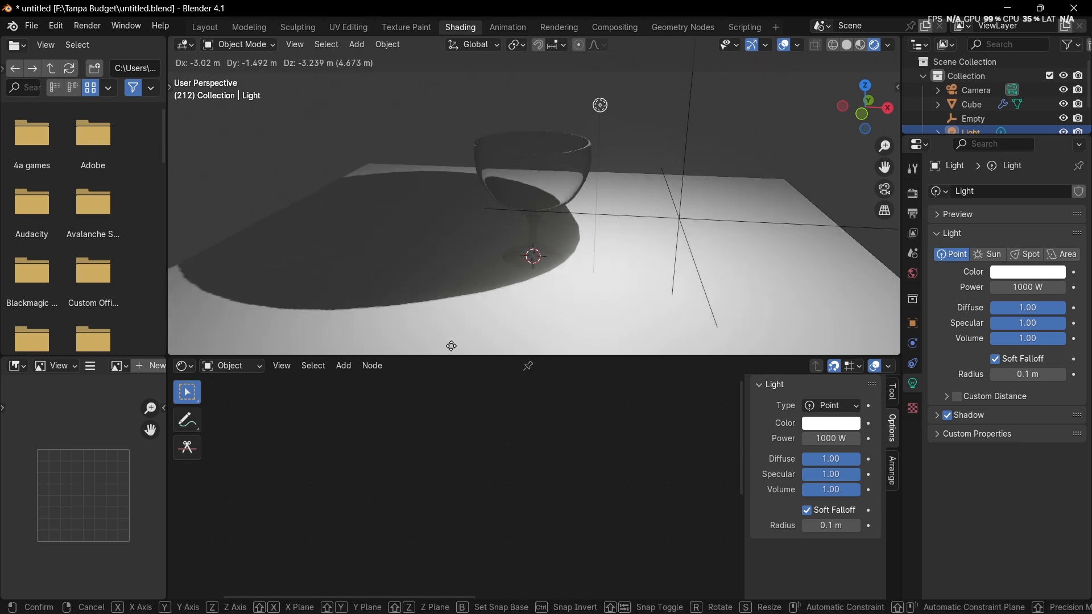
pyautogui.click(458, 330)
pyautogui.scroll(4, 586, 221)
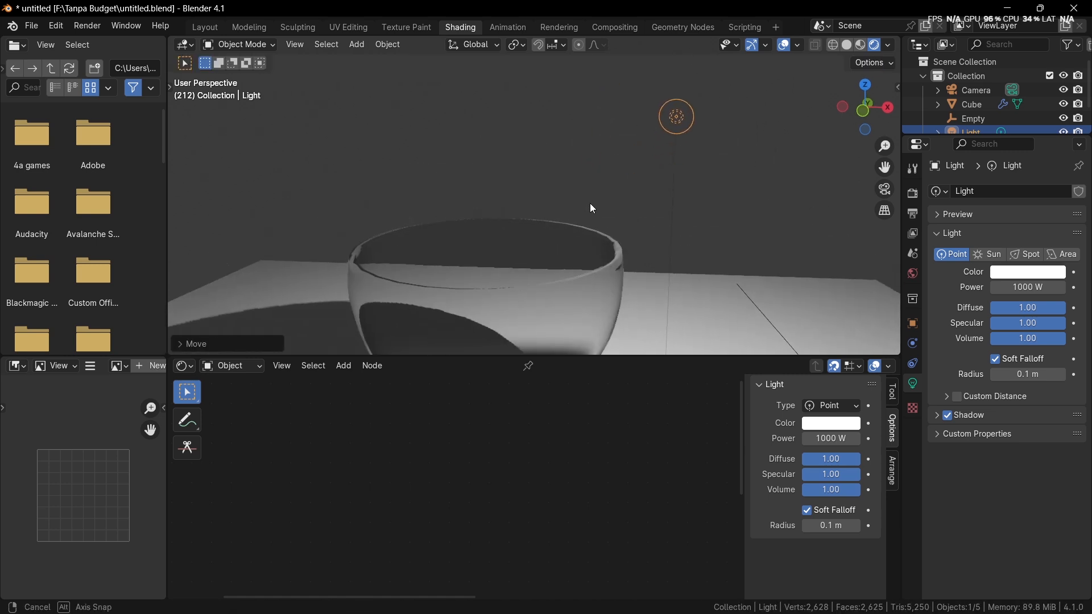
# Step: Fine-tune the point light's position and check the lighting on the glass
pyautogui.moveTo(592, 209)
pyautogui.mouseDown(button='middle')
pyautogui.moveTo(588, 175)
pyautogui.moveTo(572, 218)
pyautogui.moveTo(588, 196)
pyautogui.mouseUp(button='middle')
pyautogui.scroll(-1, 588, 197)
pyautogui.press('g')
pyautogui.click(558, 238)
pyautogui.moveTo(558, 238); pyautogui.dragTo(582, 199, button='middle')
pyautogui.scroll(2, 581, 199)
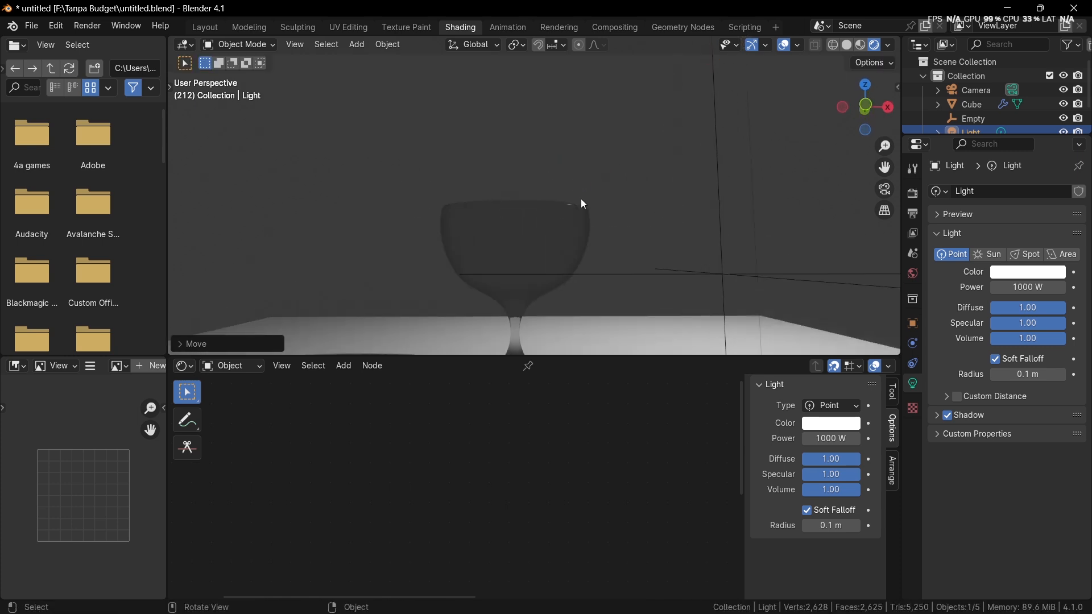
# Step: Select the goblet and reposition the Layer Weight node beside the Color Ramp in its Gelas material
pyautogui.click(521, 339)
pyautogui.scroll(-4, 398, 414)
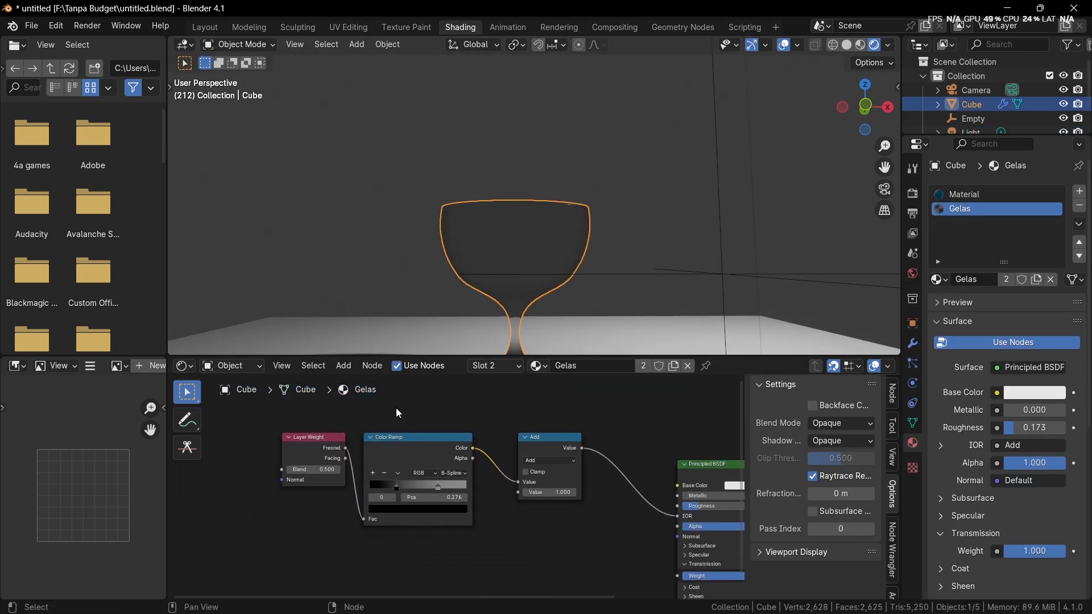
pyautogui.scroll(-1, 407, 433)
pyautogui.moveTo(410, 438); pyautogui.dragTo(416, 414, button='middle')
pyautogui.moveTo(355, 414); pyautogui.dragTo(303, 456)
pyautogui.moveTo(303, 456); pyautogui.dragTo(268, 421, button='middle')
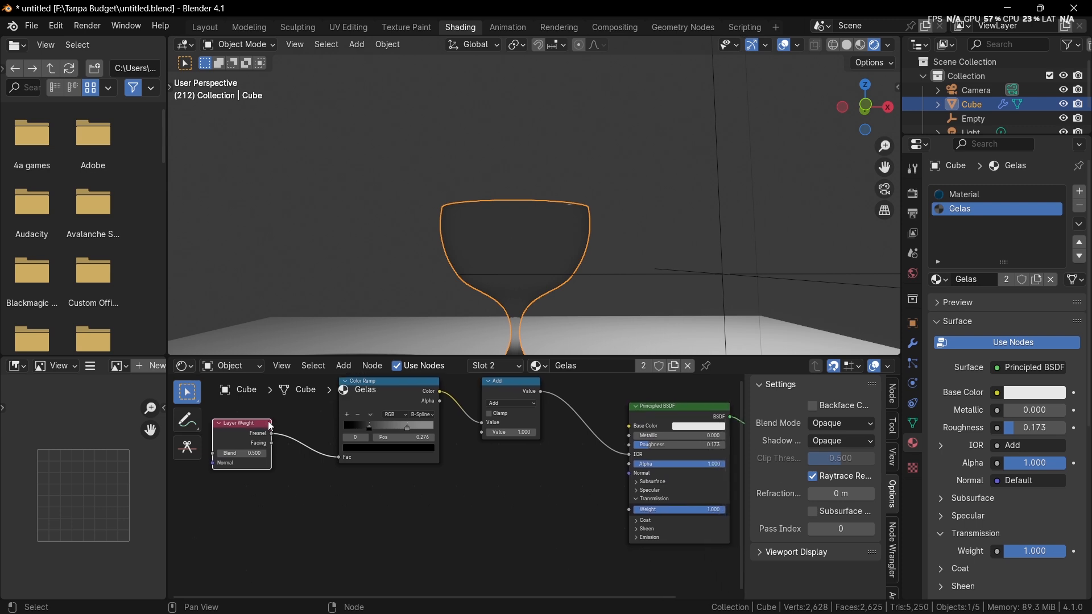
# Step: Expand the Principled BSDF's Emission settings and connect the Layer Weight's Fresnel output to the emission Strength
pyautogui.moveTo(272, 434); pyautogui.dragTo(627, 539)
pyautogui.moveTo(575, 512); pyautogui.dragTo(457, 475, button='middle')
pyautogui.scroll(4, 461, 478)
pyautogui.click(526, 505)
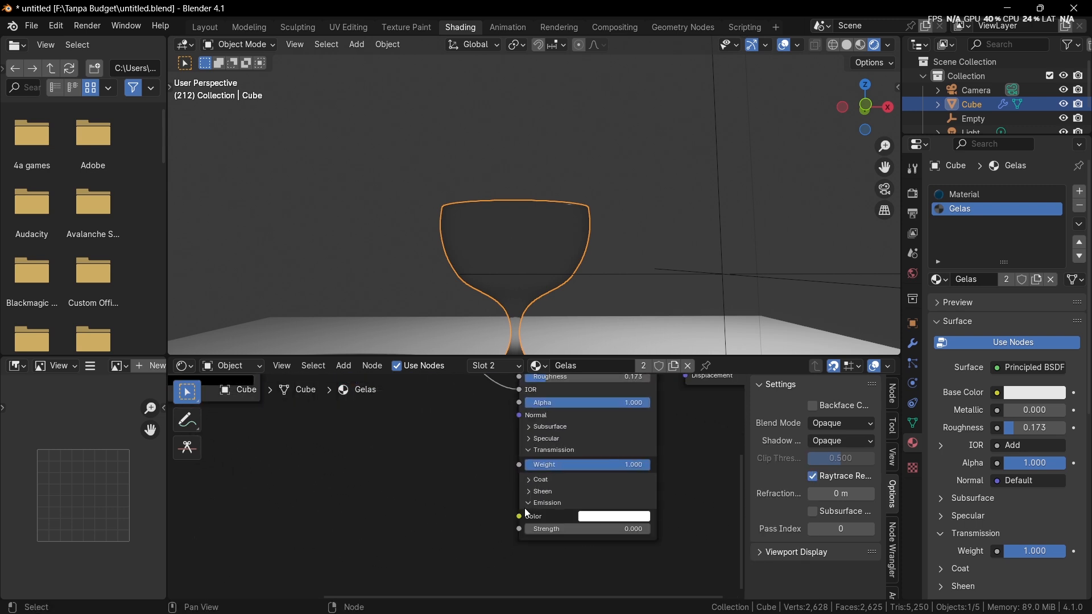
pyautogui.scroll(-5, 425, 443)
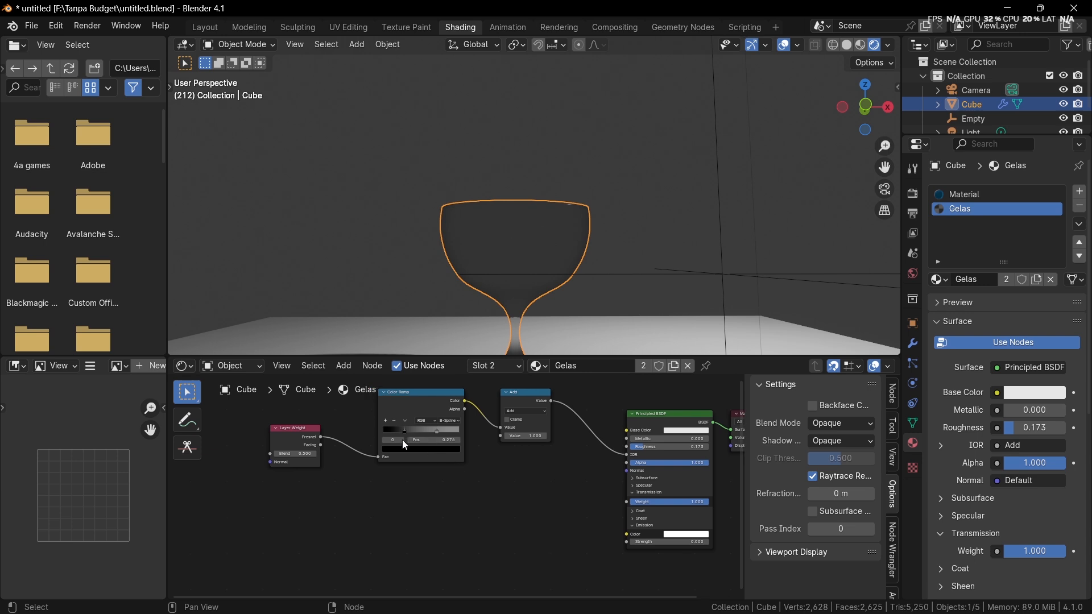
pyautogui.moveTo(369, 452); pyautogui.dragTo(360, 453, button='middle')
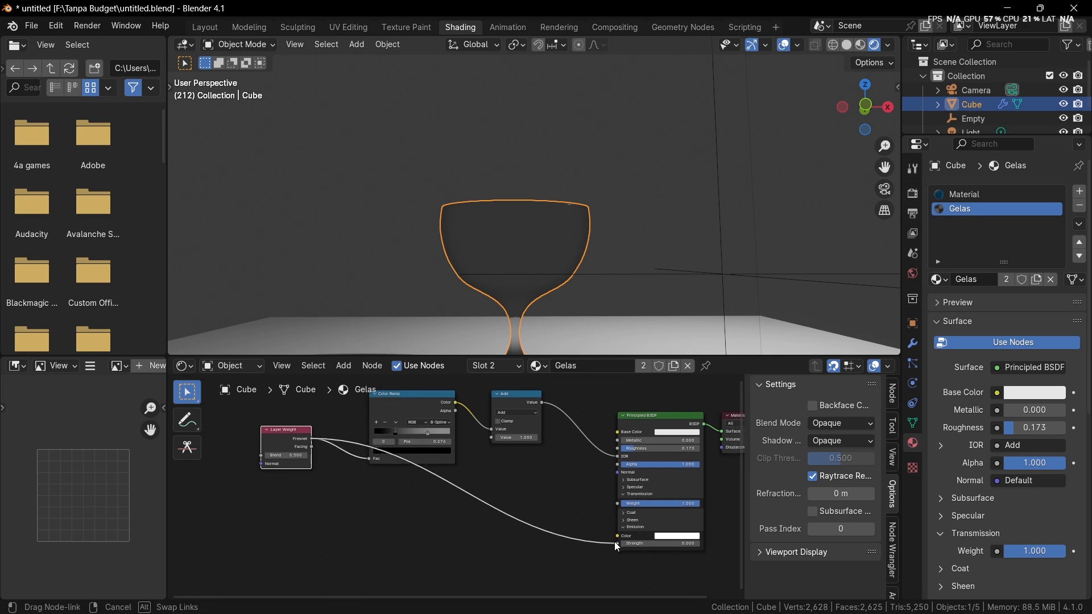
pyautogui.moveTo(618, 544); pyautogui.dragTo(618, 544)
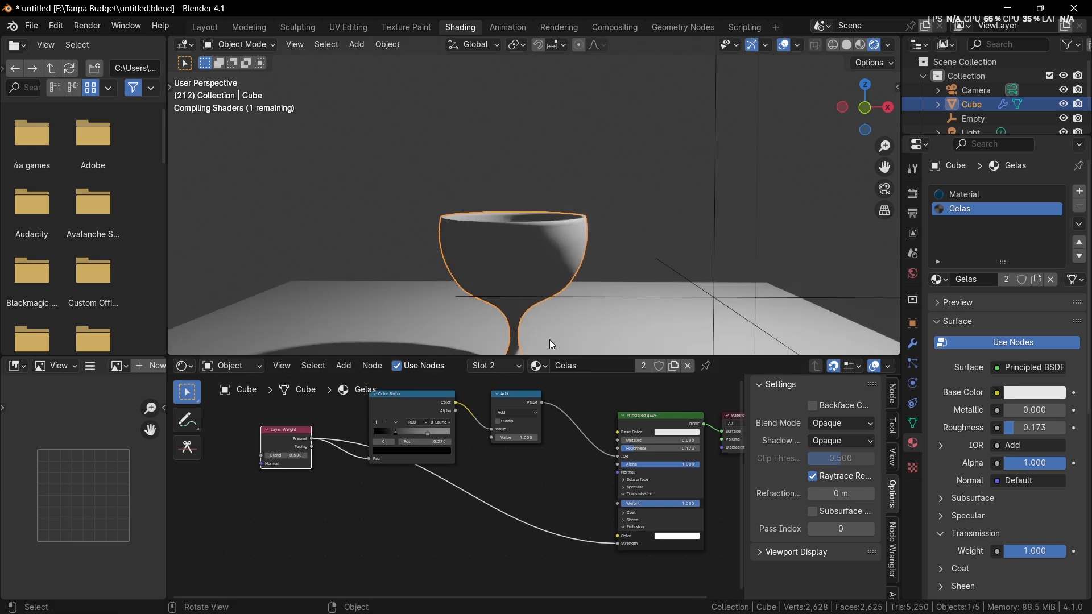
# Step: Insert a second Color Ramp on the link between the Layer Weight's Fresnel output and the emission Strength
pyautogui.scroll(5, 445, 410)
pyautogui.moveTo(524, 493); pyautogui.dragTo(480, 465, button='middle')
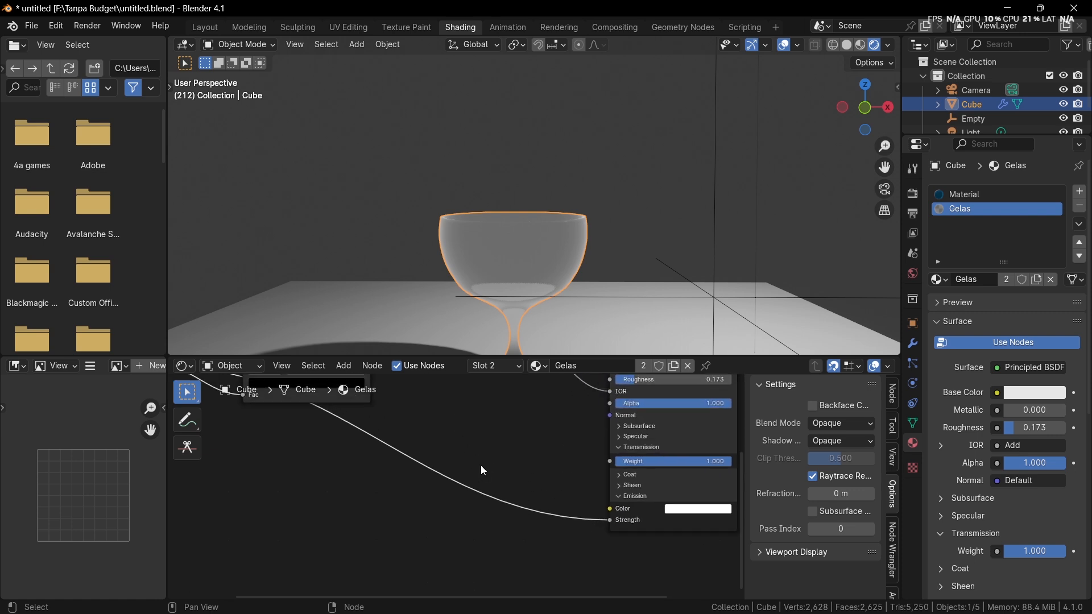
pyautogui.hotkey('shift', 'a')
pyautogui.write('c')
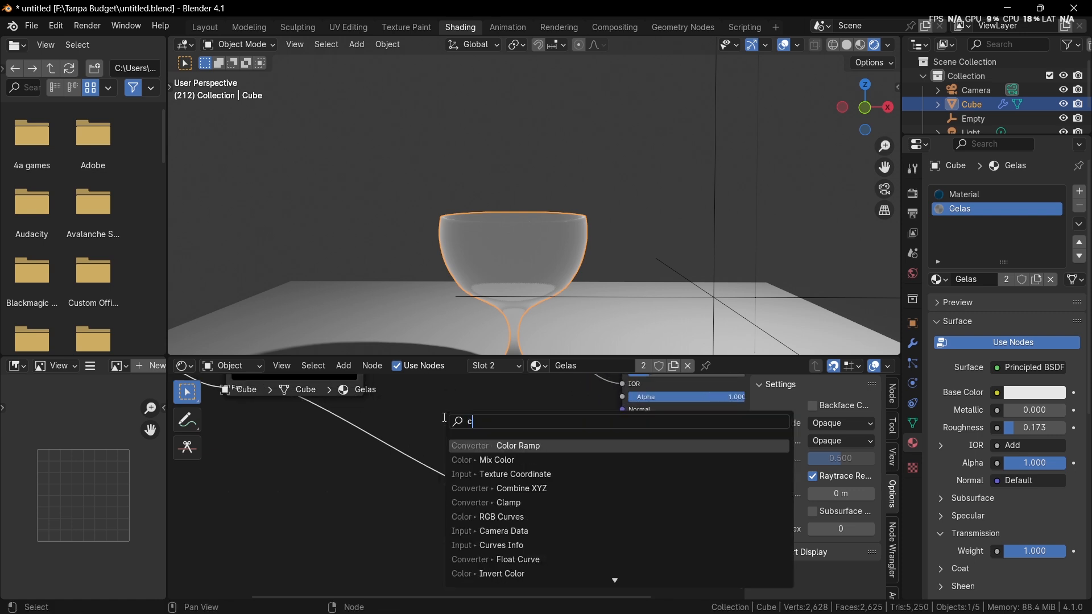
pyautogui.write('olor')
pyautogui.press('Return')
pyautogui.click(446, 469)
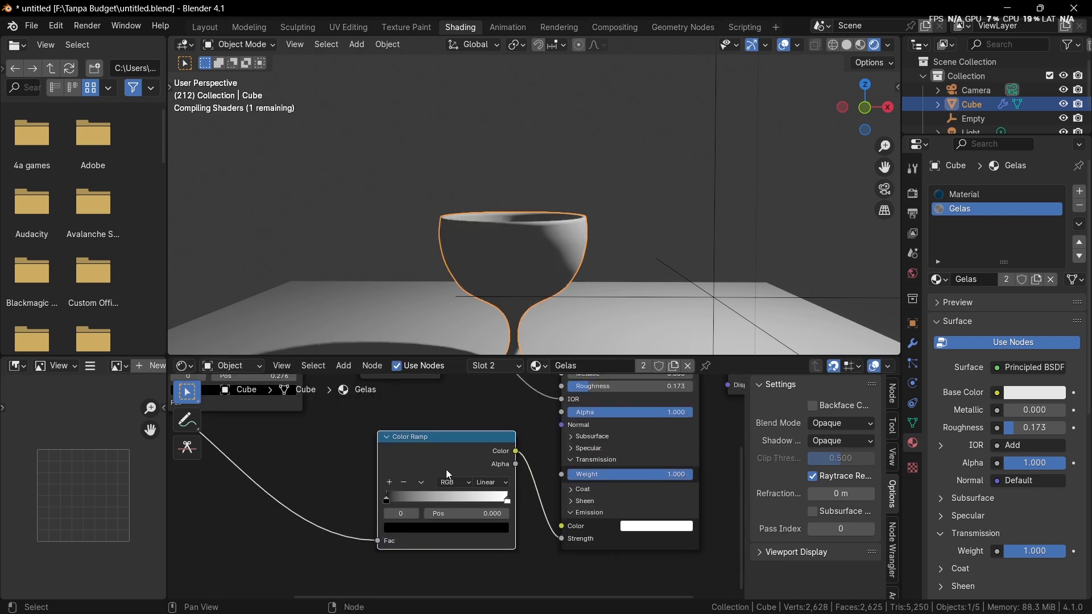
# Step: Move the emission Color Ramp's black stop to 0.433 and inspect the glowing edge on the goblet
pyautogui.scroll(1, 446, 469)
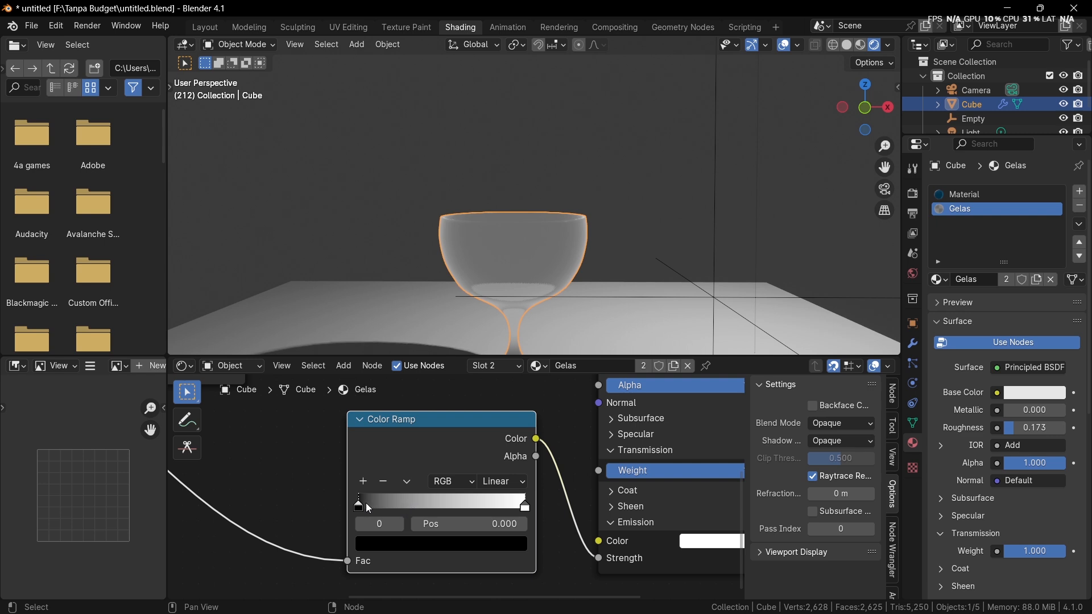
pyautogui.moveTo(366, 503); pyautogui.dragTo(430, 503)
pyautogui.click(650, 212)
pyautogui.scroll(5, 647, 213)
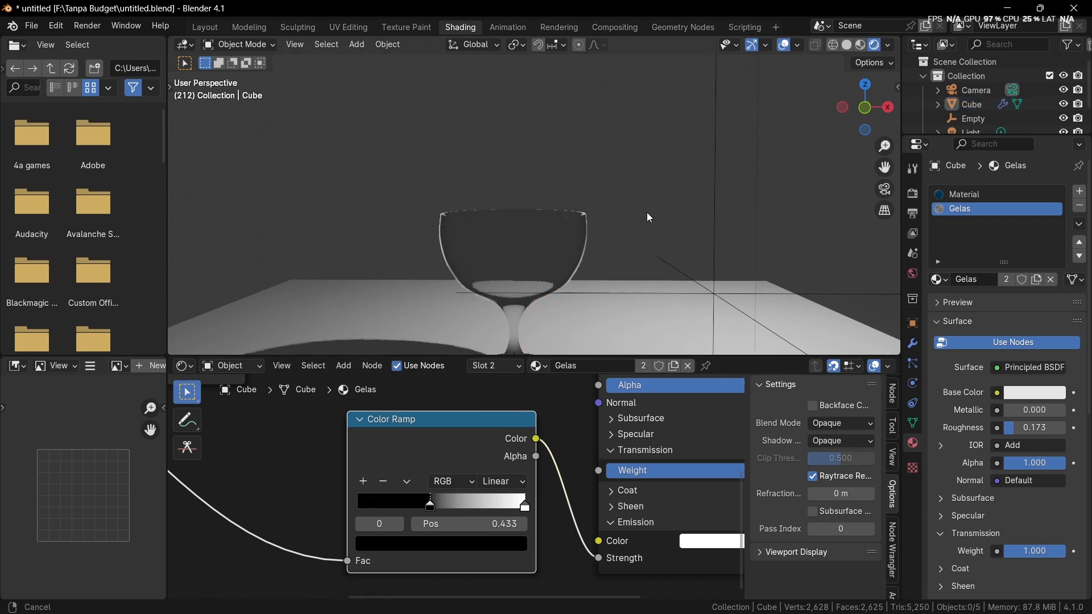
pyautogui.moveTo(643, 195)
pyautogui.mouseDown(button='middle')
pyautogui.moveTo(640, 214)
pyautogui.moveTo(647, 197)
pyautogui.mouseUp(button='middle')
pyautogui.scroll(-10, 648, 202)
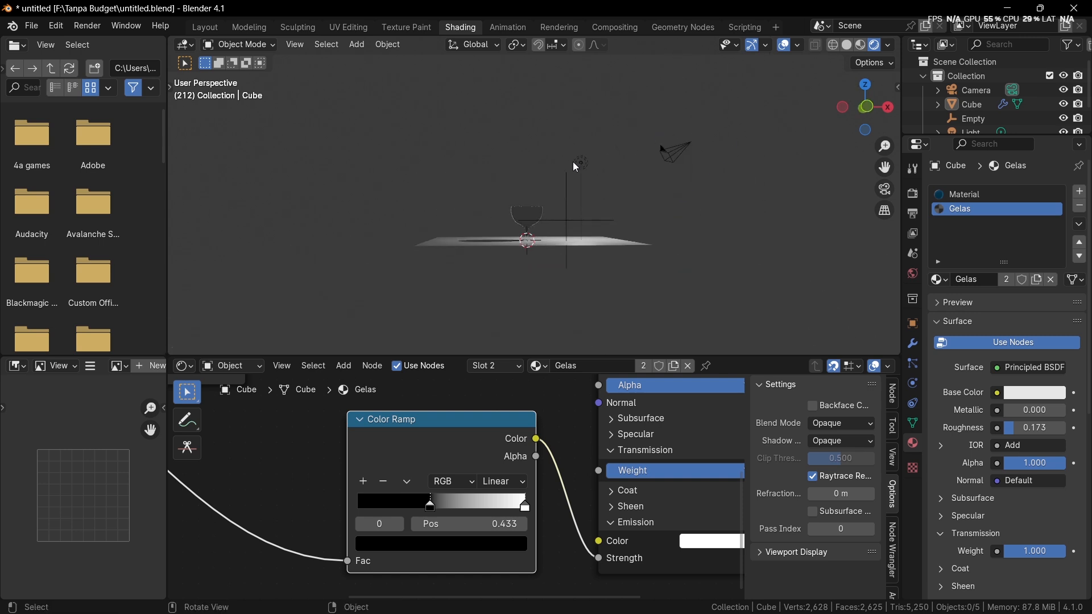
pyautogui.scroll(8, 576, 167)
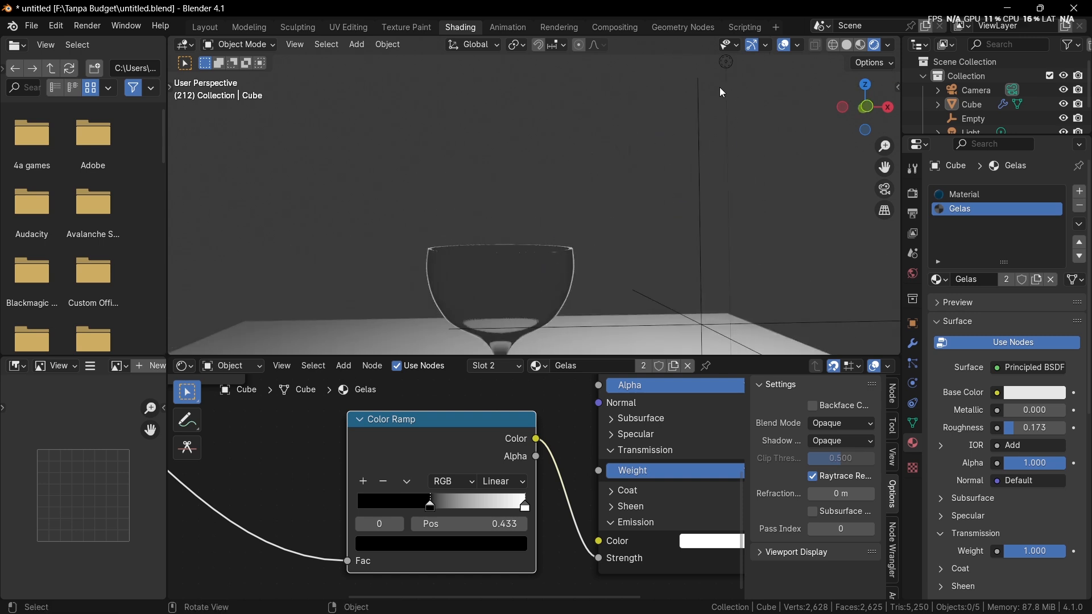
pyautogui.scroll(-3, 578, 492)
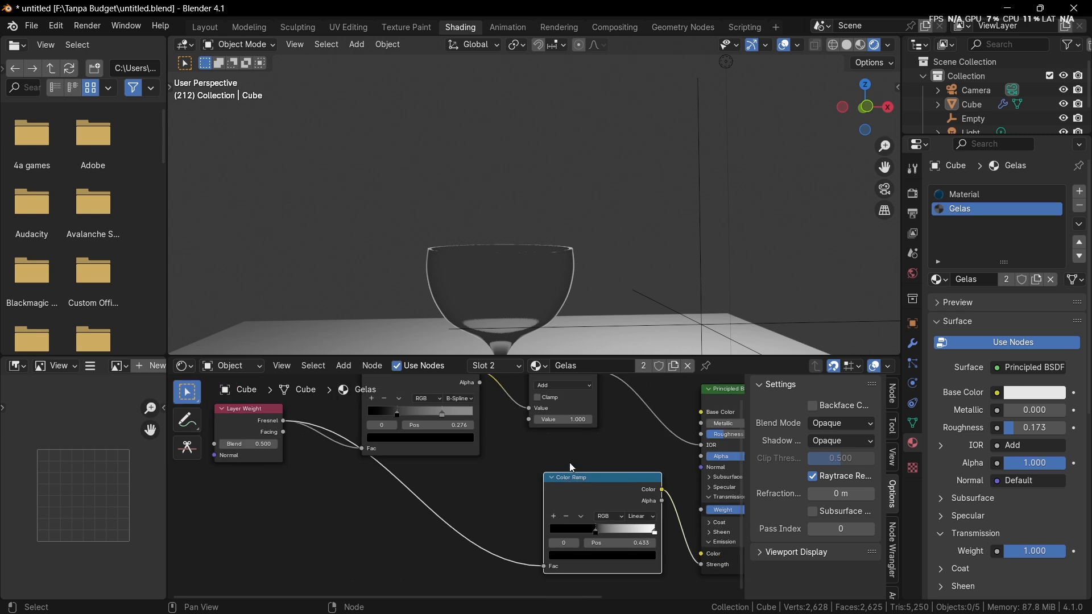
# Step: Duplicate the Layer Weight node and connect the copy's Fresnel output to the emission Color Ramp's Fac
pyautogui.moveTo(560, 473); pyautogui.dragTo(630, 456, button='middle')
pyautogui.scroll(2, 480, 468)
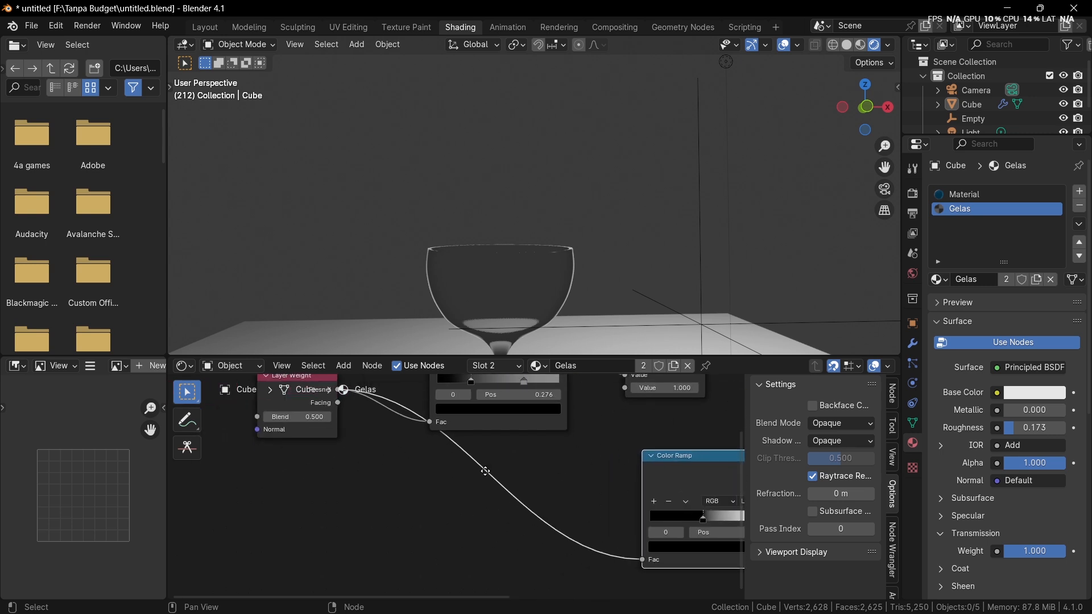
pyautogui.scroll(-2, 477, 472)
pyautogui.moveTo(318, 433); pyautogui.dragTo(333, 388)
pyautogui.hotkey('shift', 'd')
pyautogui.click(339, 526)
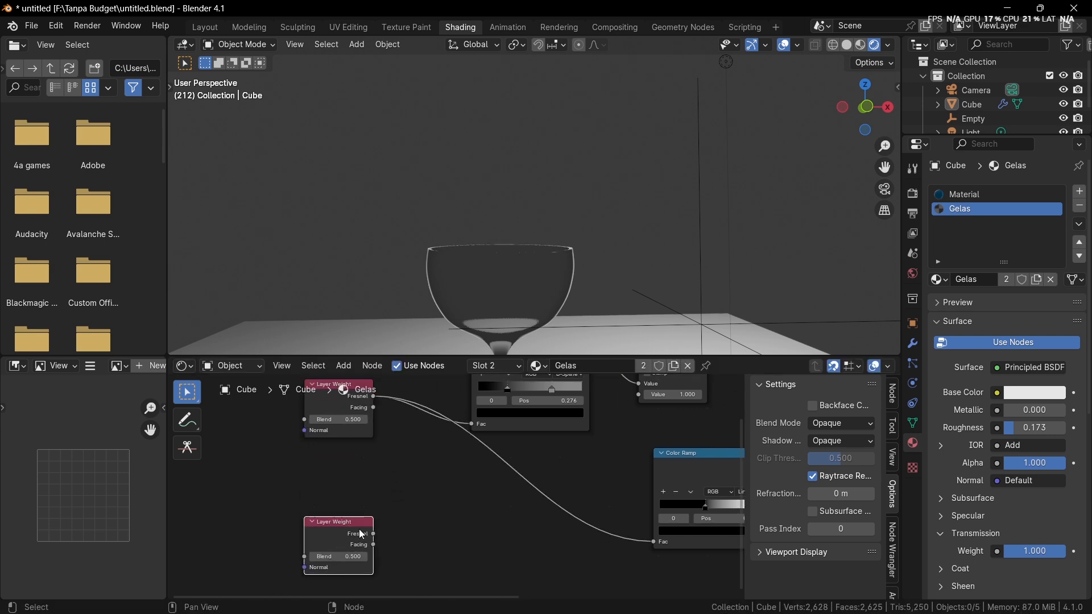
pyautogui.moveTo(359, 529); pyautogui.dragTo(432, 527)
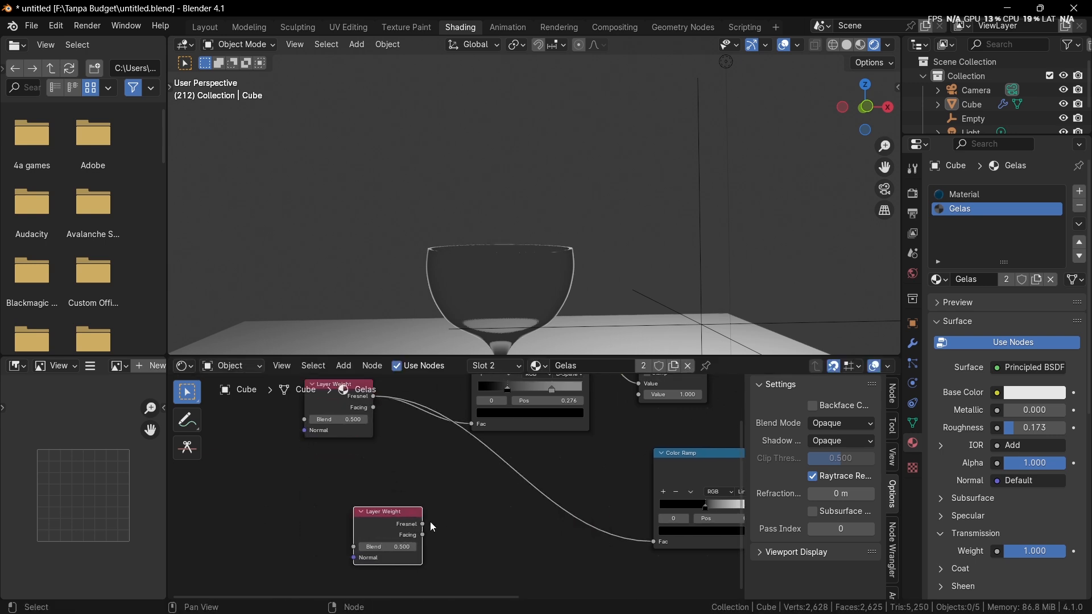
pyautogui.moveTo(641, 540); pyautogui.dragTo(642, 542)
# Step: Add a texture setup to the duplicated Layer Weight, delete its Image Texture node, and connect the Mapping's Vector to the Layer Weight's Normal
pyautogui.press('KP_Decimal')
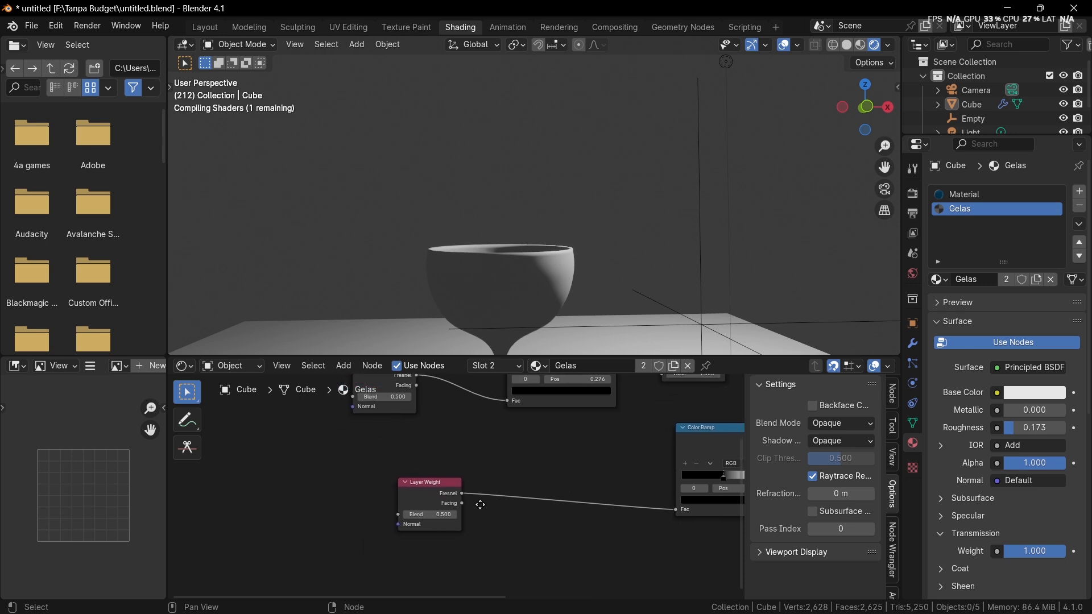
pyautogui.hotkey('ctrl', 't')
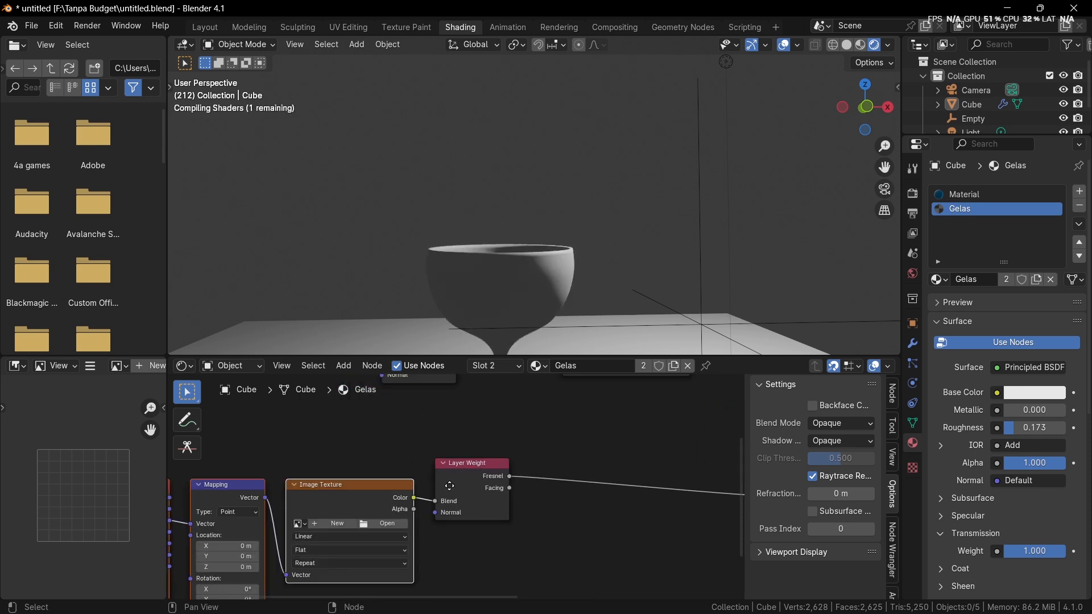
pyautogui.moveTo(422, 492); pyautogui.dragTo(551, 451, button='middle')
pyautogui.press('x')
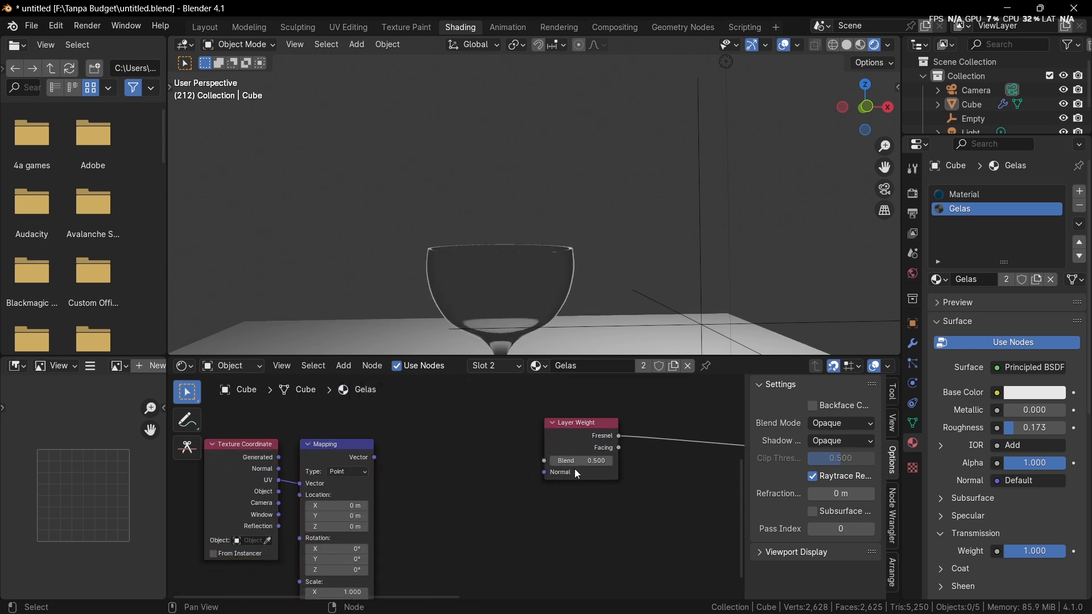
pyautogui.moveTo(394, 511); pyautogui.dragTo(454, 500, button='middle')
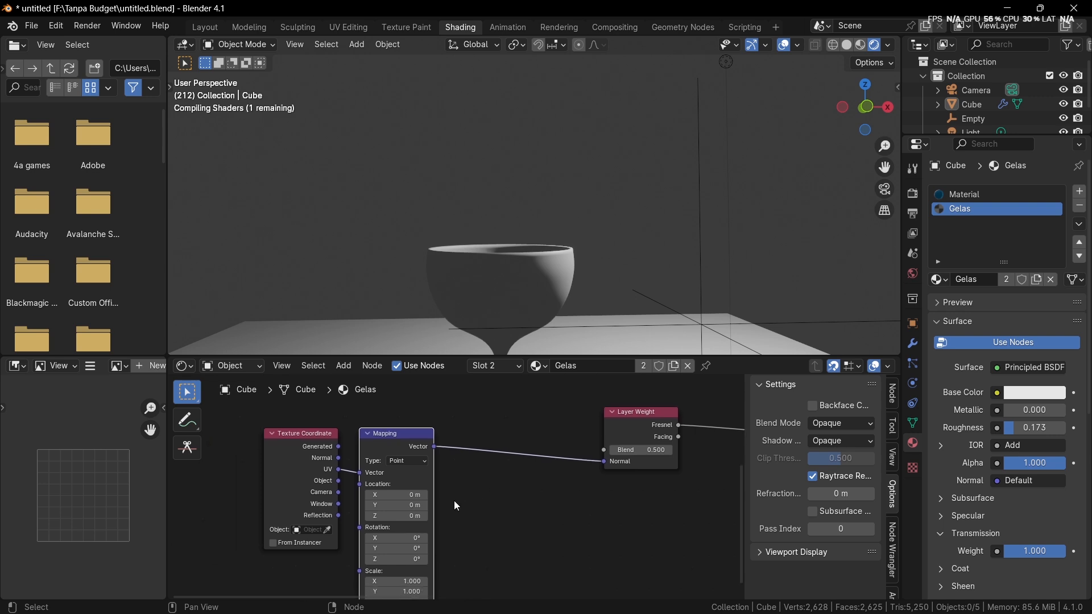
# Step: Insert a Gradient Texture after the Mapping node and connect its Color output to the Layer Weight's Blend
pyautogui.hotkey('shift', 'a')
pyautogui.write('grad')
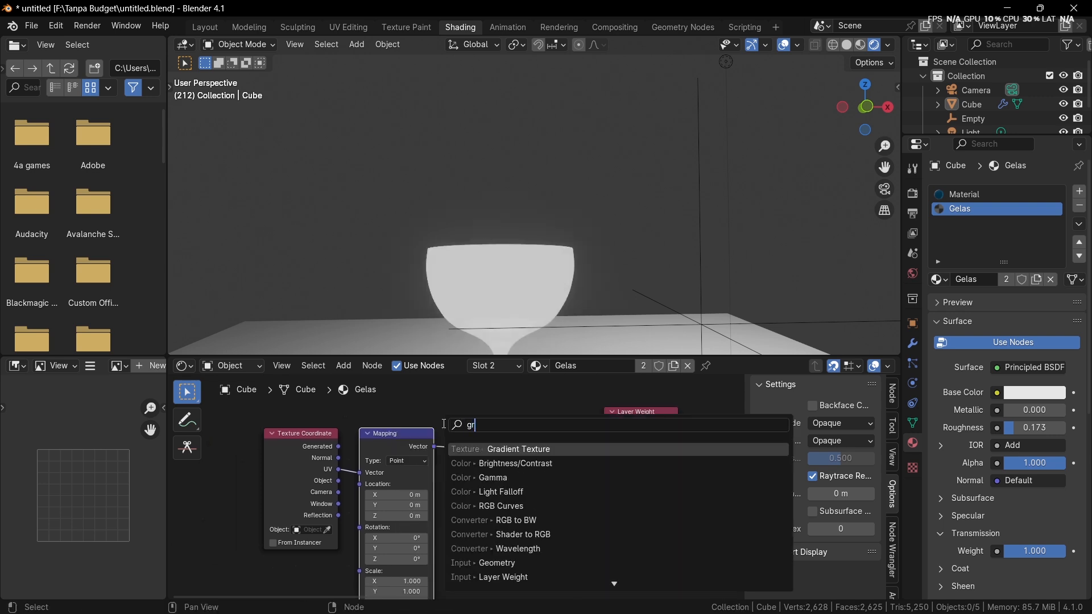
pyautogui.press('Return')
pyautogui.click(477, 407)
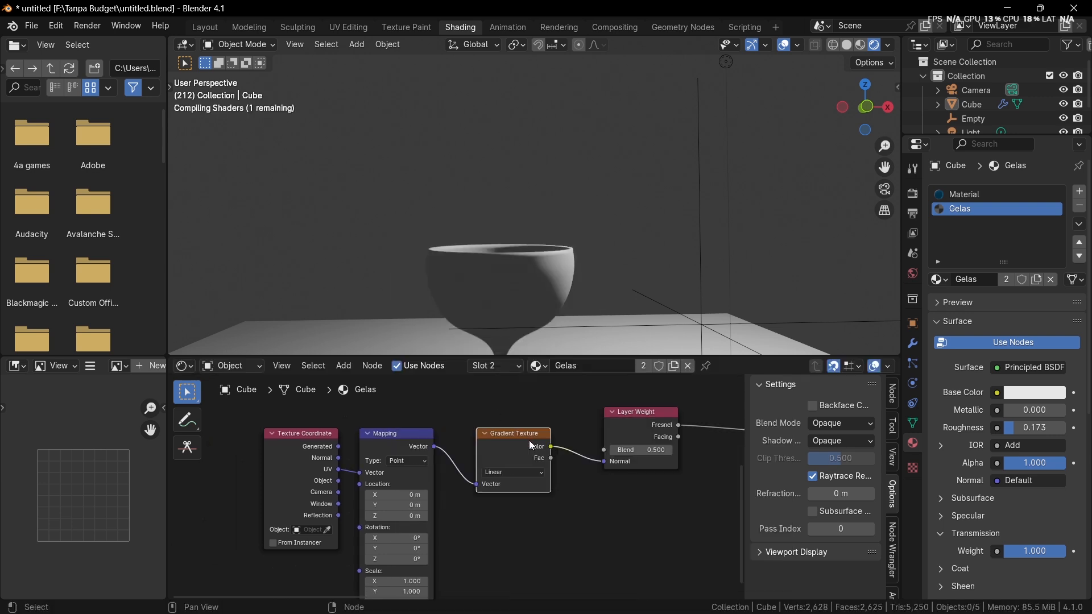
pyautogui.moveTo(518, 474)
pyautogui.mouseDown(button='middle')
pyautogui.moveTo(421, 470)
pyautogui.moveTo(505, 482)
pyautogui.mouseUp(button='middle')
pyautogui.scroll(3, 421, 470)
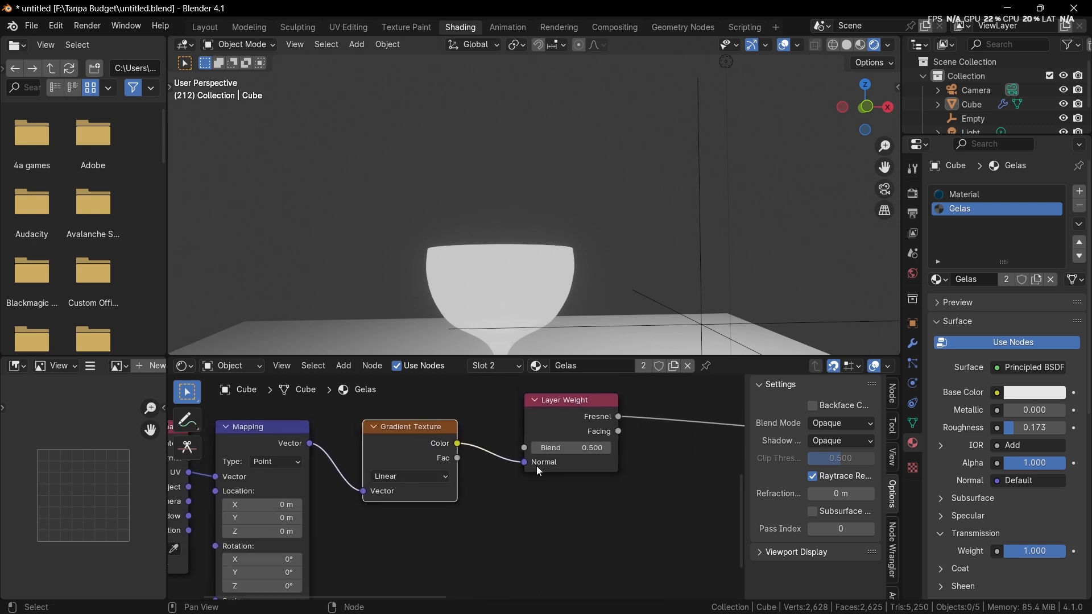
pyautogui.moveTo(539, 470); pyautogui.dragTo(502, 455)
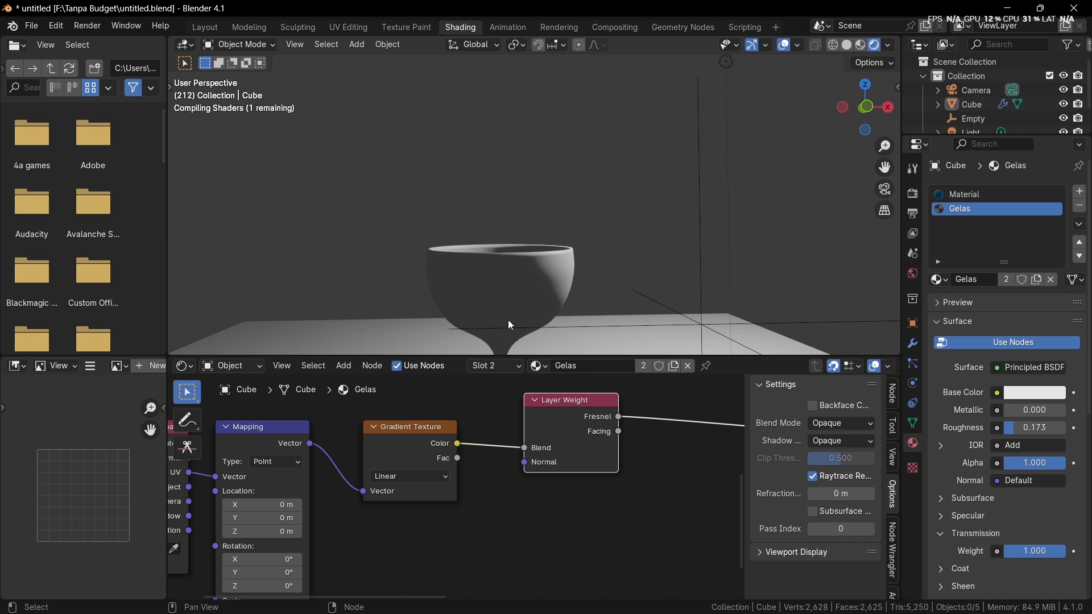
pyautogui.moveTo(538, 291); pyautogui.dragTo(556, 228, button='middle')
pyautogui.scroll(4, 558, 244)
# Step: Preview the Gradient Texture on the goblet and feed the Mapping's Vector from the Texture Coordinate's Object output
pyautogui.keyDown('ctrl'); pyautogui.keyDown('shift'); pyautogui.click(440, 428); pyautogui.keyUp('shift'); pyautogui.keyUp('ctrl')
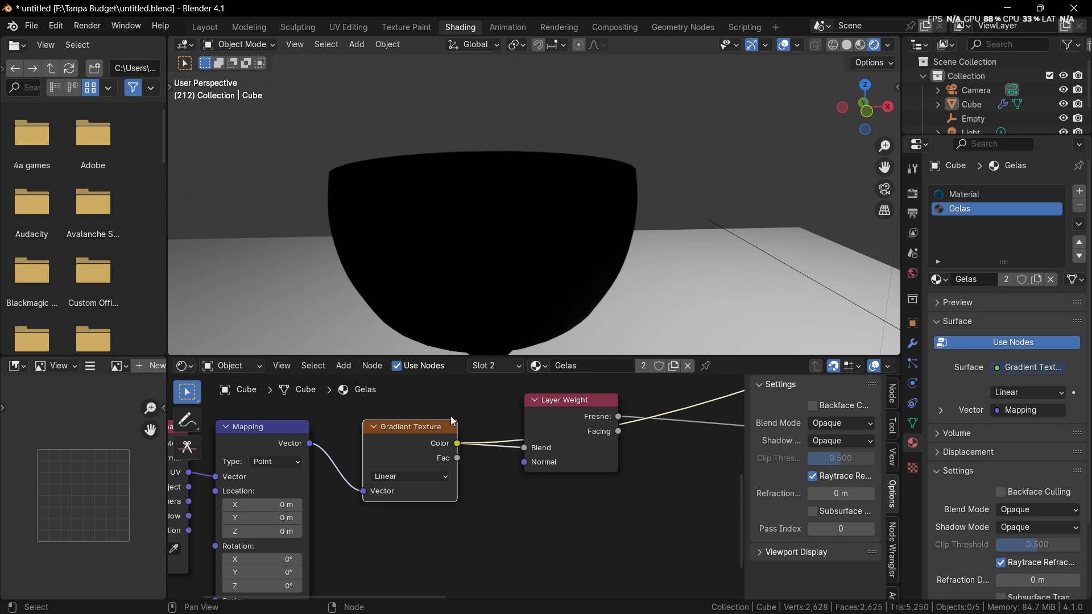
pyautogui.moveTo(370, 341); pyautogui.dragTo(450, 305, button='middle')
pyautogui.scroll(2, 442, 481)
pyautogui.moveTo(400, 514); pyautogui.dragTo(601, 478, button='middle')
pyautogui.moveTo(315, 477); pyautogui.dragTo(346, 465)
pyautogui.click(357, 471)
pyautogui.scroll(-1, 380, 492)
pyautogui.scroll(-1, 487, 481)
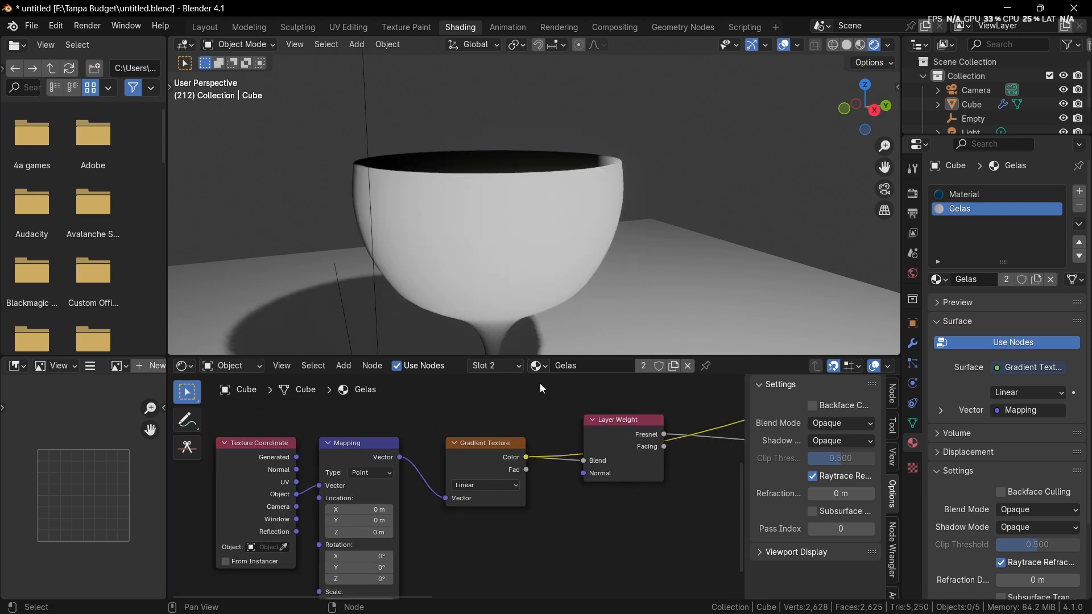
pyautogui.scroll(-2, 458, 485)
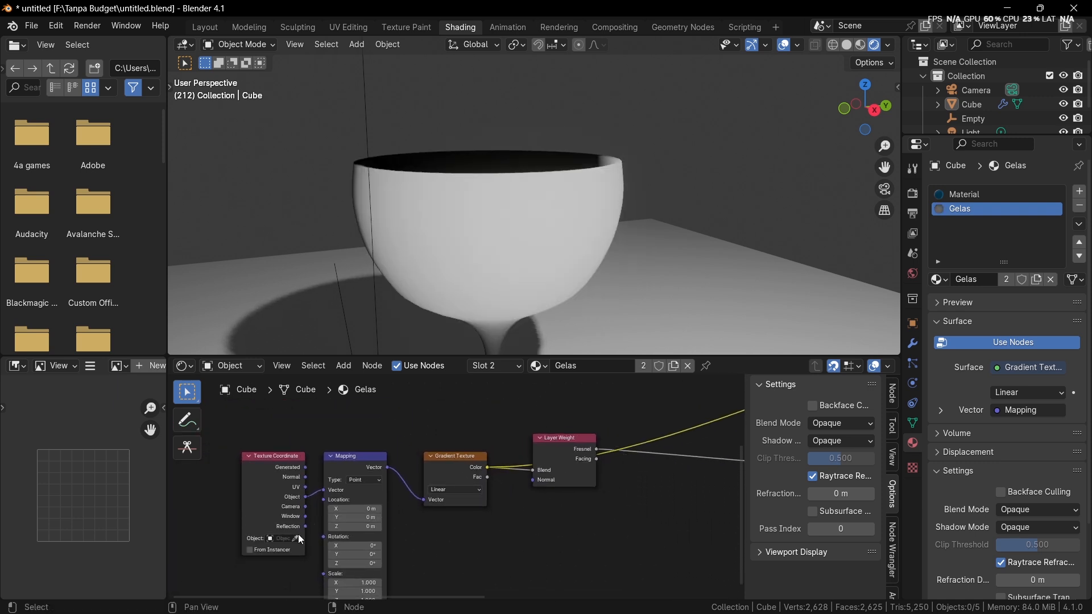
# Step: Set the Texture Coordinate's object to the Empty and try moving the Empty to test the gradient
pyautogui.click(296, 539)
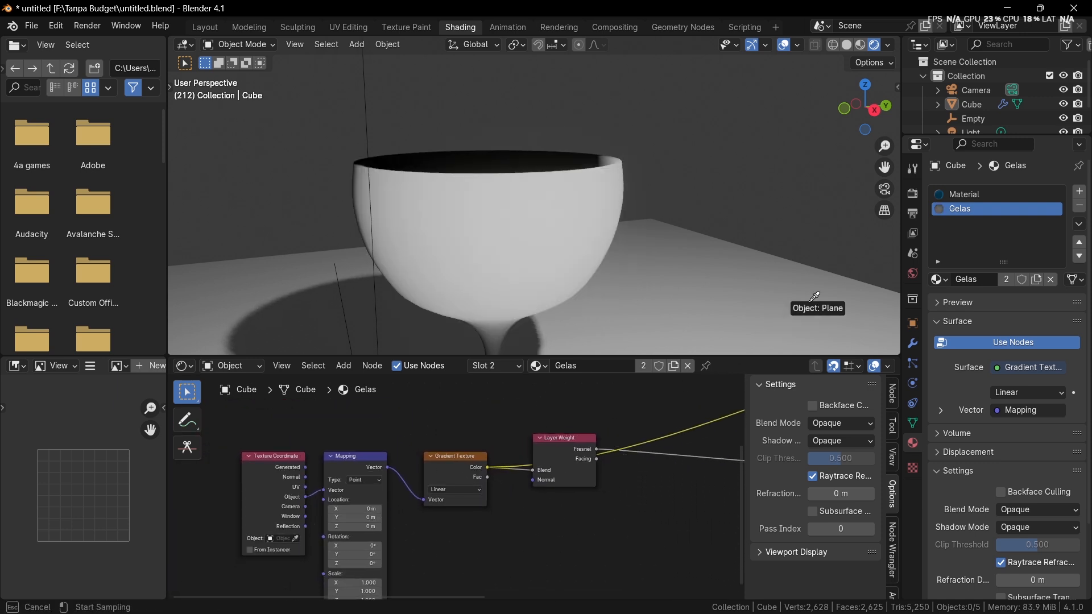
pyautogui.click(981, 114)
pyautogui.moveTo(586, 326); pyautogui.dragTo(484, 259, button='middle')
pyautogui.scroll(1, 569, 254)
pyautogui.click(520, 254)
pyautogui.click(513, 253)
pyautogui.press('g')
pyautogui.moveTo(526, 227); pyautogui.dragTo(579, 278, button='middle')
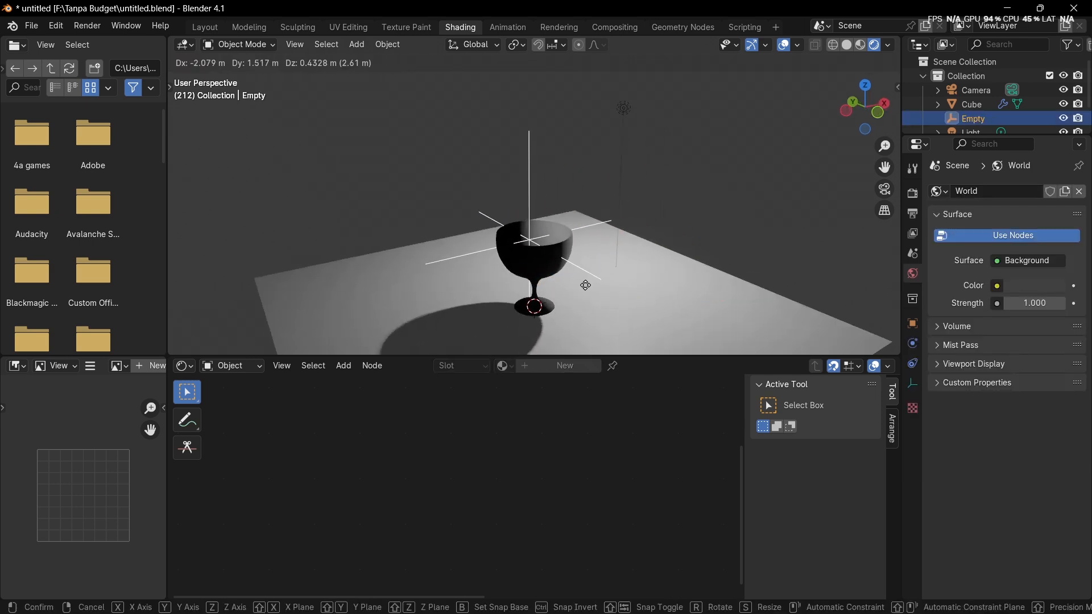
pyautogui.rightClick(590, 273)
# Step: Replace the Texture Coordinate's reference object with the Light in the goblet's material
pyautogui.click(624, 109)
pyautogui.moveTo(611, 162); pyautogui.dragTo(588, 160, button='middle')
pyautogui.scroll(-1, 936, 97)
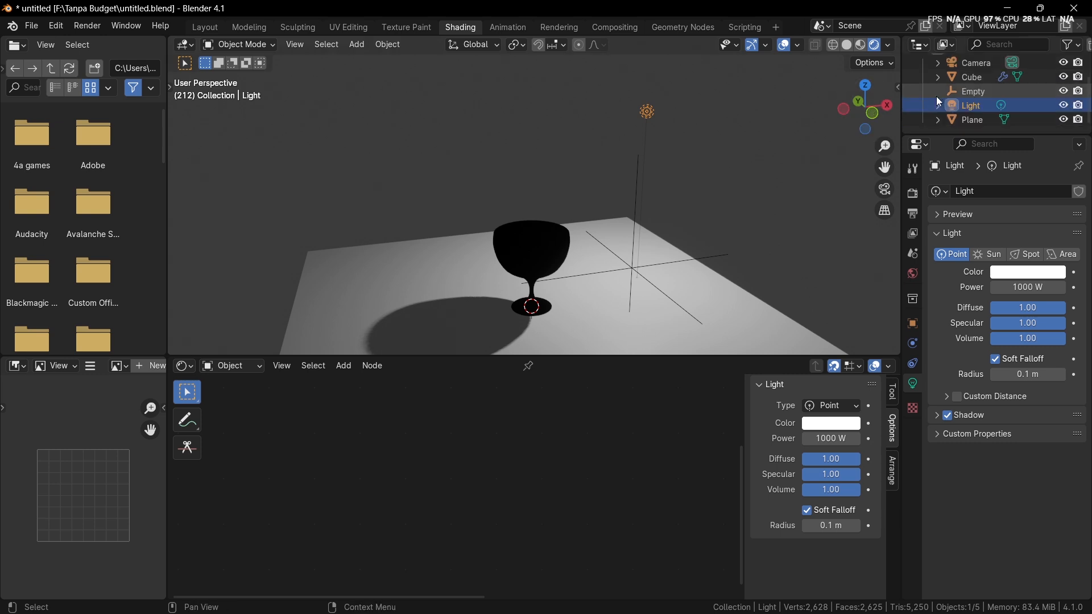
pyautogui.click(973, 80)
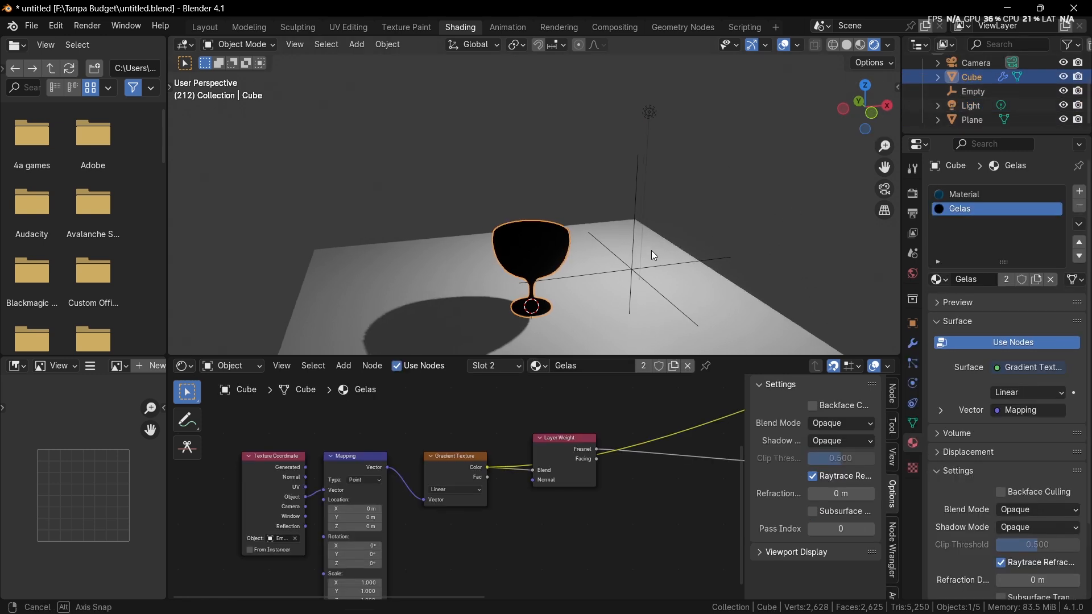
pyautogui.moveTo(654, 255); pyautogui.dragTo(660, 261, button='middle')
pyautogui.scroll(2, 455, 477)
pyautogui.moveTo(373, 536); pyautogui.dragTo(430, 493, button='middle')
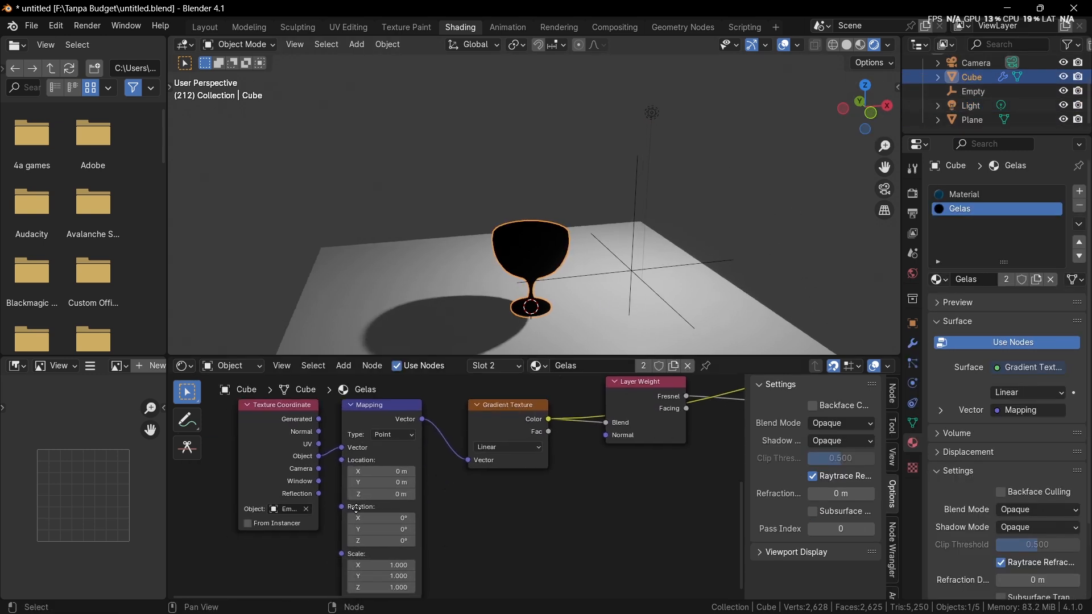
pyautogui.moveTo(312, 519); pyautogui.dragTo(331, 484, button='middle')
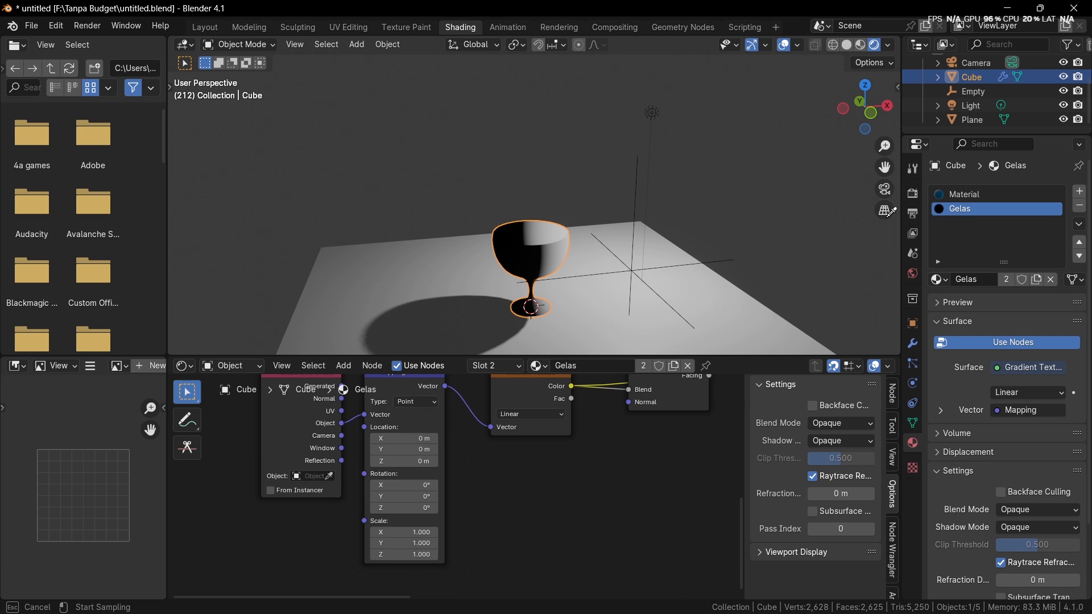
pyautogui.click(971, 106)
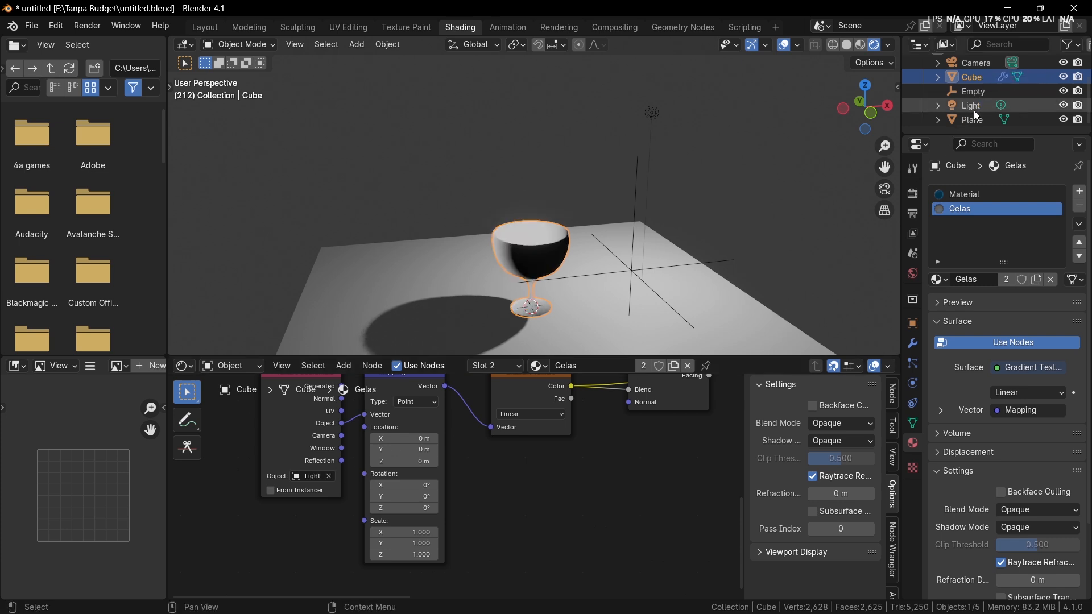
# Step: Try moving the Light to test the goblet's gradient, cancel the move, and reselect the goblet
pyautogui.moveTo(702, 172); pyautogui.dragTo(766, 168, button='middle')
pyautogui.click(586, 116)
pyautogui.press('g')
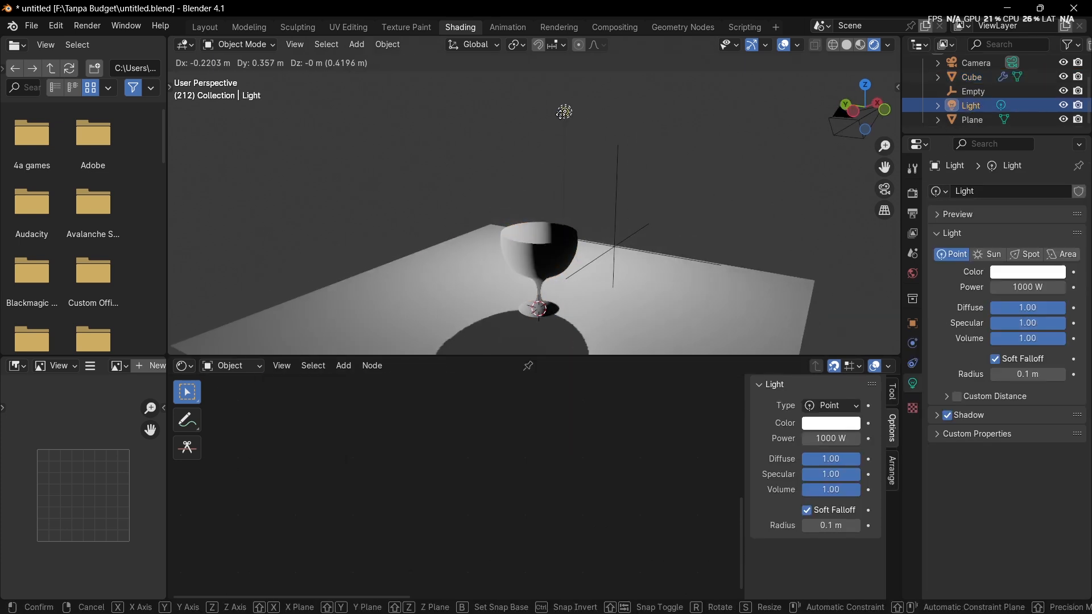
pyautogui.rightClick(581, 114)
pyautogui.click(555, 248)
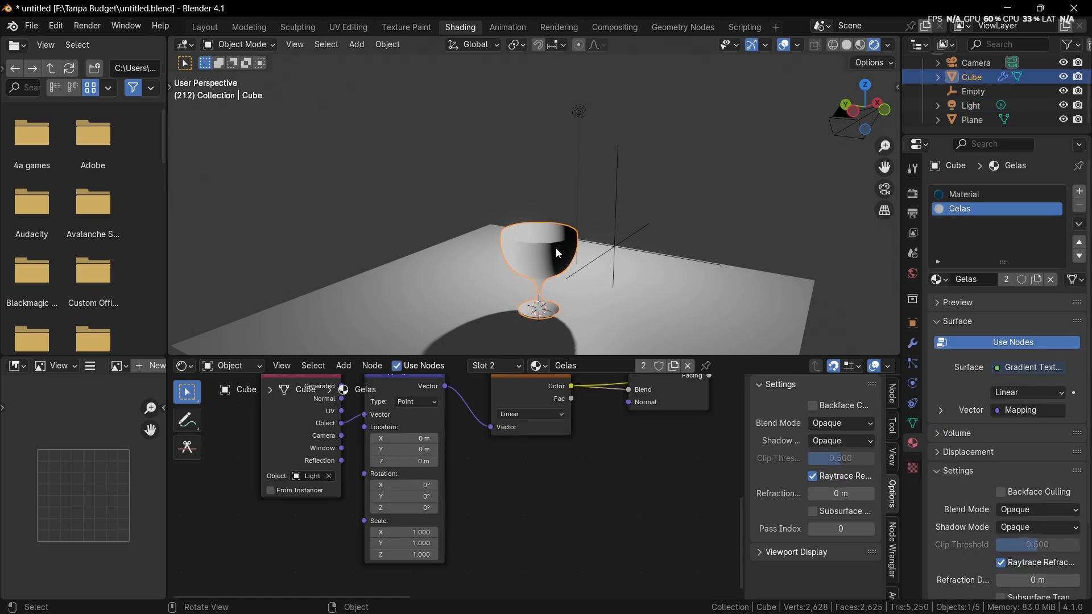
pyautogui.click(534, 268)
pyautogui.click(534, 268)
# Step: Try different Z and X rotations on the Mapping node and undo them
pyautogui.scroll(1, 392, 519)
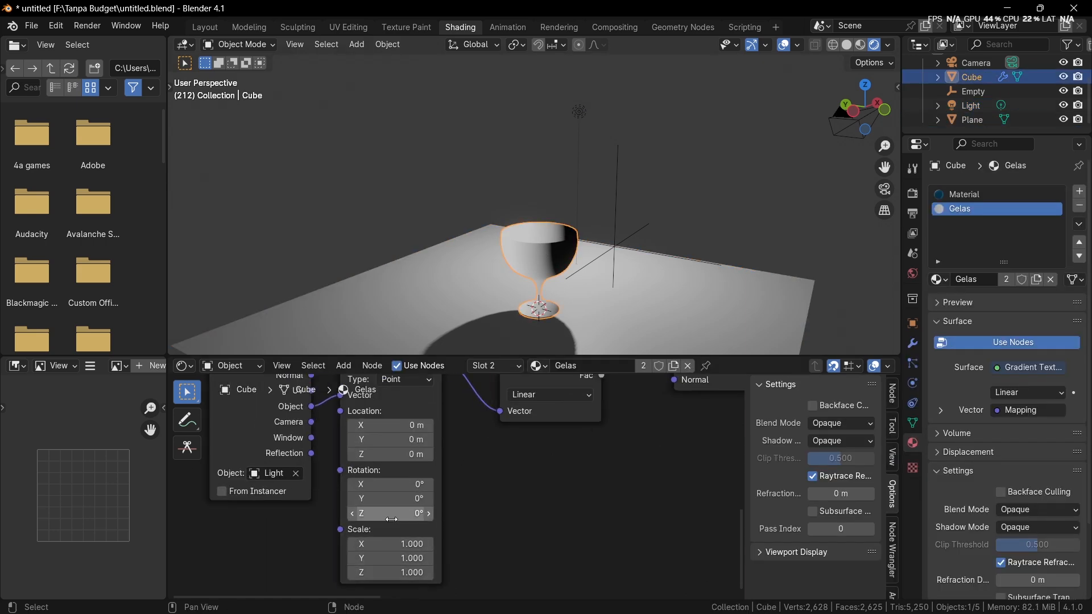
pyautogui.moveTo(375, 513); pyautogui.dragTo(431, 513)
pyautogui.hotkey('ctrl', 'z')
pyautogui.moveTo(372, 485)
pyautogui.mouseDown()
pyautogui.moveTo(393, 499)
pyautogui.moveTo(349, 498)
pyautogui.moveTo(432, 514)
pyautogui.moveTo(350, 498)
pyautogui.mouseUp()
pyautogui.hotkey('ctrl', 'z')
pyautogui.hotkey('ctrl', 'z')
pyautogui.hotkey('ctrl', 'z')
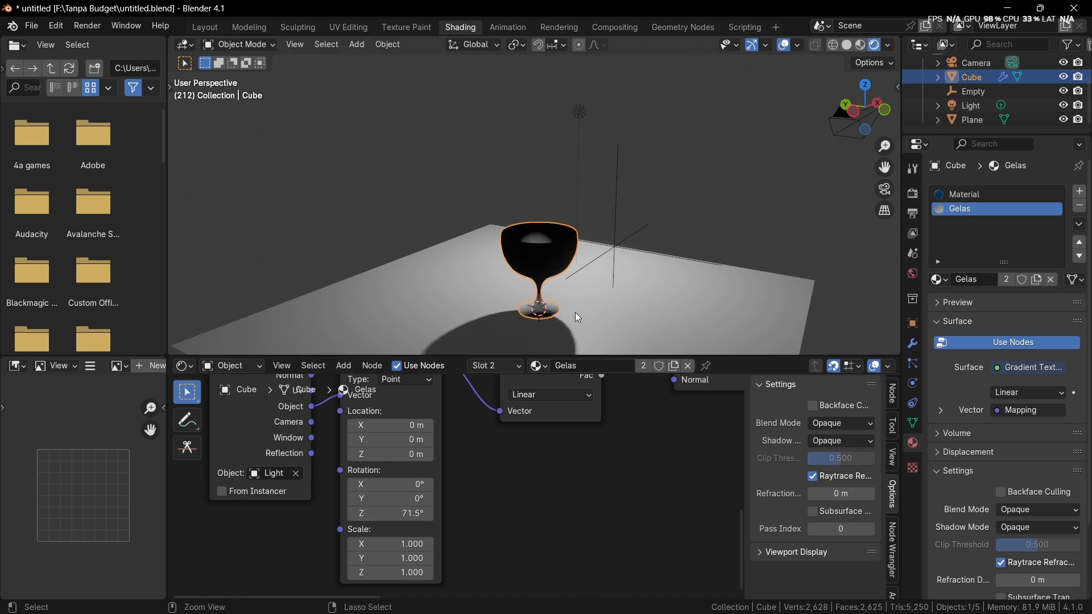
pyautogui.hotkey('ctrl', 'z')
# Step: Switch the material preview back to the Principled BSDF and inspect the goblet
pyautogui.moveTo(671, 264); pyautogui.dragTo(548, 244, button='middle')
pyautogui.scroll(2, 548, 244)
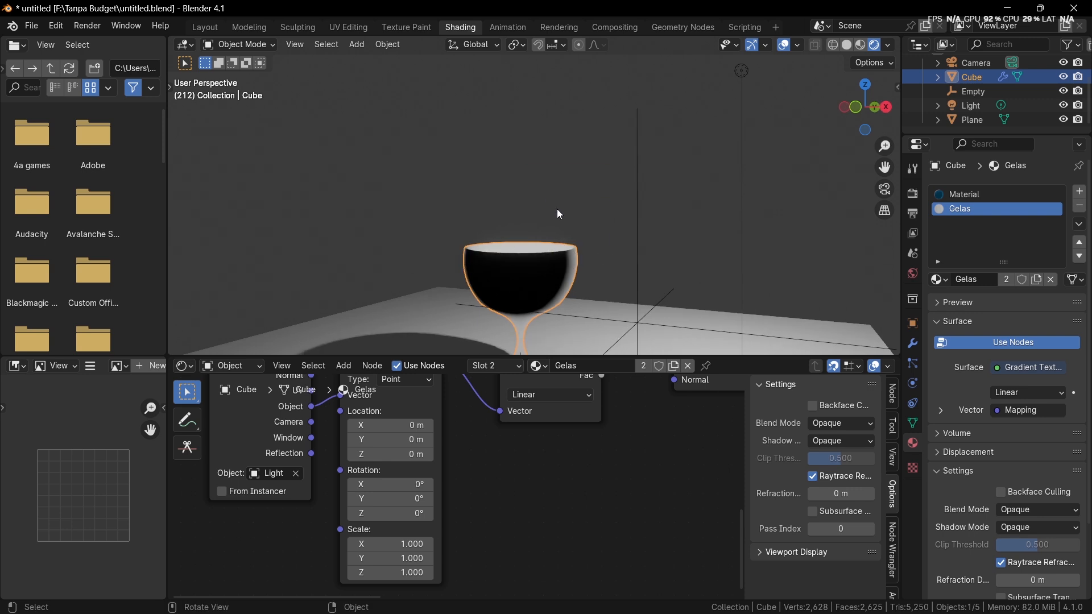
pyautogui.scroll(-5, 586, 438)
pyautogui.moveTo(590, 435); pyautogui.dragTo(561, 449, button='middle')
pyautogui.scroll(-4, 561, 449)
pyautogui.moveTo(723, 404); pyautogui.dragTo(298, 581, button='middle')
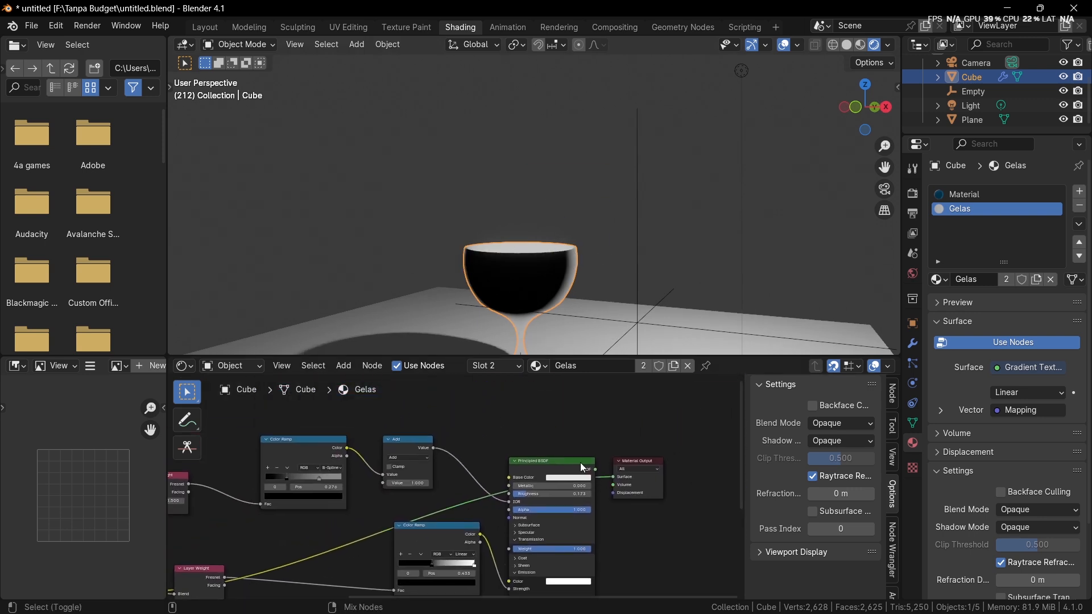
pyautogui.keyDown('ctrl'); pyautogui.keyDown('shift'); pyautogui.click(580, 462); pyautogui.keyUp('shift'); pyautogui.keyUp('ctrl')
pyautogui.moveTo(570, 260); pyautogui.dragTo(574, 269, button='middle')
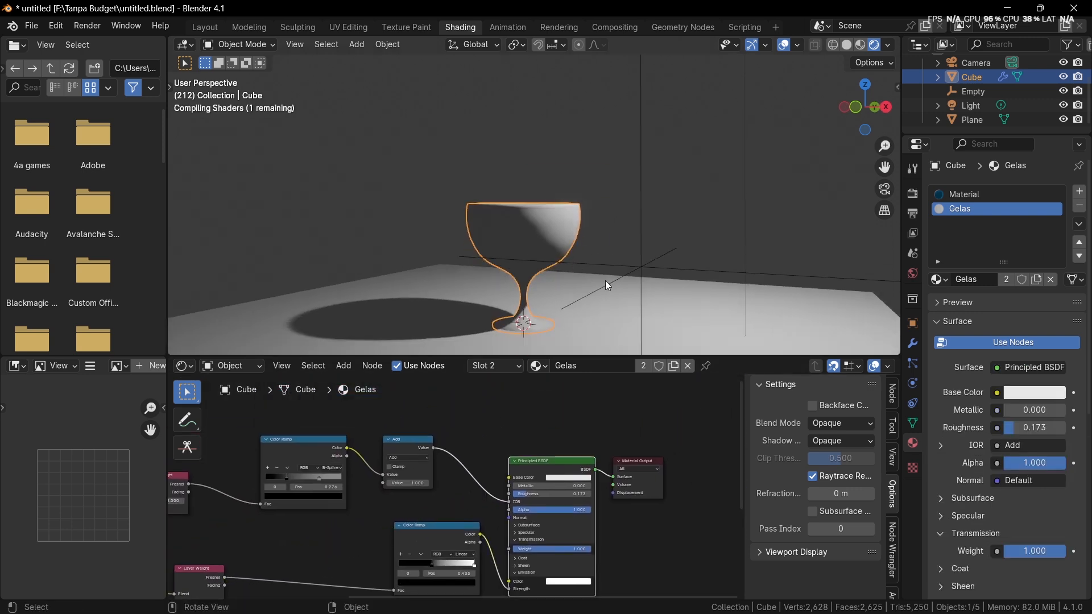
pyautogui.moveTo(615, 298); pyautogui.dragTo(654, 250, button='middle')
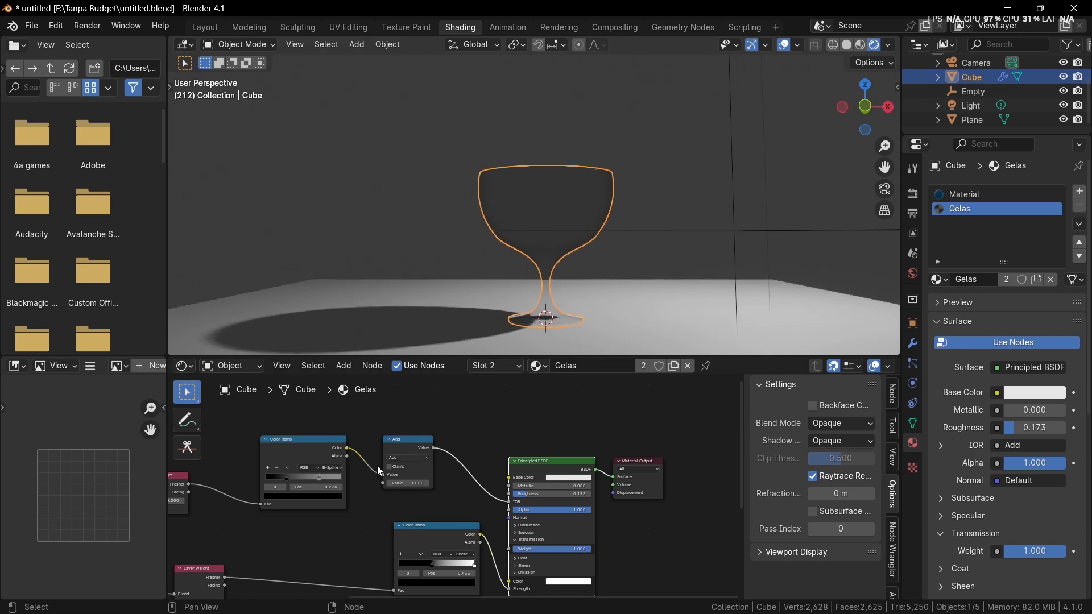
# Step: Delete the Texture Coordinate, Mapping and Gradient Texture nodes feeding the emission Layer Weight
pyautogui.moveTo(363, 479); pyautogui.dragTo(592, 592, button='middle')
pyautogui.keyDown('ctrl'); pyautogui.moveTo(393, 452); pyautogui.dragTo(388, 490, button='right'); pyautogui.keyUp('ctrl')
pyautogui.moveTo(444, 519); pyautogui.dragTo(577, 525, button='middle')
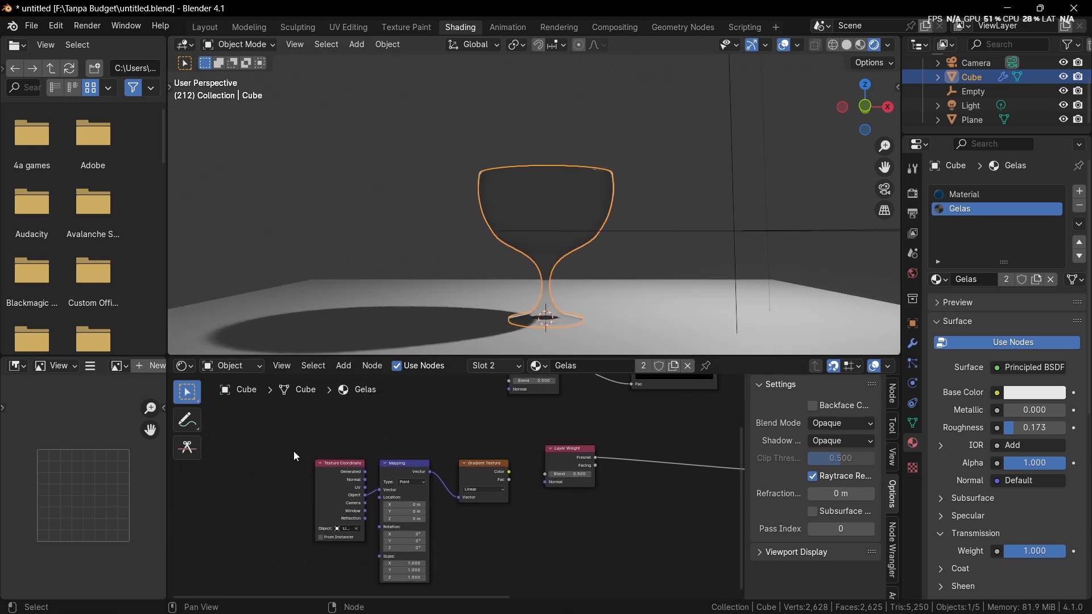
pyautogui.moveTo(294, 452); pyautogui.dragTo(496, 503)
pyautogui.press('x')
pyautogui.click(678, 213)
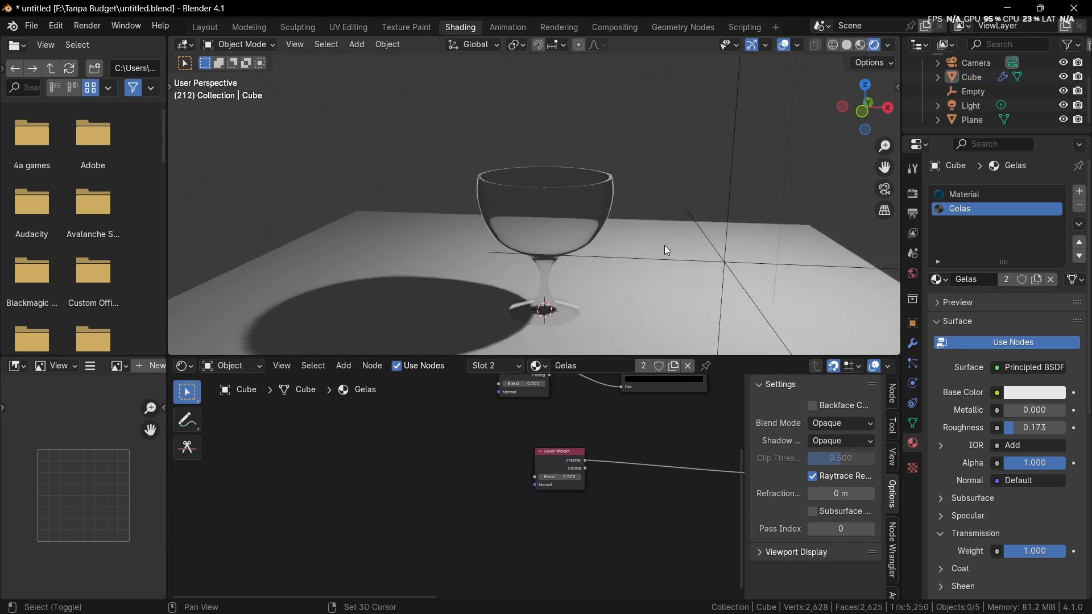
# Step: Set the Blend of the emission branch's Layer Weight to 0.570
pyautogui.keyDown('shift'); pyautogui.moveTo(664, 244); pyautogui.dragTo(643, 258, button='middle'); pyautogui.keyUp('shift')
pyautogui.scroll(3, 635, 264)
pyautogui.moveTo(564, 444); pyautogui.dragTo(426, 452, button='middle')
pyautogui.scroll(6, 426, 453)
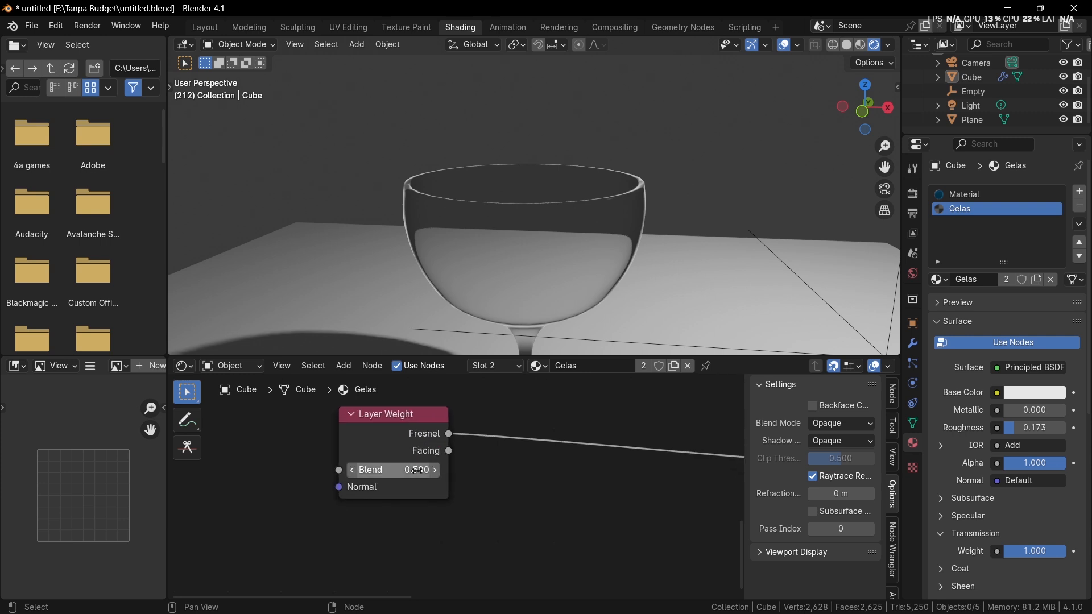
pyautogui.moveTo(418, 470); pyautogui.dragTo(441, 470)
# Step: Adjust the emission Color Ramp's stops, moving the black stop to 0.302
pyautogui.moveTo(734, 460); pyautogui.dragTo(482, 549, button='middle')
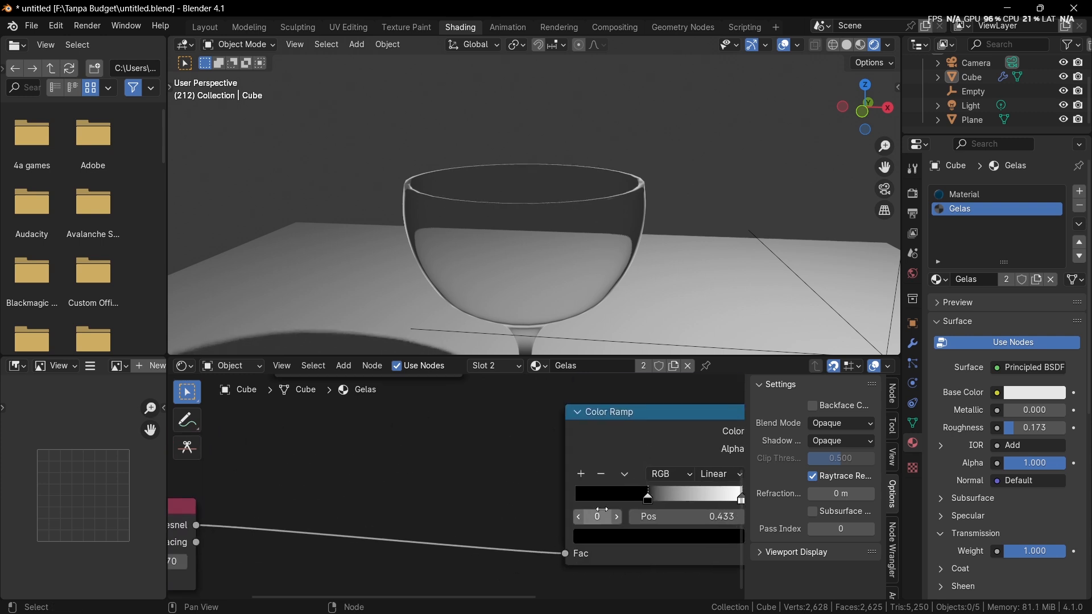
pyautogui.moveTo(645, 497)
pyautogui.mouseDown()
pyautogui.moveTo(629, 499)
pyautogui.moveTo(644, 499)
pyautogui.mouseUp()
pyautogui.moveTo(715, 487); pyautogui.dragTo(678, 499, button='middle')
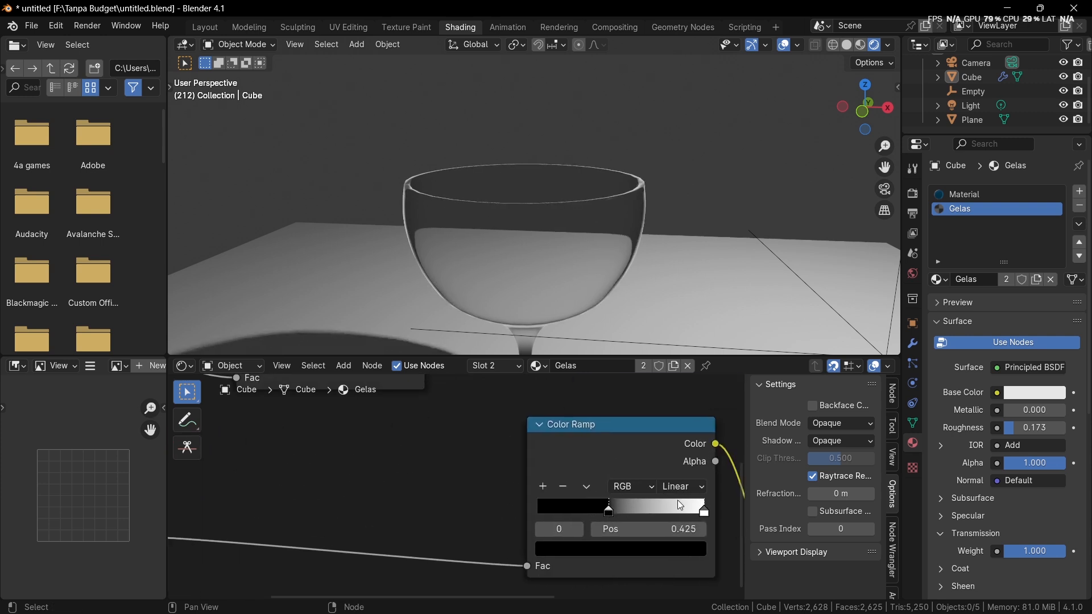
pyautogui.moveTo(701, 509); pyautogui.dragTo(677, 508)
pyautogui.moveTo(606, 508); pyautogui.dragTo(576, 502)
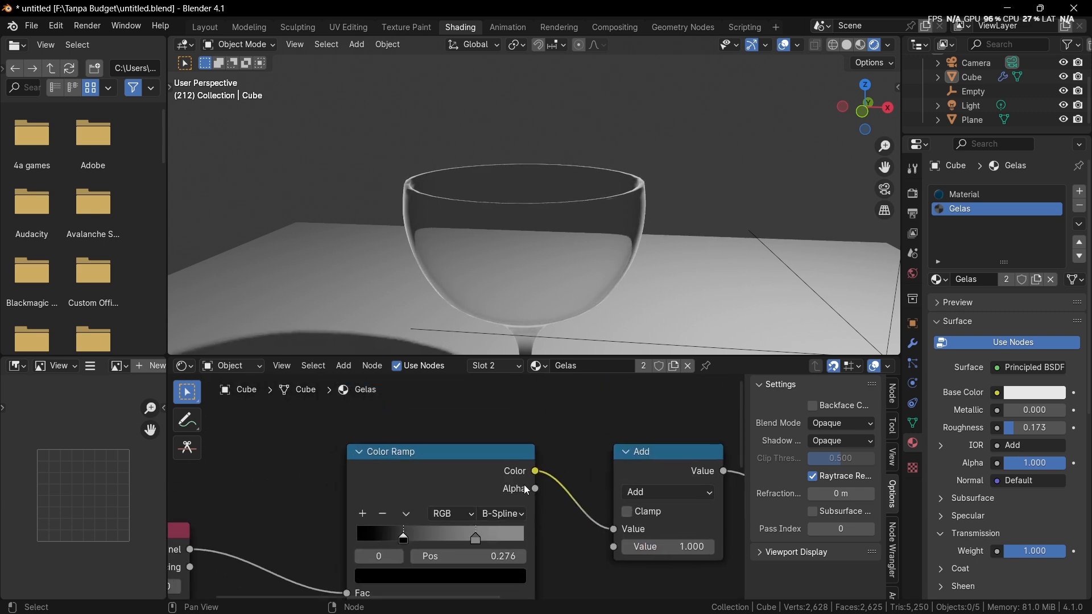
# Step: Shift the IOR Color Ramp's black stop closer to the start, move its gray stop to 0.342, and inspect the goblet
pyautogui.moveTo(399, 536); pyautogui.dragTo(384, 530)
pyautogui.moveTo(476, 537); pyautogui.dragTo(396, 539)
pyautogui.click(655, 249)
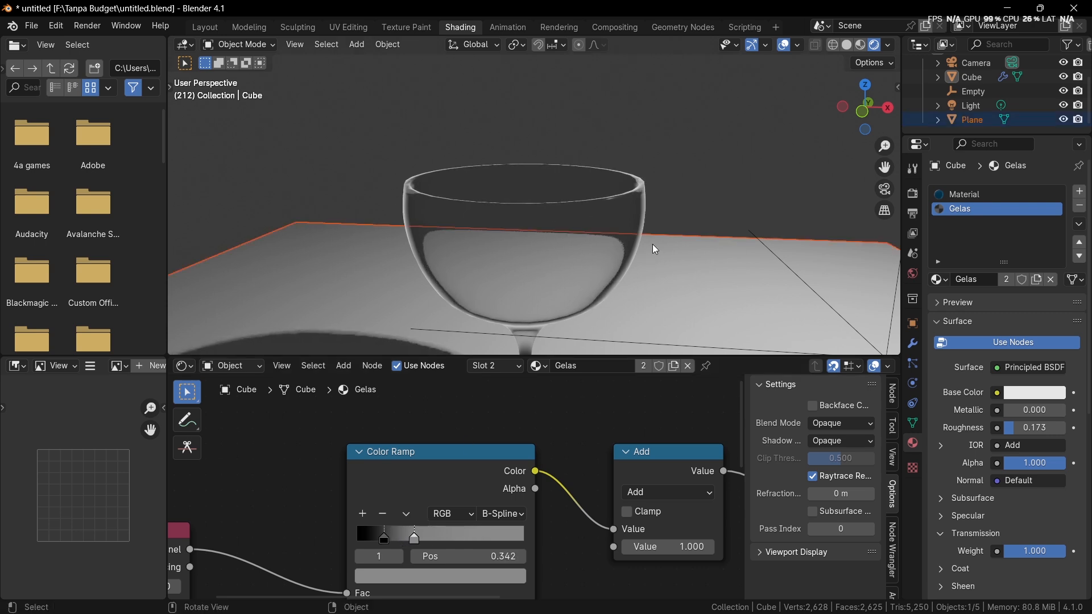
pyautogui.moveTo(655, 249); pyautogui.dragTo(676, 136, button='middle')
pyautogui.scroll(-4, 582, 445)
# Step: Add a Bump node connected to the Principled BSDF's Normal and place it above the emission Color Ramp
pyautogui.moveTo(581, 445); pyautogui.dragTo(475, 497, button='middle')
pyautogui.scroll(-4, 480, 501)
pyautogui.scroll(4, 487, 506)
pyautogui.moveTo(528, 450); pyautogui.dragTo(535, 541)
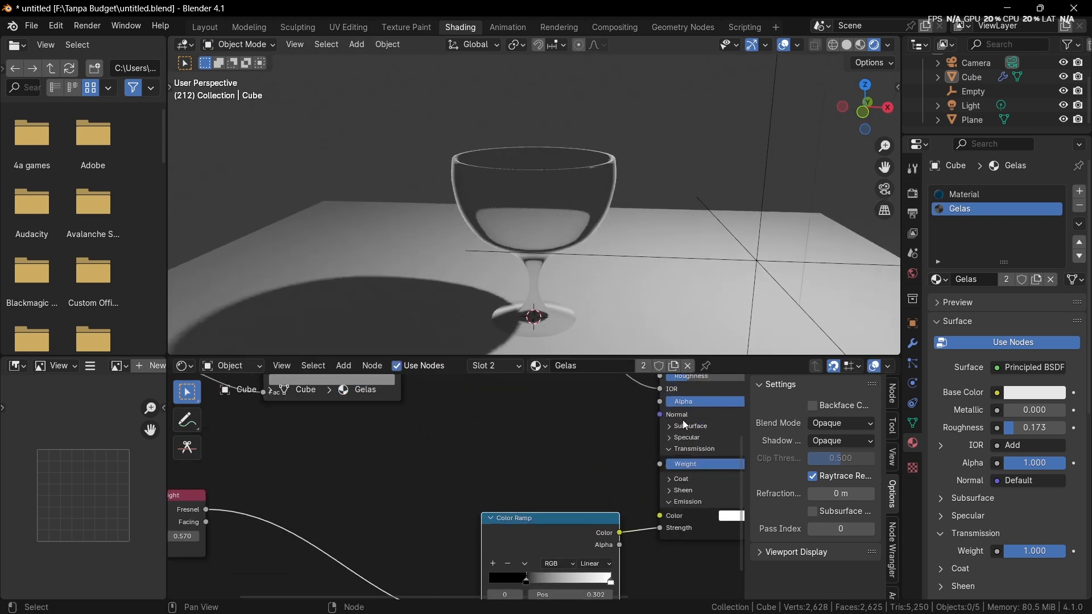
pyautogui.moveTo(659, 415); pyautogui.dragTo(536, 449)
pyautogui.write('bump')
pyautogui.press('Return')
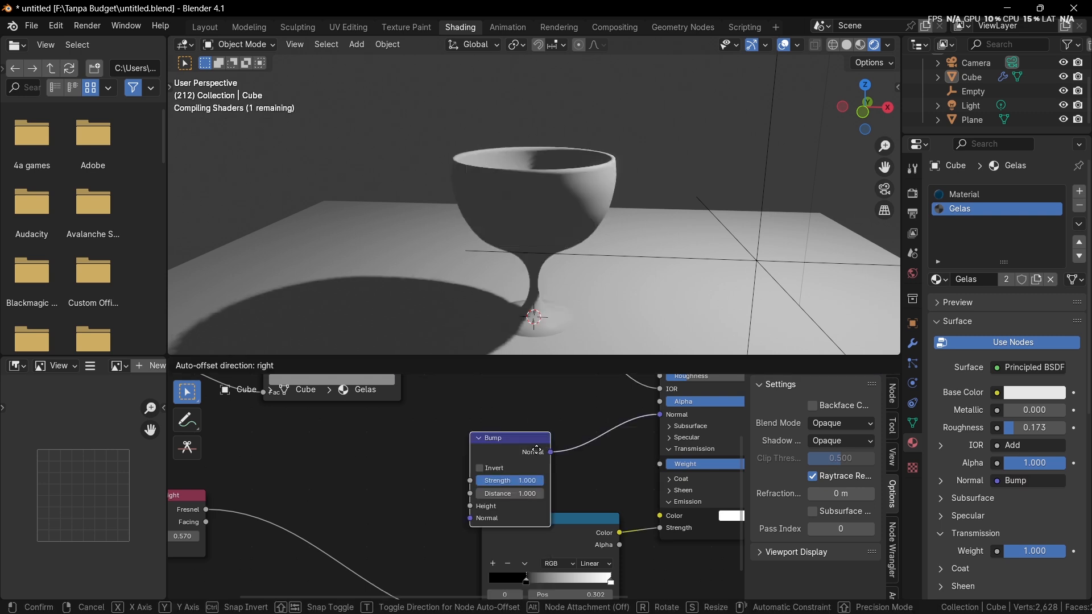
pyautogui.click(537, 449)
pyautogui.moveTo(517, 435); pyautogui.dragTo(643, 400, button='middle')
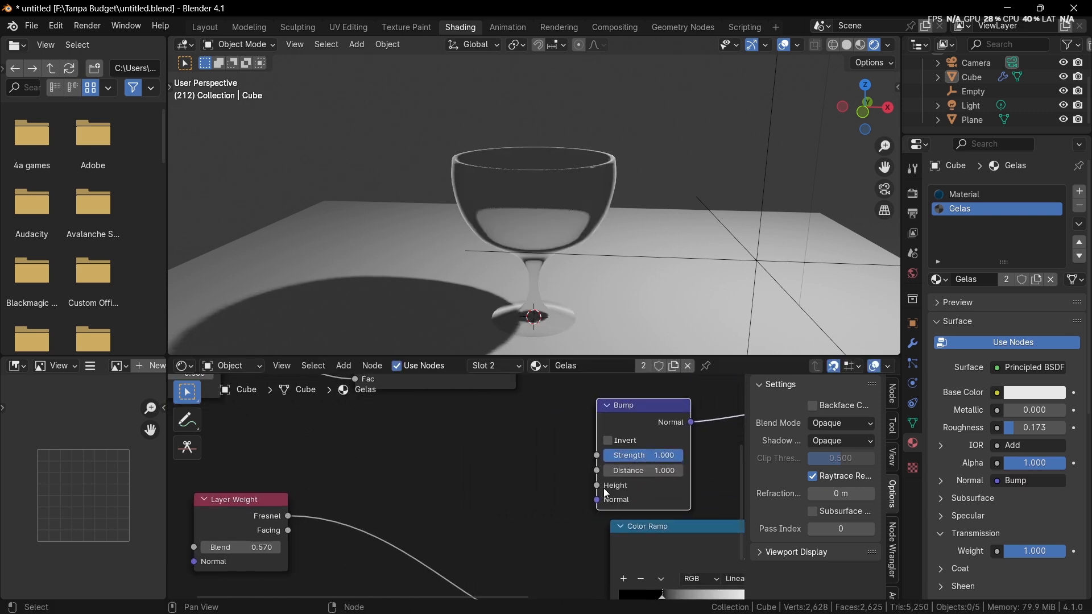
# Step: Add a Noise Texture feeding its Fac output into the Bump node's Height, placed beside the Bump node
pyautogui.moveTo(596, 485); pyautogui.dragTo(510, 483)
pyautogui.write('noise')
pyautogui.press('Return')
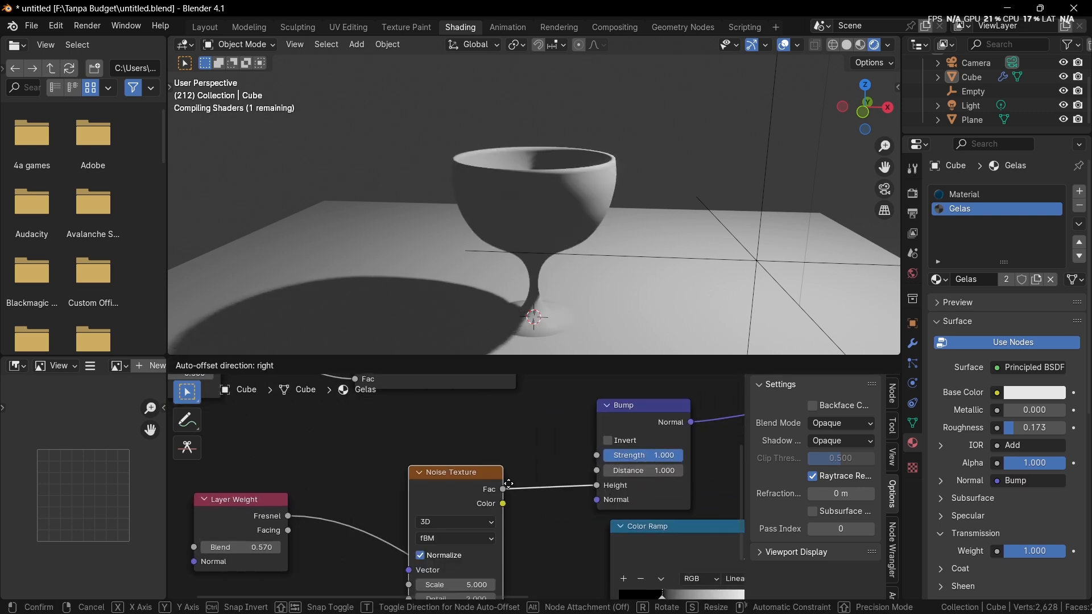
pyautogui.click(538, 420)
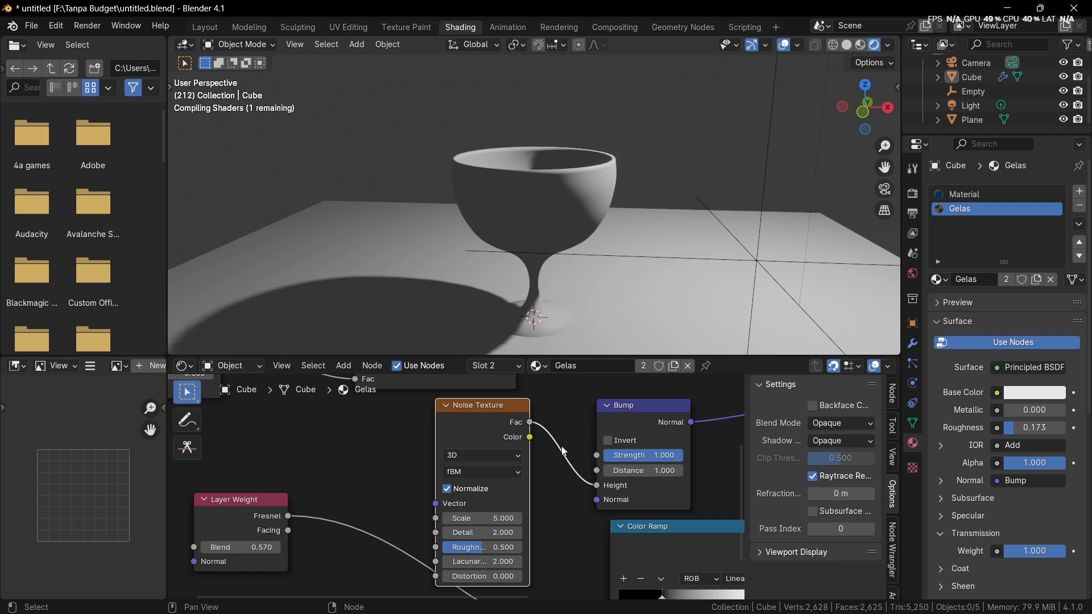
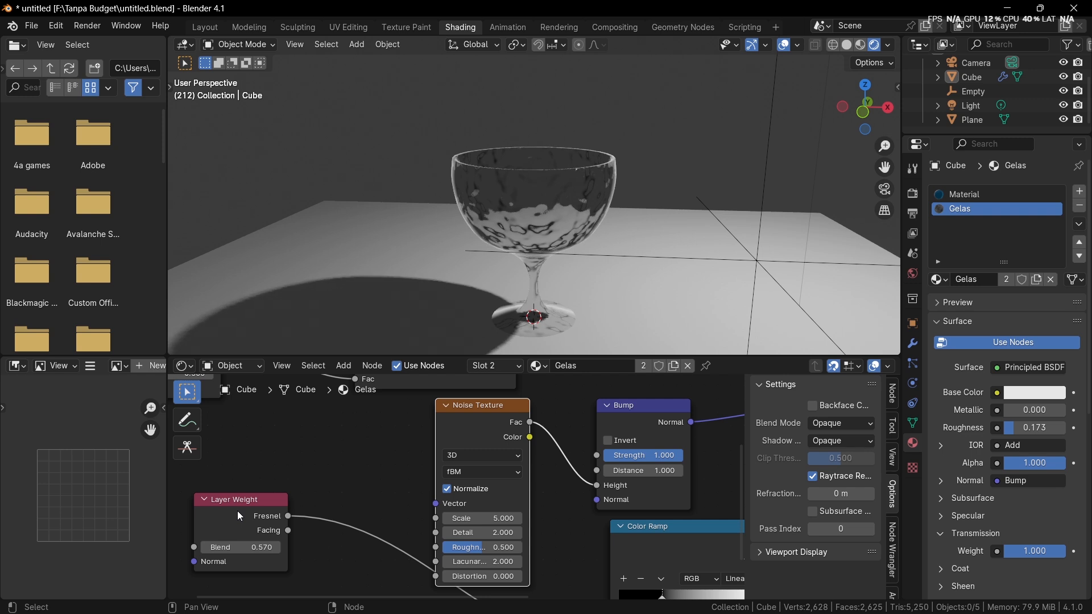
# Step: Lower the Bump node's strength to 0.107 in the goblet's glass material
pyautogui.moveTo(237, 510); pyautogui.dragTo(330, 599)
pyautogui.scroll(2, 573, 503)
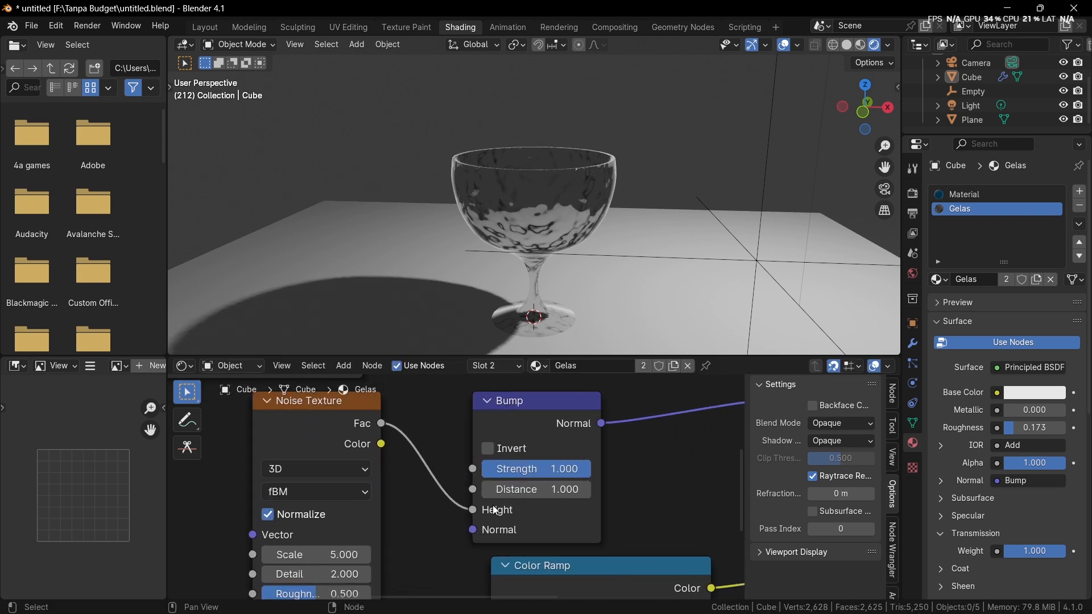
pyautogui.moveTo(568, 469); pyautogui.dragTo(509, 469)
pyautogui.scroll(2, 538, 281)
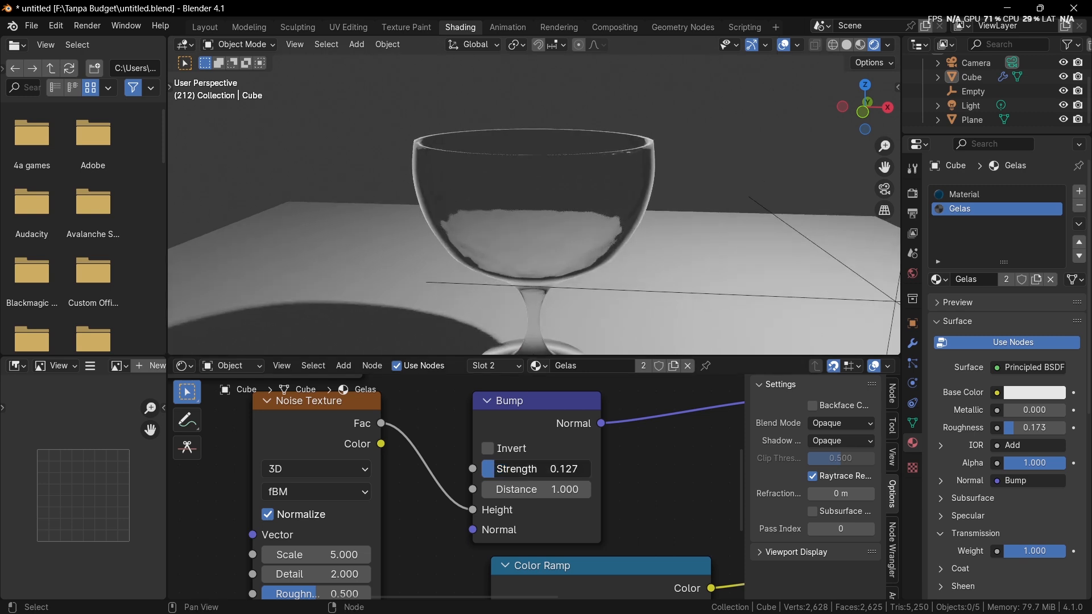
# Step: Set the Noise Texture's scale to 7.200 and inspect the bumps on the goblet
pyautogui.moveTo(413, 516); pyautogui.dragTo(450, 457, button='middle')
pyautogui.scroll(2, 450, 456)
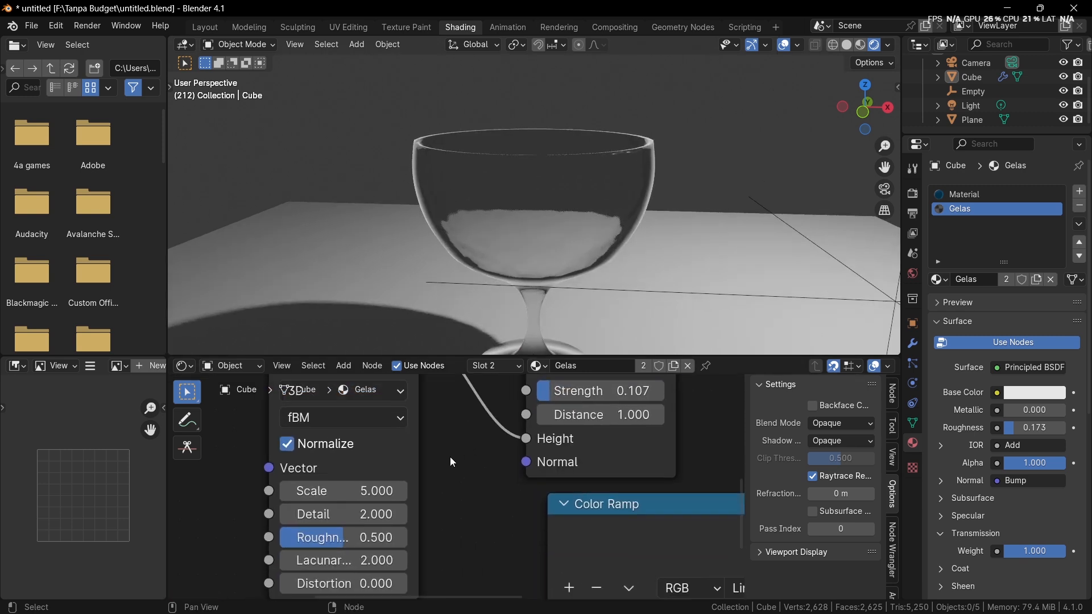
pyautogui.moveTo(362, 491); pyautogui.dragTo(369, 491)
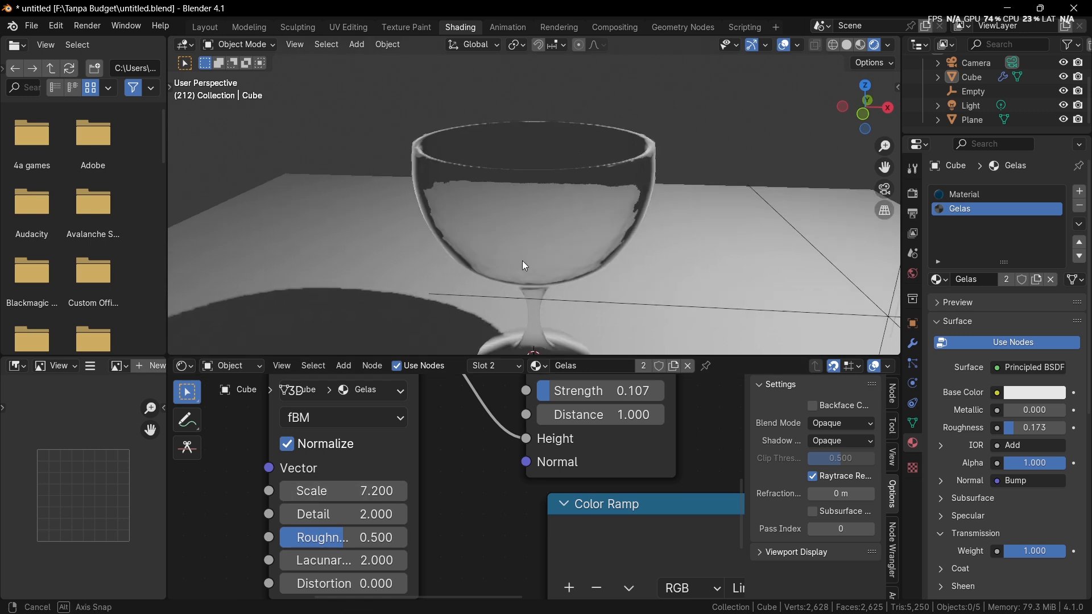
pyautogui.moveTo(522, 261); pyautogui.dragTo(490, 263, button='middle')
pyautogui.scroll(-5, 447, 481)
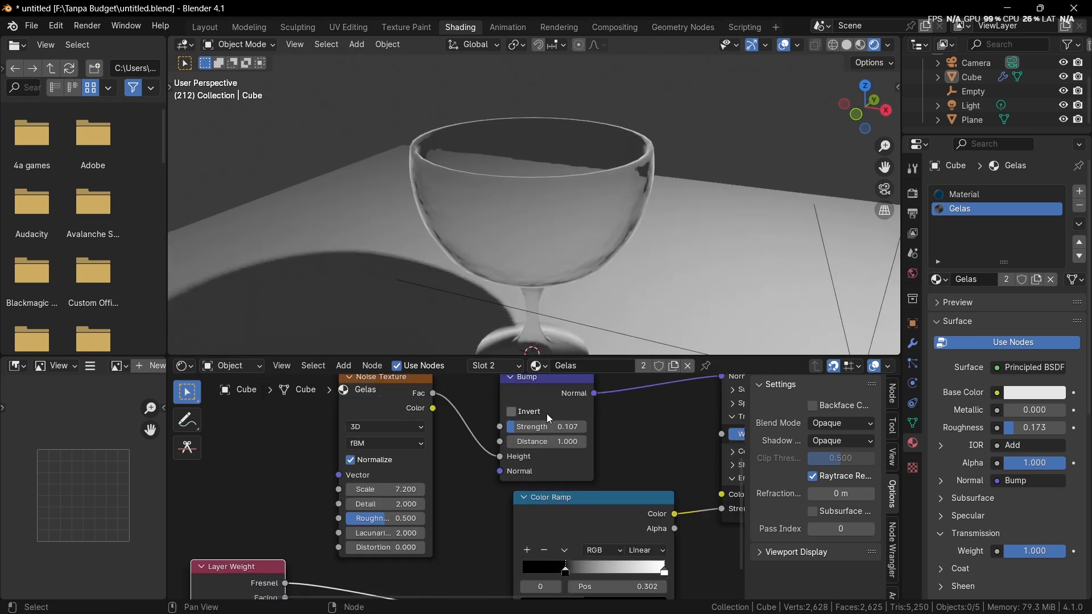
# Step: Review the Principled BSDF connections and check the color of the IOR Color Ramp's black stop
pyautogui.moveTo(547, 414); pyautogui.dragTo(428, 514, button='middle')
pyautogui.scroll(4, 512, 501)
pyautogui.moveTo(624, 513); pyautogui.dragTo(571, 466, button='middle')
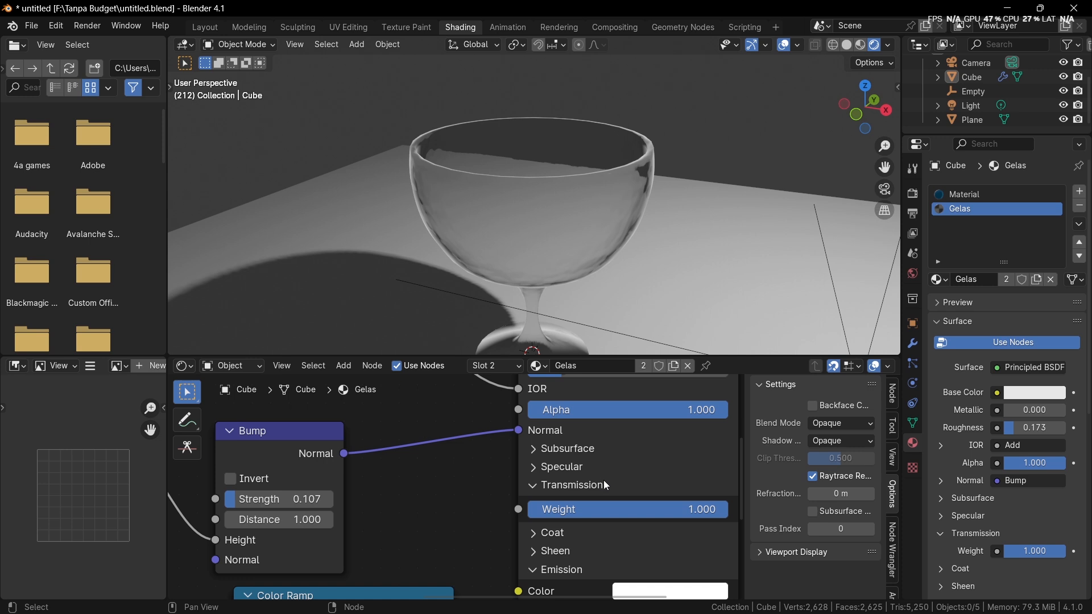
pyautogui.moveTo(597, 420); pyautogui.dragTo(688, 522, button='middle')
pyautogui.scroll(-1, 554, 481)
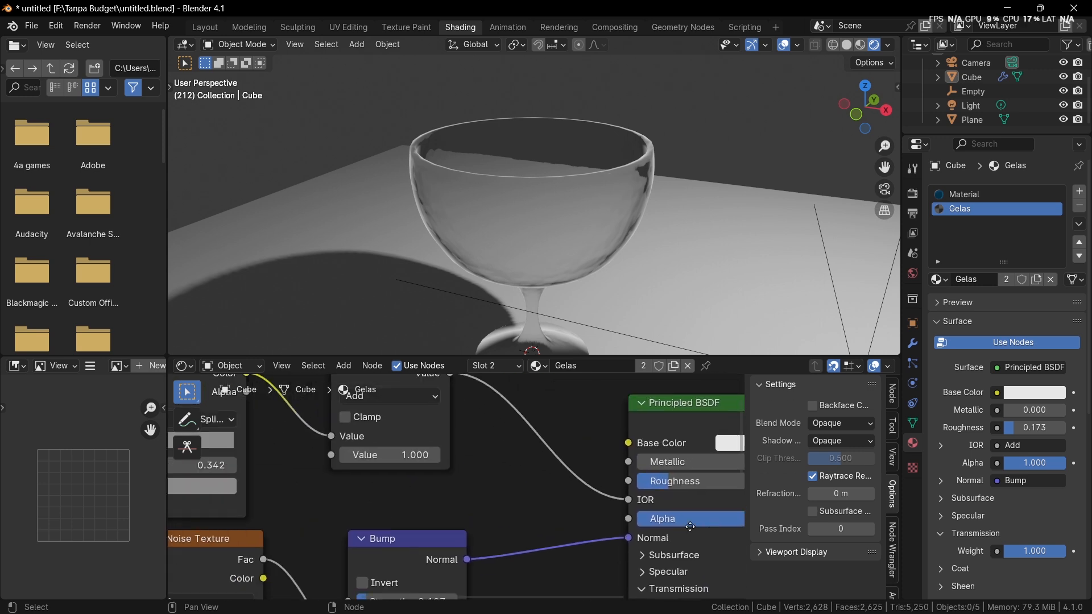
pyautogui.moveTo(341, 532); pyautogui.dragTo(491, 540, button='middle')
pyautogui.moveTo(249, 471); pyautogui.dragTo(338, 514, button='middle')
pyautogui.scroll(3, 338, 514)
pyautogui.click(316, 492)
pyautogui.click(405, 542)
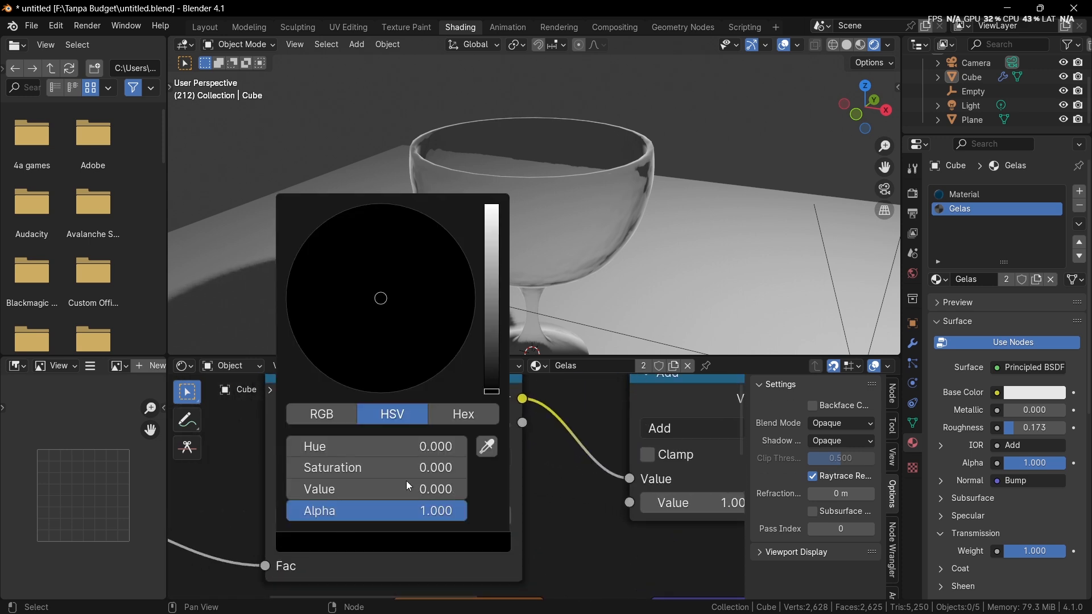
pyautogui.moveTo(496, 386)
pyautogui.mouseDown()
pyautogui.moveTo(494, 357)
pyautogui.moveTo(493, 400)
pyautogui.mouseUp()
# Step: Raise the Principled BSDF's roughness to 0.544
pyautogui.scroll(-1, 548, 483)
pyautogui.moveTo(548, 483); pyautogui.dragTo(334, 469, button='middle')
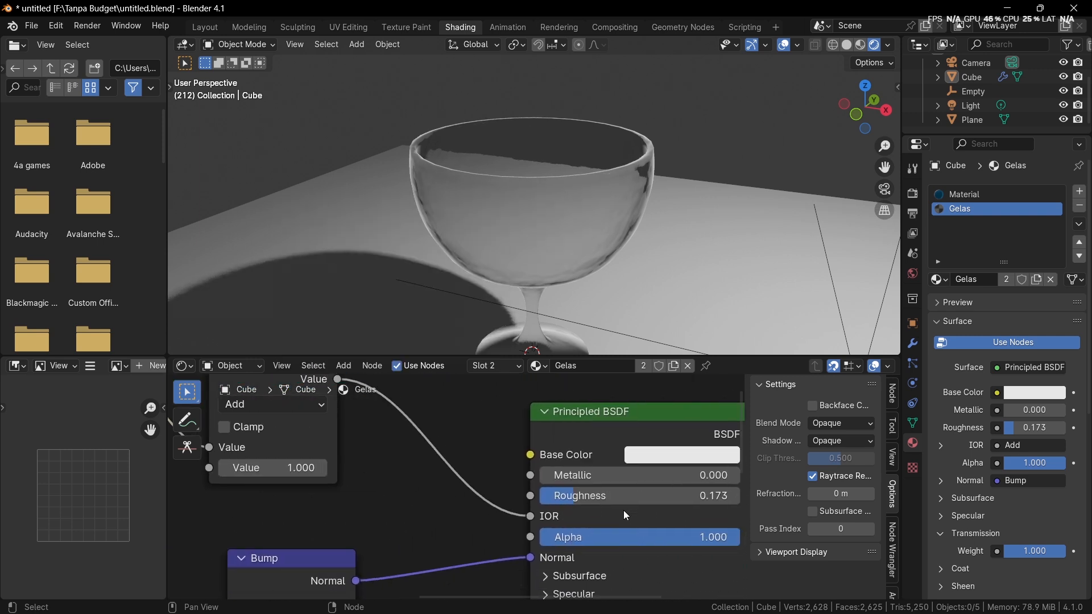
pyautogui.moveTo(627, 497)
pyautogui.mouseDown()
pyautogui.moveTo(697, 496)
pyautogui.moveTo(612, 497)
pyautogui.mouseUp()
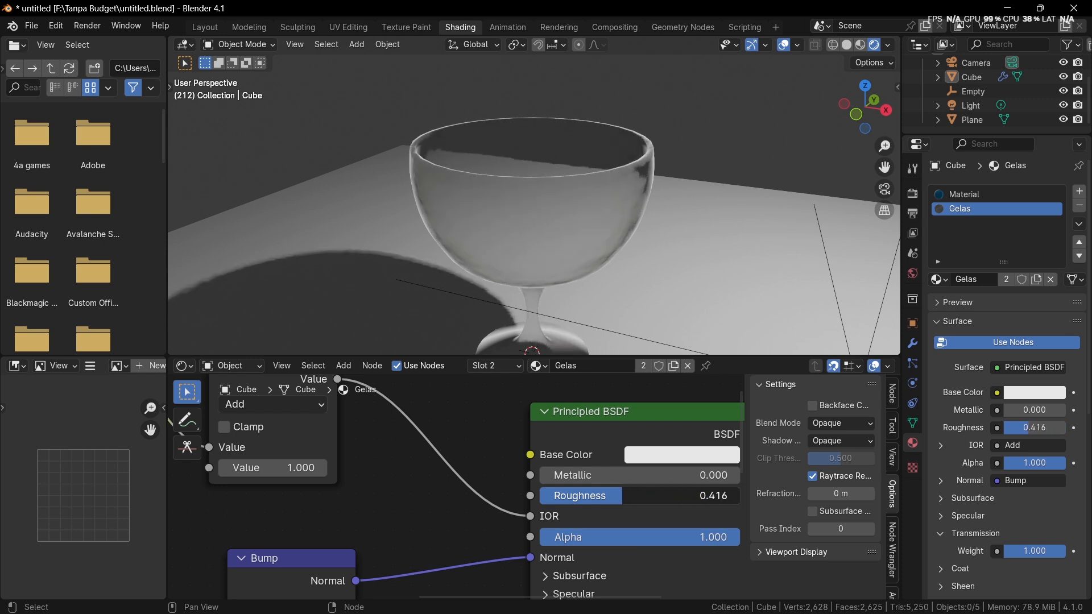
pyautogui.moveTo(647, 497); pyautogui.dragTo(619, 496)
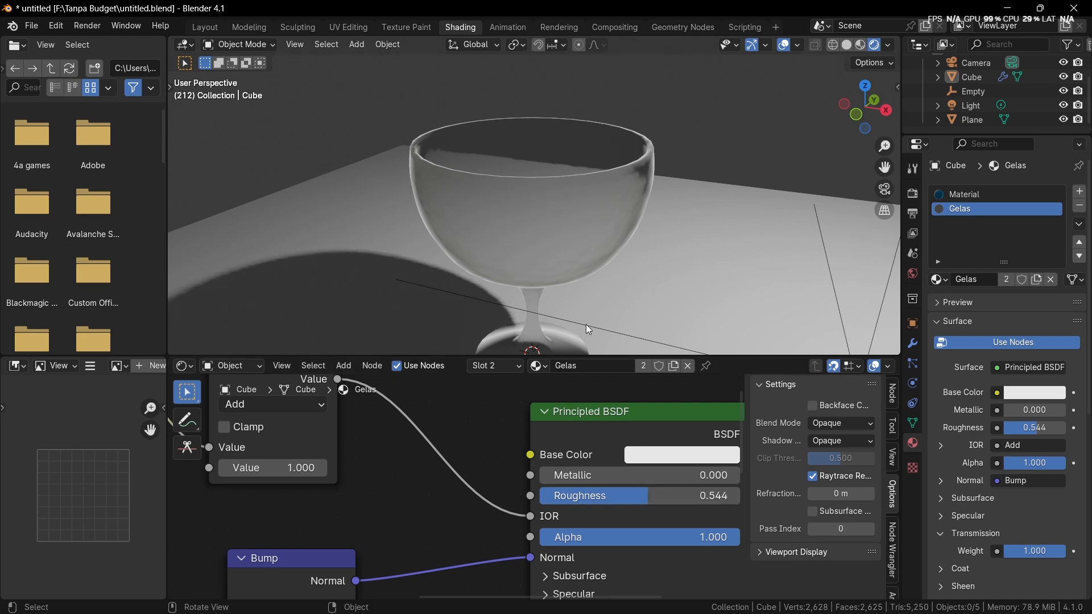
# Step: Tint the Principled BSDF's Base Color pale beige, inspect the goblet from several angles and select it
pyautogui.scroll(-1, 585, 324)
pyautogui.moveTo(586, 324); pyautogui.dragTo(591, 313, button='middle')
pyautogui.click(663, 455)
pyautogui.moveTo(705, 276); pyautogui.dragTo(707, 255)
pyautogui.click(481, 259)
pyautogui.moveTo(522, 256); pyautogui.dragTo(702, 265, button='middle')
pyautogui.click(547, 246)
# Step: Switch the scene's render engine to Cycles
pyautogui.click(912, 194)
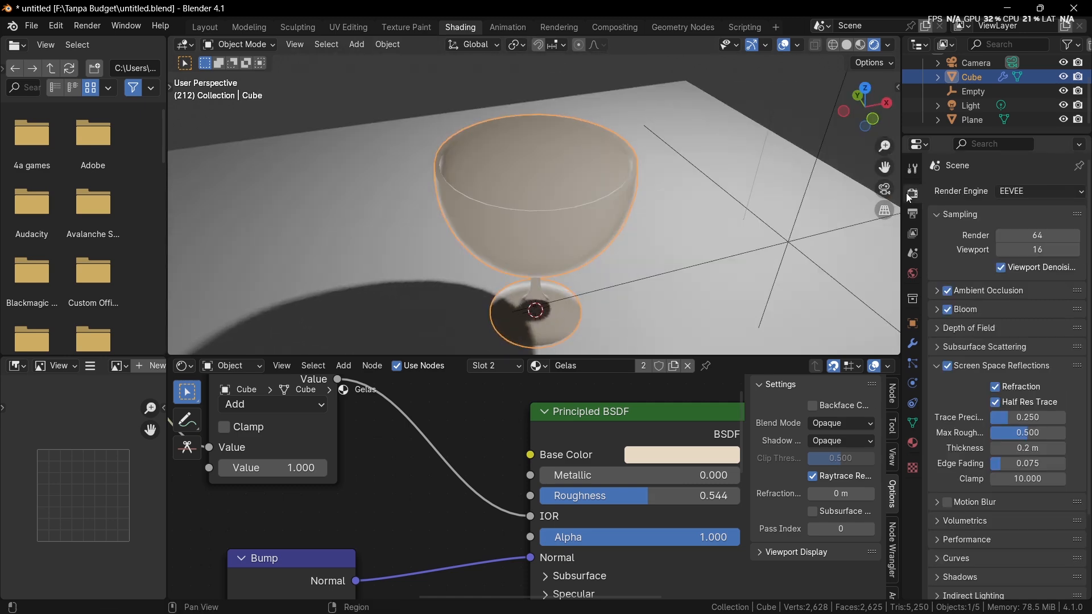
pyautogui.click(1014, 192)
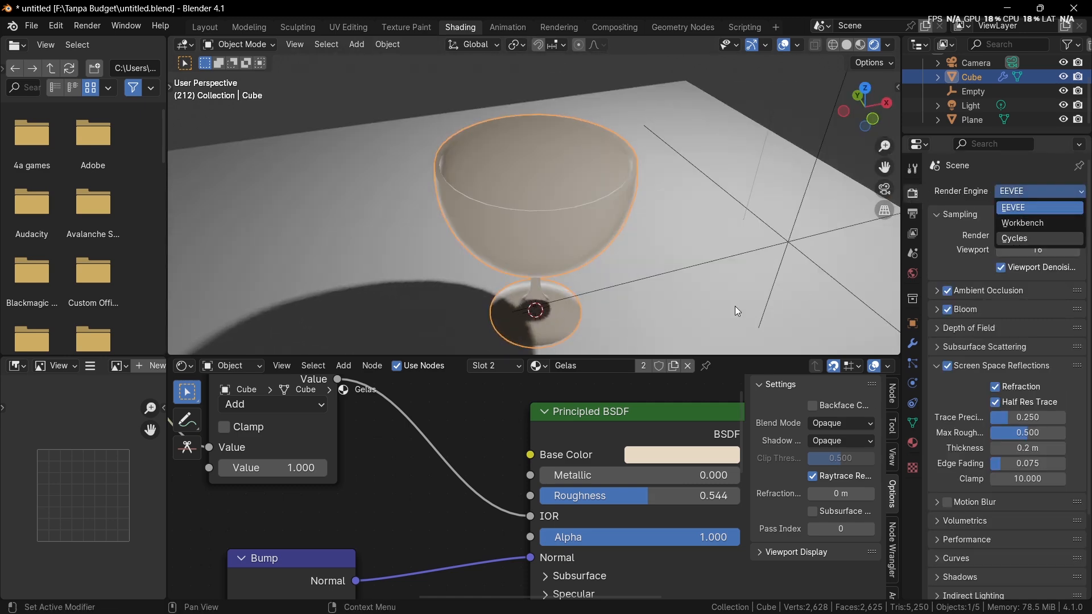
pyautogui.press('c')
# Step: Disconnect the lower Color Ramp from the Principled BSDF's Emission Strength and inspect the goblet at rim level
pyautogui.scroll(-4, 421, 507)
pyautogui.moveTo(421, 507); pyautogui.dragTo(456, 525, button='middle')
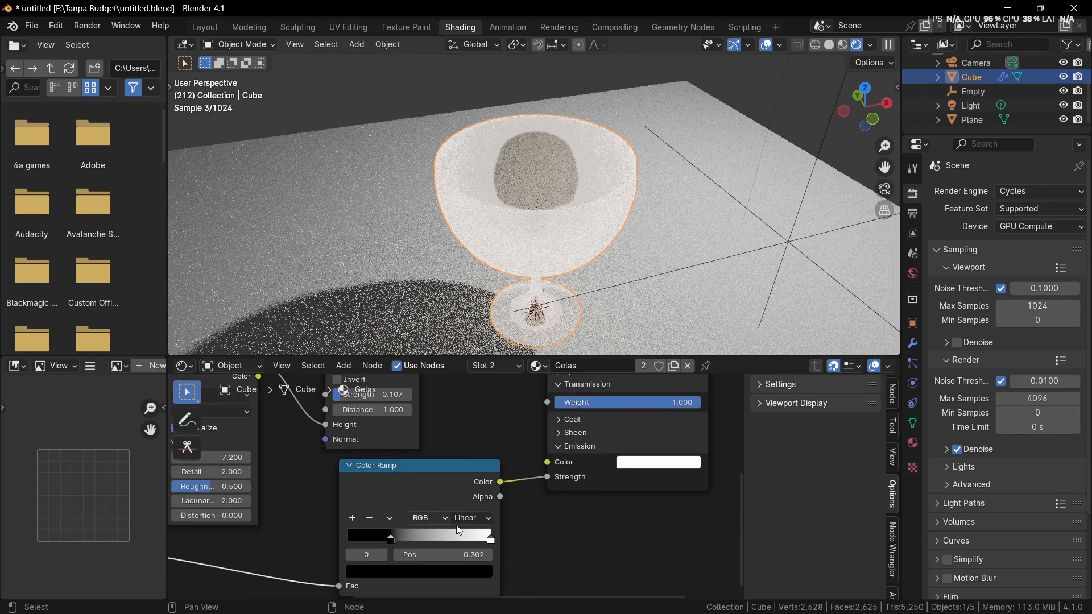
pyautogui.moveTo(548, 477); pyautogui.dragTo(530, 504)
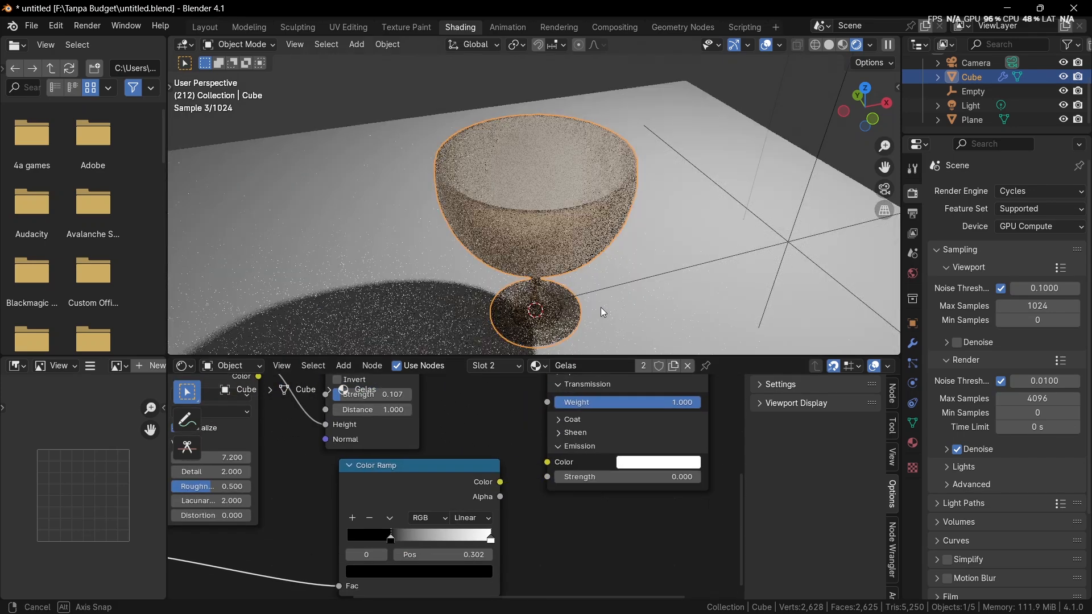
pyautogui.moveTo(600, 307); pyautogui.dragTo(588, 251, button='middle')
pyautogui.click(651, 138)
pyautogui.moveTo(651, 139); pyautogui.dragTo(633, 118, button='middle')
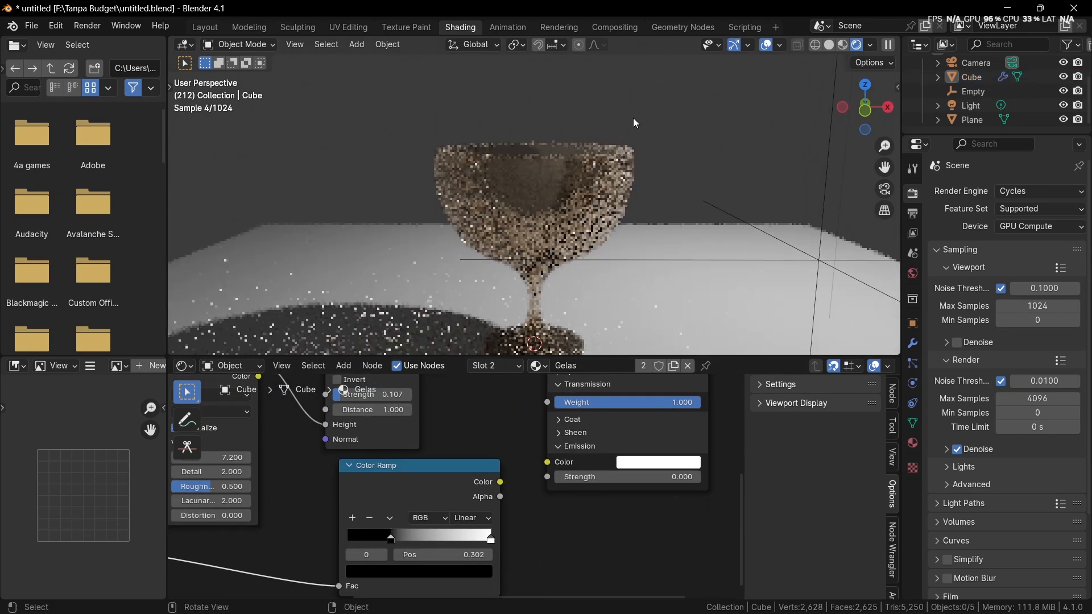
# Step: Move the IOR Color Ramp's black stop past the middle and its gray stop to 1.000
pyautogui.moveTo(354, 389); pyautogui.dragTo(614, 495, button='middle')
pyautogui.moveTo(521, 497); pyautogui.dragTo(585, 600, button='middle')
pyautogui.scroll(2, 454, 509)
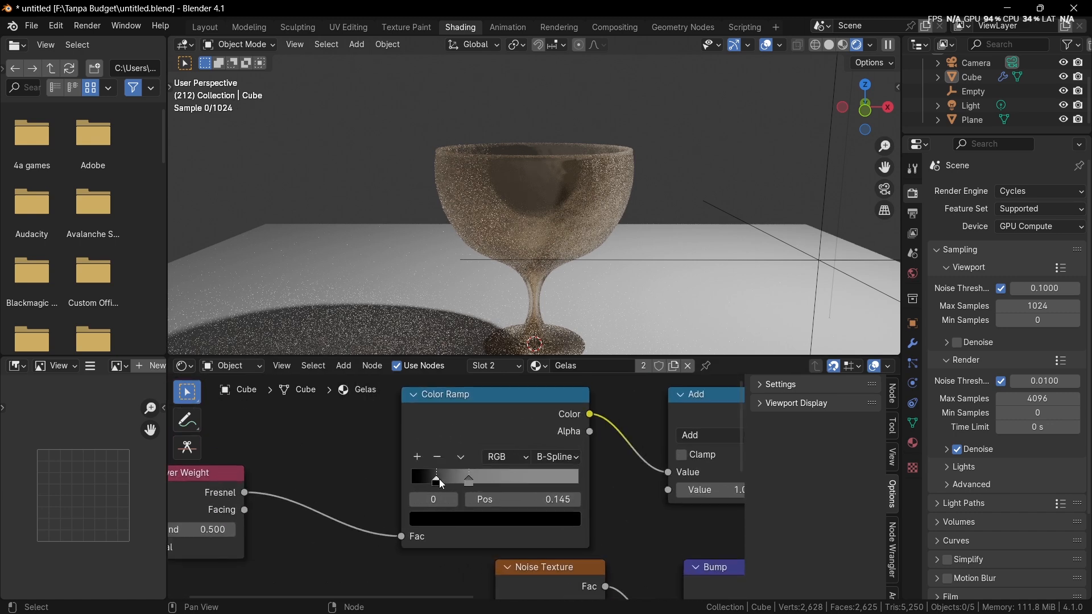
pyautogui.moveTo(439, 479)
pyautogui.mouseDown()
pyautogui.moveTo(419, 478)
pyautogui.moveTo(560, 477)
pyautogui.mouseUp()
pyautogui.moveTo(430, 477); pyautogui.dragTo(578, 473)
pyautogui.scroll(-2, 578, 472)
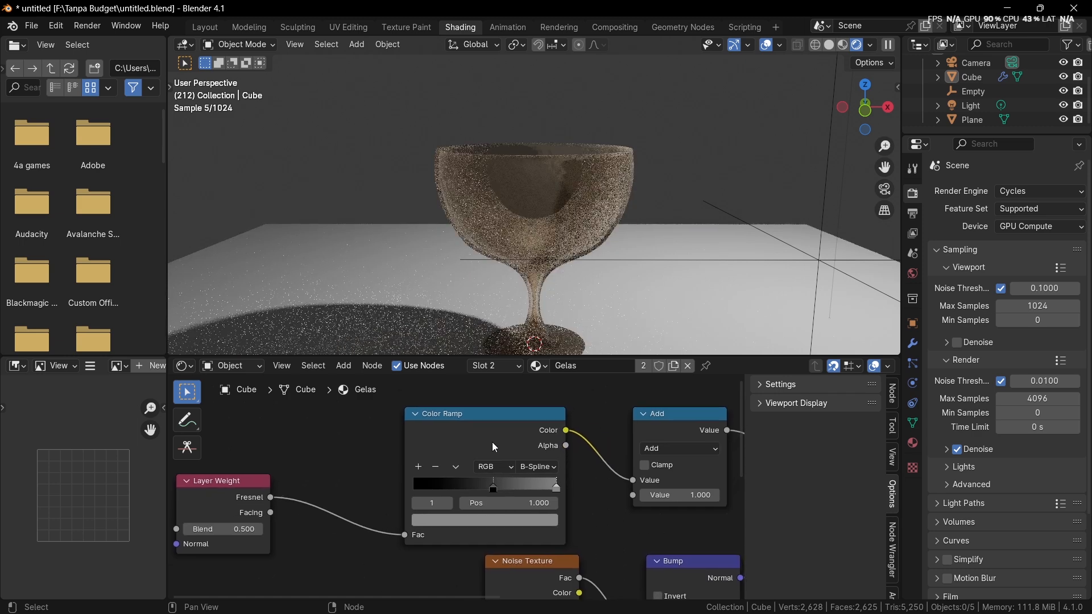
# Step: Preview the IOR Color Ramp while moving its black stop toward the start and gray stop to 0.495, then restore the Principled BSDF output
pyautogui.keyDown('ctrl'); pyautogui.keyDown('shift'); pyautogui.click(241, 507); pyautogui.keyUp('shift'); pyautogui.keyUp('ctrl')
pyautogui.keyDown('ctrl'); pyautogui.keyDown('shift'); pyautogui.click(513, 437); pyautogui.keyUp('shift'); pyautogui.keyUp('ctrl')
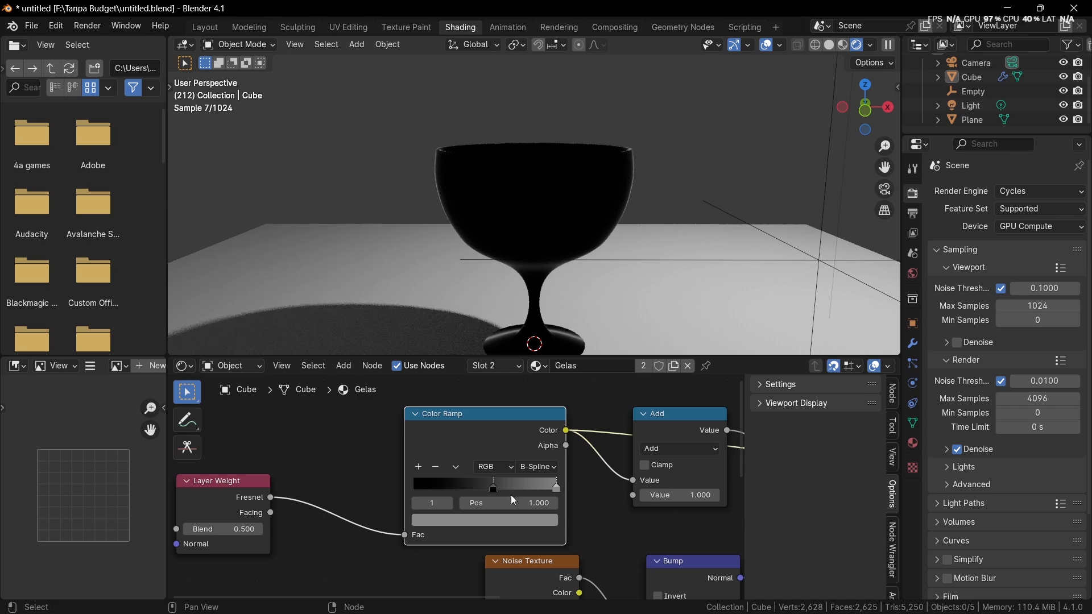
pyautogui.moveTo(481, 484); pyautogui.dragTo(436, 487)
pyautogui.moveTo(528, 484); pyautogui.dragTo(457, 484)
pyautogui.scroll(-3, 456, 484)
pyautogui.moveTo(515, 460); pyautogui.dragTo(291, 469, button='middle')
pyautogui.keyDown('ctrl'); pyautogui.keyDown('shift'); pyautogui.click(600, 468); pyautogui.keyUp('shift'); pyautogui.keyUp('ctrl')
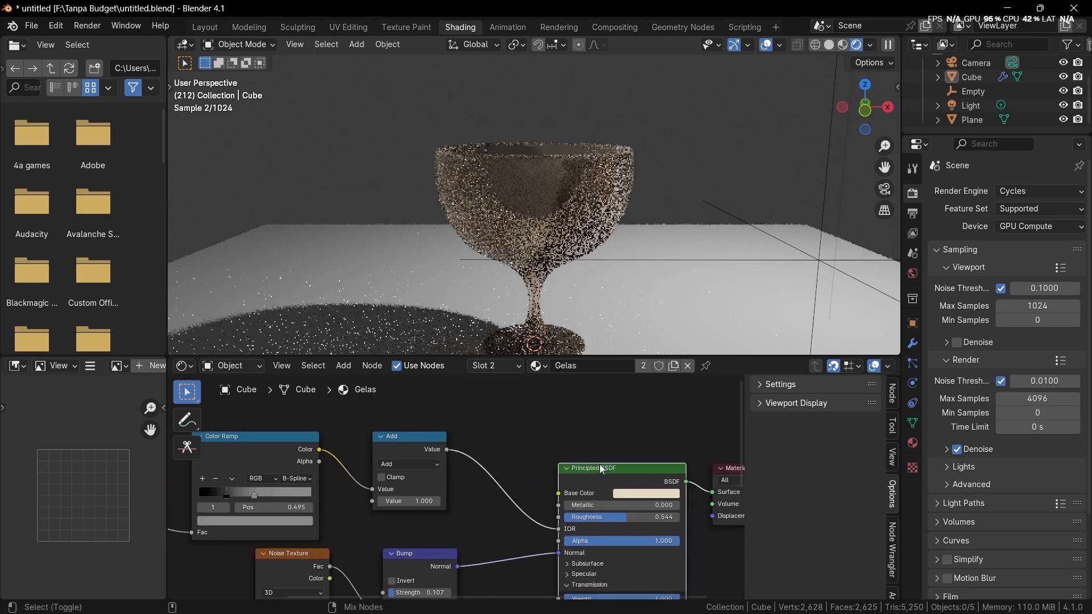
# Step: Set the value of the Add node feeding the IOR to 0.850 and inspect the goblet
pyautogui.scroll(3, 456, 486)
pyautogui.moveTo(393, 509)
pyautogui.mouseDown()
pyautogui.moveTo(353, 510)
pyautogui.moveTo(420, 510)
pyautogui.moveTo(377, 510)
pyautogui.mouseUp()
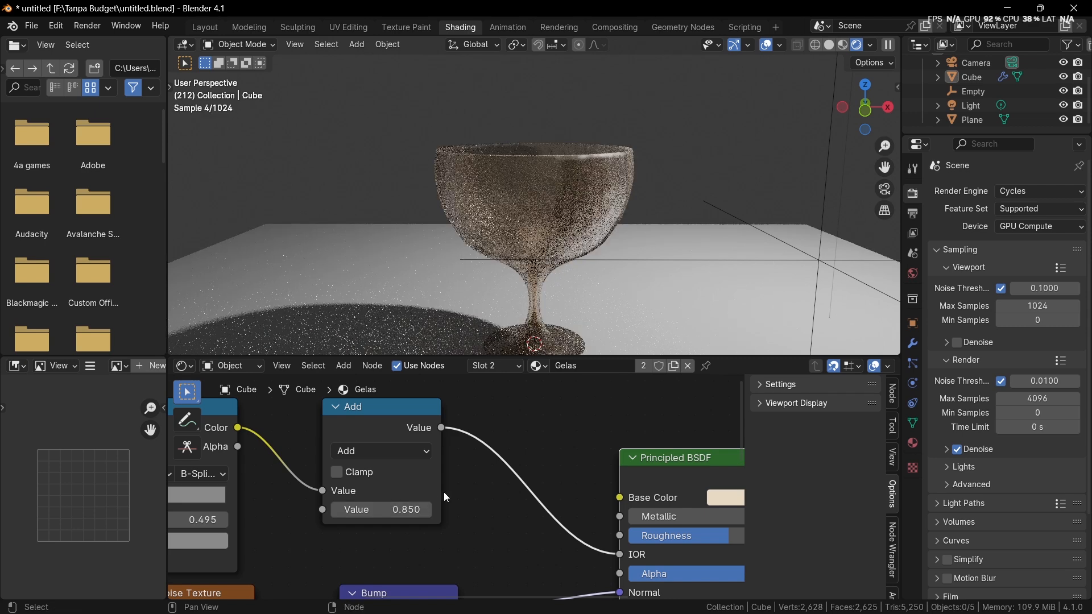
pyautogui.moveTo(562, 338)
pyautogui.mouseDown(button='middle')
pyautogui.moveTo(575, 302)
pyautogui.moveTo(563, 337)
pyautogui.mouseUp(button='middle')
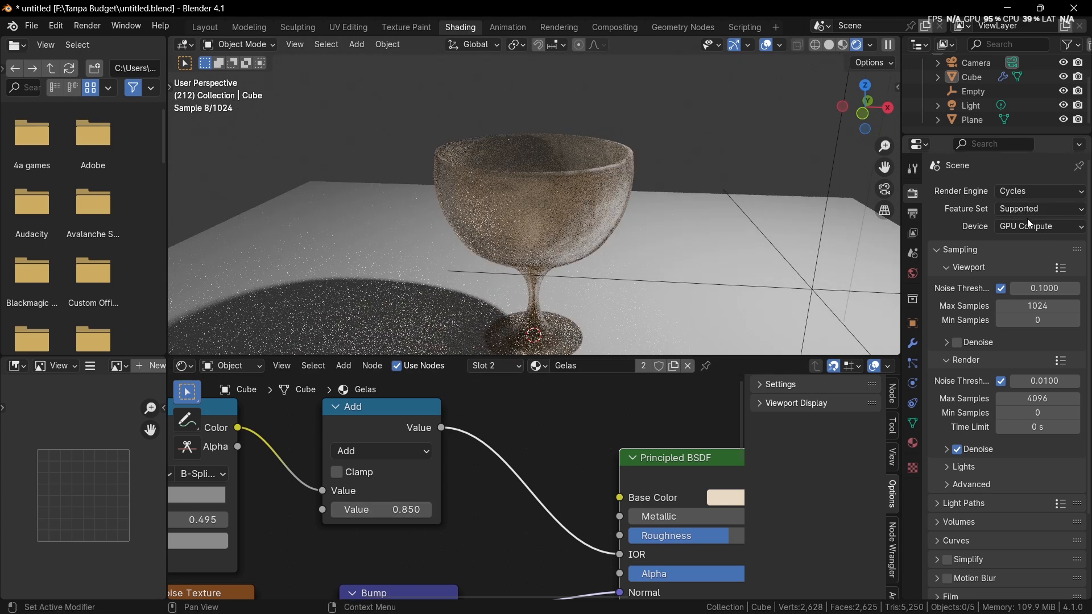
# Step: Switch the render engine back to EEVEE and inspect the goblet up close
pyautogui.click(1024, 194)
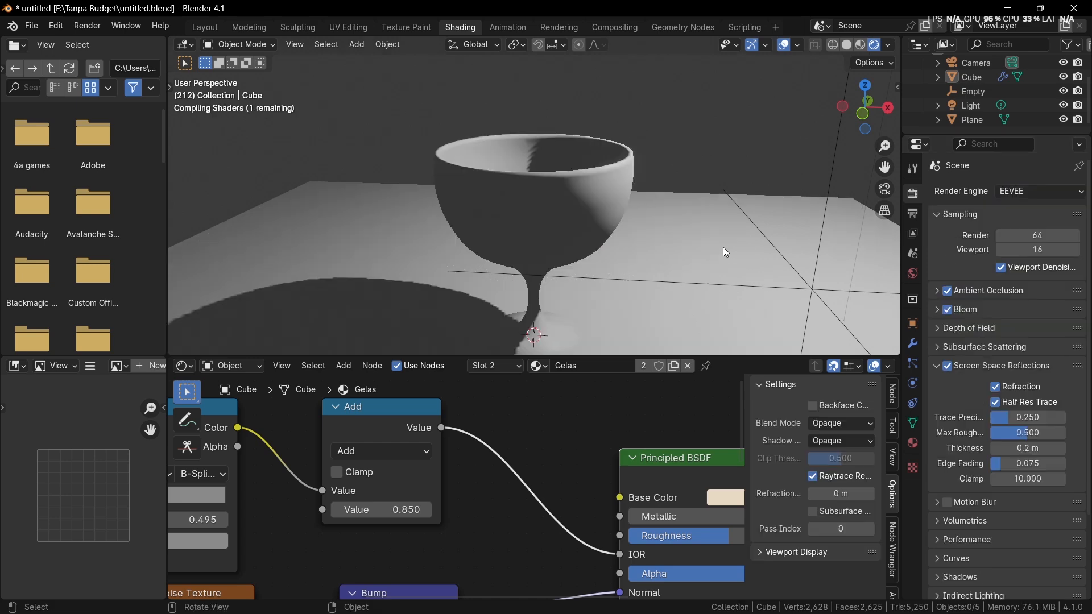
pyautogui.moveTo(727, 247); pyautogui.dragTo(725, 239, button='middle')
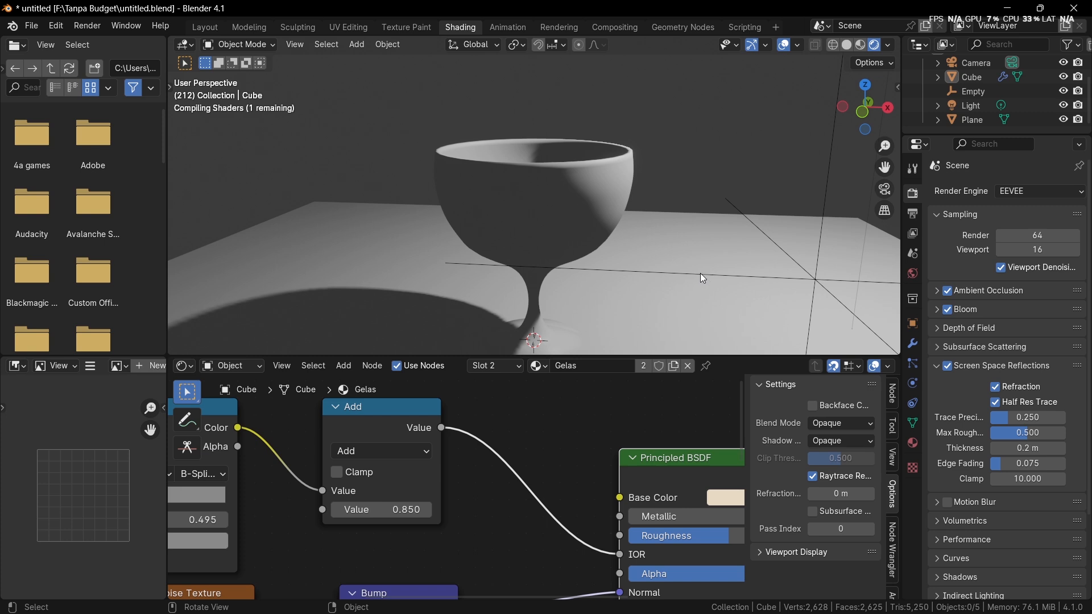
pyautogui.scroll(5, 688, 267)
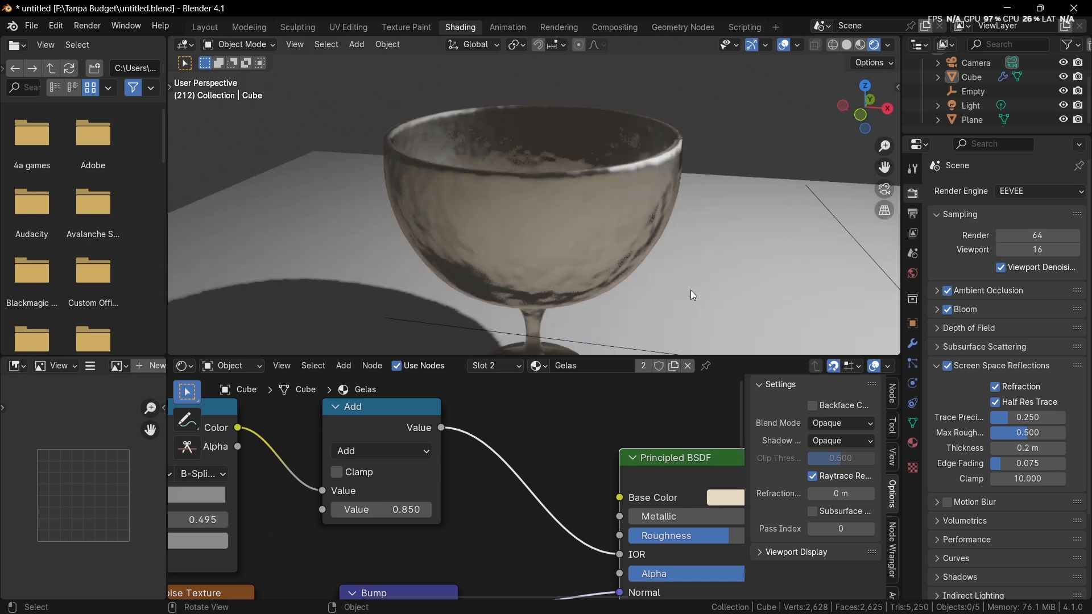
# Step: Set the value of the Add node feeding the IOR to 1.050 and inspect the goblet and its shadow
pyautogui.scroll(5, 386, 513)
pyautogui.moveTo(380, 515)
pyautogui.mouseDown()
pyautogui.moveTo(364, 516)
pyautogui.moveTo(409, 516)
pyautogui.moveTo(381, 515)
pyautogui.mouseUp()
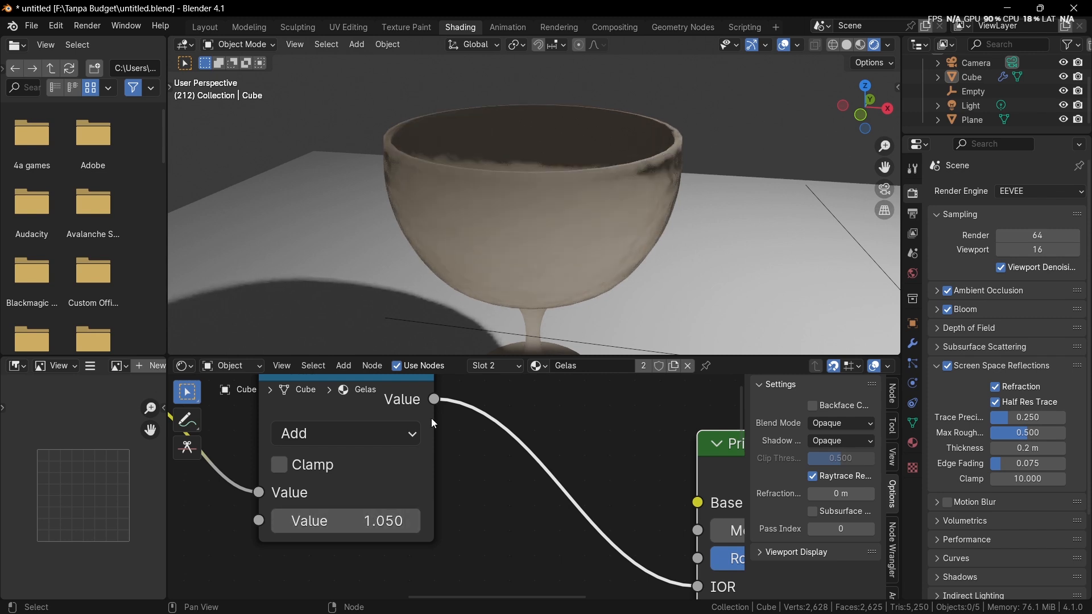
pyautogui.moveTo(476, 292); pyautogui.dragTo(456, 305, button='middle')
pyautogui.scroll(-4, 456, 305)
pyautogui.scroll(-5, 364, 460)
pyautogui.moveTo(310, 533); pyautogui.dragTo(448, 538, button='middle')
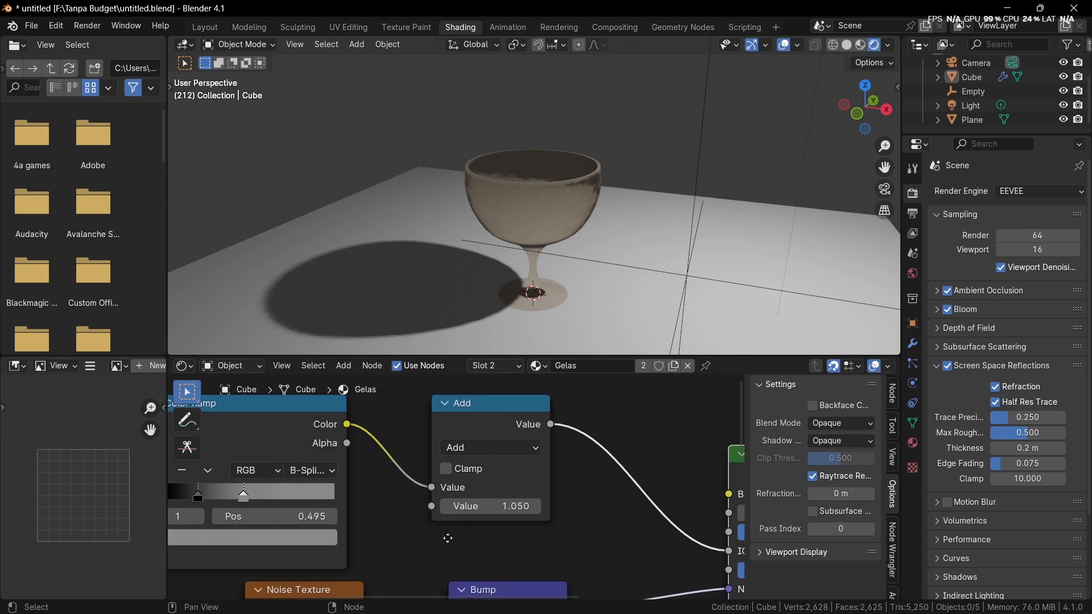
pyautogui.scroll(-2, 448, 540)
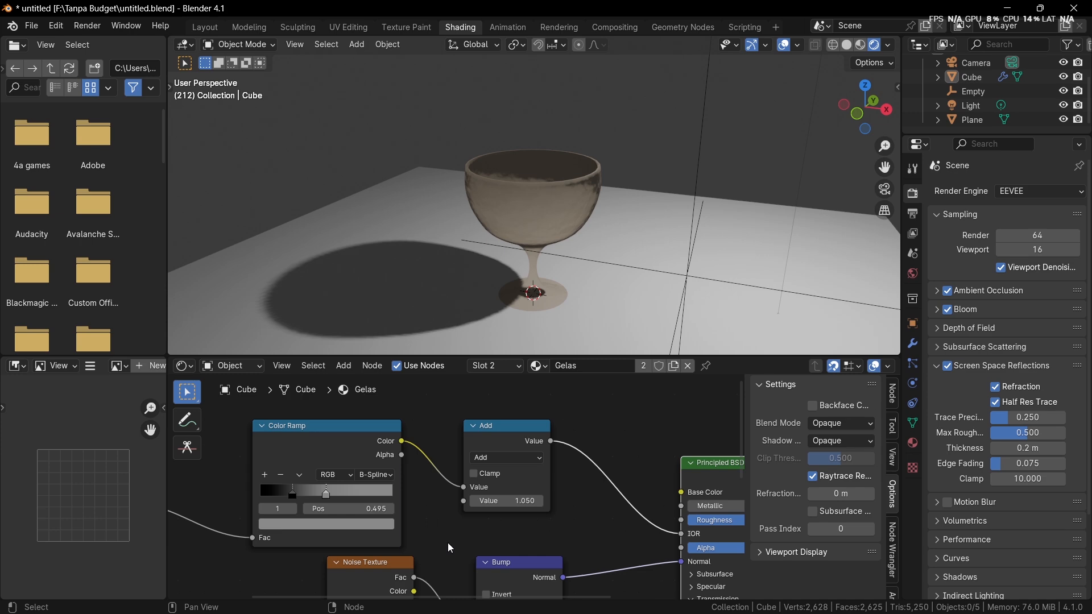
# Step: Switch to the Layout workspace, activate the Select Box tool and select the goblet
pyautogui.click(213, 27)
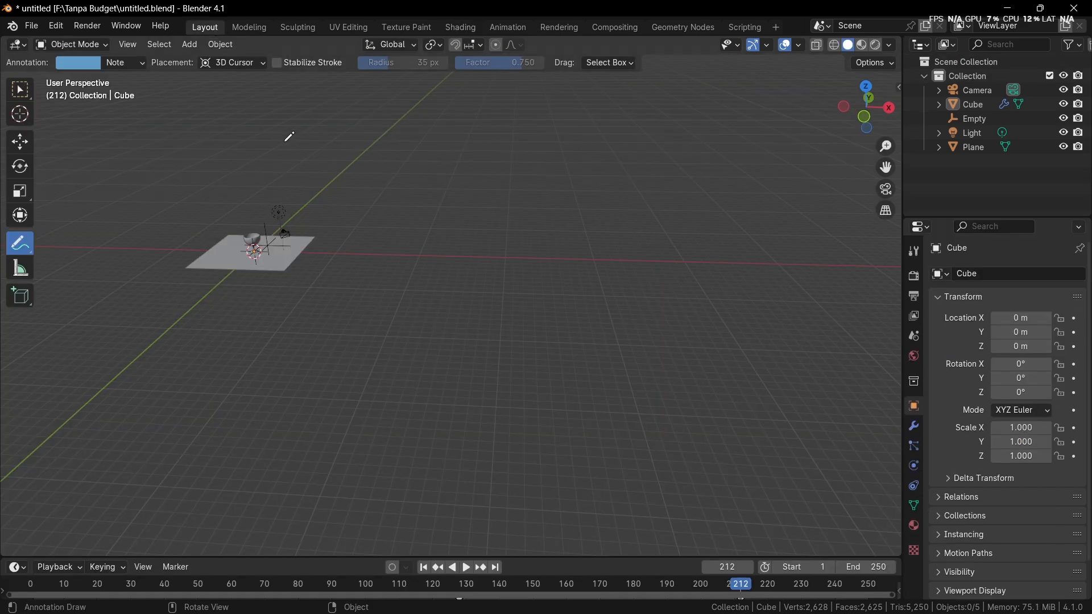
pyautogui.keyDown('shift'); pyautogui.moveTo(295, 144); pyautogui.dragTo(591, 236, button='middle'); pyautogui.keyUp('shift')
pyautogui.scroll(3, 543, 252)
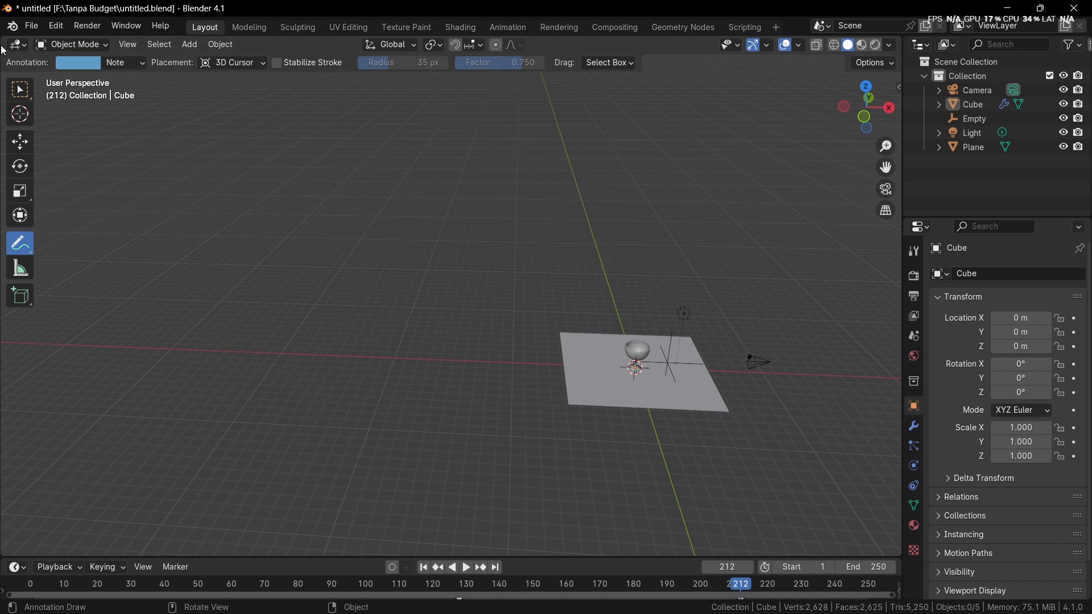
pyautogui.click(21, 90)
pyautogui.moveTo(591, 328)
pyautogui.keyDown('shift'); pyautogui.mouseDown(button='middle')
pyautogui.moveTo(486, 289)
pyautogui.moveTo(506, 308)
pyautogui.mouseUp(button='middle'); pyautogui.keyUp('shift')
pyautogui.scroll(2, 489, 290)
pyautogui.click(556, 317)
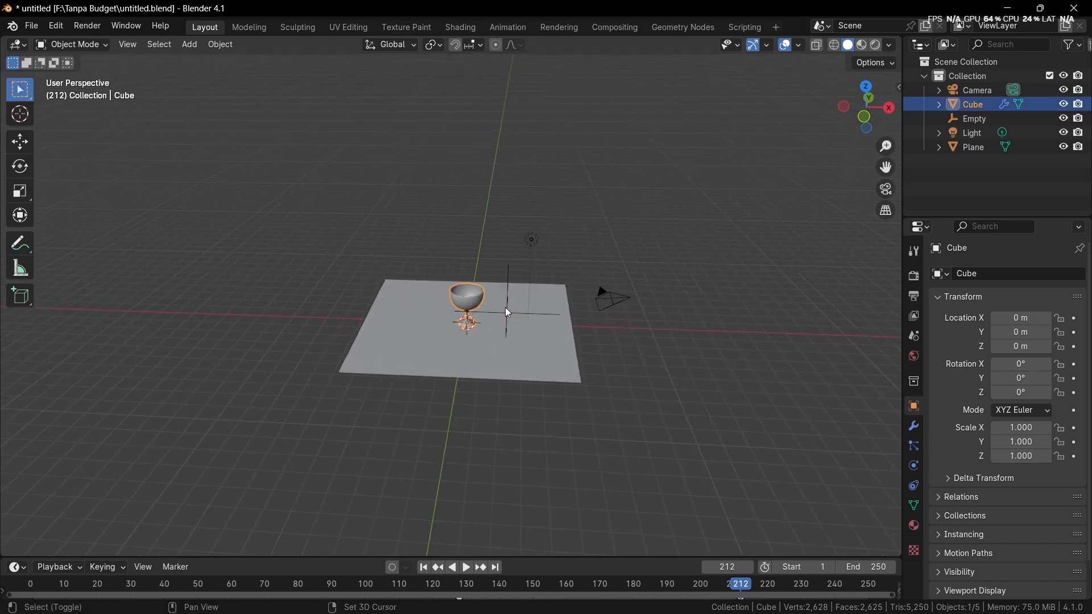
pyautogui.press('KP_Divide')
pyautogui.press('KP_Divide')
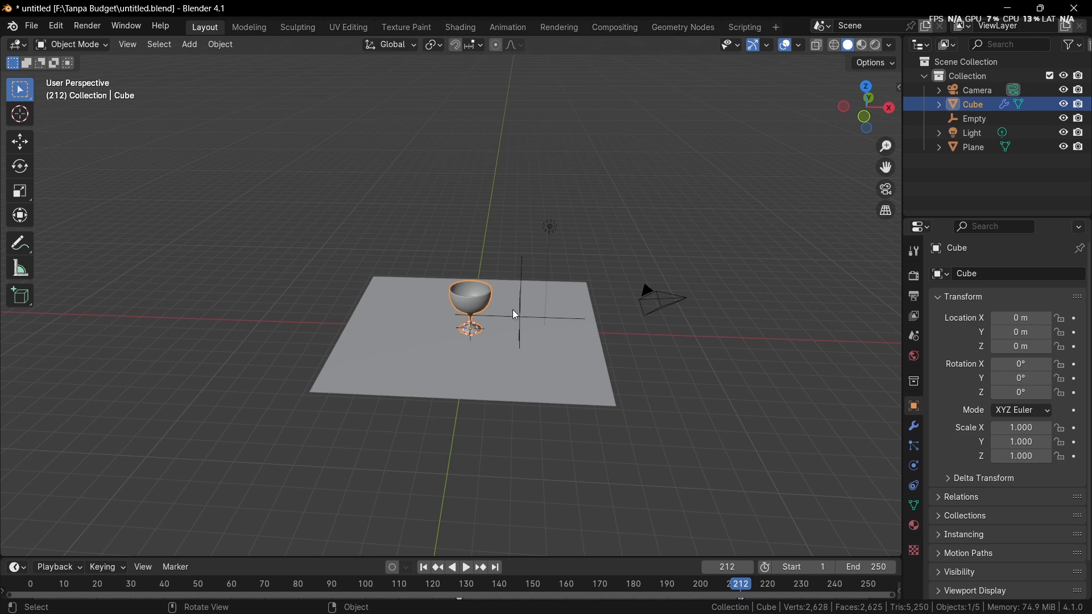
# Step: Display the Layout viewport with Rendered shading and inspect the finished goblet up close
pyautogui.moveTo(512, 310); pyautogui.dragTo(458, 301, button='middle')
pyautogui.click(450, 254)
pyautogui.scroll(5, 447, 248)
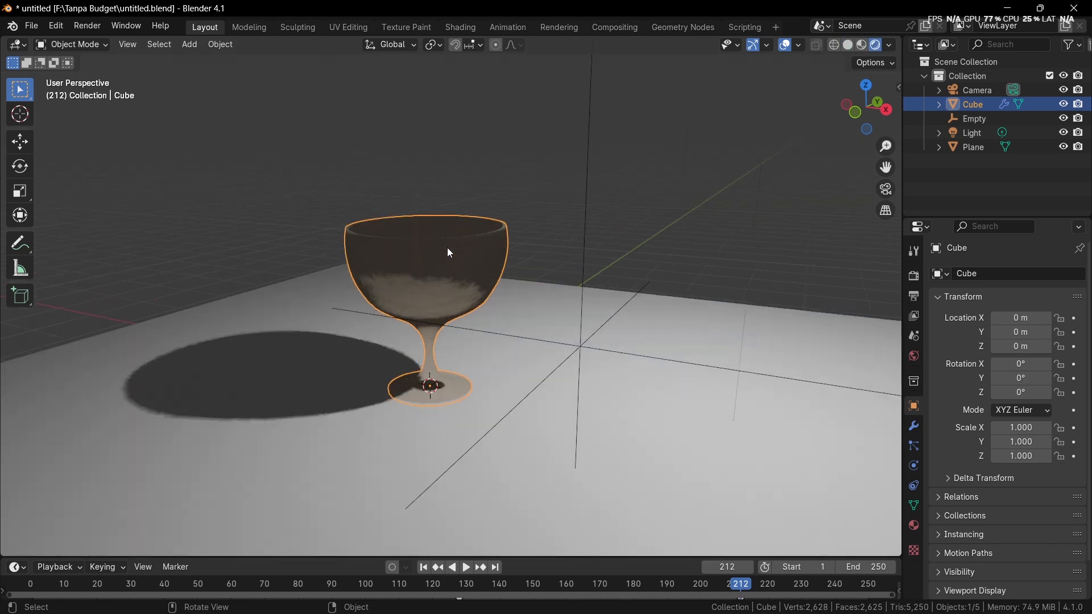
pyautogui.moveTo(447, 248)
pyautogui.mouseDown(button='middle')
pyautogui.moveTo(470, 299)
pyautogui.moveTo(457, 330)
pyautogui.moveTo(452, 302)
pyautogui.mouseUp(button='middle')
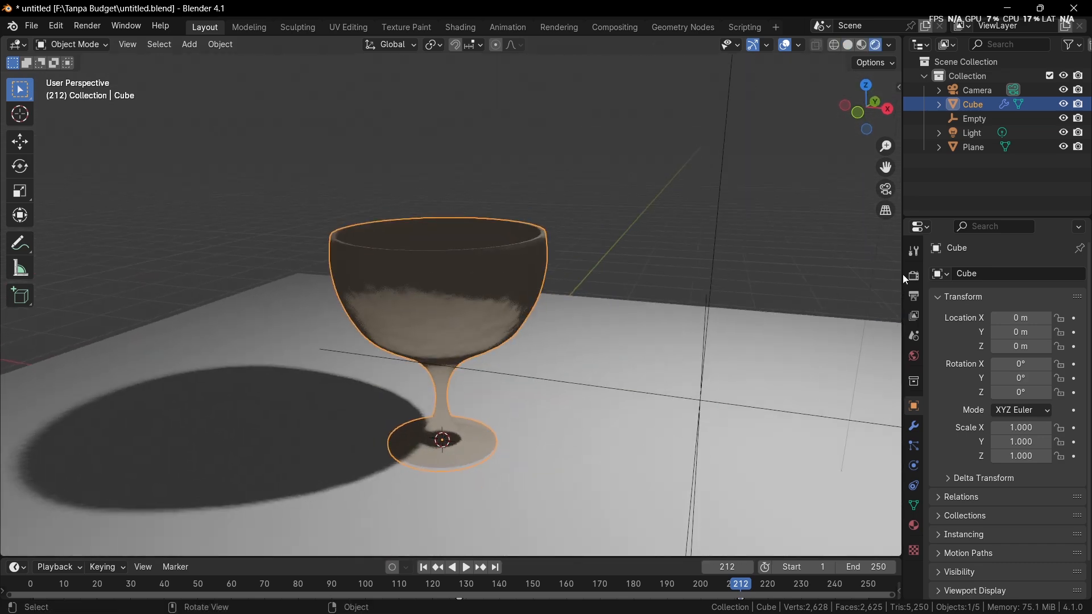
pyautogui.hotkey('alt', 'Tab')
pyautogui.hotkey('alt', 'Tab')
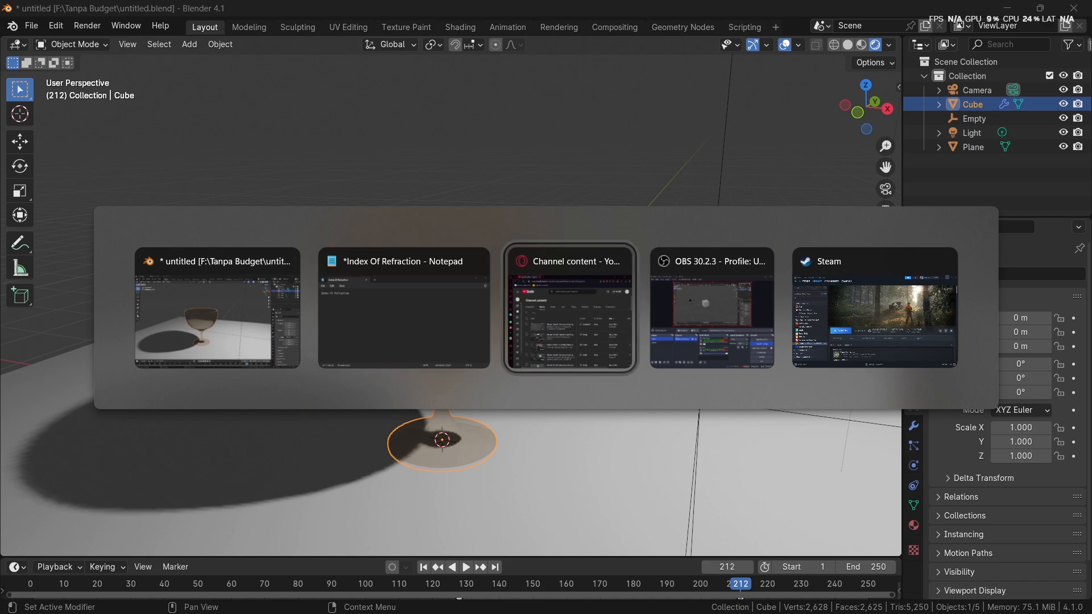
pyautogui.press('Escape')
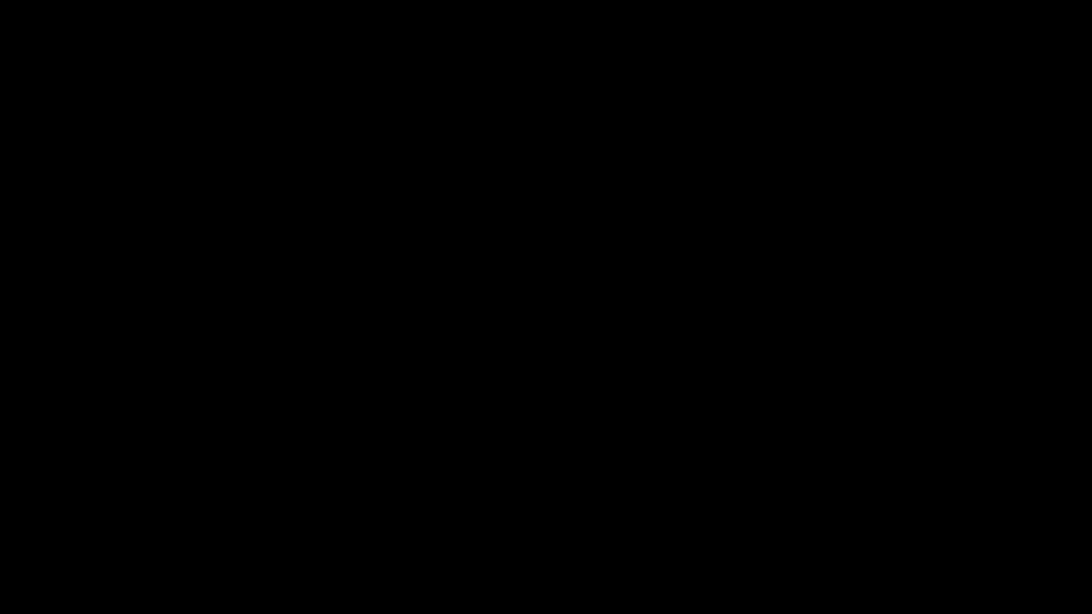